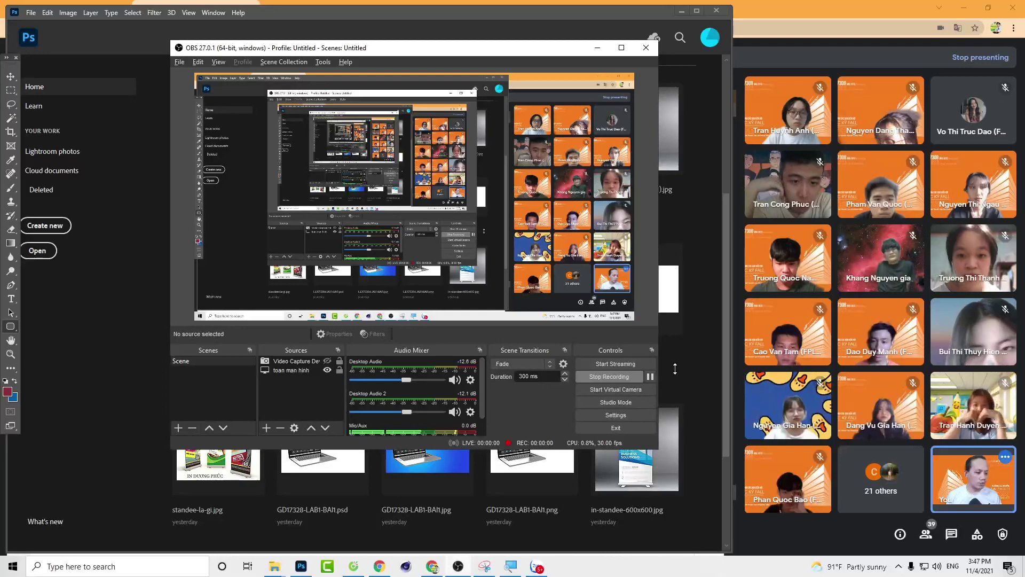
# Step: Bring the Photoshop home screen forward, then switch to the Google Drive TaiNguyen folder window
pyautogui.click(126, 367)
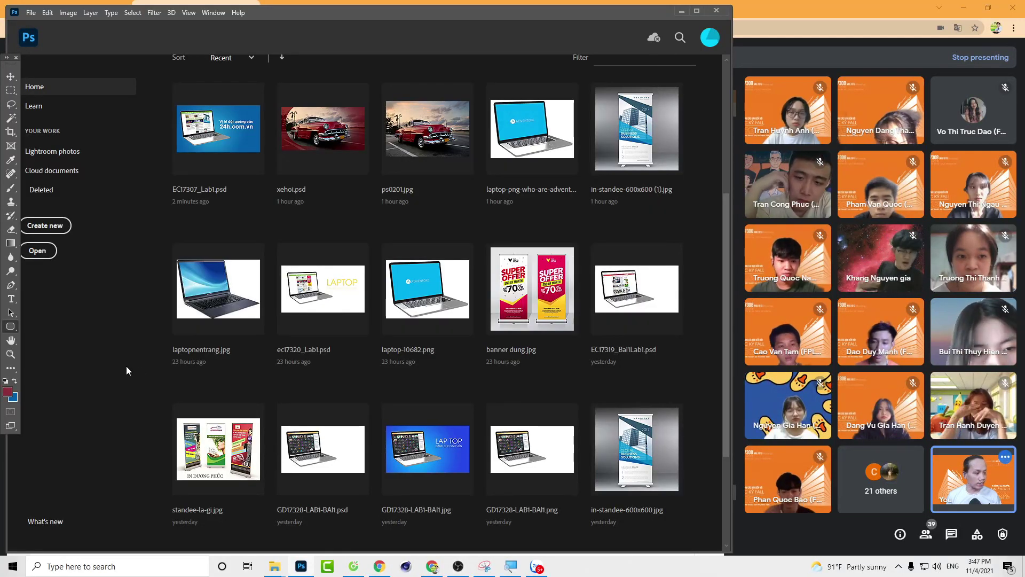
pyautogui.hotkey('alt', 'Tab')
pyautogui.hotkey('alt', 'Tab')
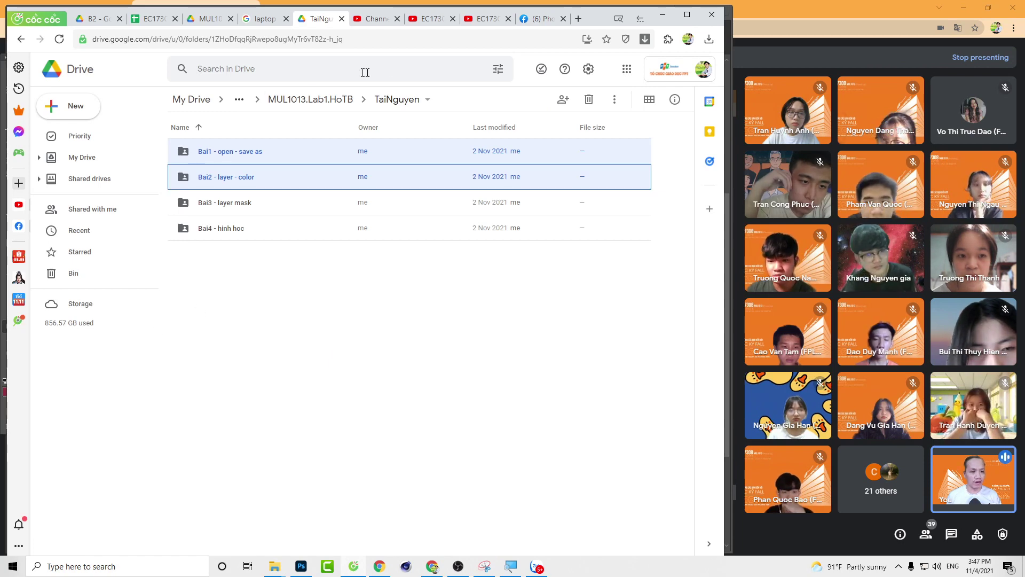
# Step: Open a new empty browser tab beside the Google Drive TaiNguyen folder tab
pyautogui.click(578, 19)
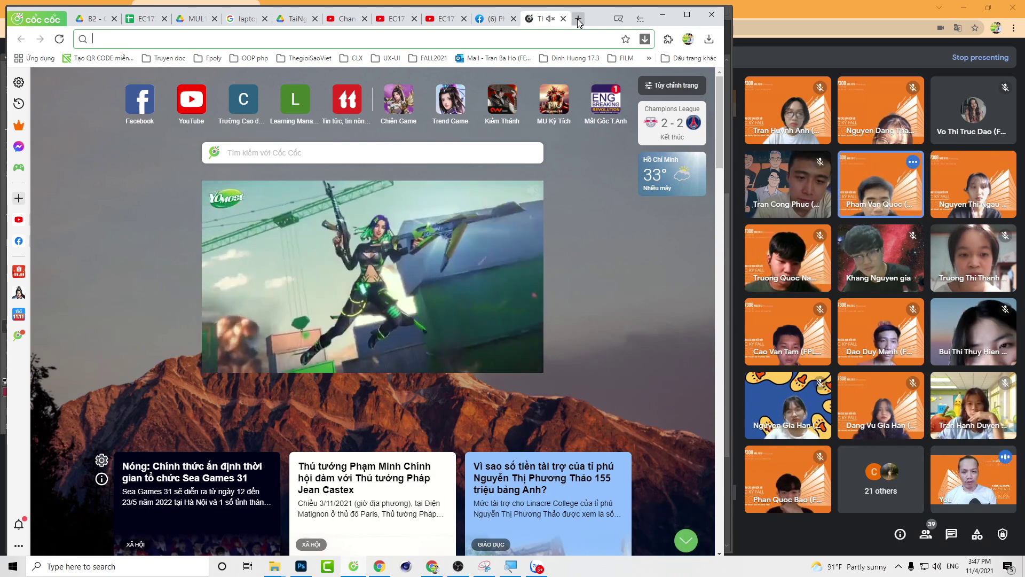
# Step: Search for 'bong da' and open the bongda.com.vn football news result
pyautogui.write('bong')
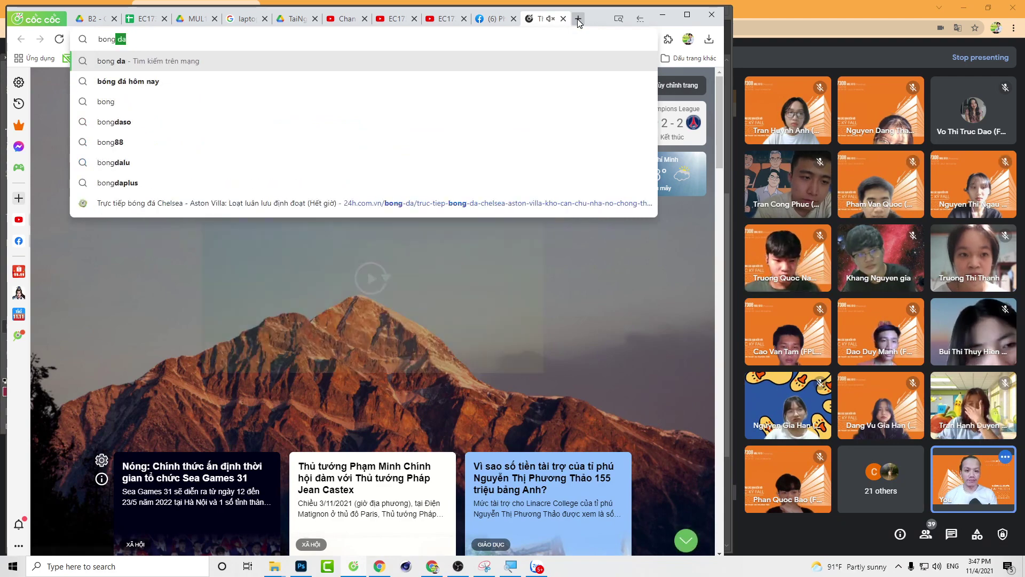
pyautogui.press('Return')
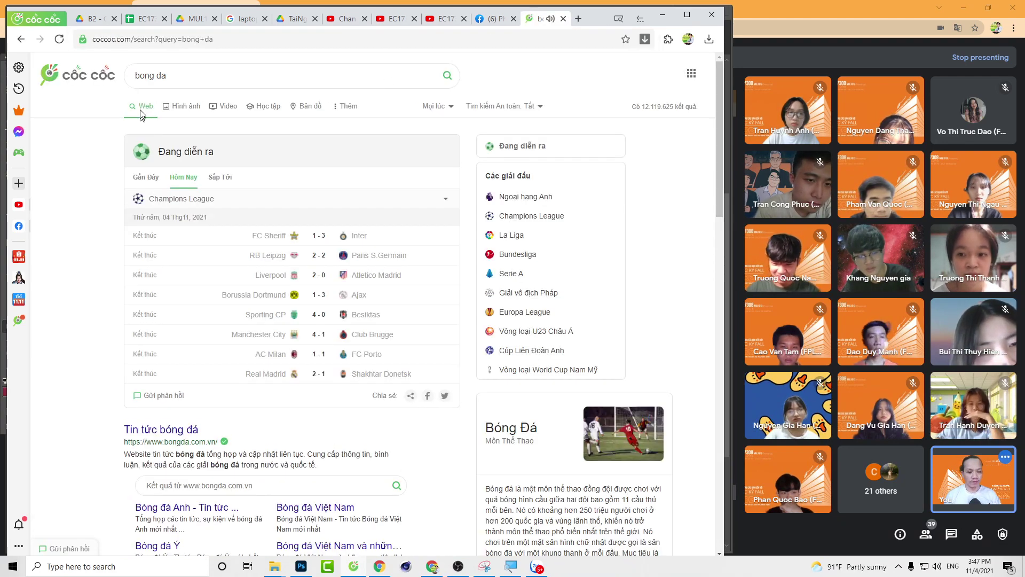
pyautogui.click(157, 433)
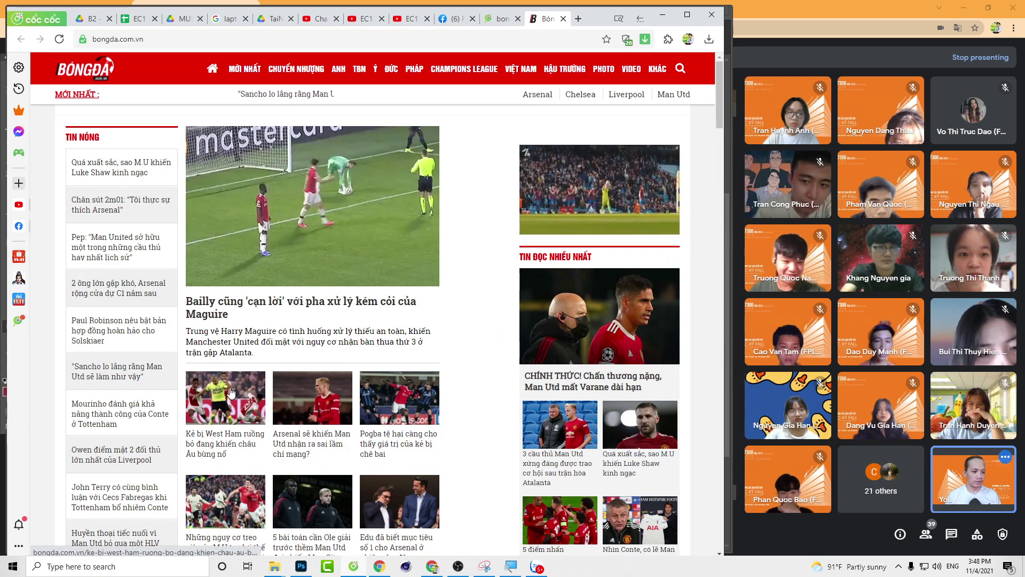
# Step: Scroll through the bongda.com.vn latest news and close the floating mini video player
pyautogui.scroll(-4, 231, 391)
pyautogui.scroll(-4, 231, 392)
pyautogui.scroll(-2, 231, 392)
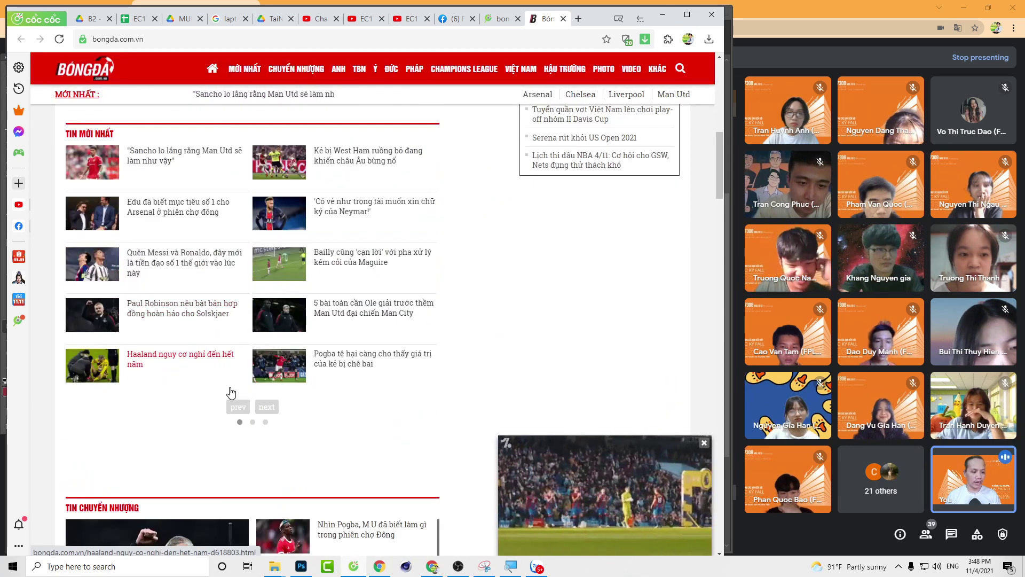
pyautogui.scroll(-3, 231, 391)
pyautogui.scroll(3, 231, 392)
pyautogui.moveTo(678, 458)
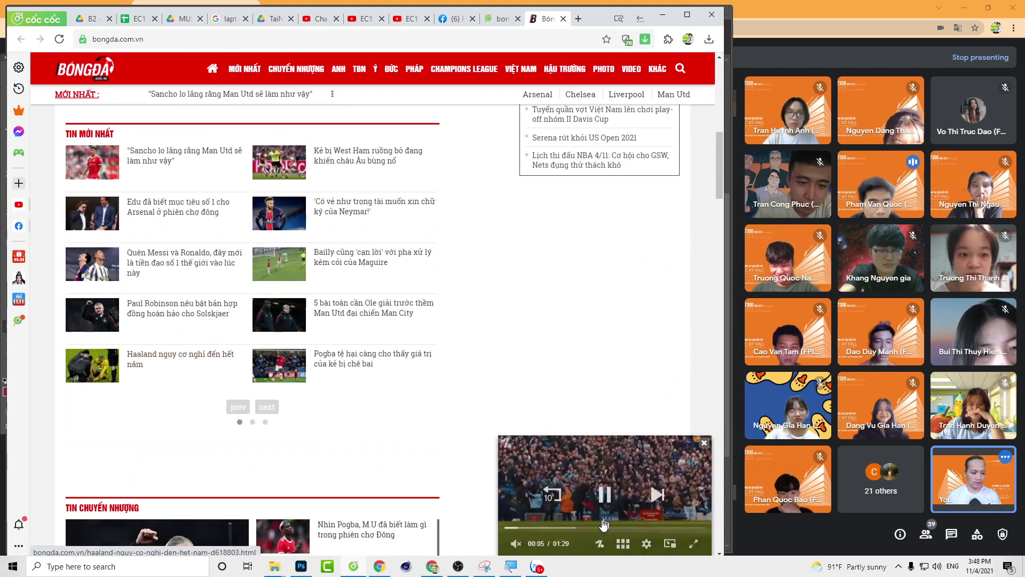
pyautogui.click(704, 442)
pyautogui.click(177, 32)
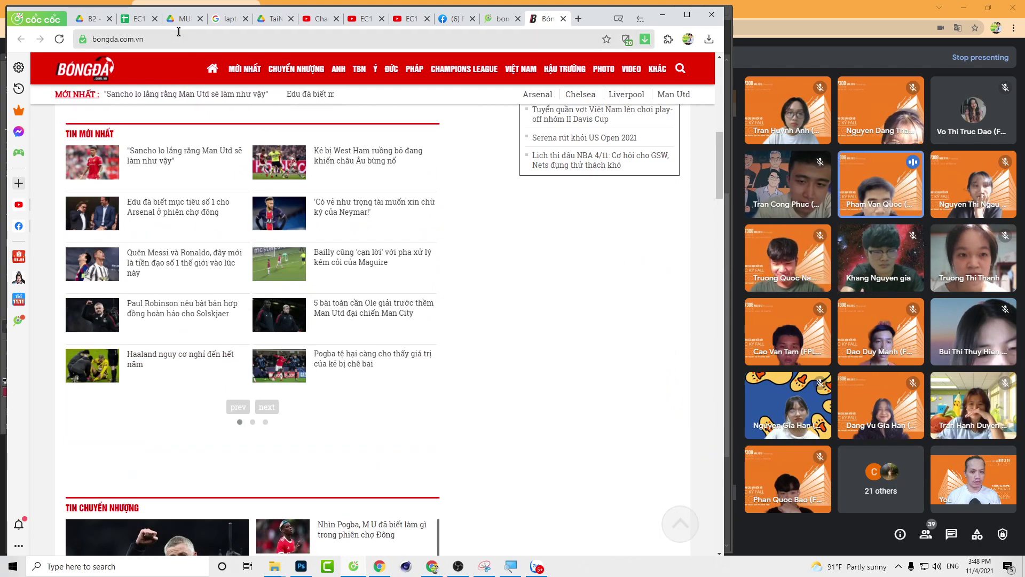
# Step: Visit bongda88.com, then search for cakhiatv using the address-bar suggestion
pyautogui.write('bong')
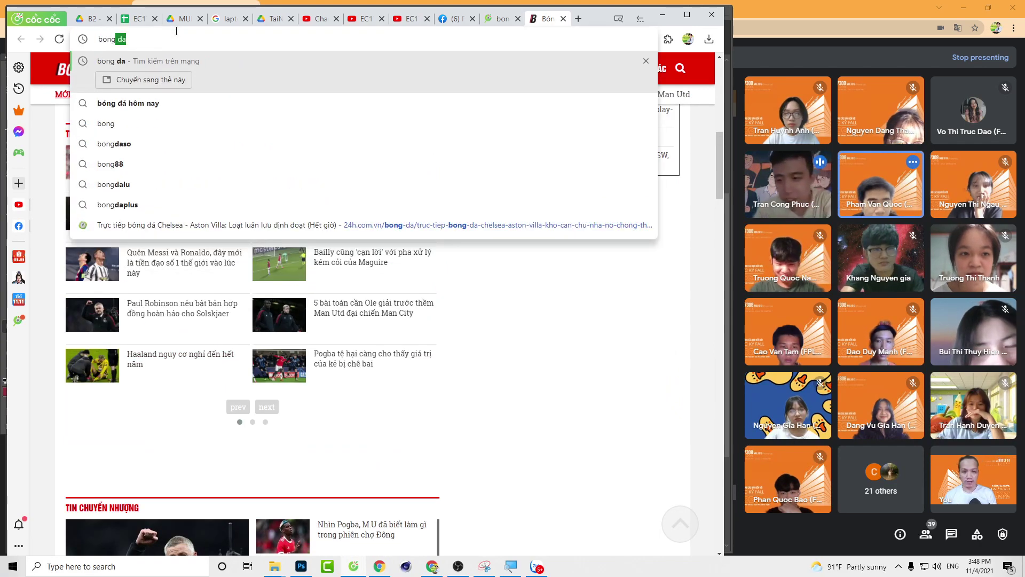
pyautogui.write('da88')
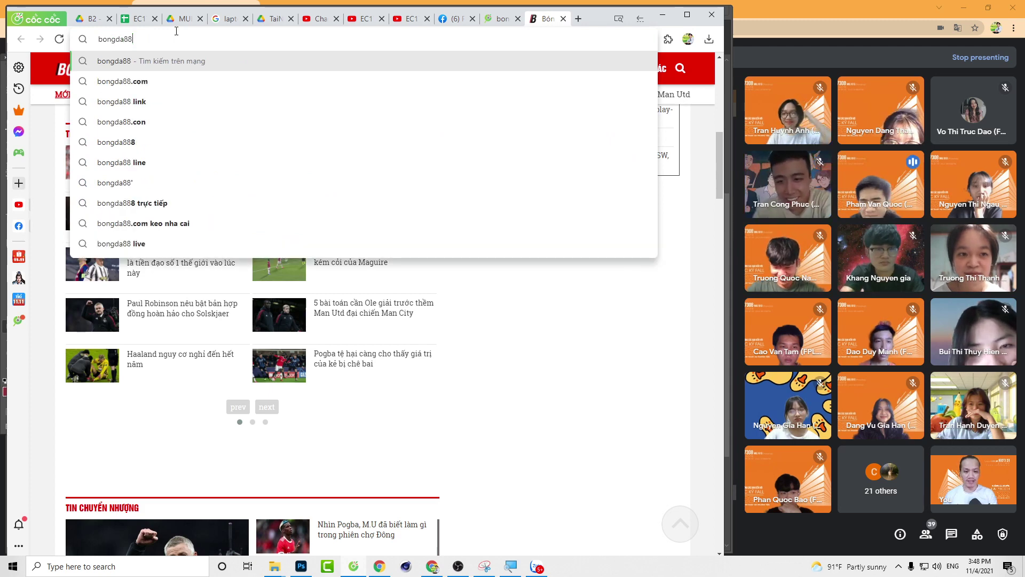
pyautogui.write('.com')
pyautogui.press('Return')
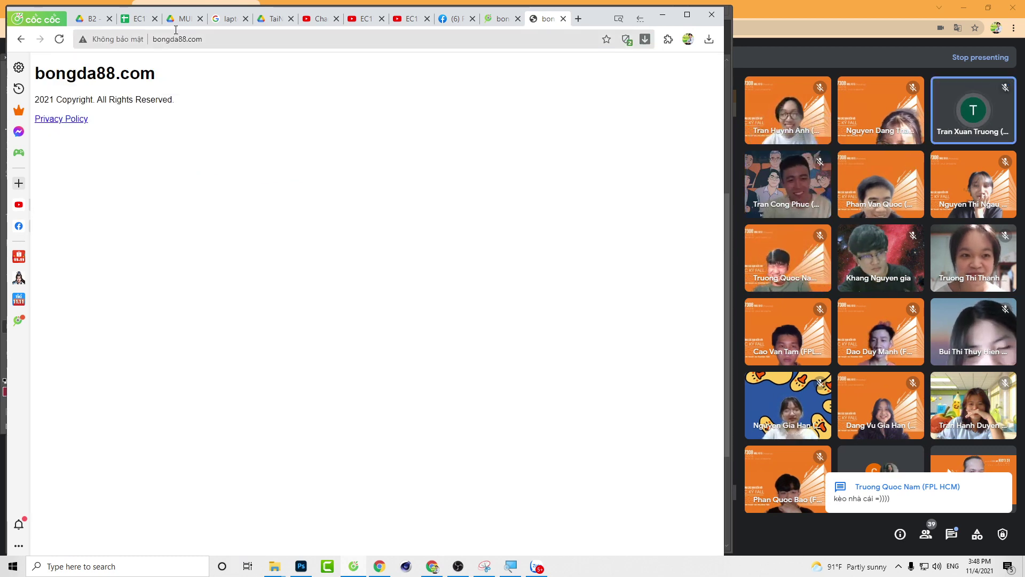
pyautogui.click(175, 34)
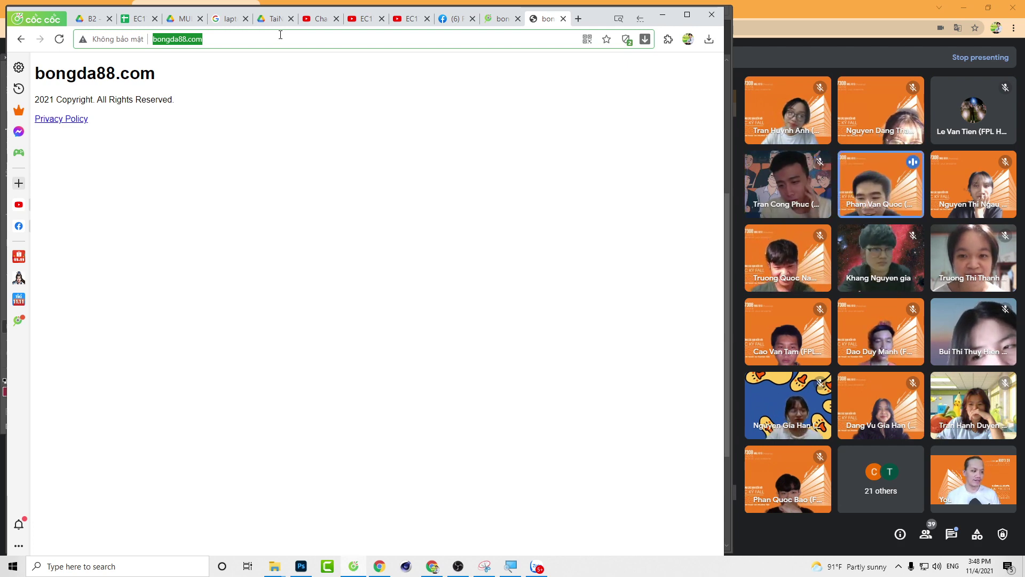
pyautogui.write('ka')
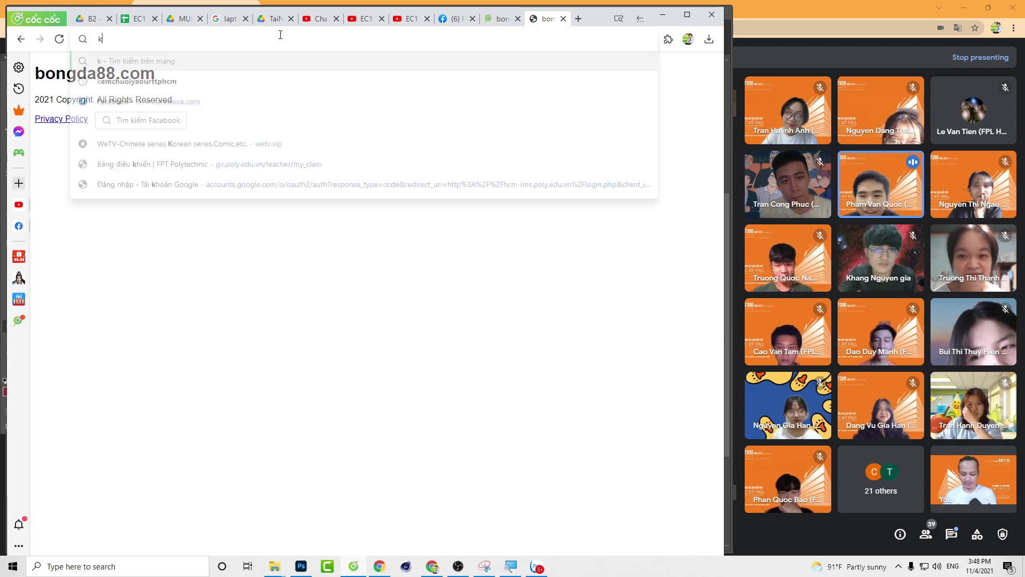
pyautogui.press('BackSpace')
pyautogui.press('BackSpace')
pyautogui.write('cakh')
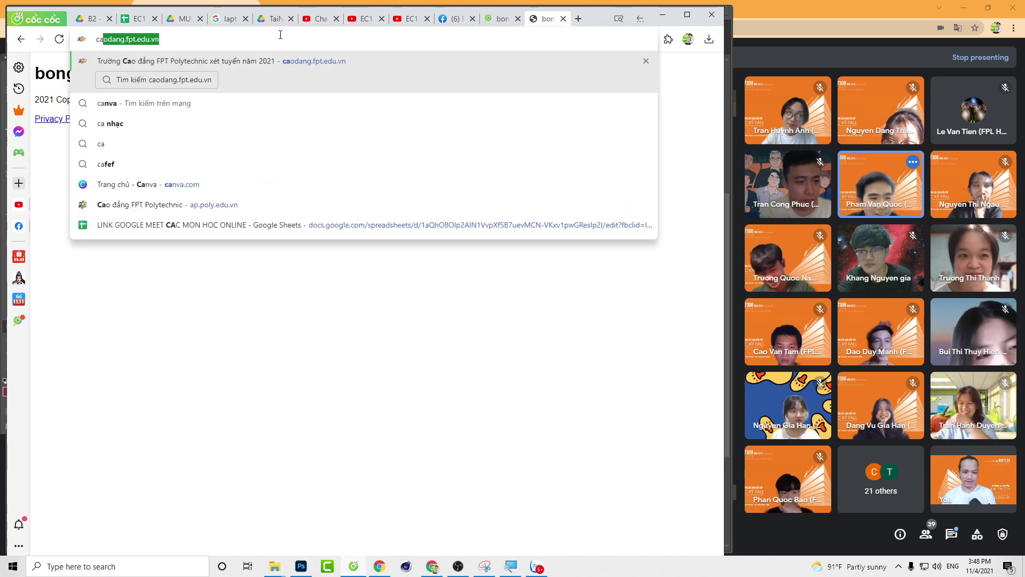
pyautogui.write('ia')
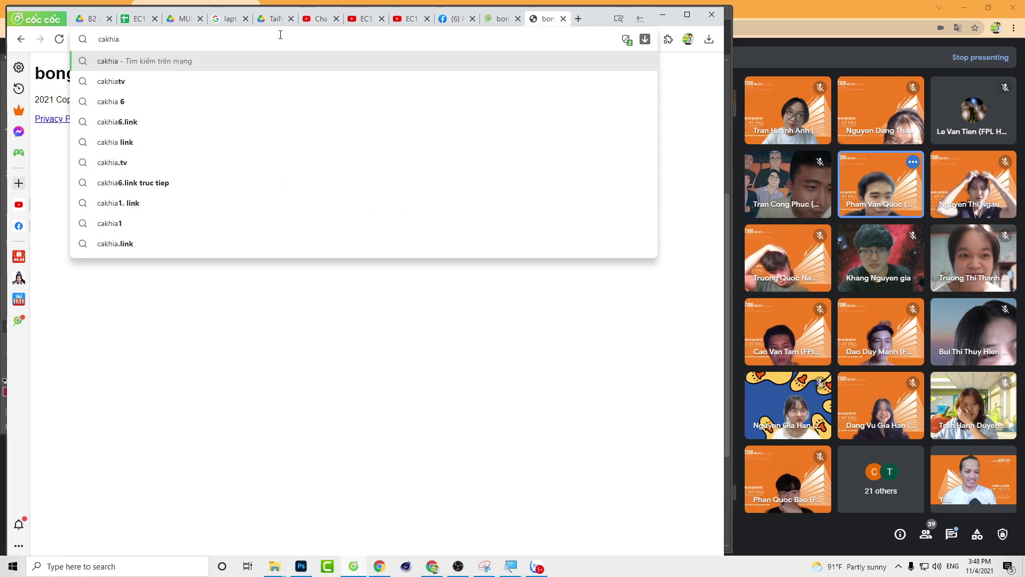
pyautogui.press('Down')
pyautogui.press('Down')
pyautogui.press('Up')
pyautogui.press('Return')
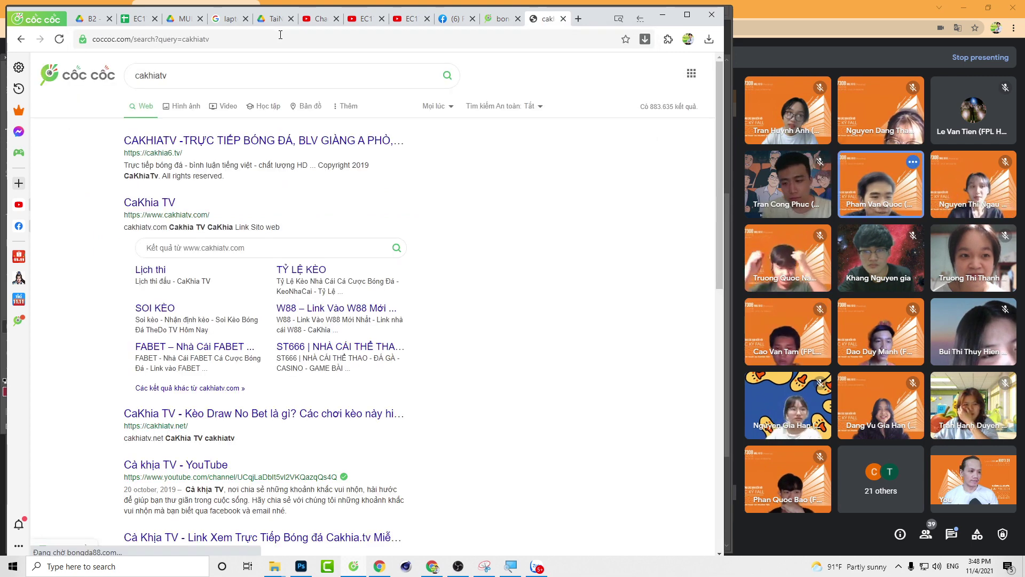
# Step: Open the CAKHIATV result and browse the live PSMS Medan vs Tiga Naga match and upcoming fixtures
pyautogui.click(196, 142)
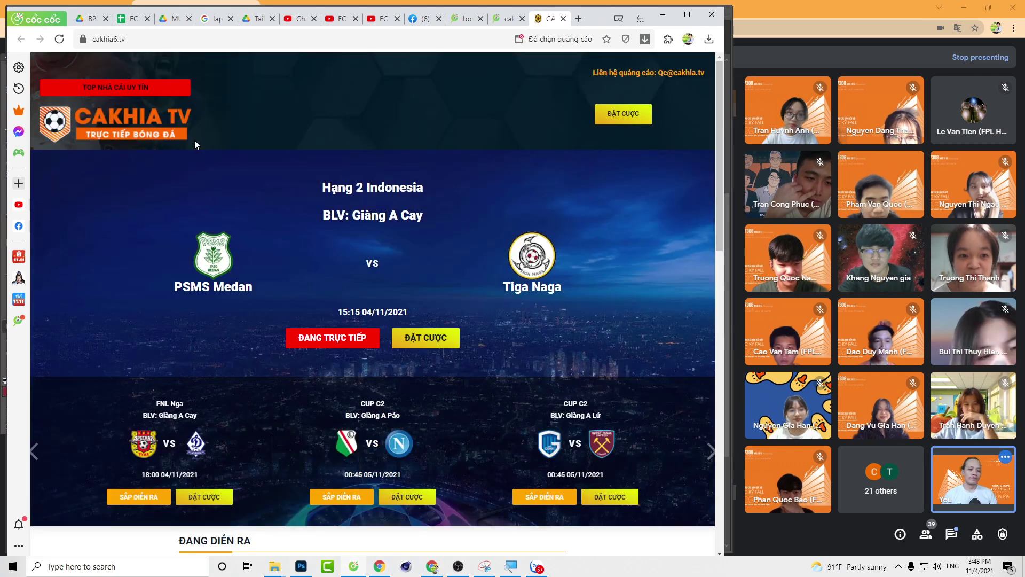
pyautogui.scroll(-9, 432, 219)
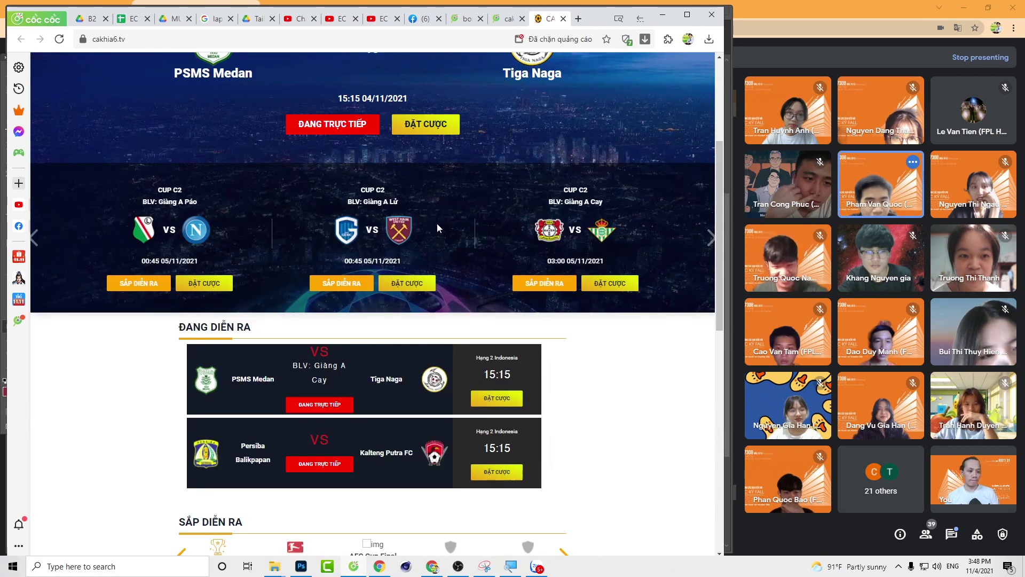
pyautogui.scroll(-5, 458, 262)
pyautogui.scroll(15, 547, 307)
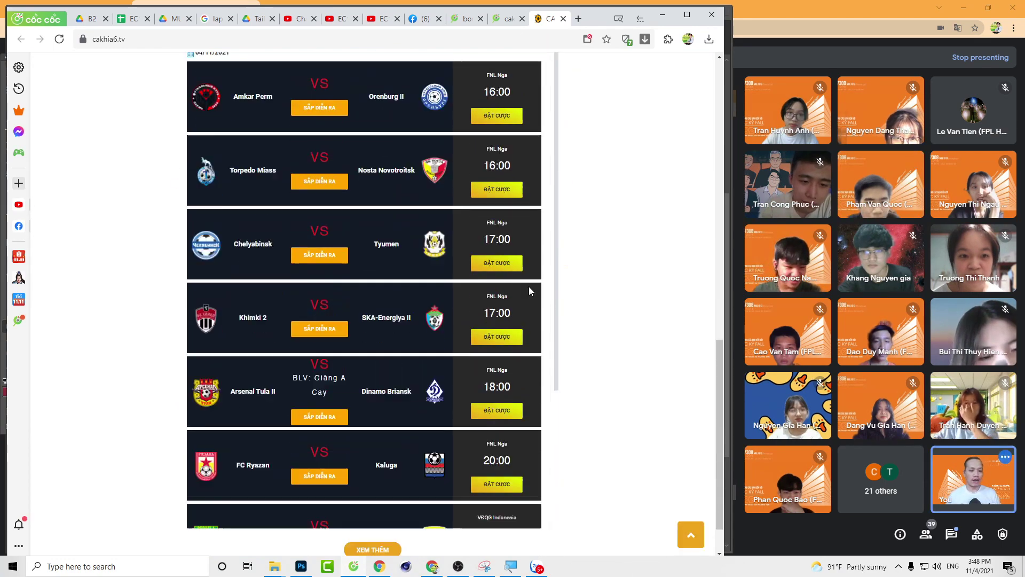
pyautogui.scroll(1, 526, 288)
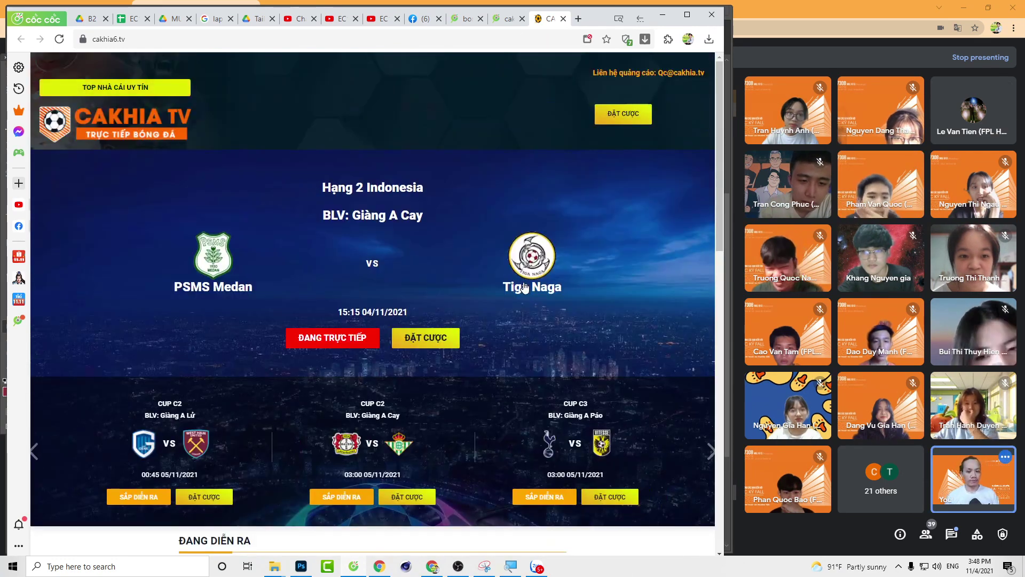
pyautogui.click(126, 118)
pyautogui.scroll(-15, 348, 213)
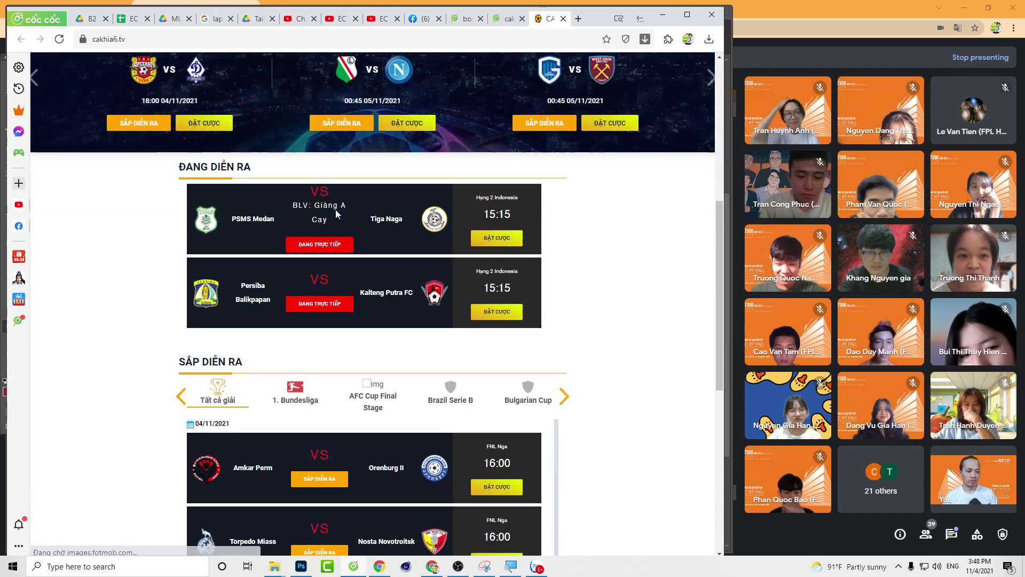
pyautogui.scroll(-5, 353, 213)
pyautogui.scroll(10, 368, 209)
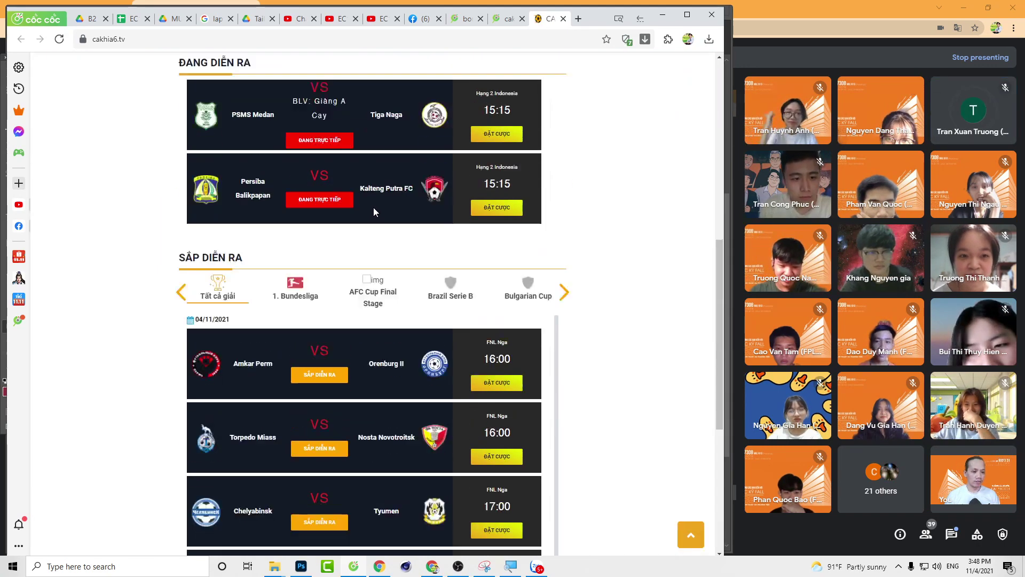
pyautogui.scroll(8, 402, 212)
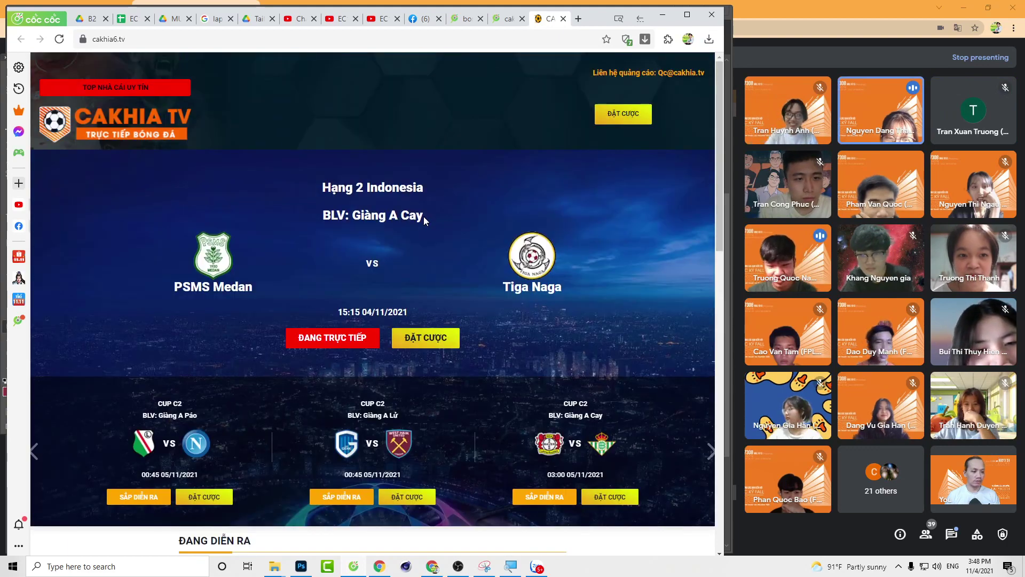
pyautogui.click(216, 34)
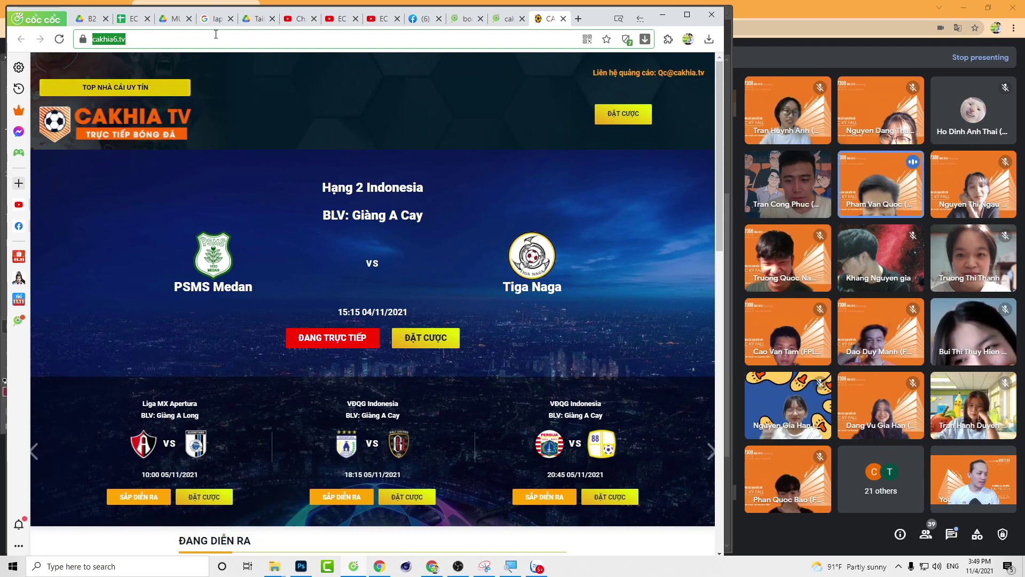
# Step: Type nhacai88 and search for the nhacai88.net suggestion
pyautogui.write('nhac')
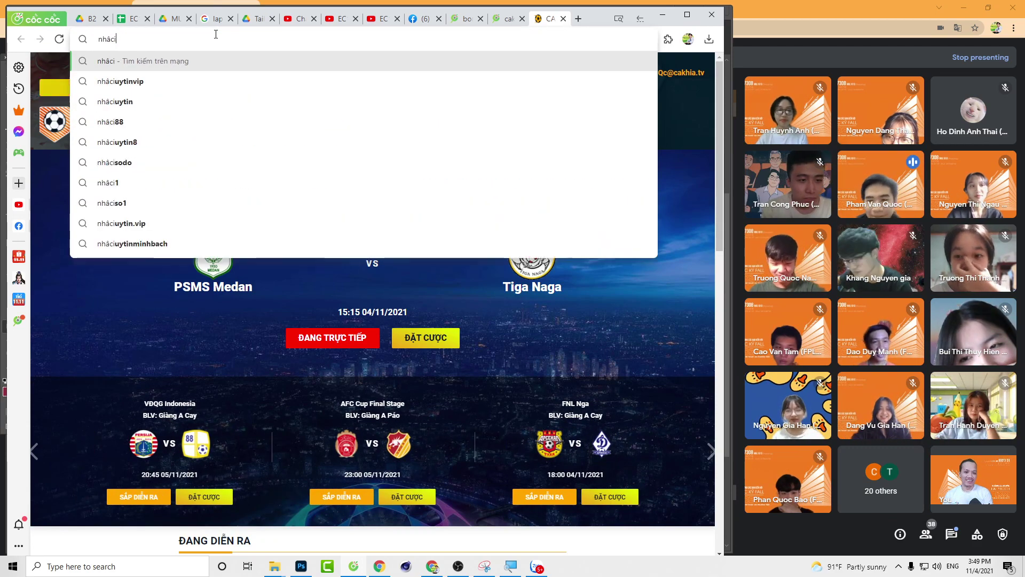
pyautogui.press('BackSpace')
pyautogui.press('BackSpace')
pyautogui.write('aca')
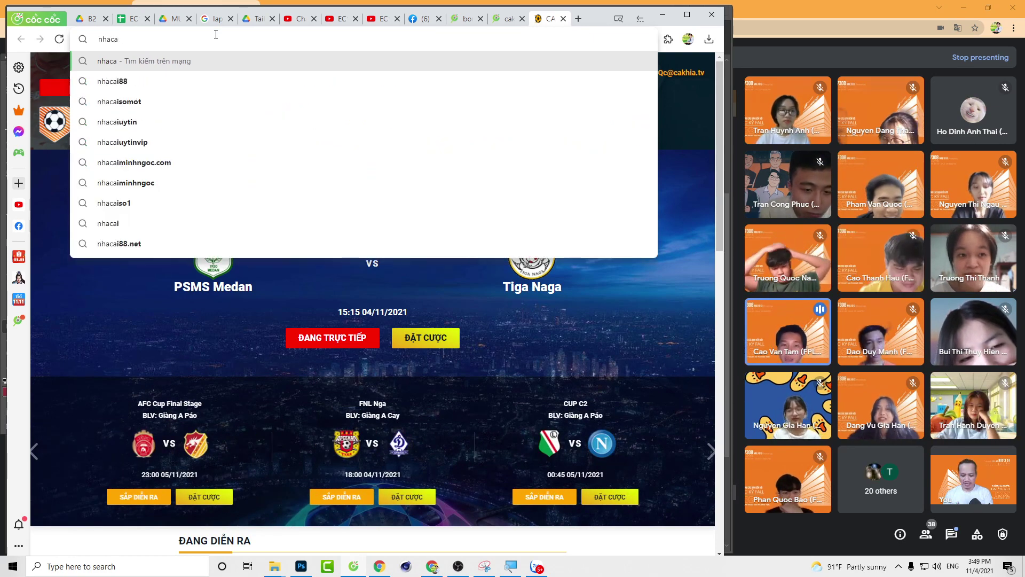
pyautogui.write('i88')
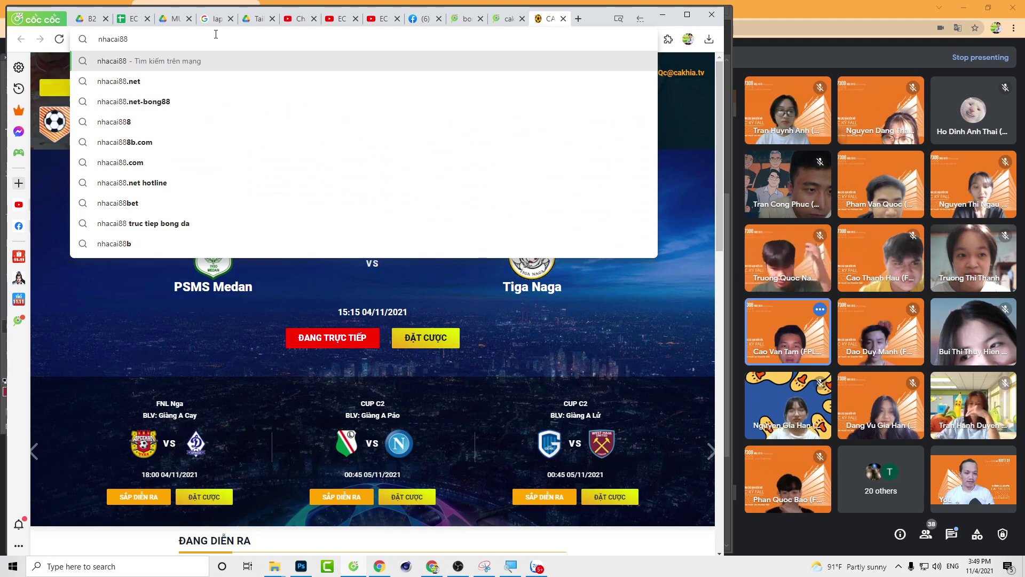
pyautogui.press('Down')
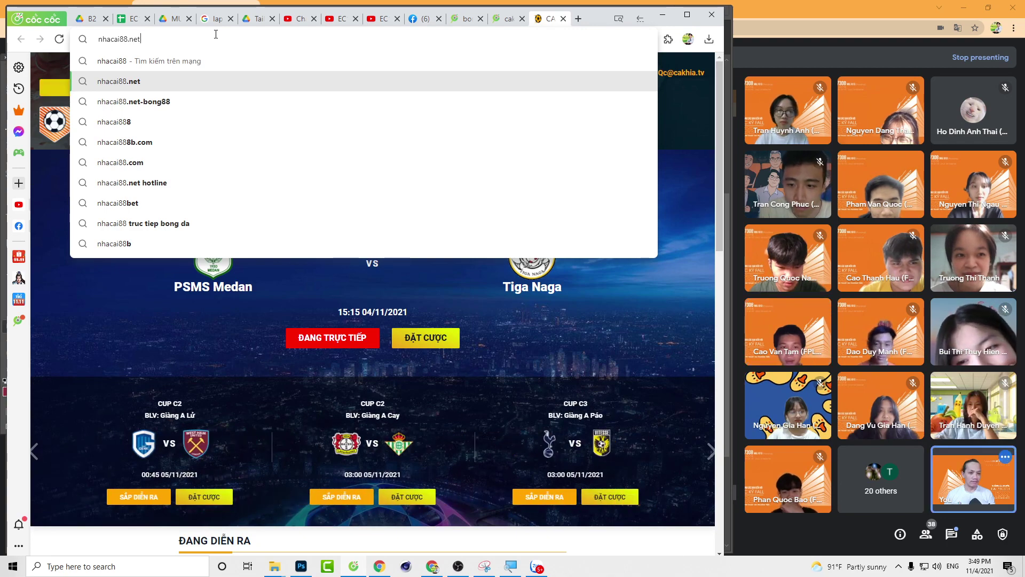
pyautogui.press('Return')
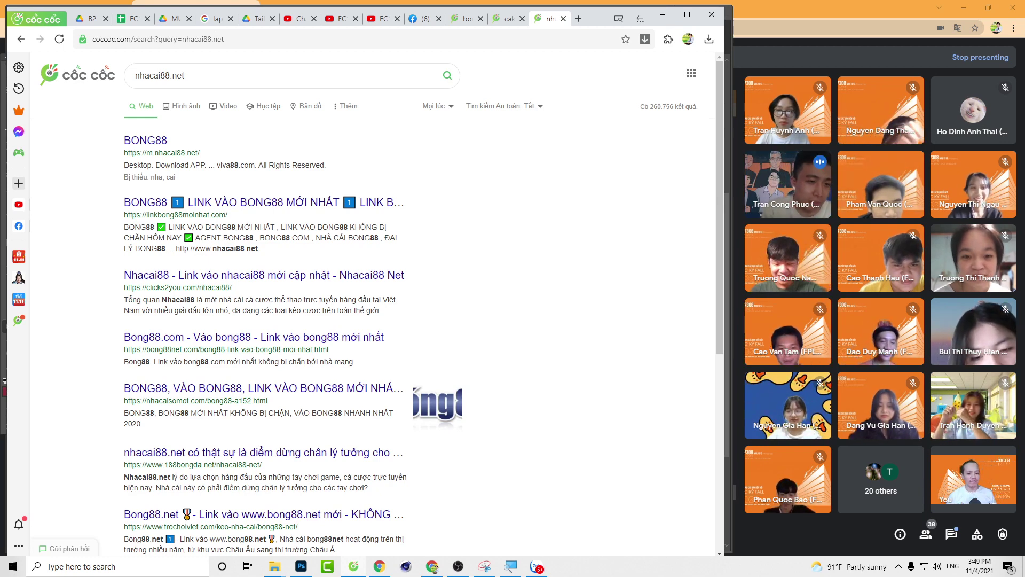
pyautogui.click(154, 142)
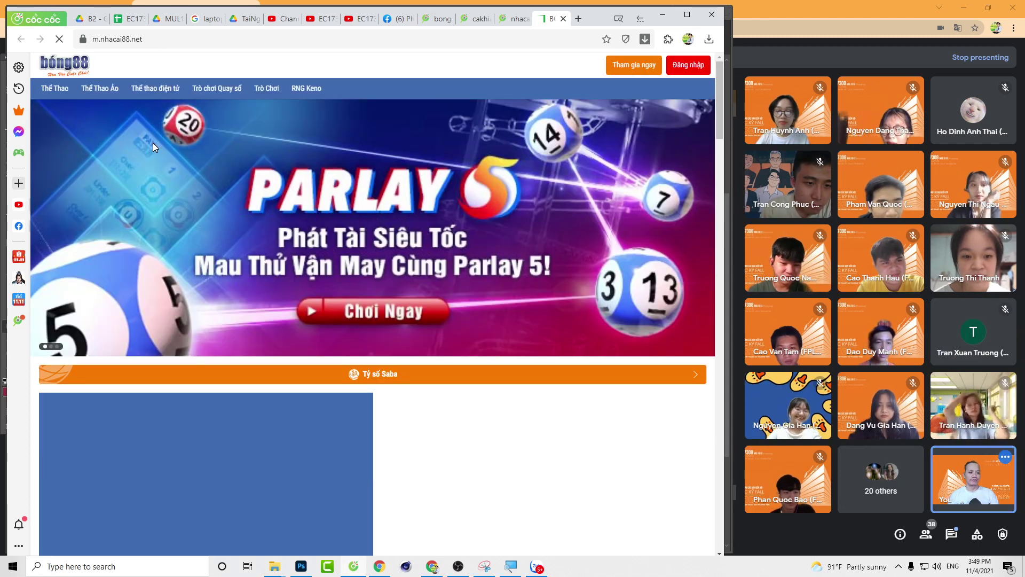
pyautogui.scroll(-3, 380, 197)
pyautogui.scroll(-6, 387, 204)
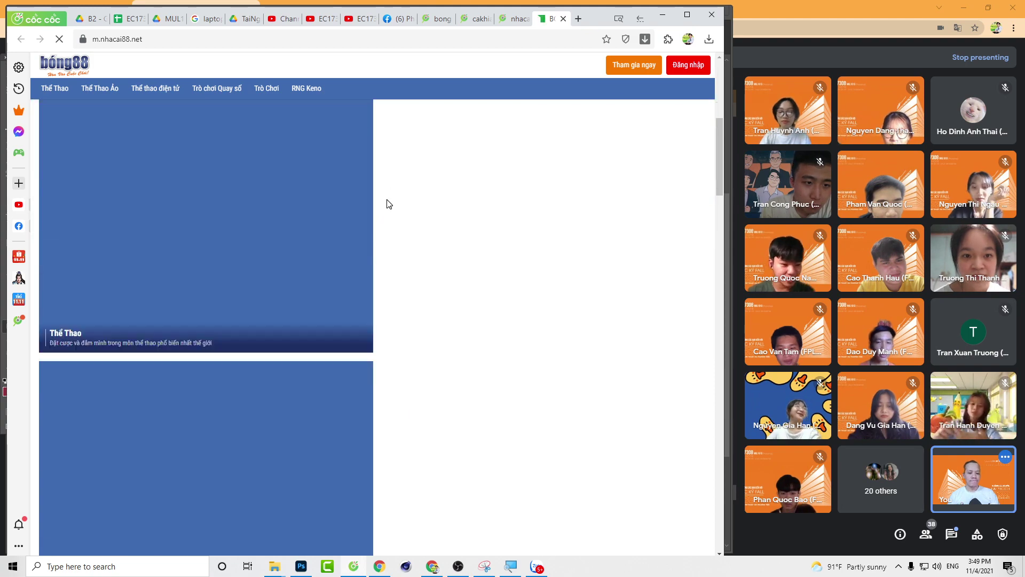
pyautogui.scroll(7, 418, 229)
pyautogui.scroll(-15, 421, 229)
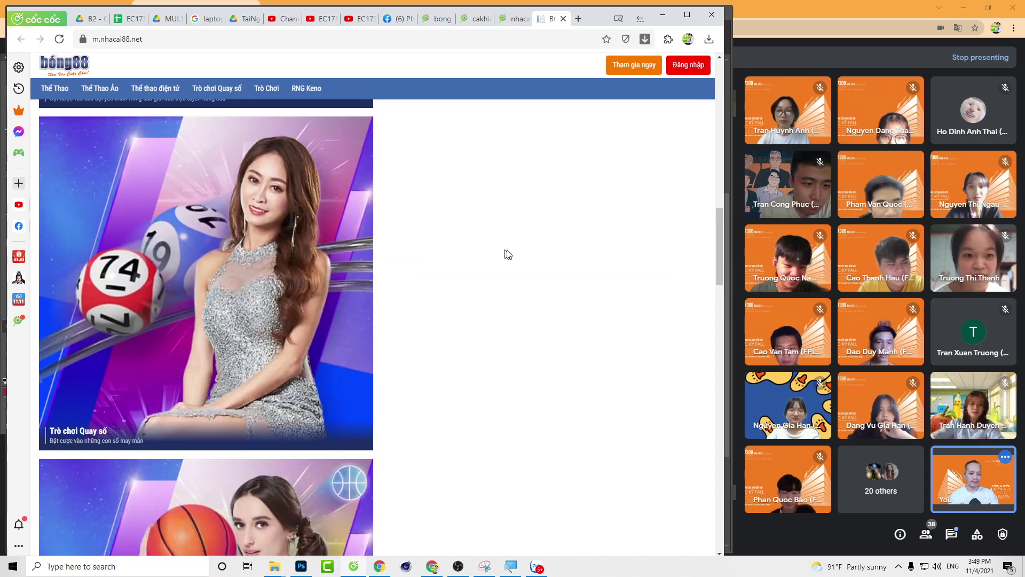
pyautogui.scroll(15, 508, 254)
pyautogui.scroll(-5, 495, 244)
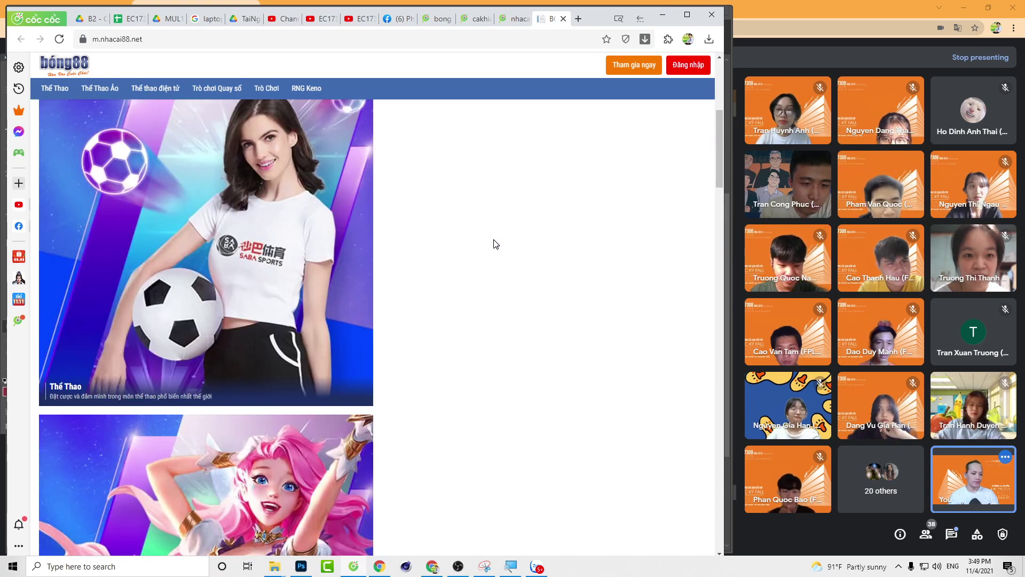
pyautogui.scroll(-20, 496, 244)
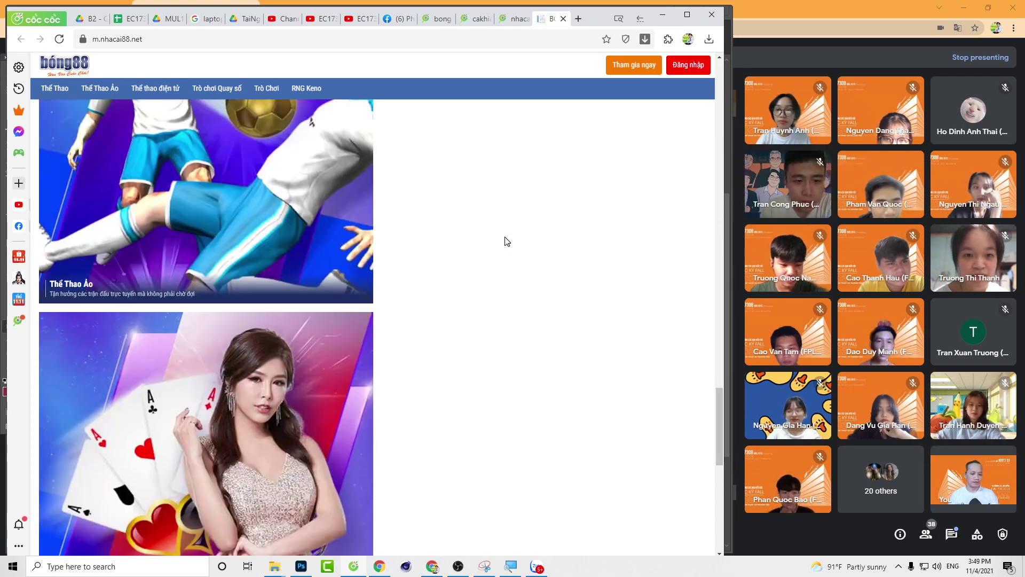
pyautogui.scroll(-10, 507, 240)
pyautogui.scroll(12, 502, 236)
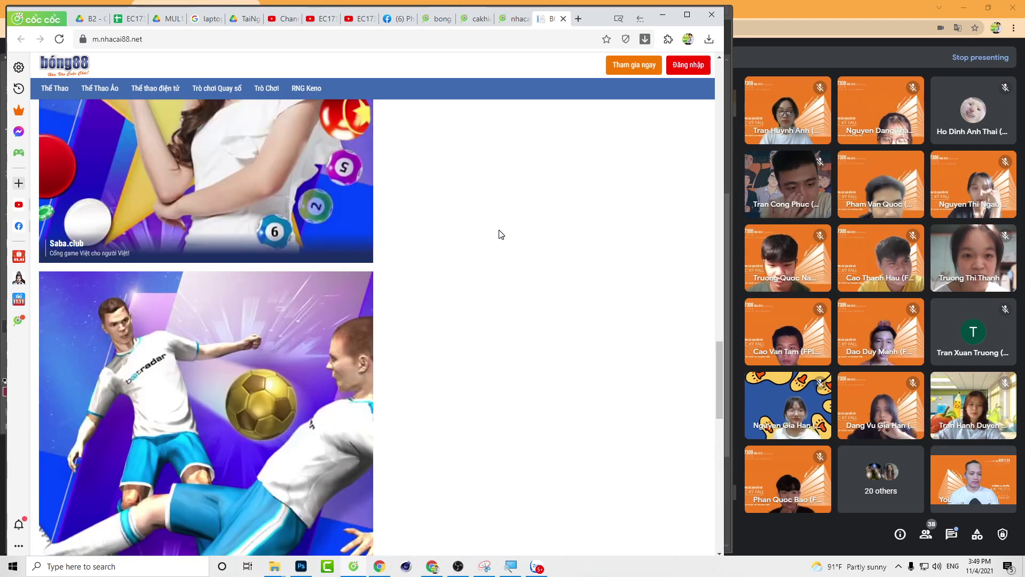
pyautogui.scroll(15, 497, 233)
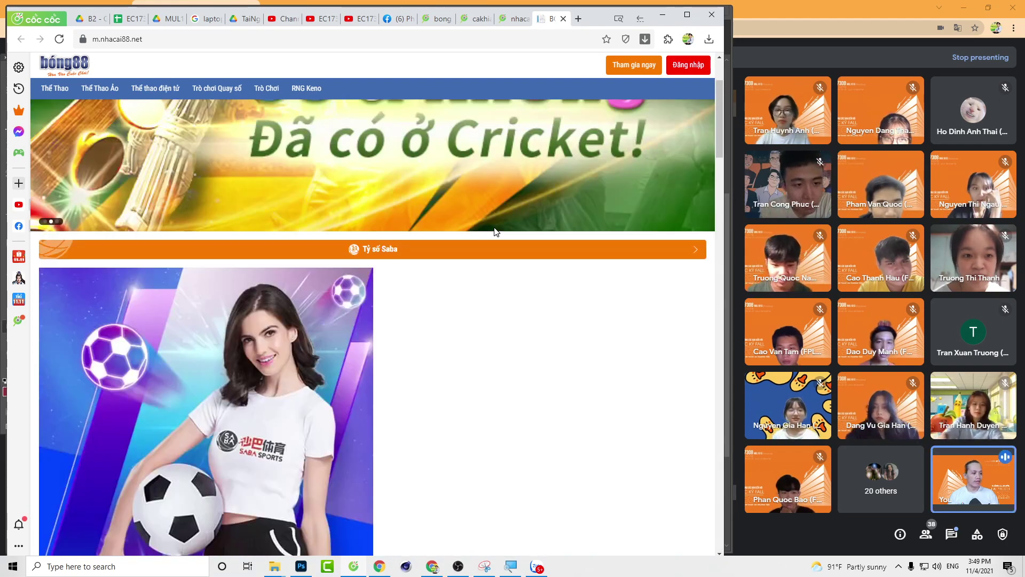
pyautogui.scroll(3, 494, 229)
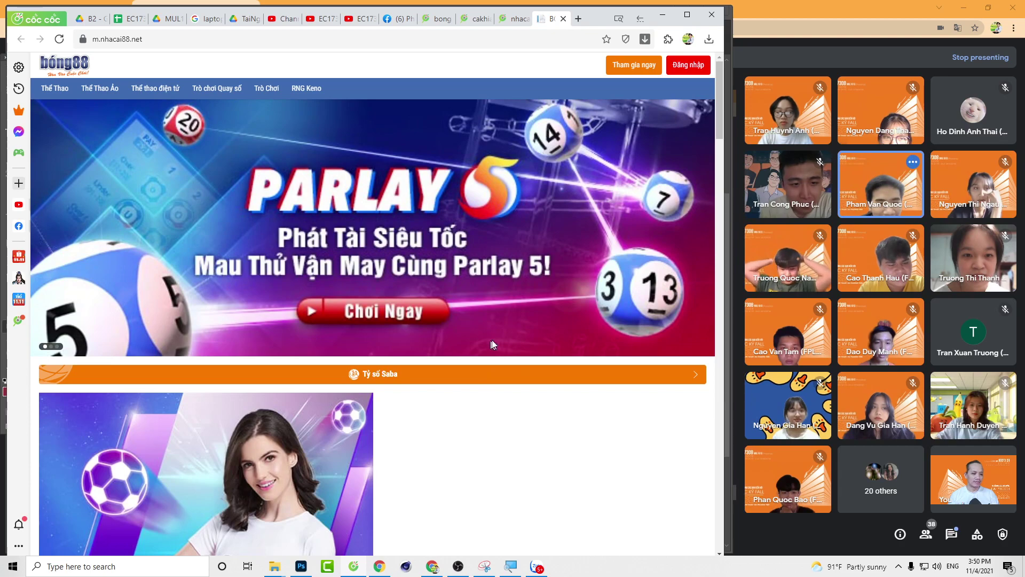
pyautogui.scroll(-10, 492, 340)
pyautogui.scroll(5, 510, 349)
pyautogui.scroll(-1, 515, 344)
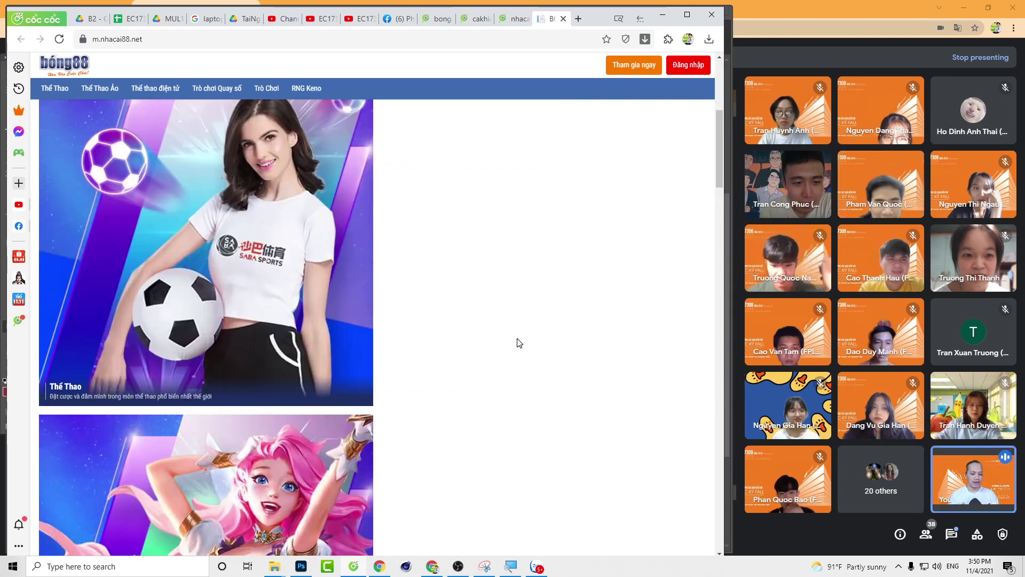
pyautogui.scroll(-15, 517, 343)
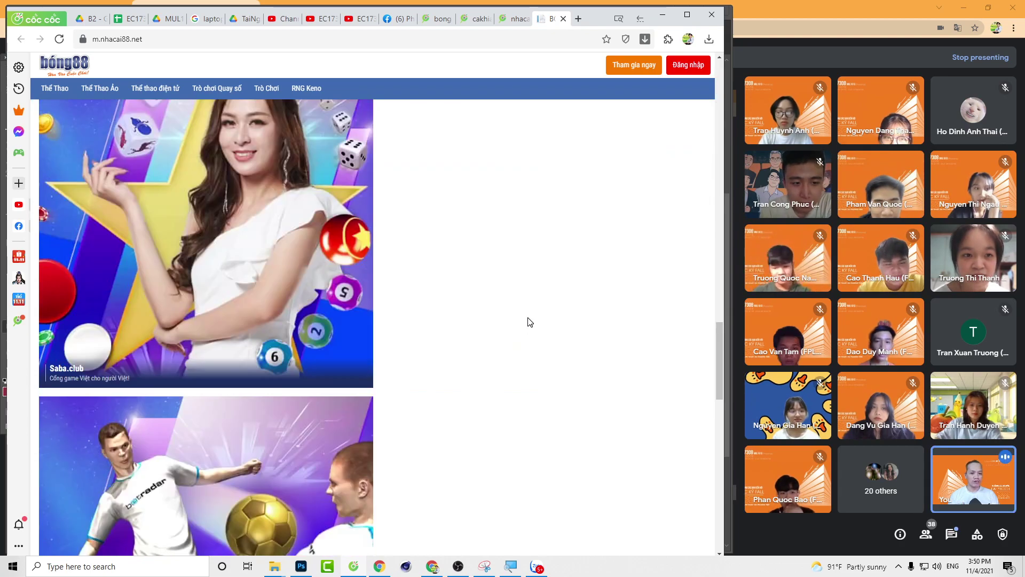
pyautogui.scroll(-15, 529, 322)
pyautogui.scroll(12, 527, 319)
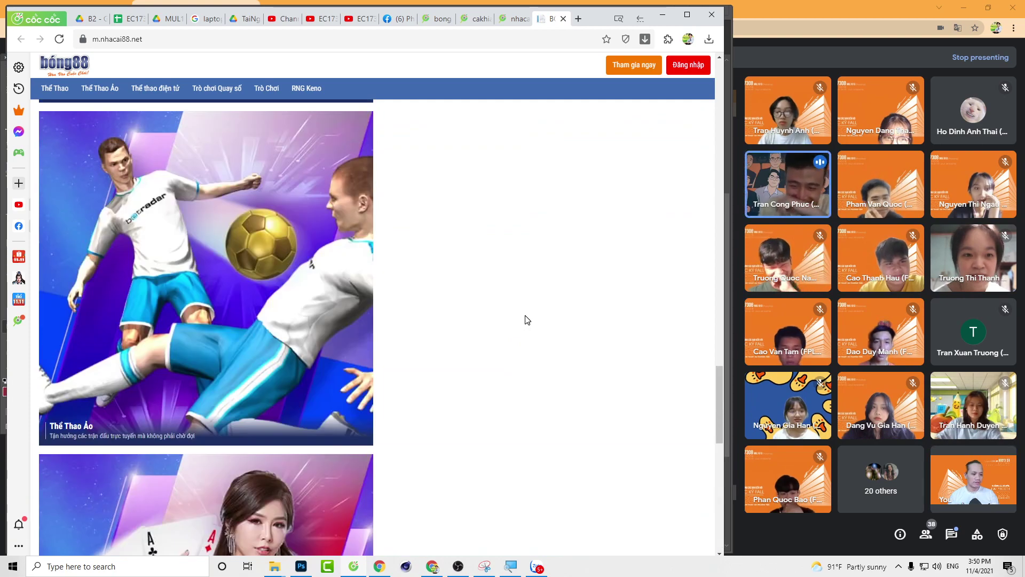
pyautogui.scroll(5, 528, 319)
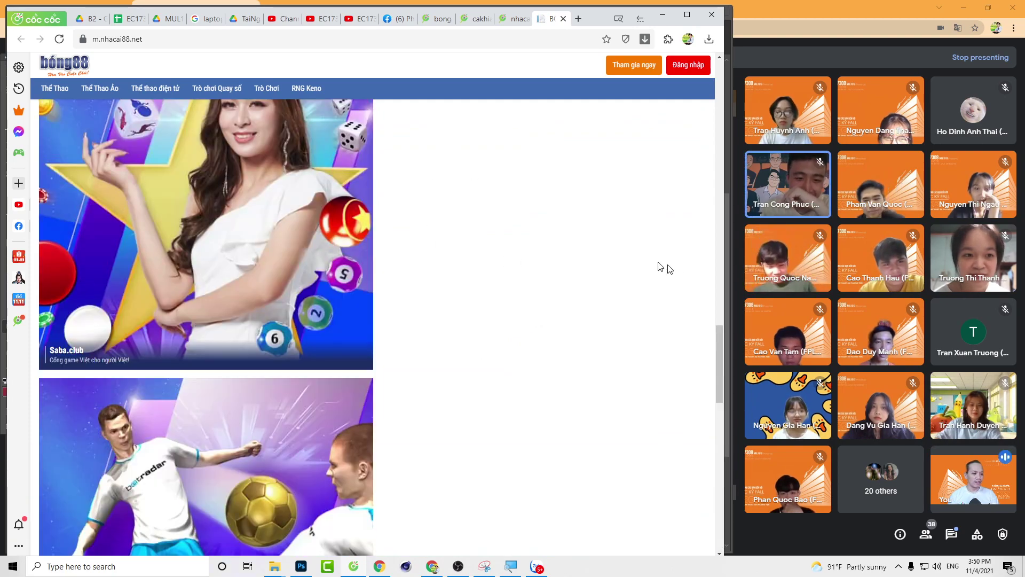
pyautogui.moveTo(718, 351); pyautogui.dragTo(725, 122)
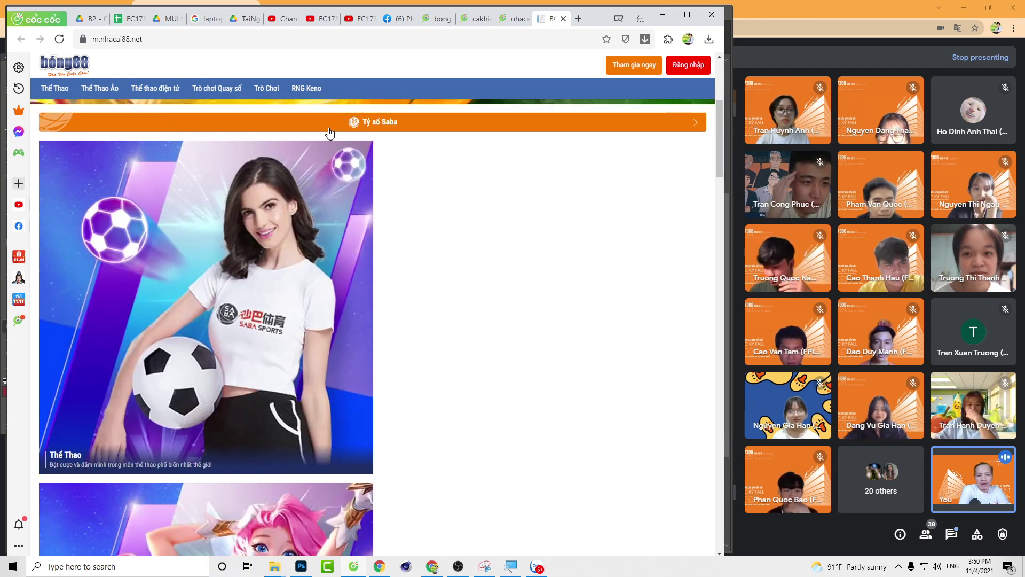
pyautogui.scroll(5, 330, 133)
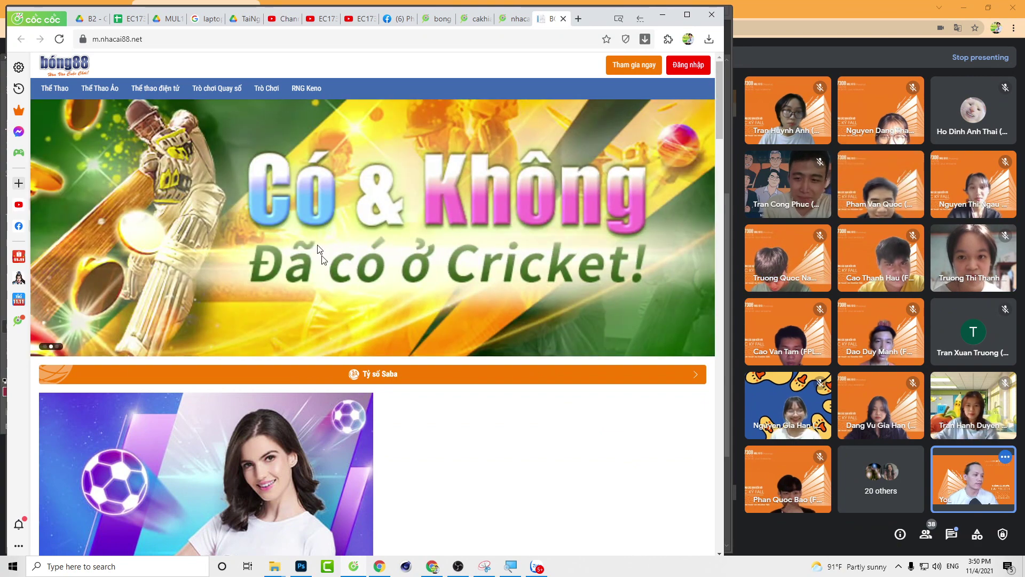
pyautogui.click(687, 15)
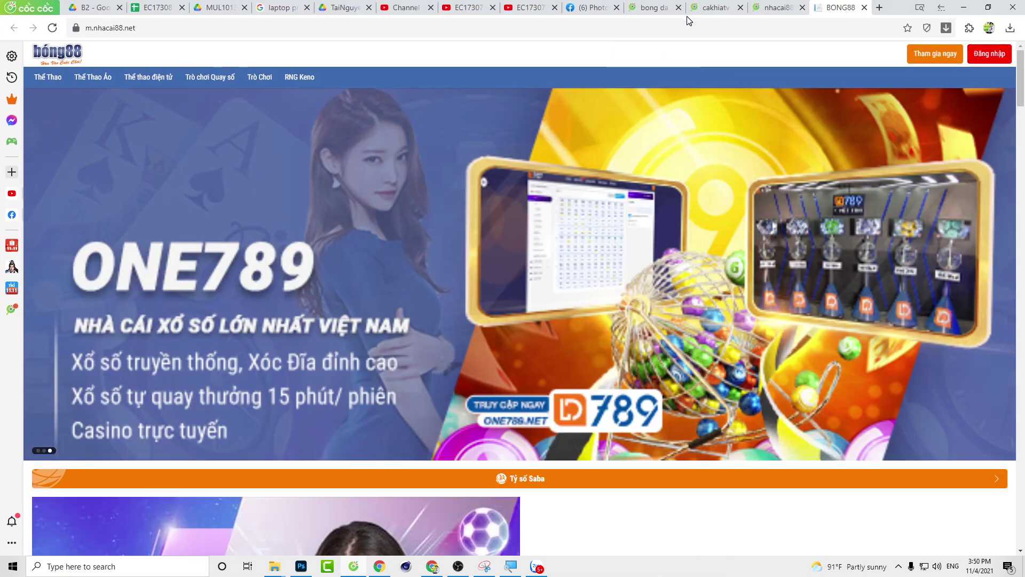
pyautogui.scroll(-20, 742, 324)
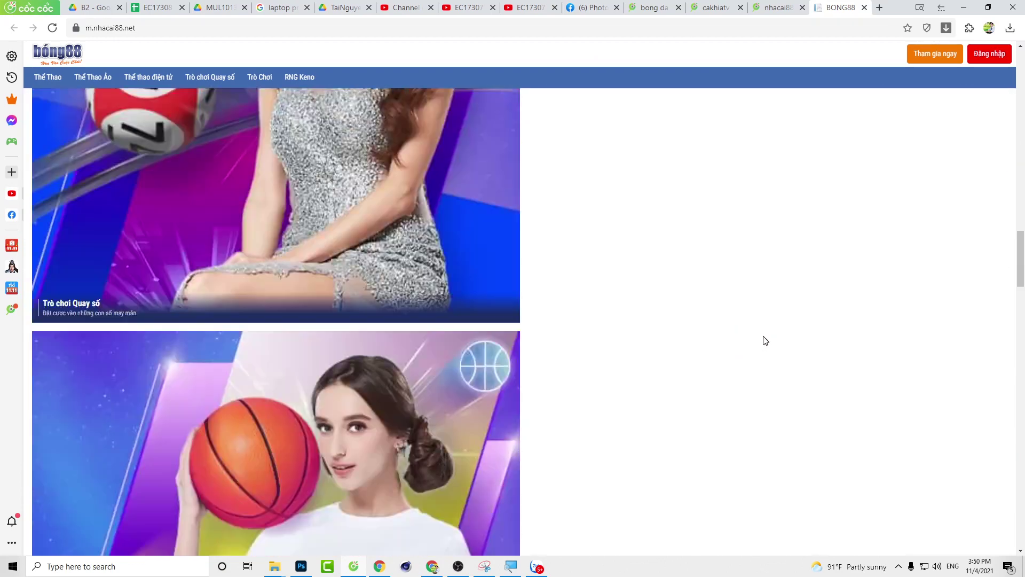
pyautogui.scroll(15, 766, 327)
pyautogui.scroll(9, 766, 326)
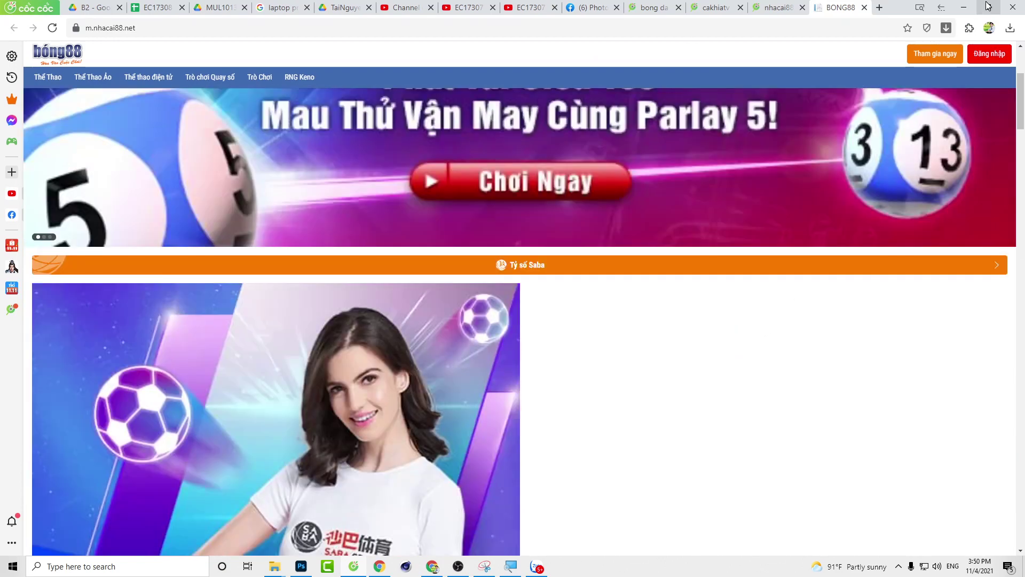
pyautogui.click(988, 6)
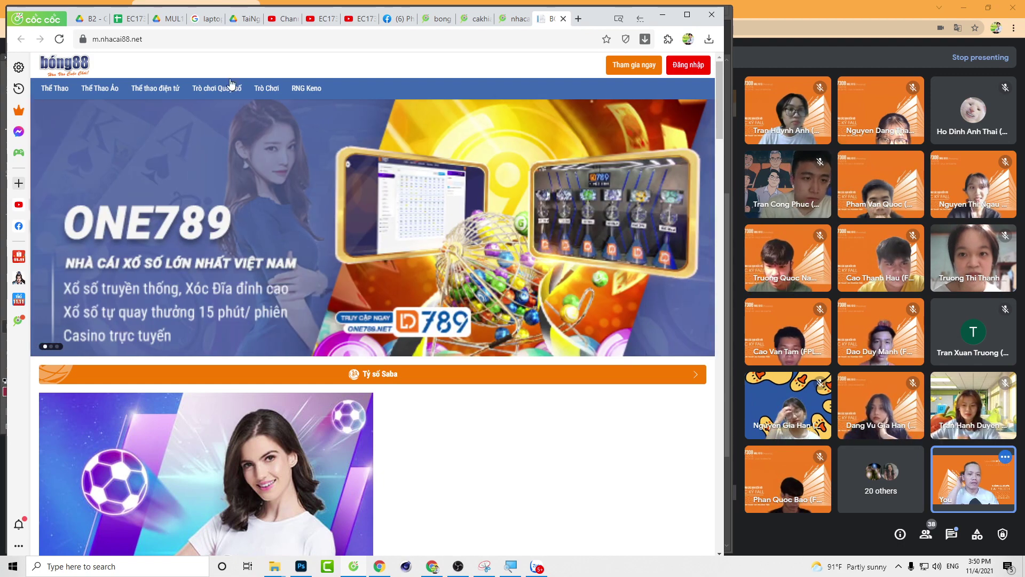
# Step: Load vatgia.com and scroll through its home page
pyautogui.click(176, 34)
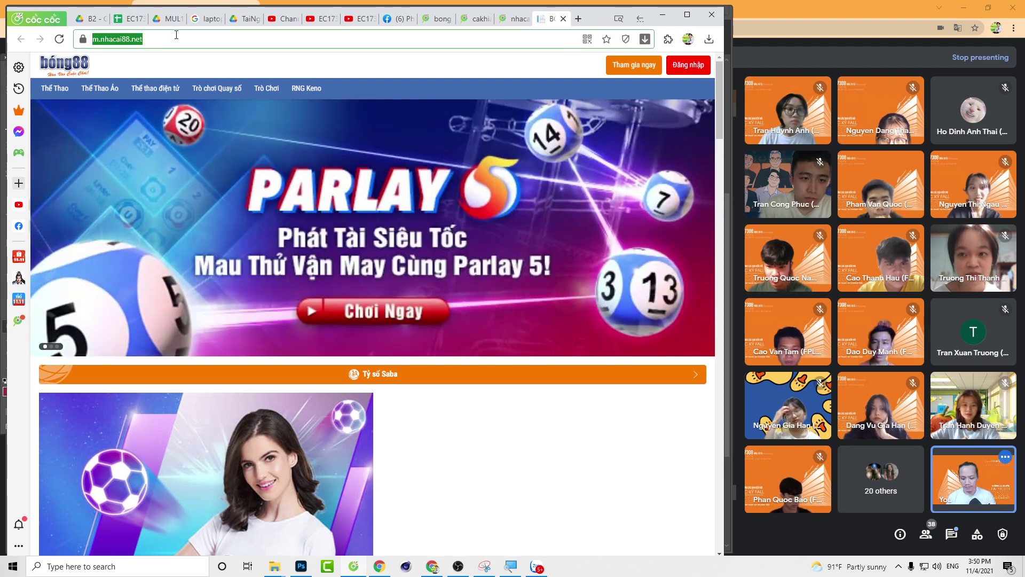
pyautogui.write('2')
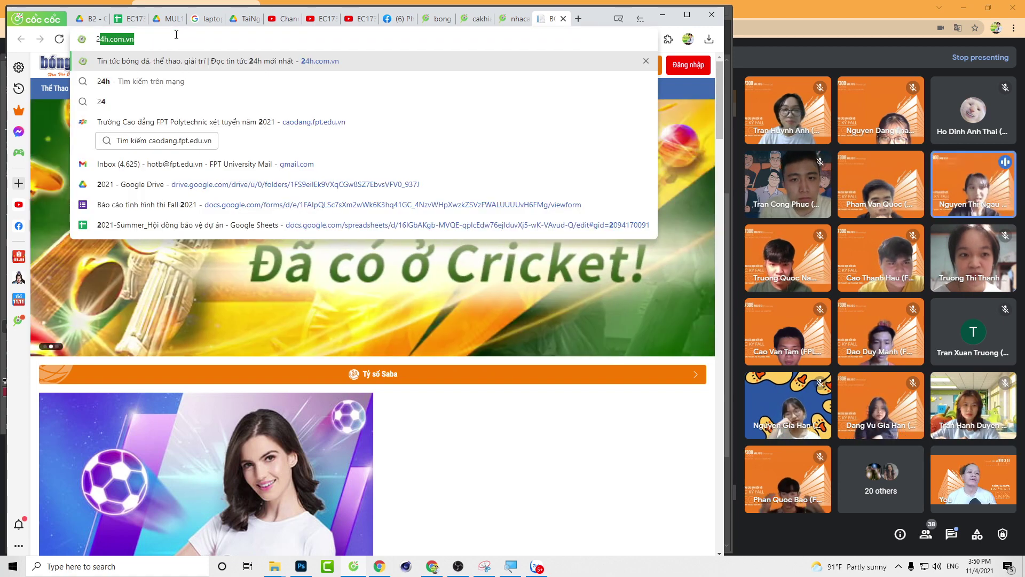
pyautogui.press('BackSpace')
pyautogui.press('BackSpace')
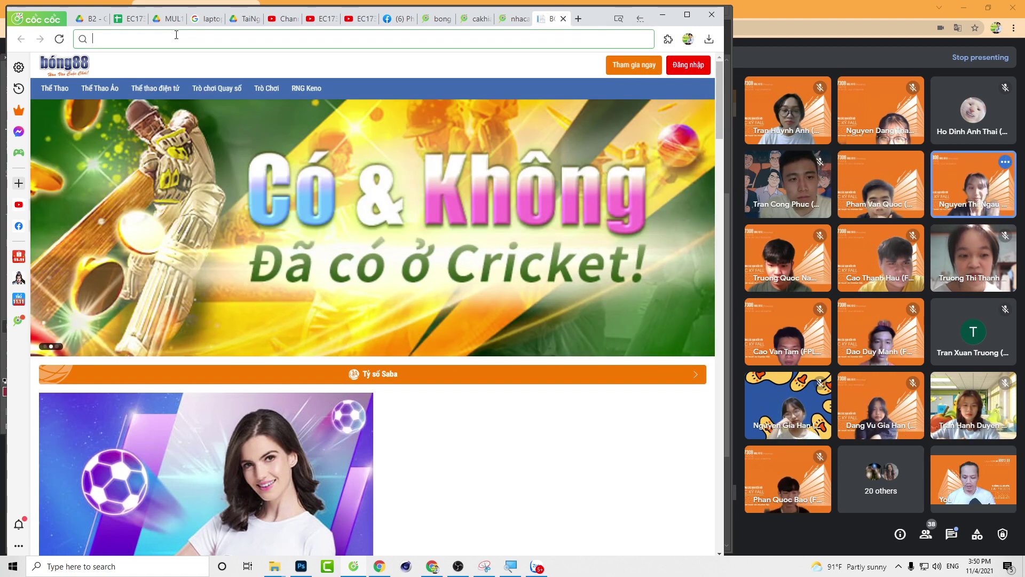
pyautogui.write('vatgia')
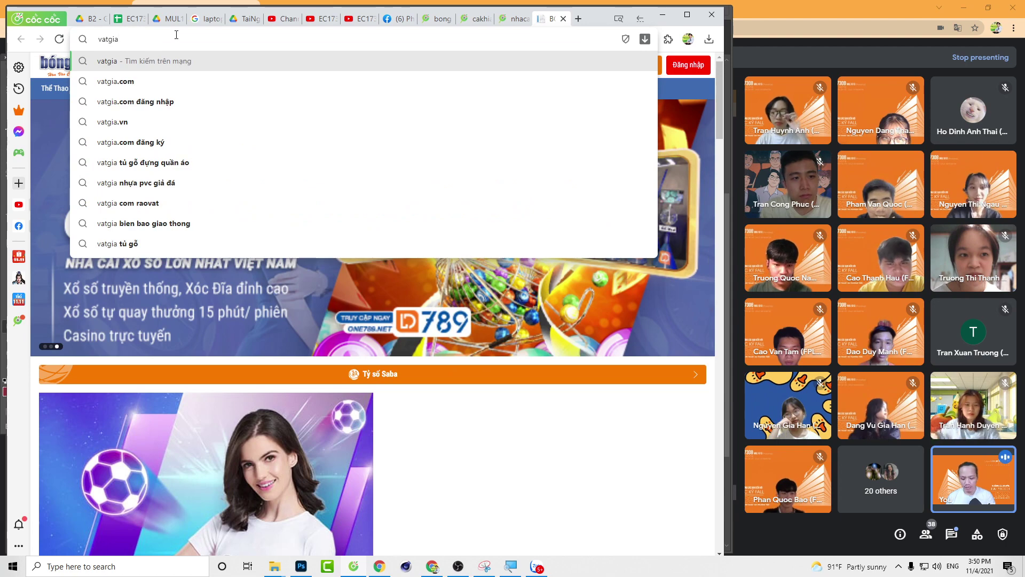
pyautogui.write('.com')
pyautogui.press('Return')
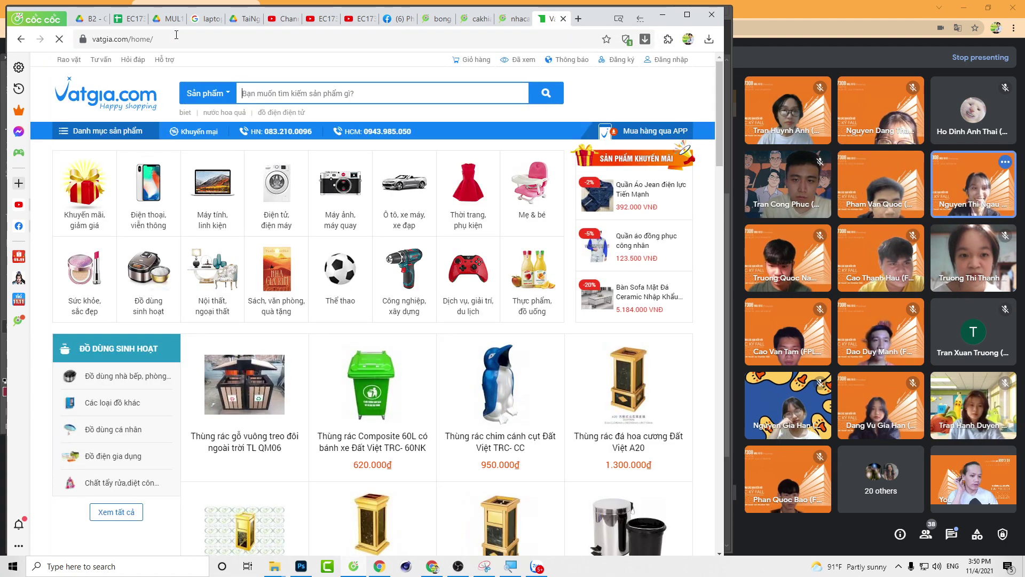
pyautogui.scroll(-5, 238, 222)
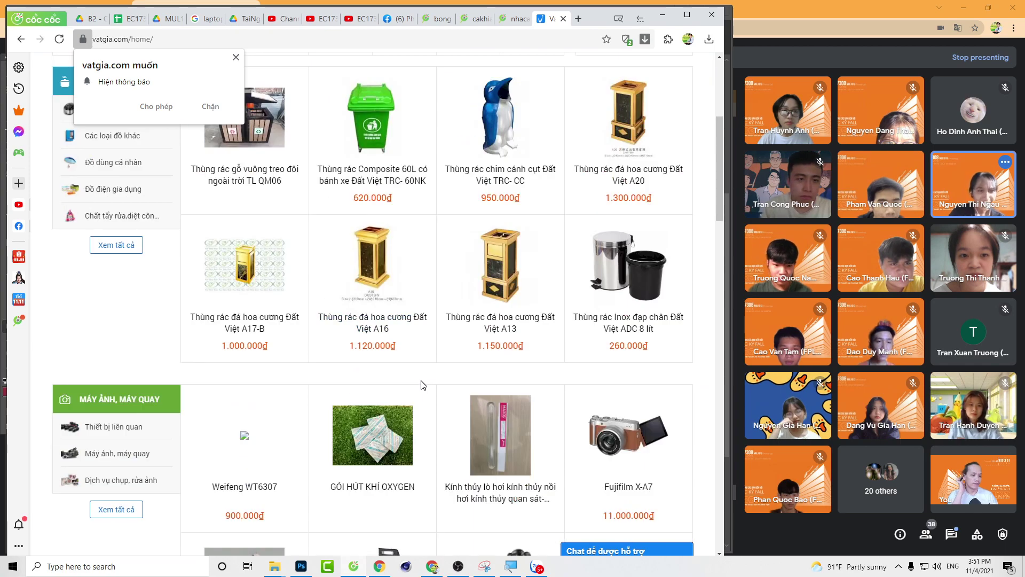
pyautogui.scroll(-10, 424, 379)
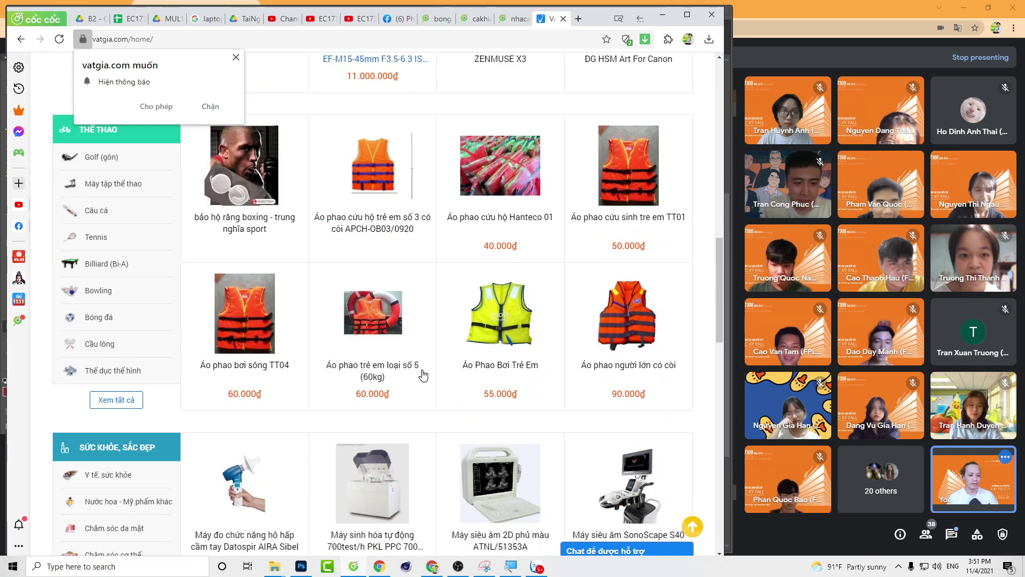
pyautogui.scroll(4, 425, 374)
pyautogui.scroll(12, 425, 374)
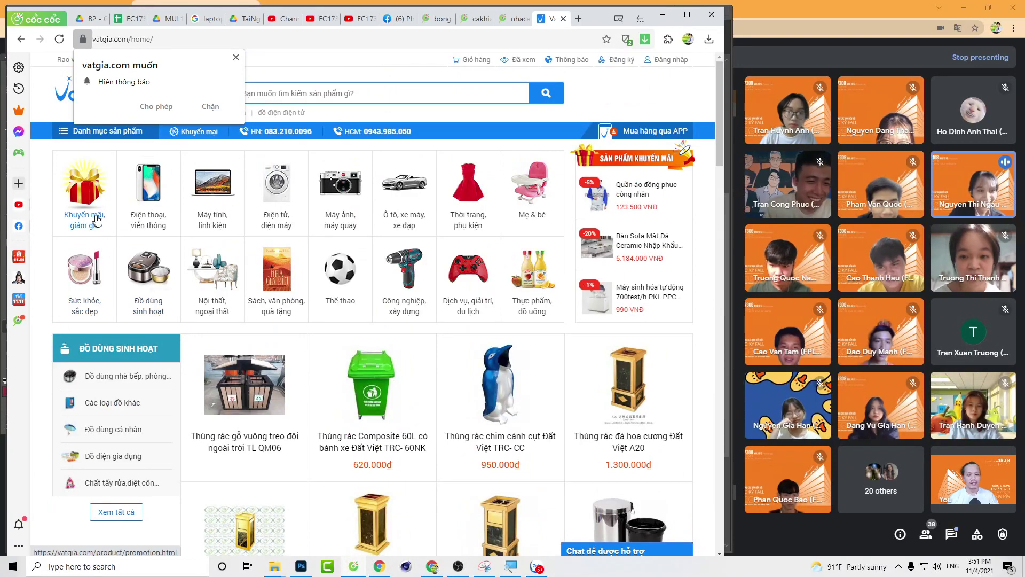
# Step: Look at the promotions and discounts category, then return to the Vatgia home page
pyautogui.click(92, 204)
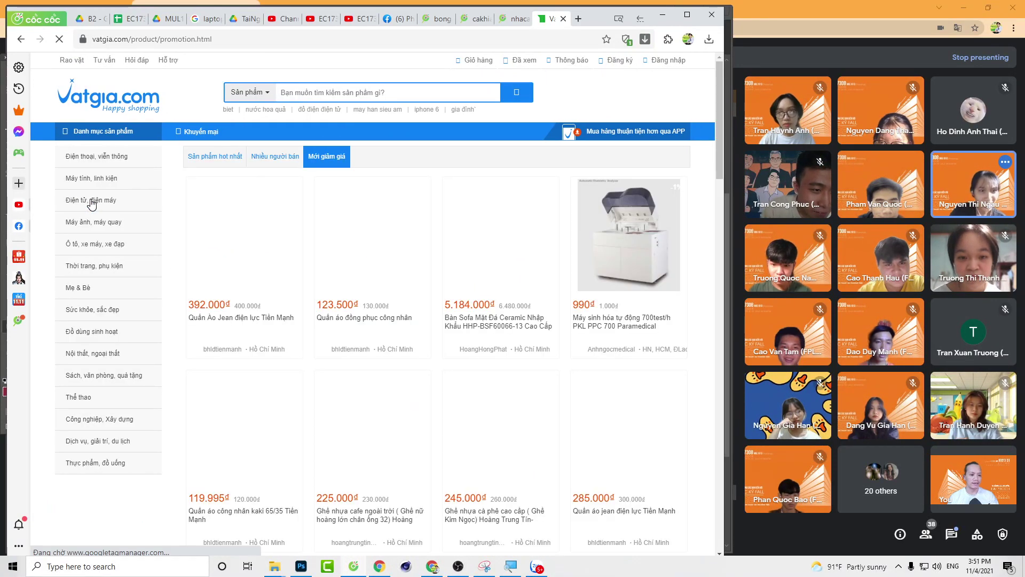
pyautogui.scroll(-20, 92, 204)
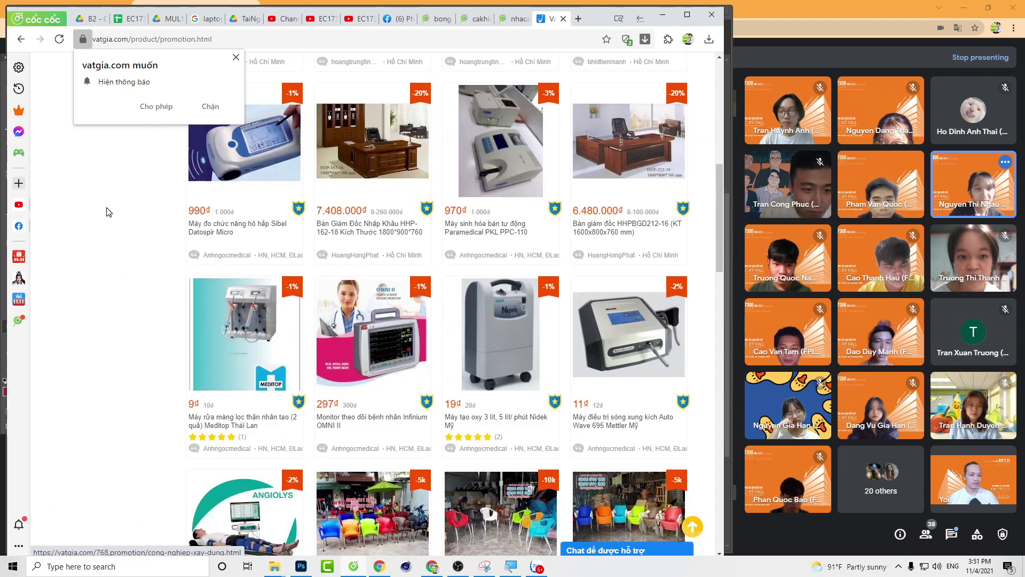
pyautogui.scroll(15, 305, 271)
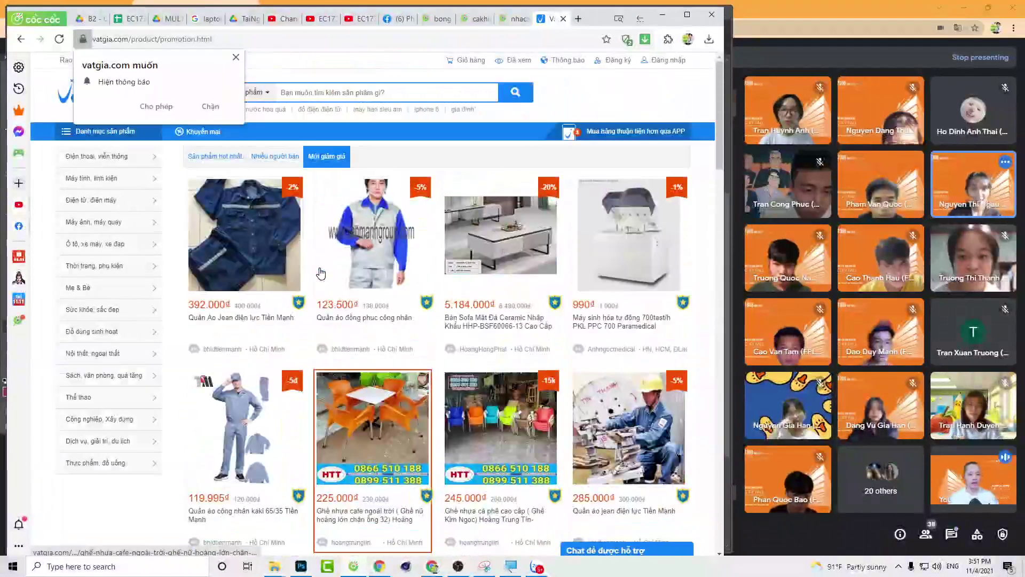
pyautogui.click(72, 99)
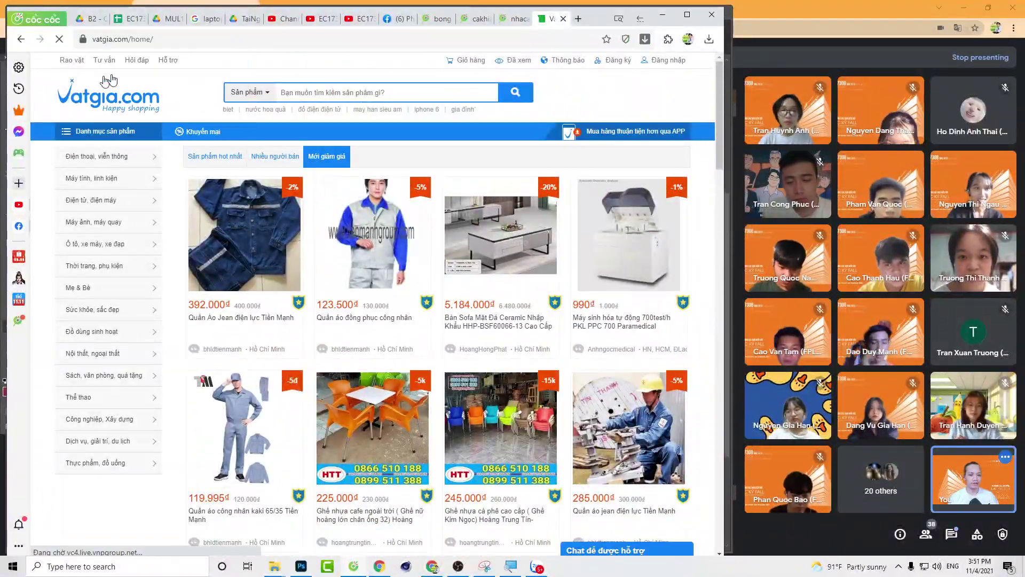
# Step: Scroll through the Vatgia home page sections and back to the top
pyautogui.scroll(-15, 254, 175)
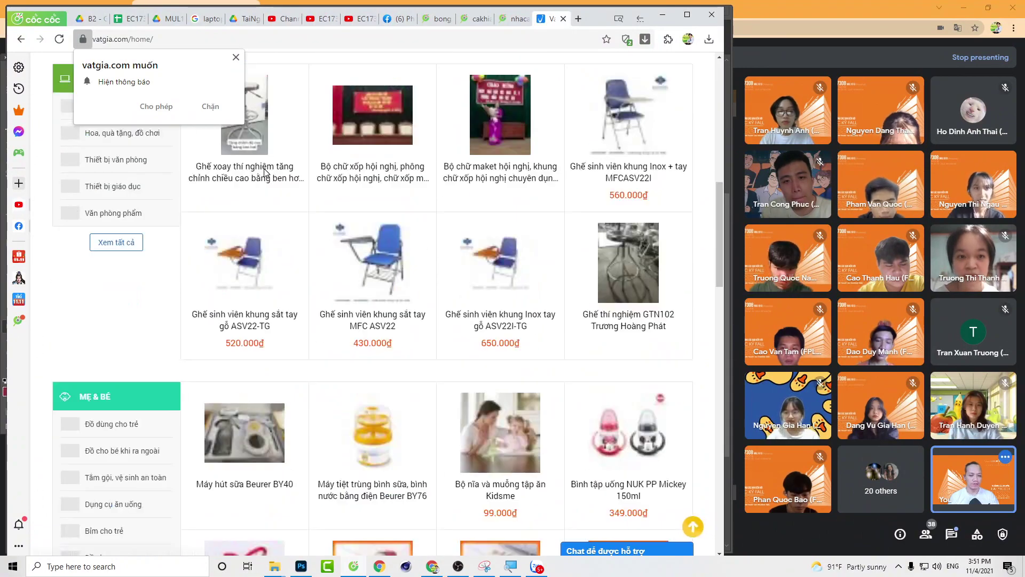
pyautogui.scroll(2, 193, 214)
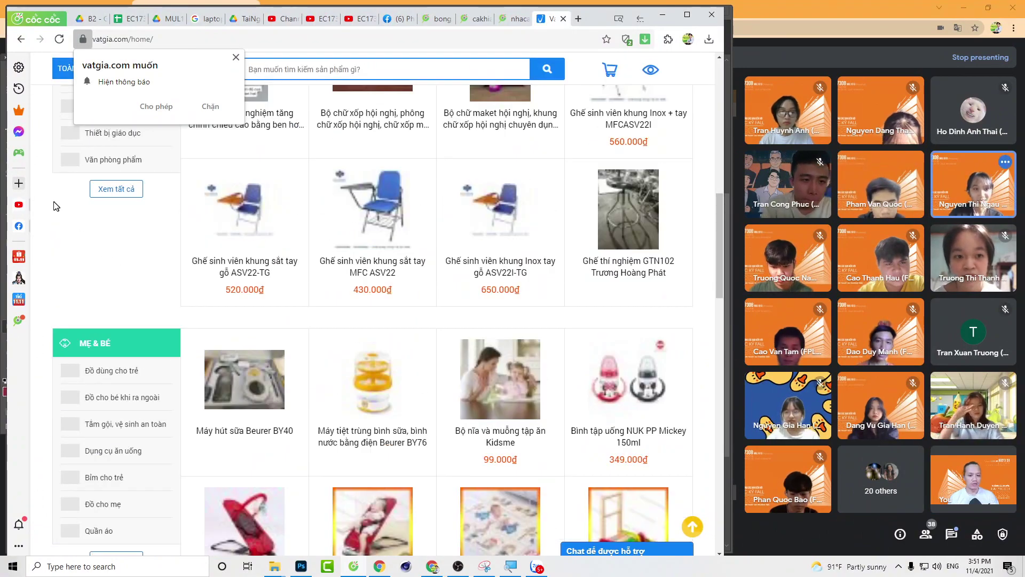
pyautogui.scroll(-15, 64, 283)
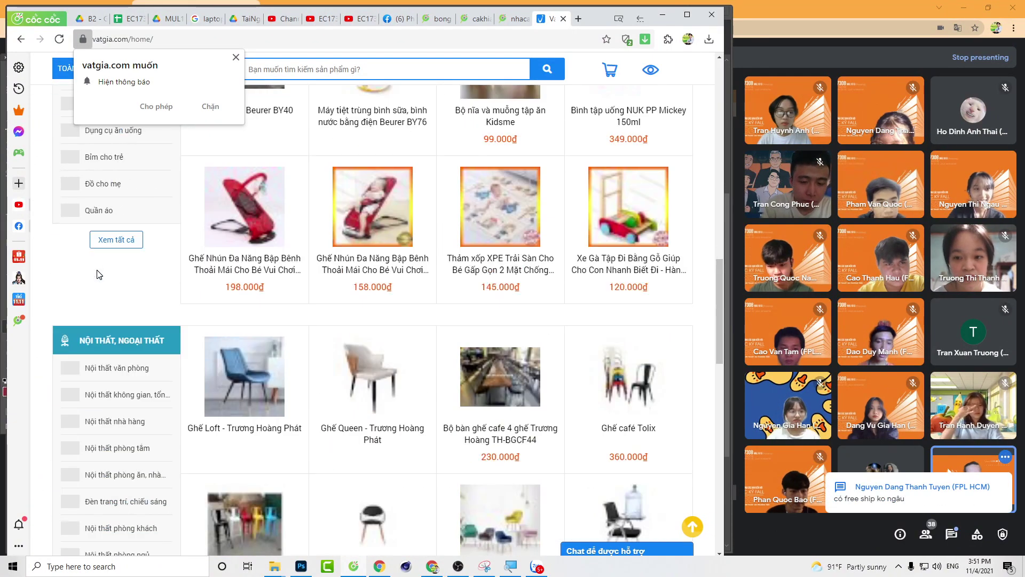
pyautogui.scroll(-8, 102, 268)
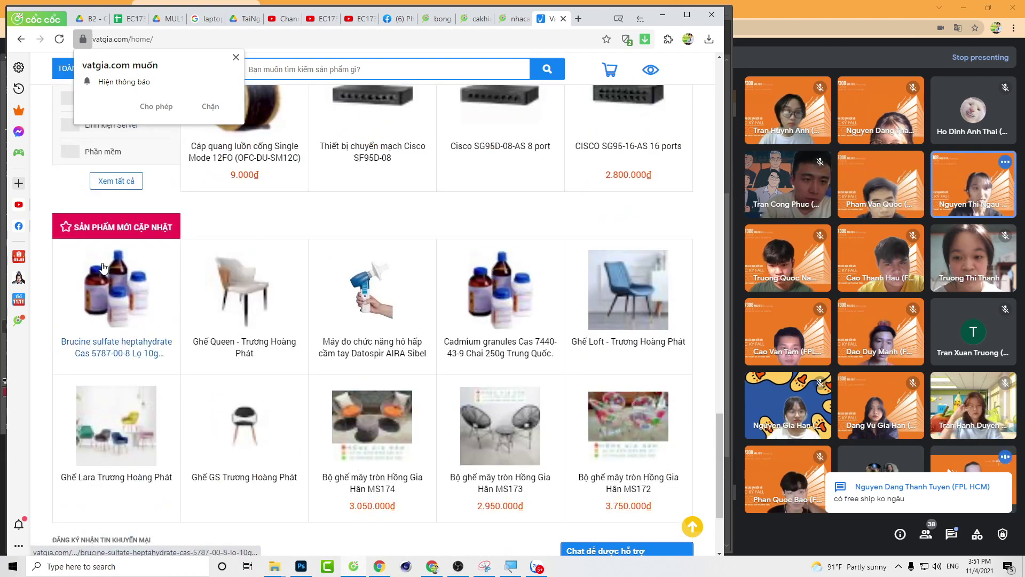
pyautogui.scroll(20, 423, 268)
pyautogui.scroll(10, 423, 268)
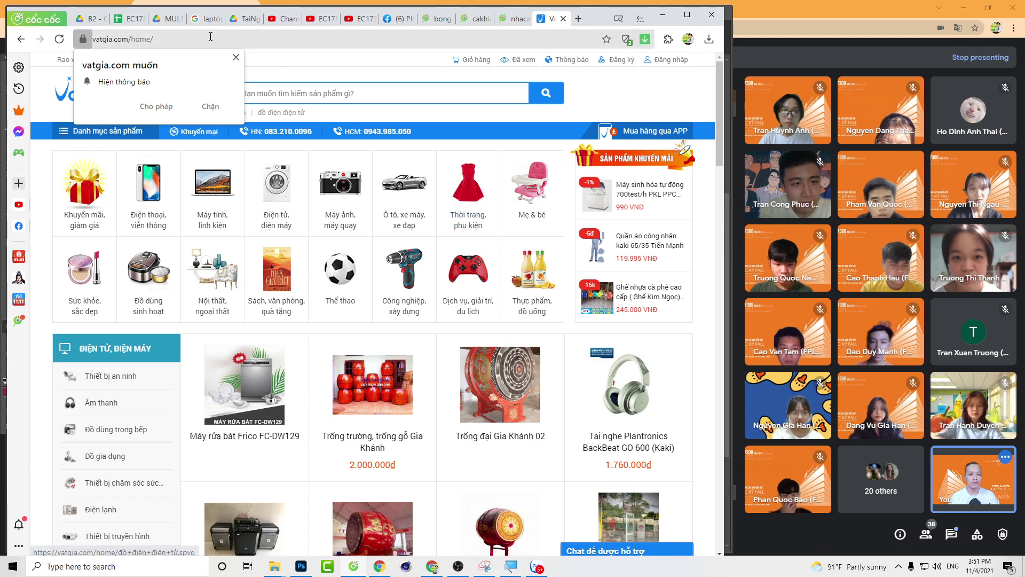
# Step: Select the address bar and dismiss the notification permission popup
pyautogui.click(189, 39)
pyautogui.click(188, 39)
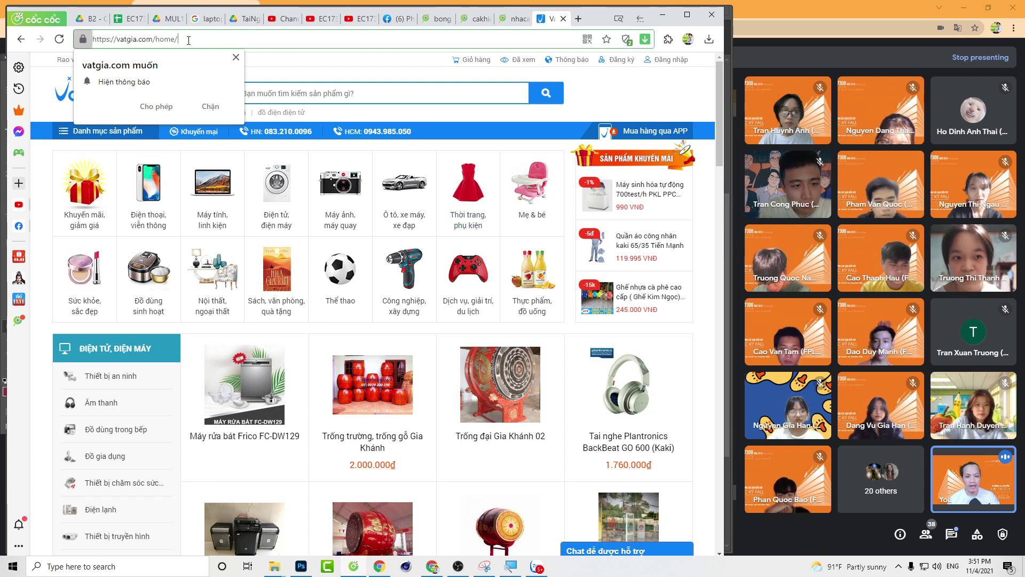
pyautogui.click(236, 58)
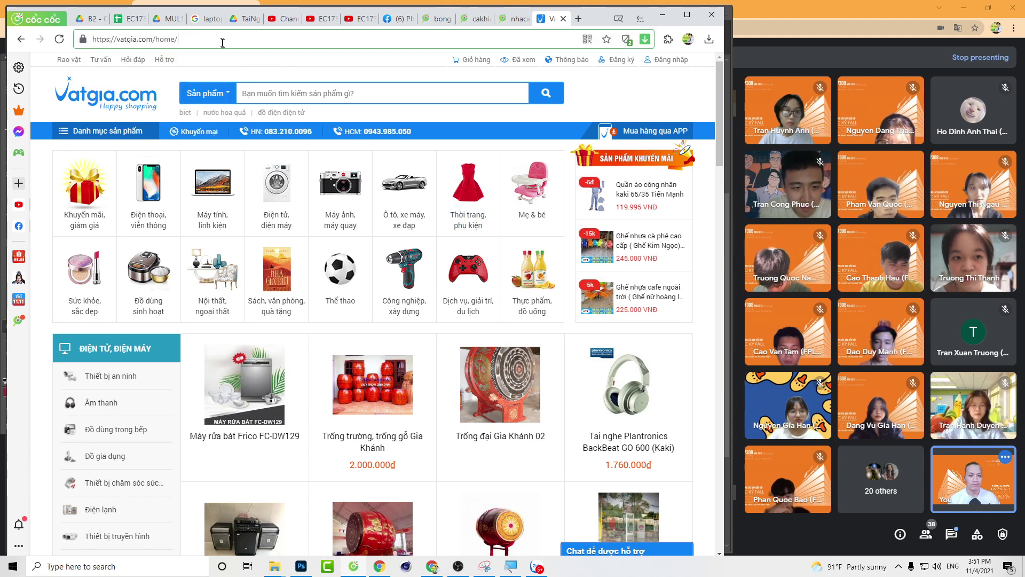
pyautogui.scroll(-2, 645, 319)
pyautogui.scroll(2, 377, 224)
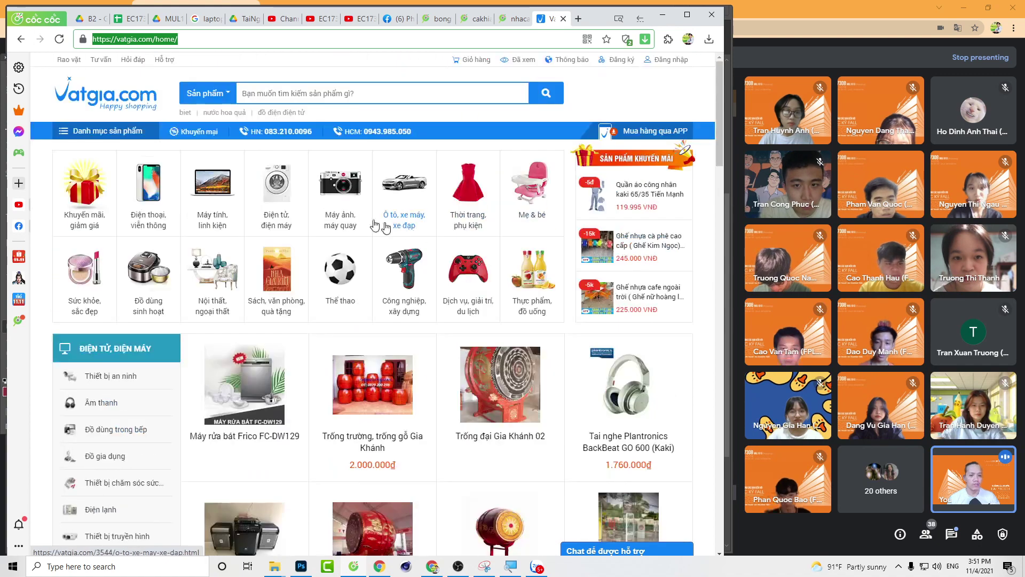
# Step: Load nguyenkim.com and dismiss its newsletter sign-up popup with 'Để sau'
pyautogui.write('nguyen')
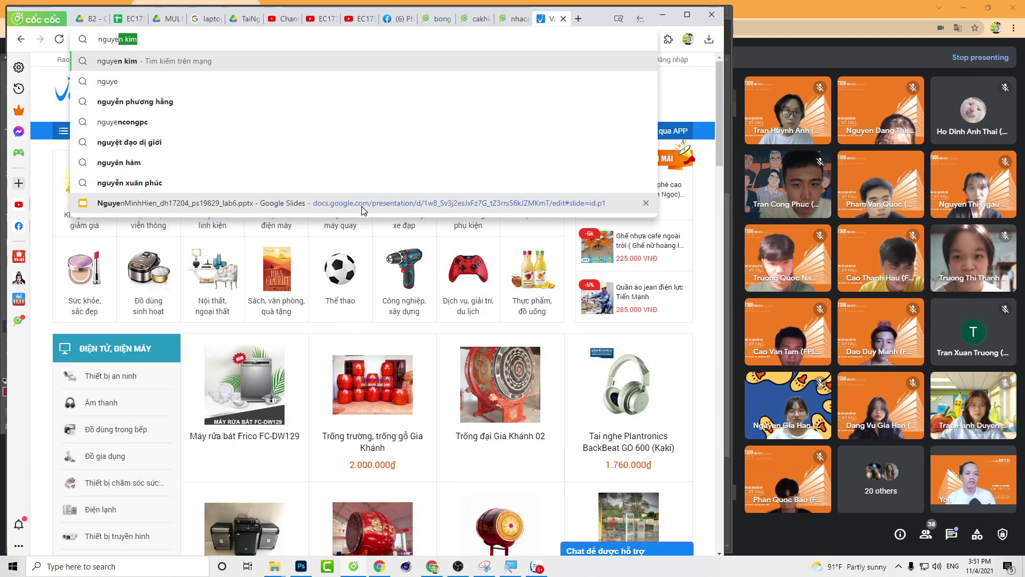
pyautogui.write('kim.')
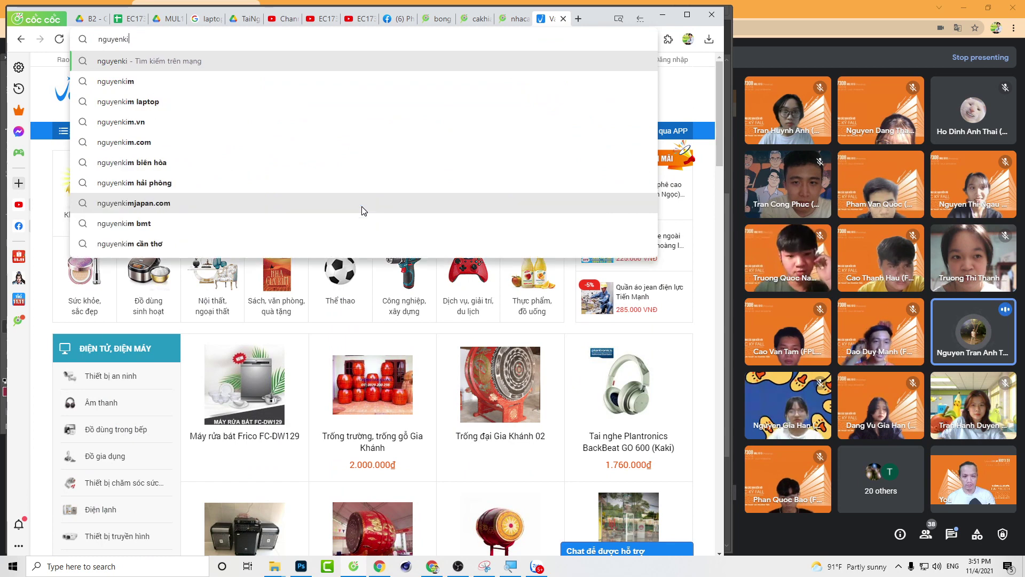
pyautogui.write('com')
pyautogui.press('Return')
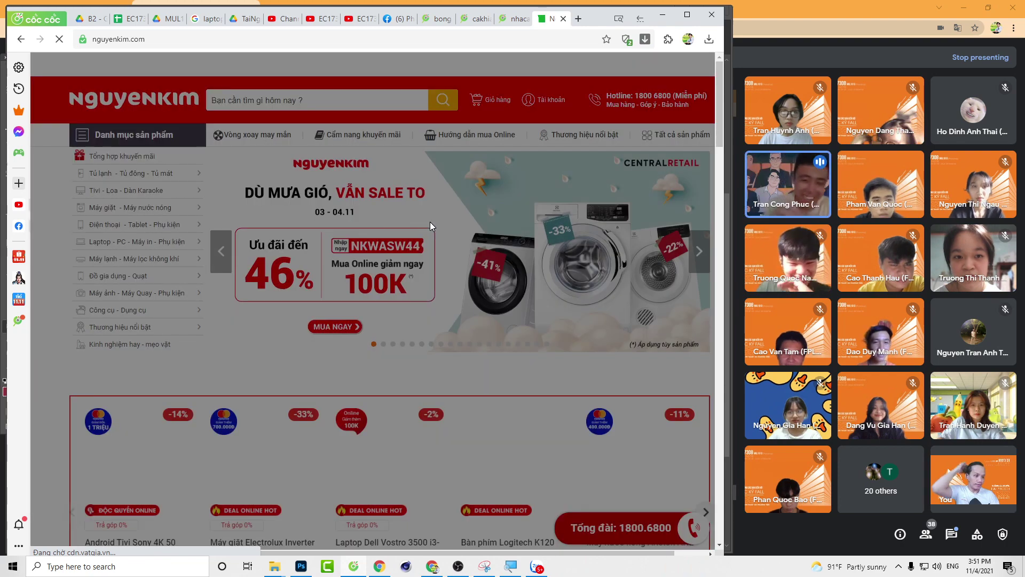
pyautogui.scroll(-3, 466, 228)
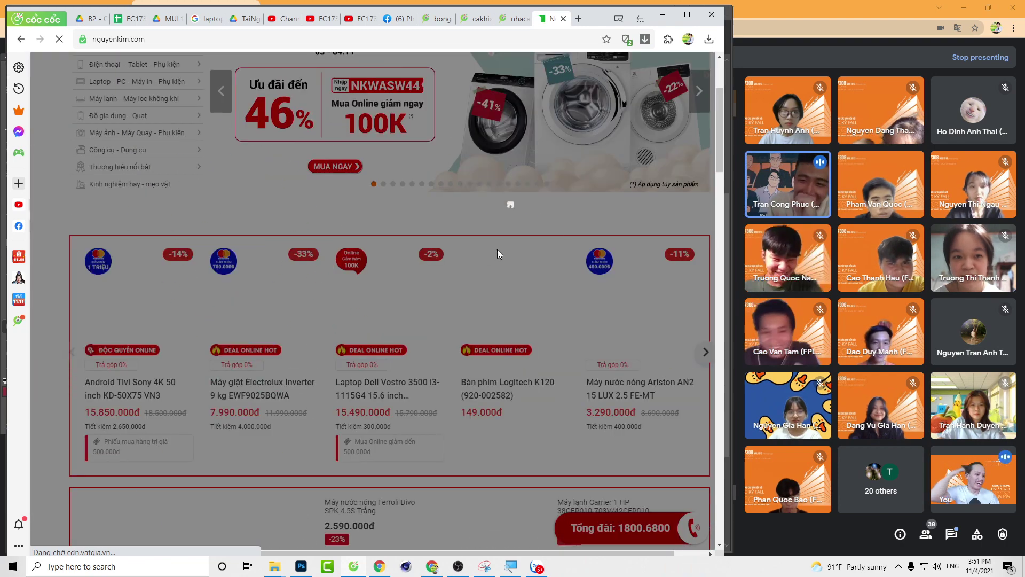
pyautogui.scroll(3, 500, 241)
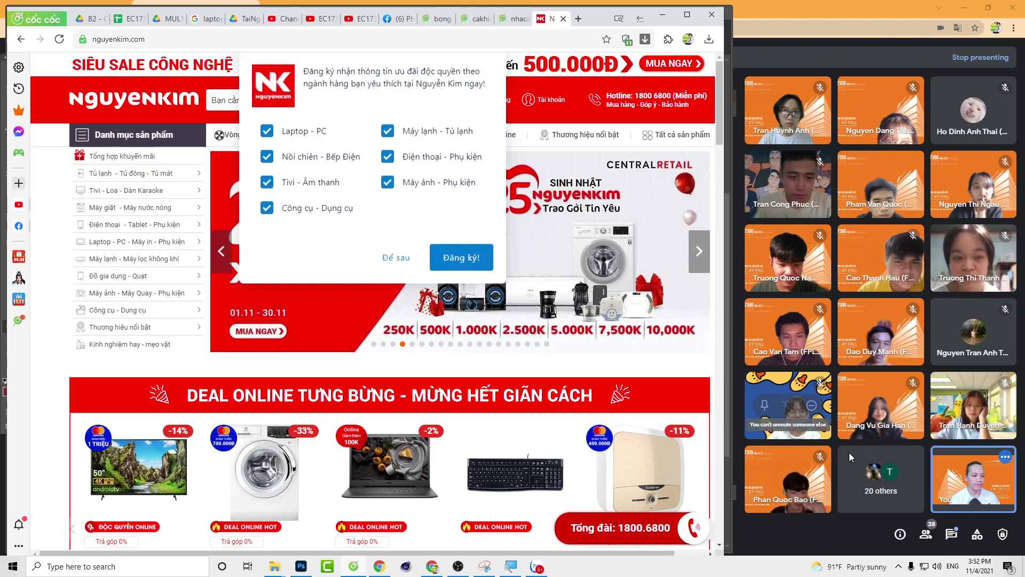
pyautogui.click(398, 261)
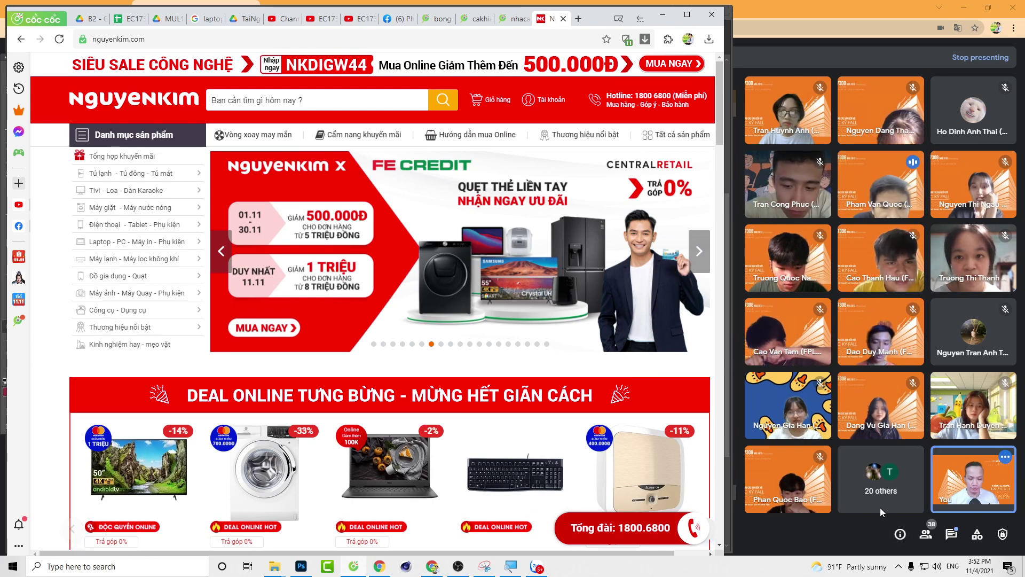
pyautogui.press('super')
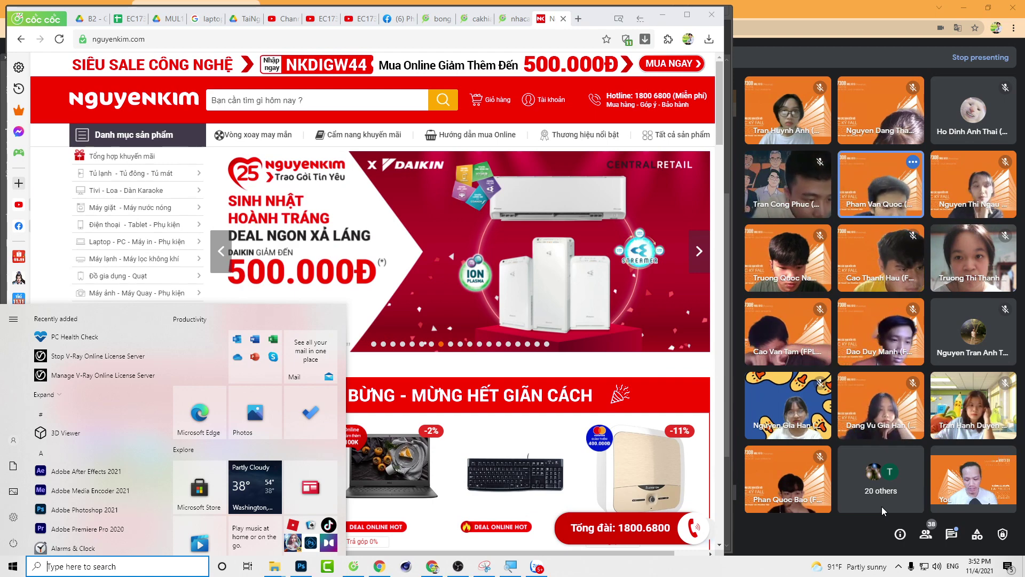
# Step: Launch Snipping Tool via an 'sn' search and move its window aside
pyautogui.write('sn')
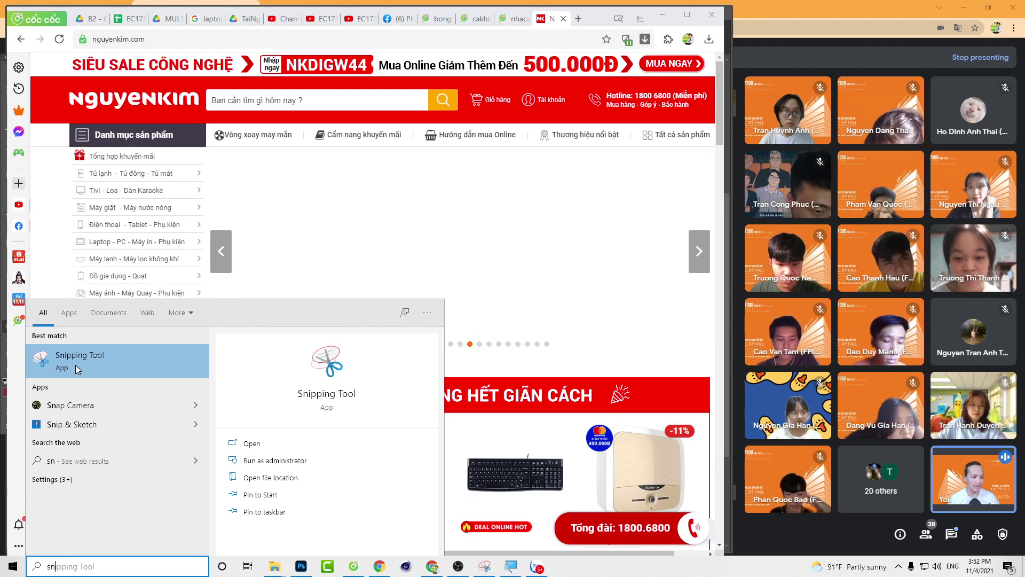
pyautogui.click(75, 364)
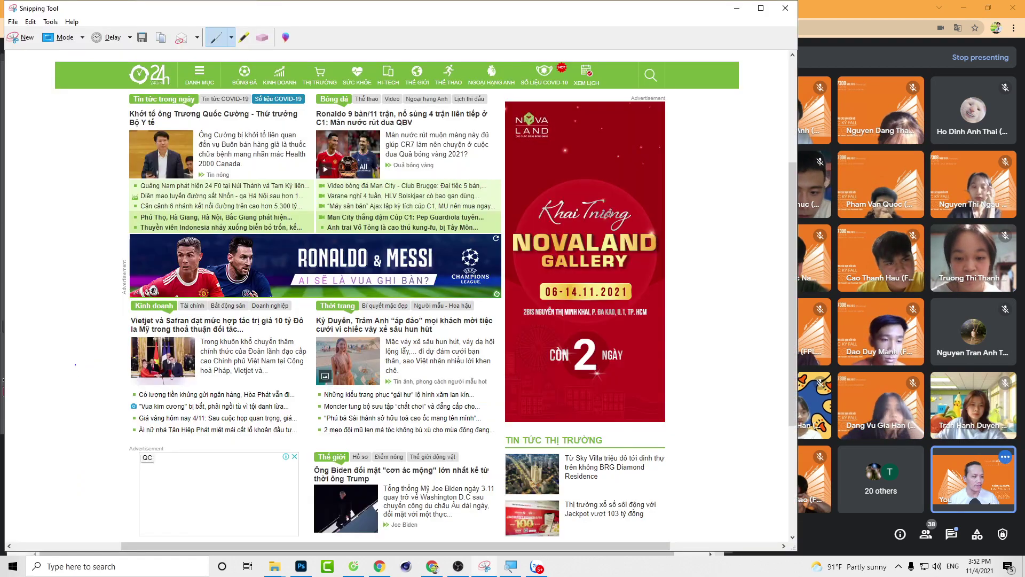
pyautogui.click(19, 38)
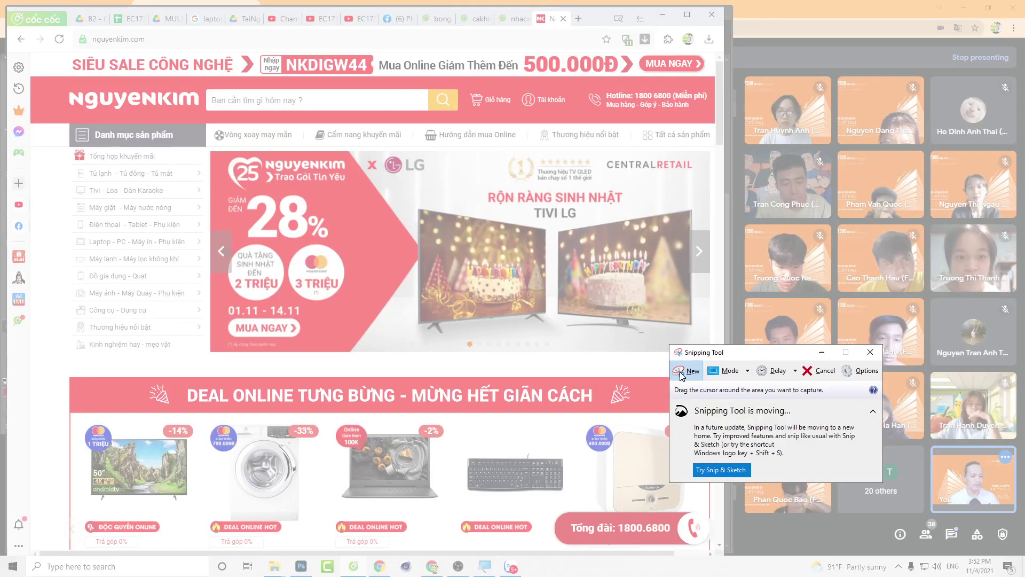
pyautogui.click(682, 375)
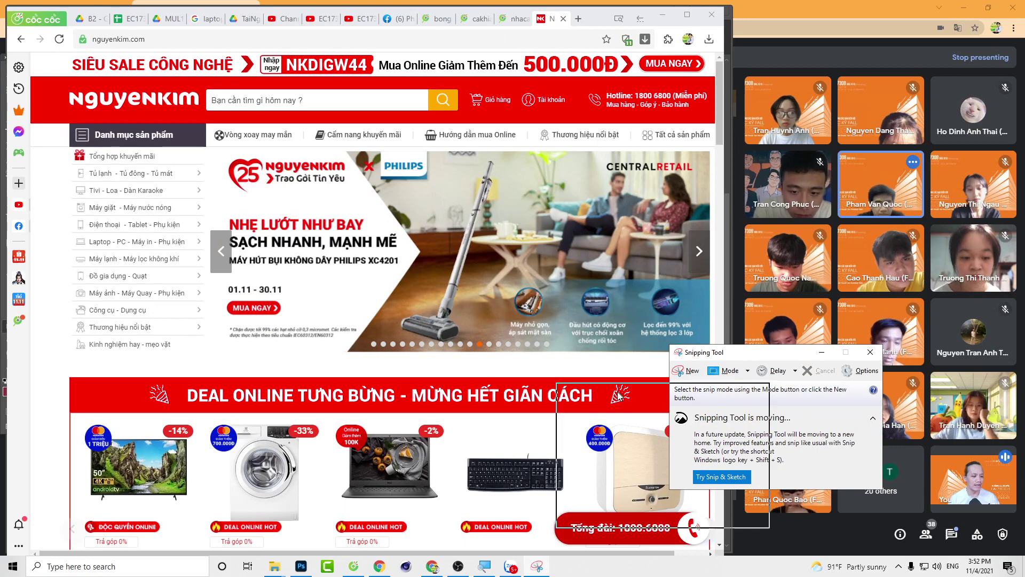
pyautogui.moveTo(618, 395); pyautogui.dragTo(663, 343)
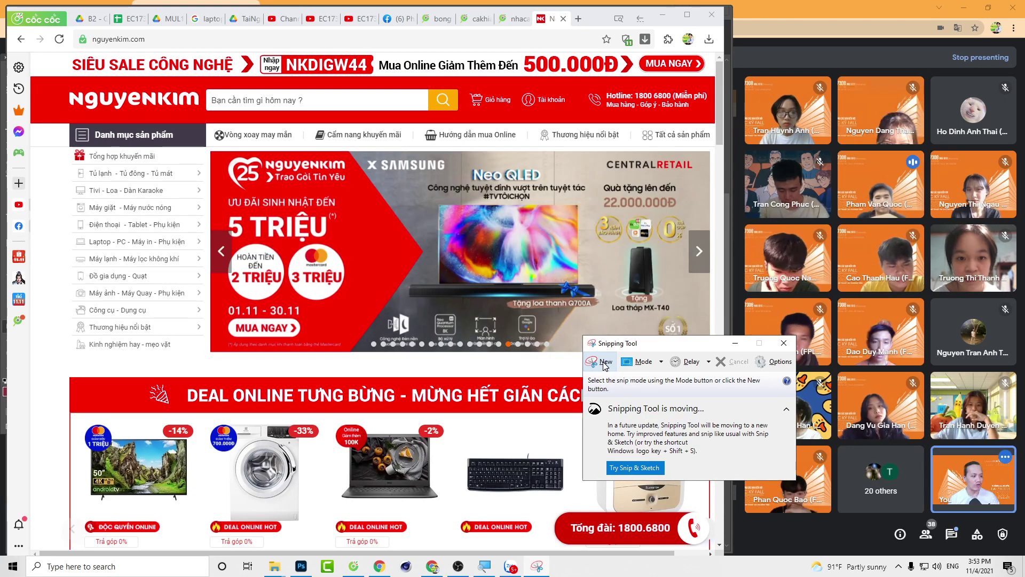
# Step: Capture the Nguyen Kim page area as a snip and switch to Photoshop
pyautogui.click(605, 365)
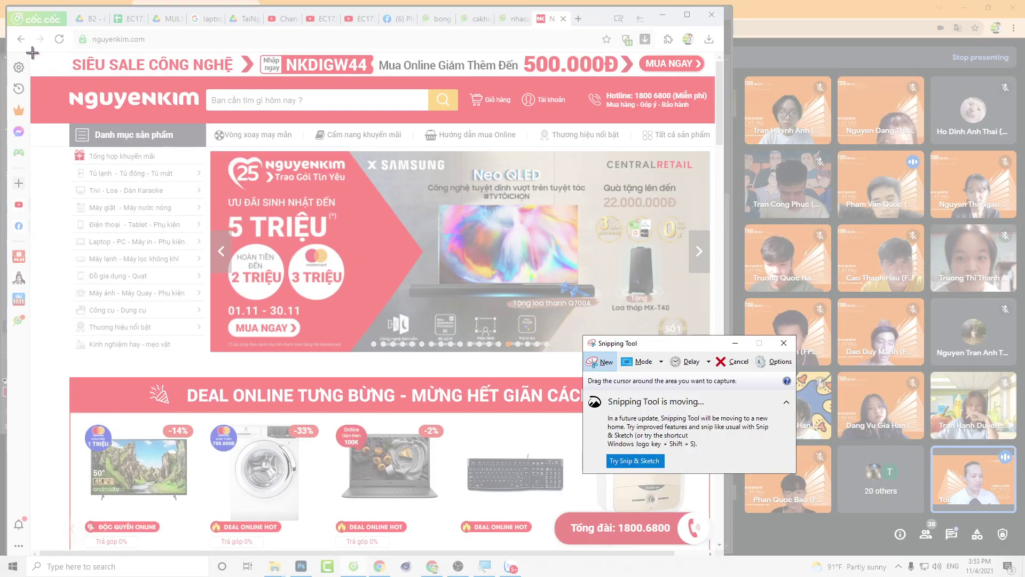
pyautogui.moveTo(32, 53); pyautogui.dragTo(716, 548)
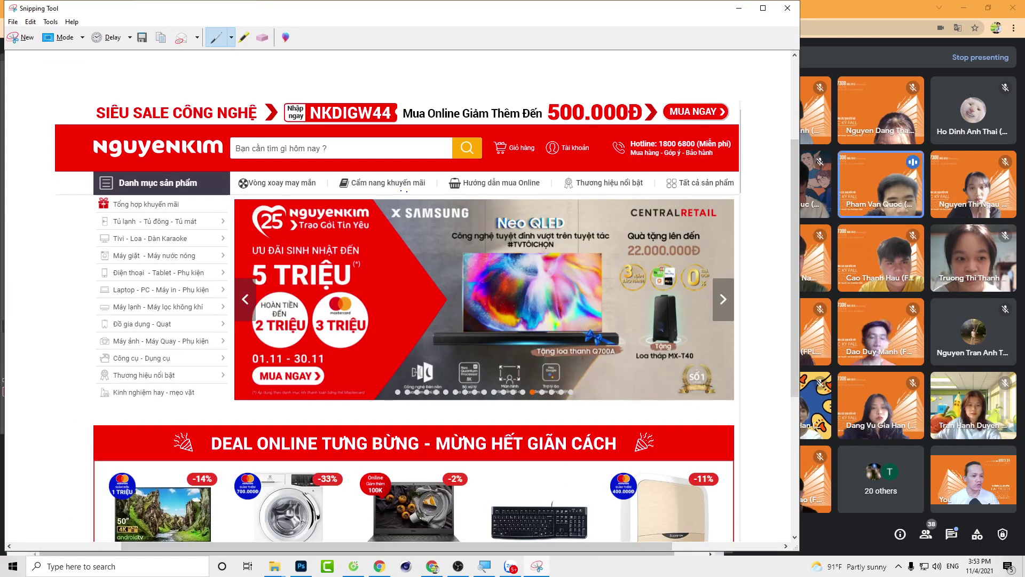
pyautogui.click(738, 8)
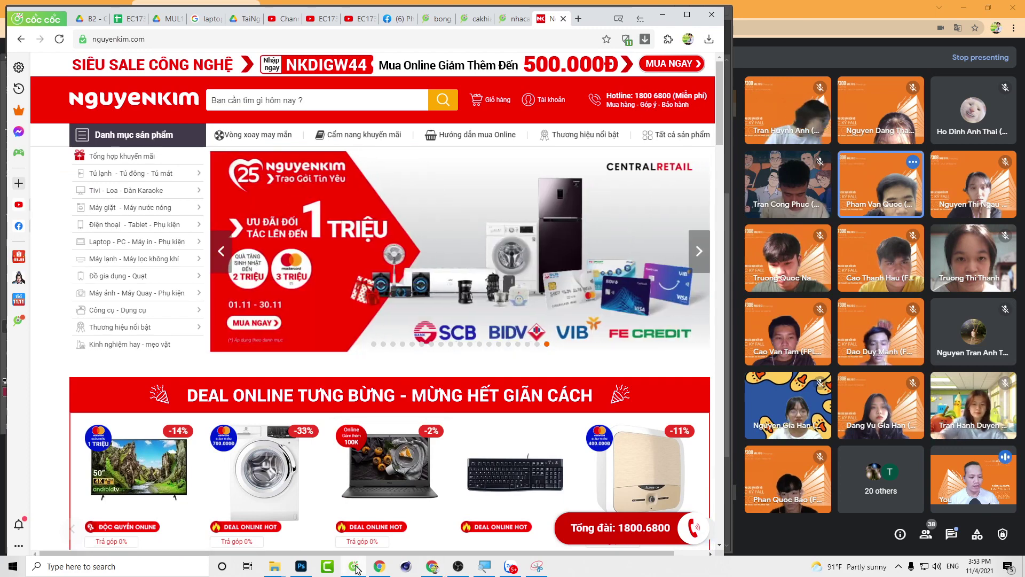
pyautogui.click(301, 567)
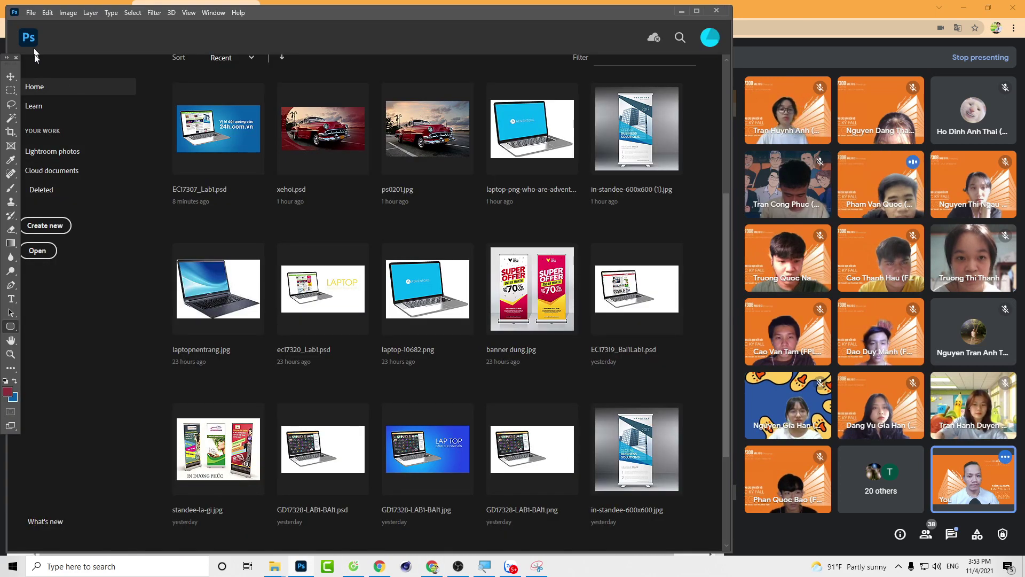
# Step: Create an Untitled-1 document at 1920 × 1080 px, 72 ppi, with a white background
pyautogui.click(31, 13)
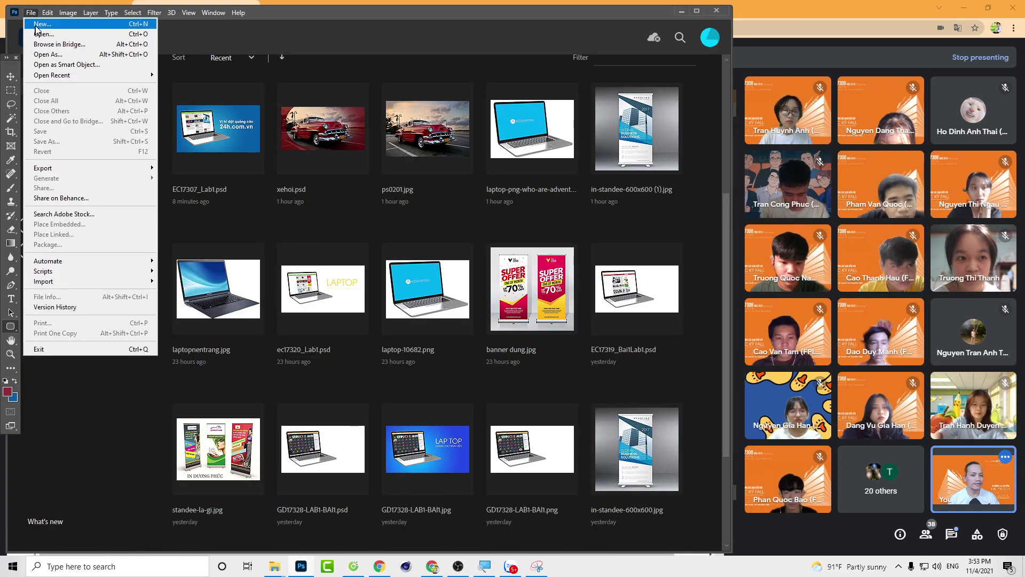
pyautogui.click(37, 24)
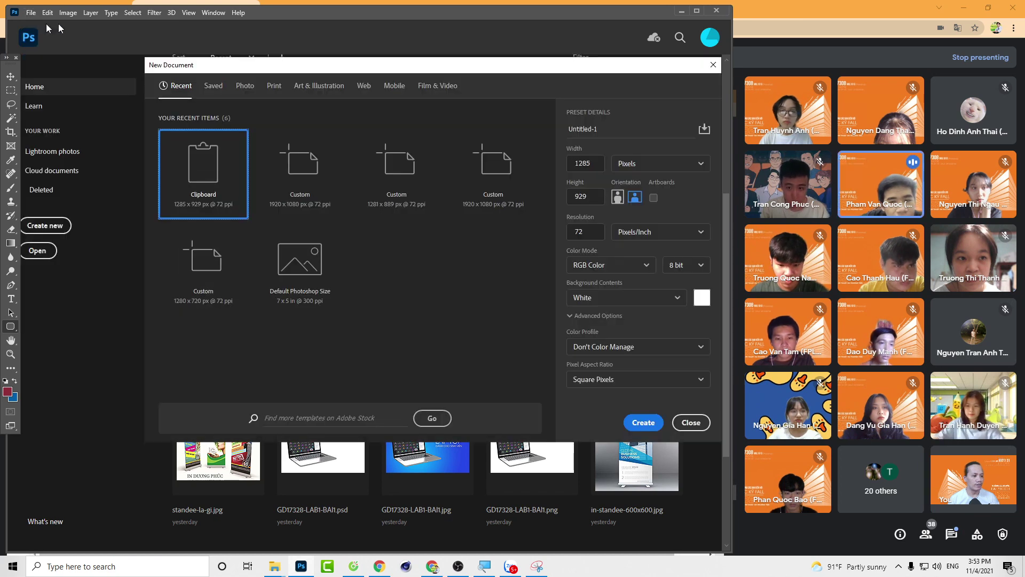
pyautogui.moveTo(473, 69); pyautogui.dragTo(412, 76)
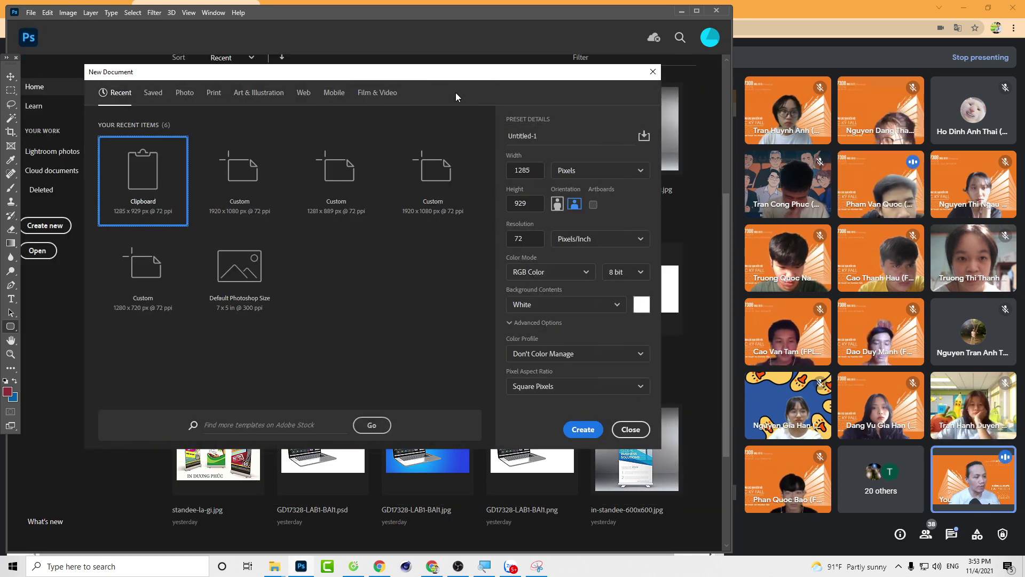
pyautogui.doubleClick(532, 171)
pyautogui.write('1')
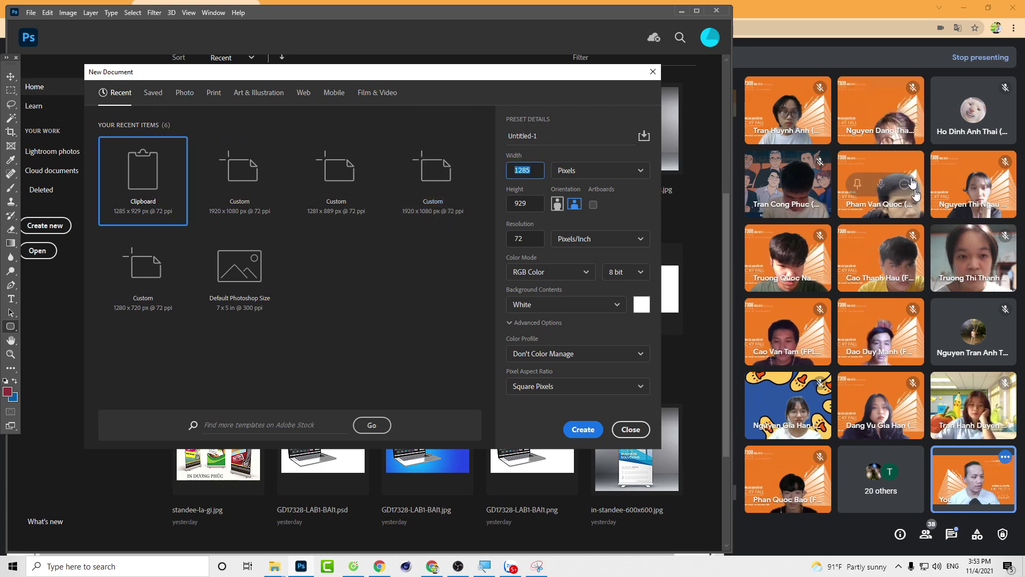
pyautogui.write('920')
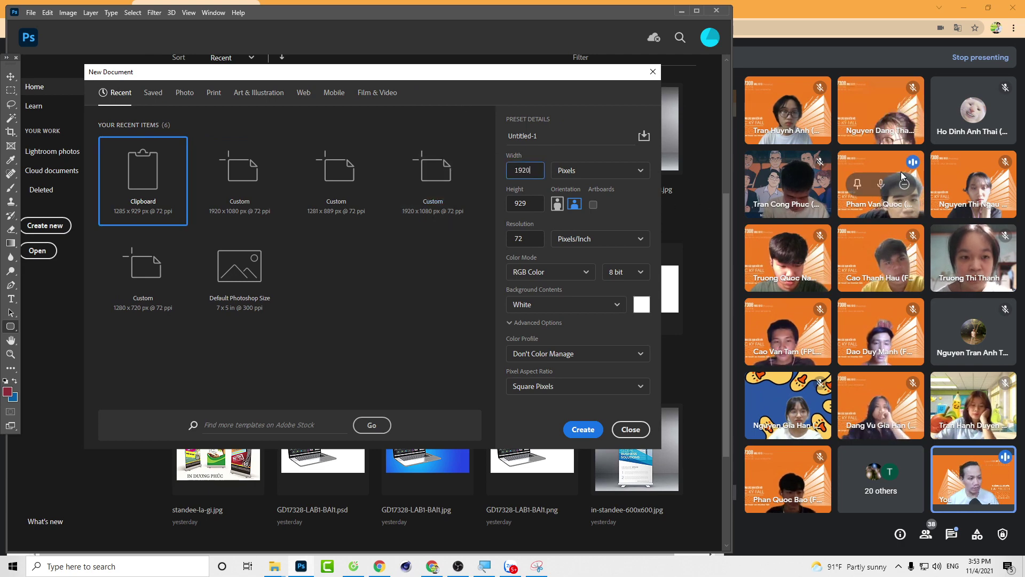
pyautogui.press('Tab')
pyautogui.press('Tab')
pyautogui.write('1080')
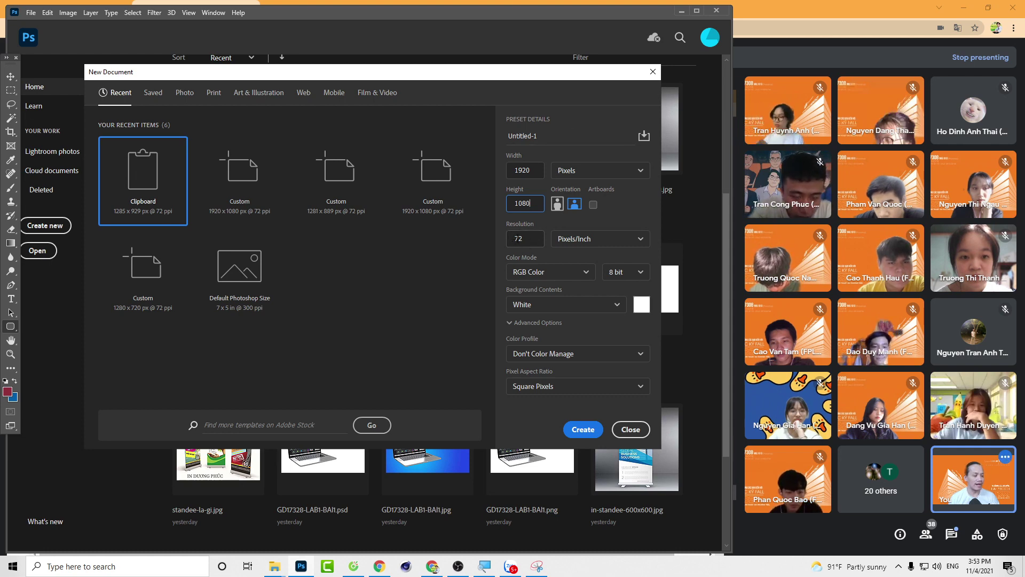
pyautogui.click(593, 241)
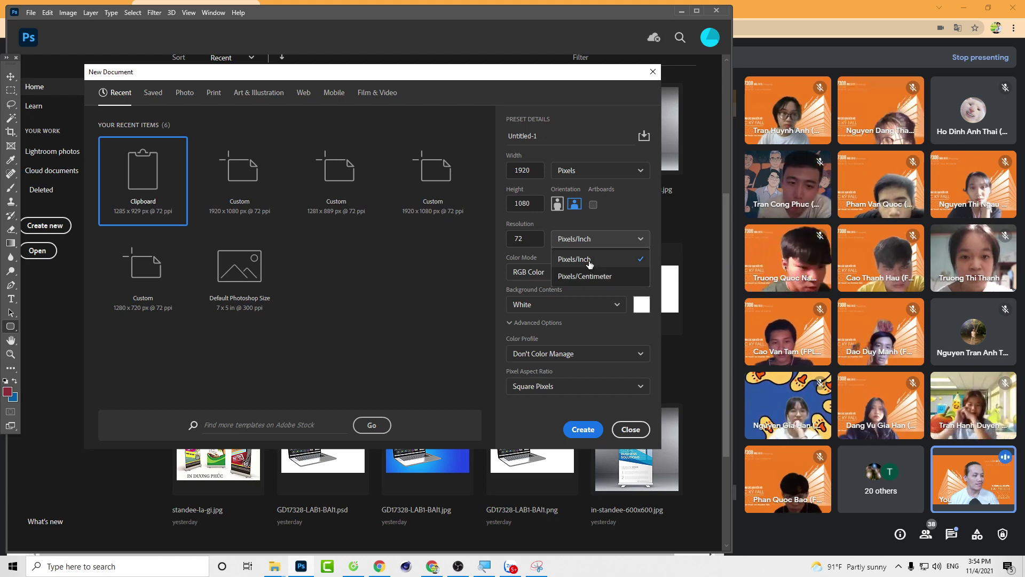
pyautogui.click(589, 261)
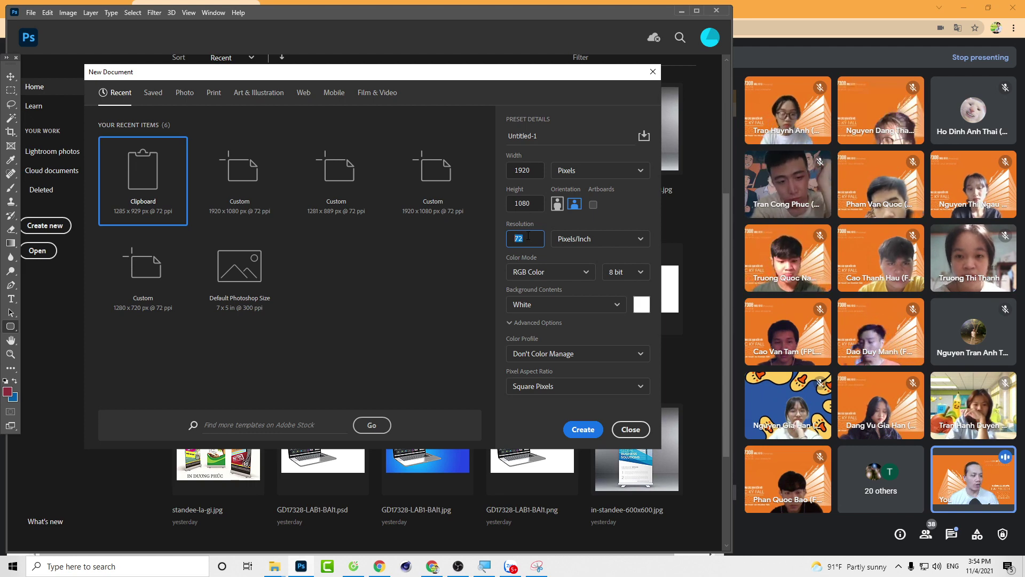
pyautogui.click(528, 236)
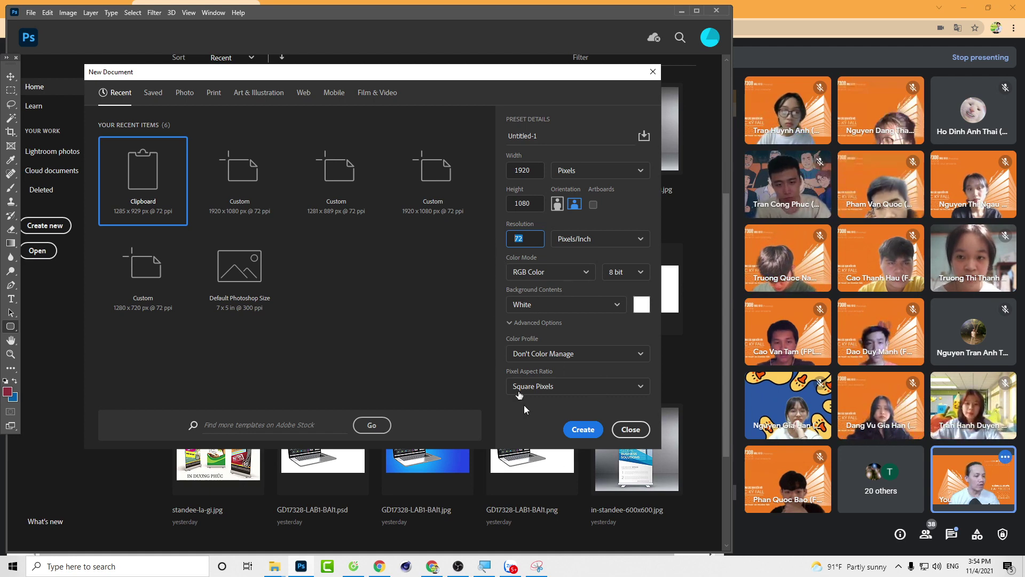
pyautogui.click(587, 437)
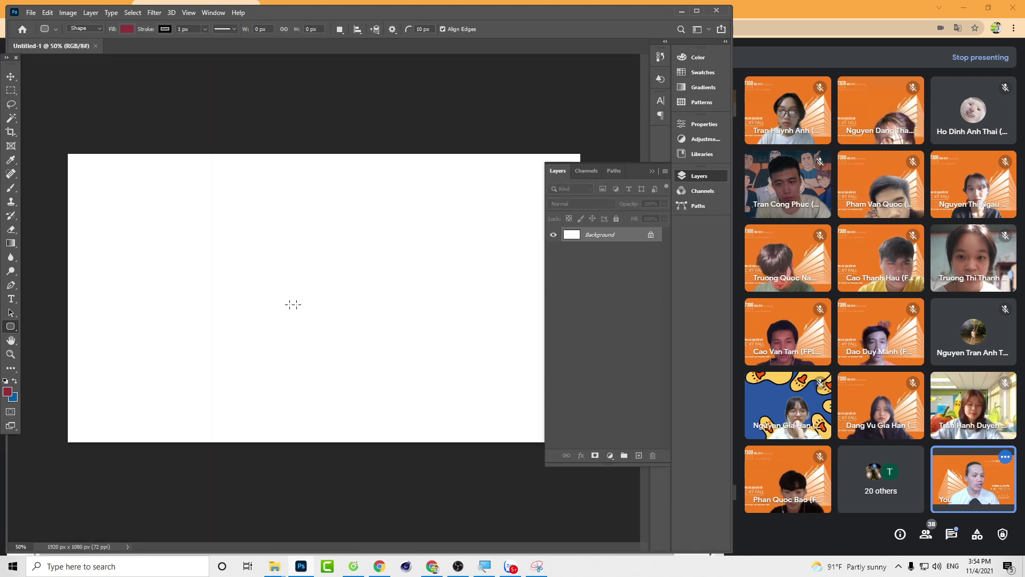
# Step: Paste the Nguyen Kim screenshot as Layer 1 and draw a 426 × 302 px dark-red rounded rectangle over its banner
pyautogui.click(649, 170)
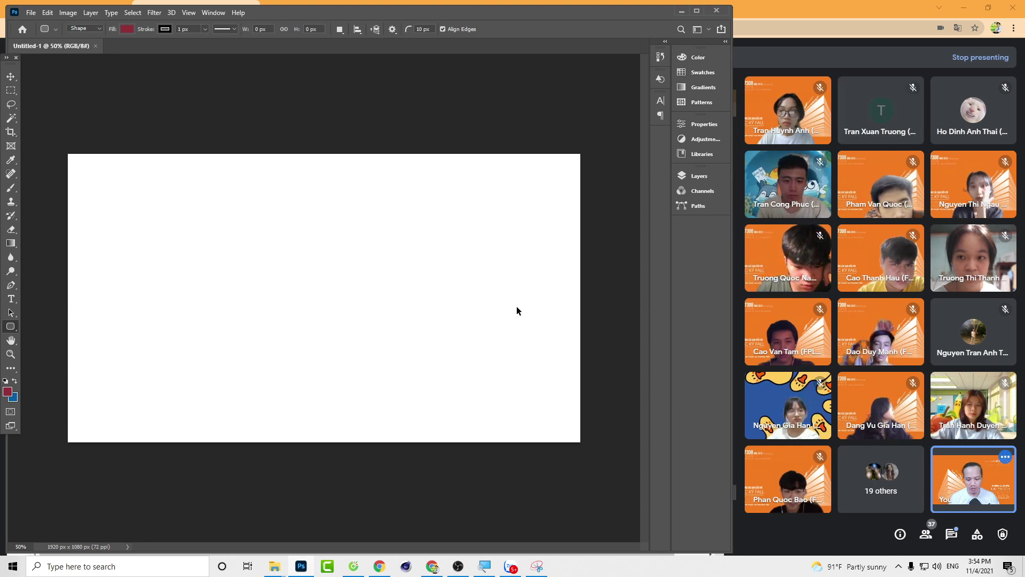
pyautogui.hotkey('ctrl', 'v')
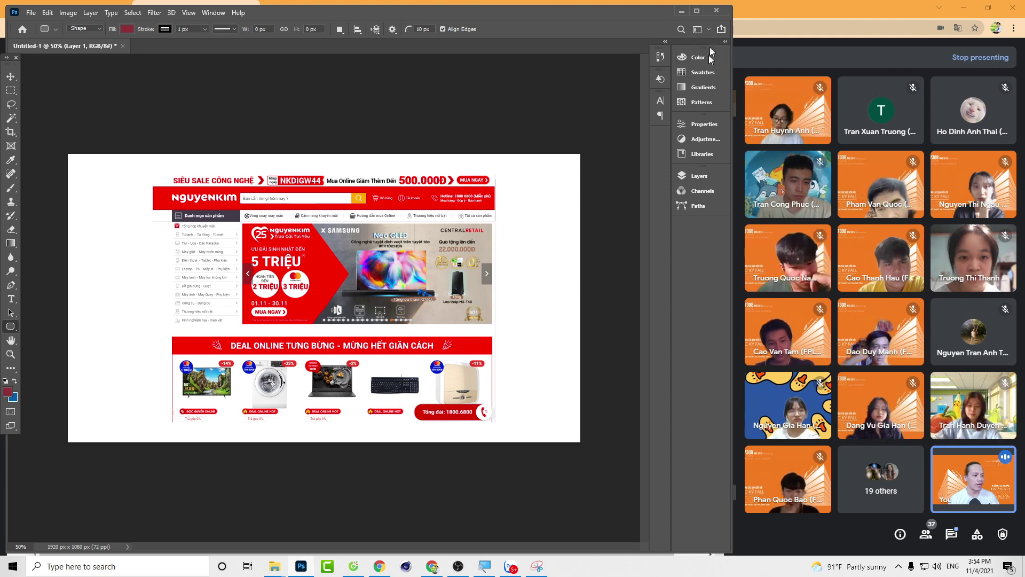
pyautogui.click(700, 177)
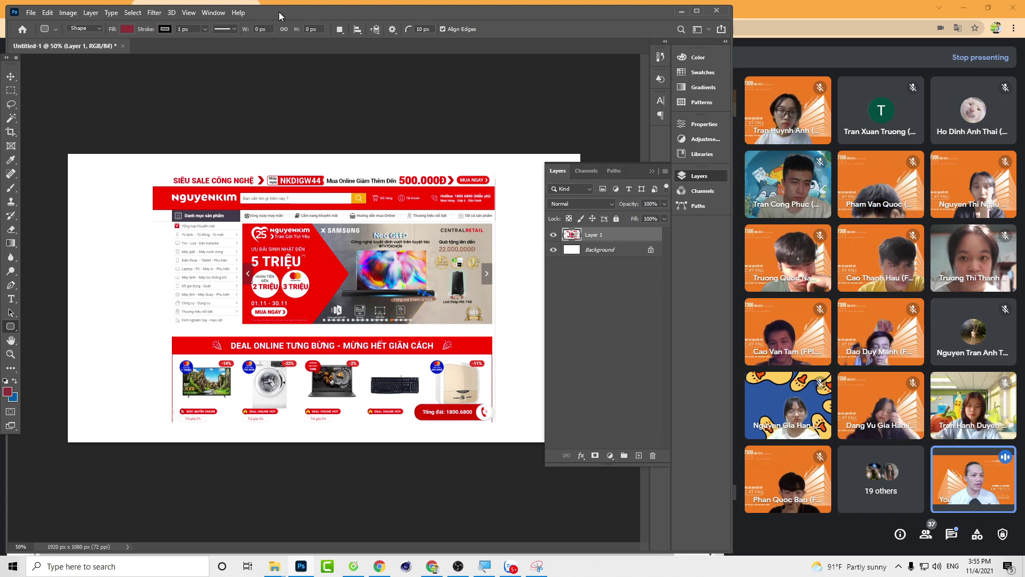
pyautogui.click(212, 15)
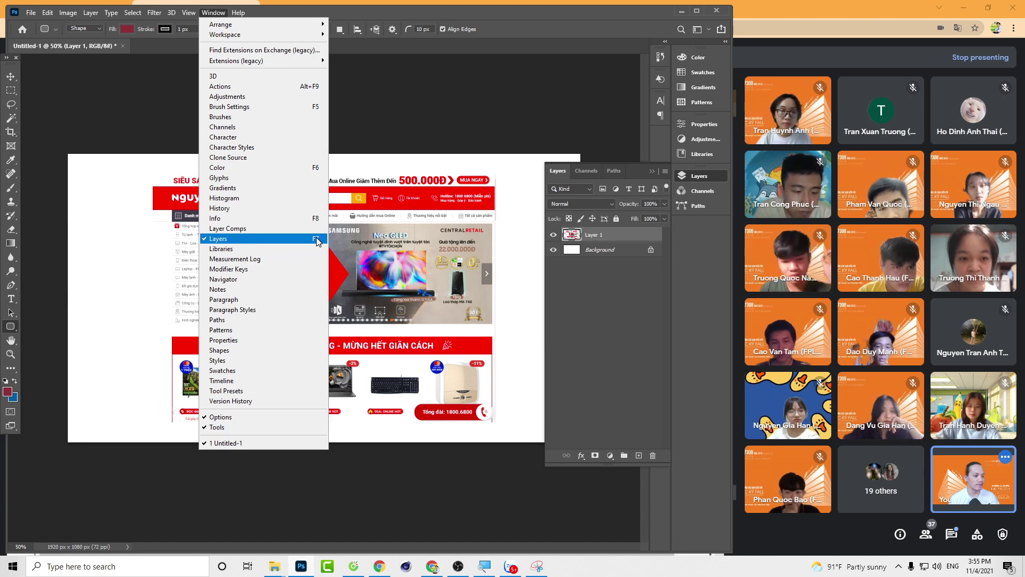
pyautogui.click(466, 5)
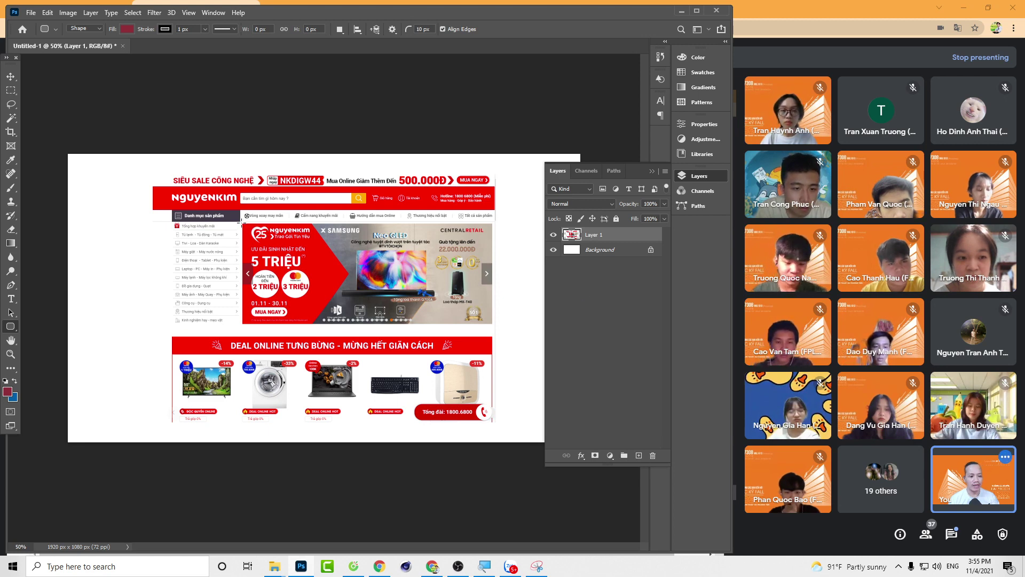
pyautogui.moveTo(244, 224); pyautogui.dragTo(355, 303)
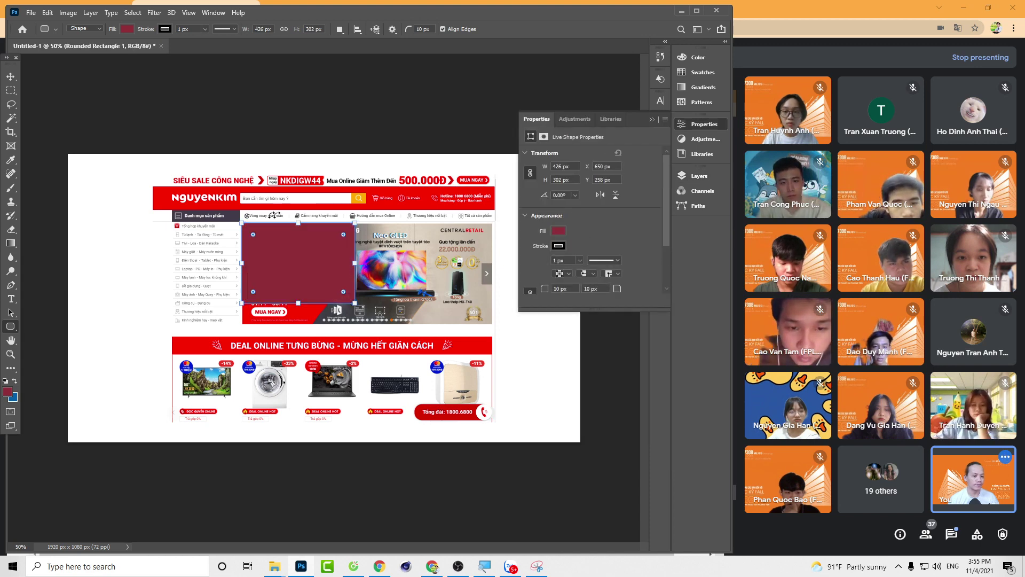
# Step: Undo the dark-red rectangle so the banner shows again
pyautogui.click(652, 118)
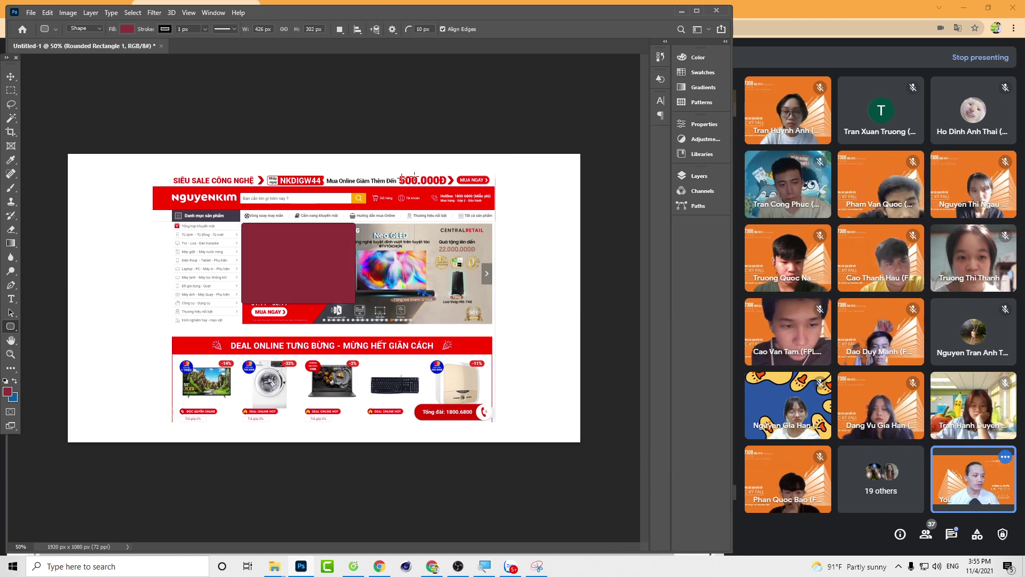
pyautogui.hotkey('ctrl', 'z')
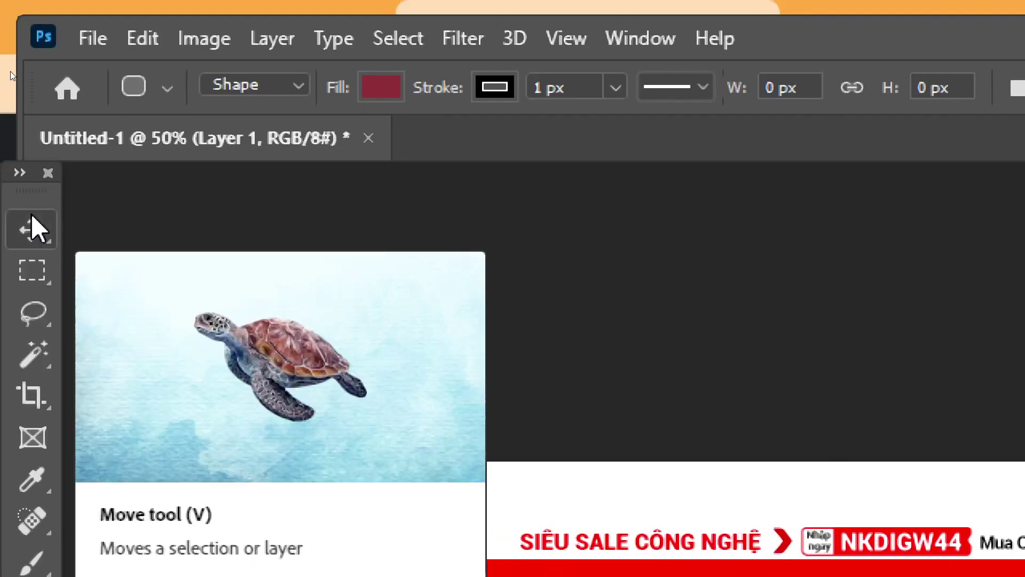
pyautogui.click(32, 219)
pyautogui.click(32, 267)
pyautogui.click(32, 229)
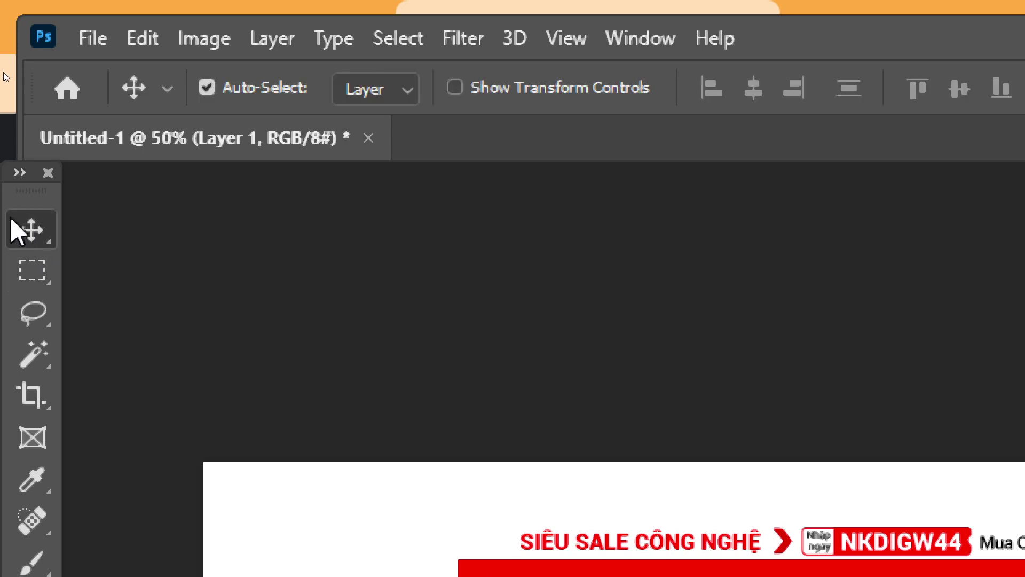
# Step: Pick the Rectangular Marquee Tool from the selection tools flyout
pyautogui.rightClick(39, 231)
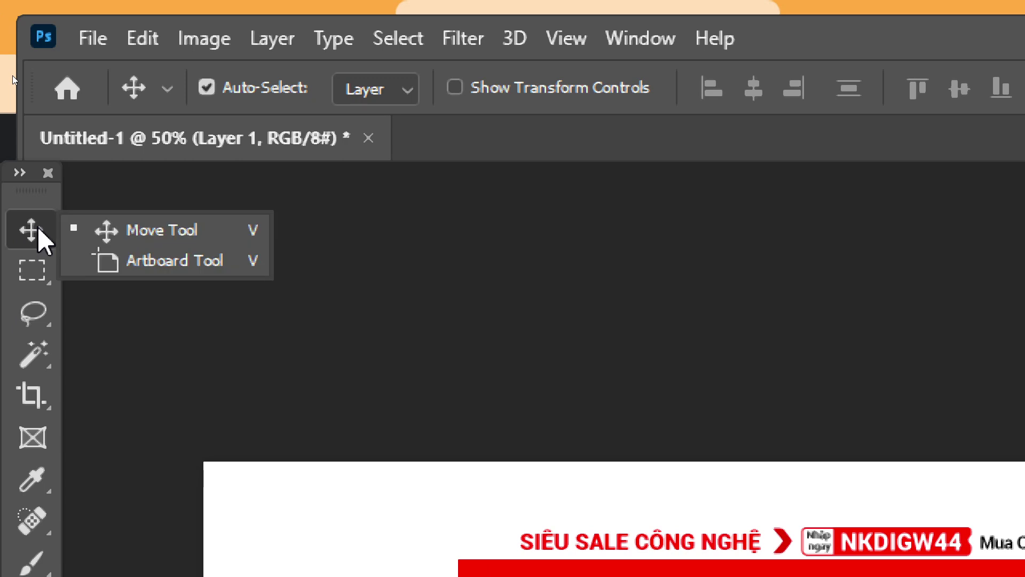
pyautogui.click(218, 230)
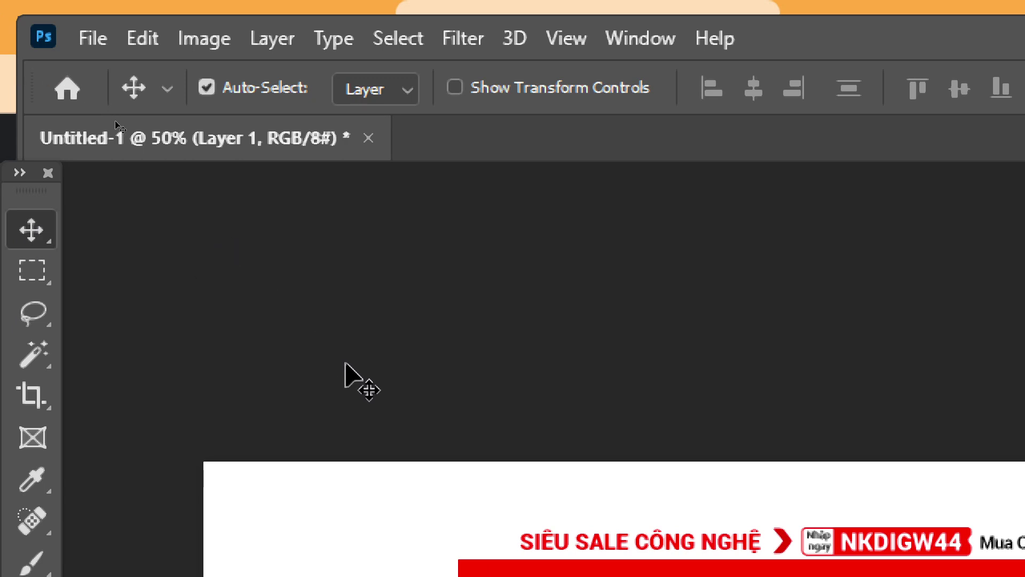
pyautogui.click(31, 272)
pyautogui.rightClick(31, 272)
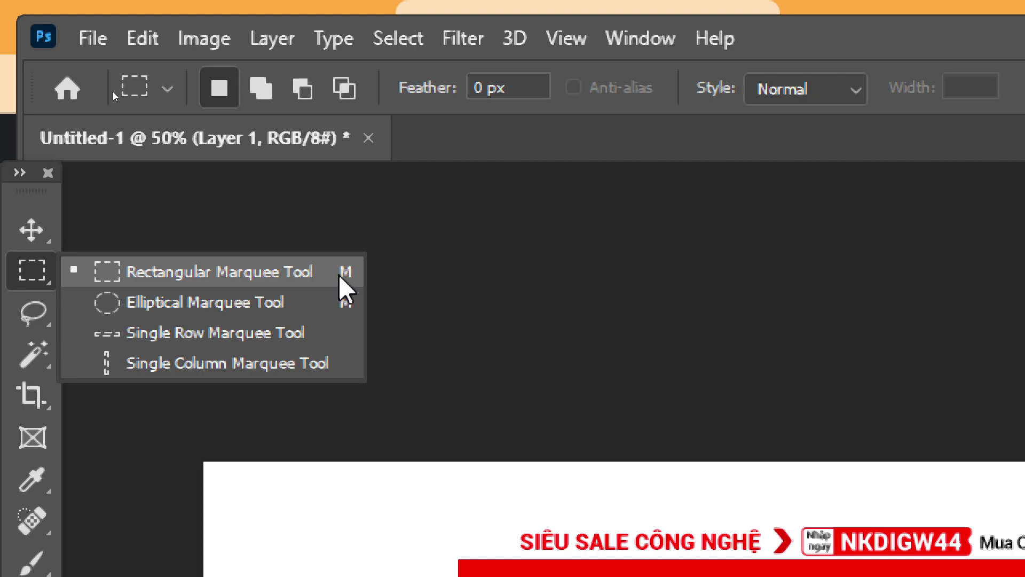
pyautogui.click(342, 288)
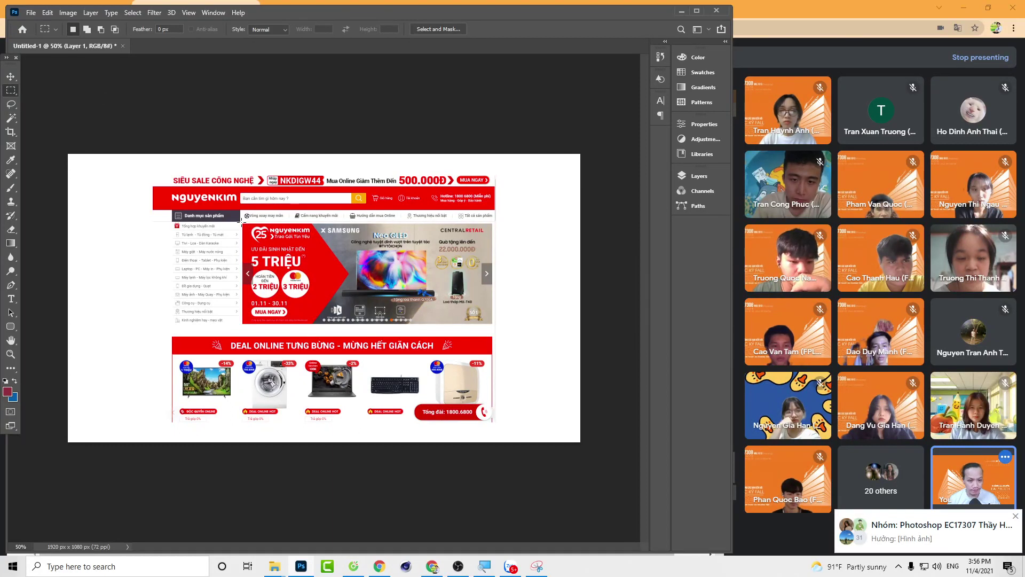
# Step: Marquee-select the banner area of the homepage screenshot
pyautogui.moveTo(243, 222); pyautogui.dragTo(494, 324)
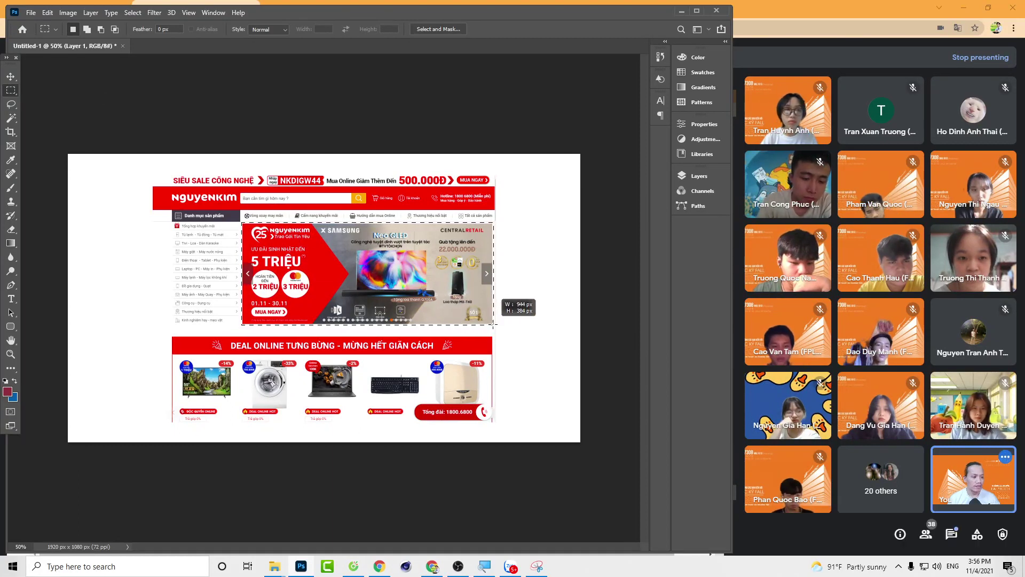
pyautogui.moveTo(494, 325); pyautogui.dragTo(493, 324)
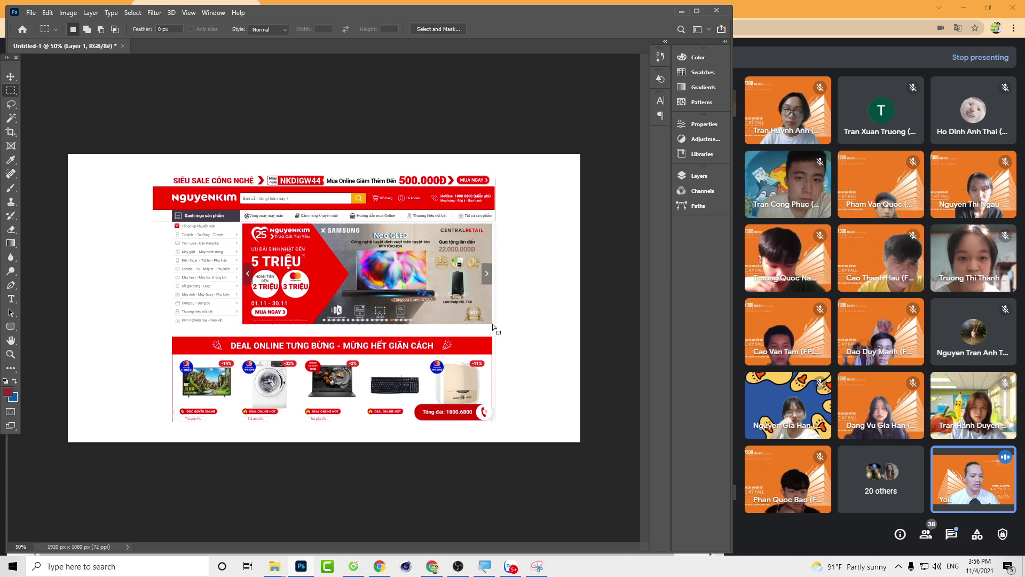
pyautogui.click(697, 178)
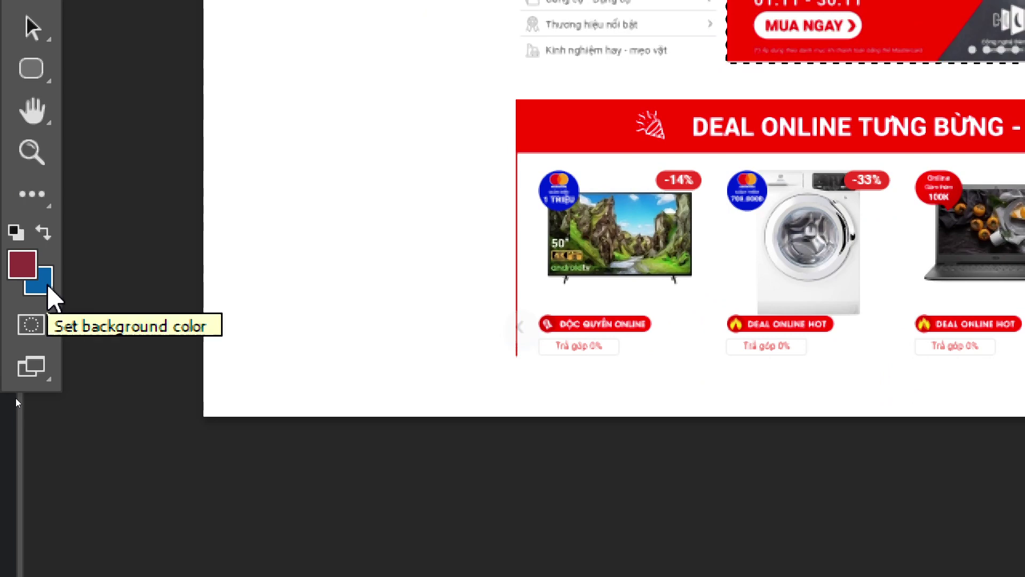
# Step: Set white as the background colour, delete the selected banner to white, deselect, and return to Cốc Cốc
pyautogui.press('d')
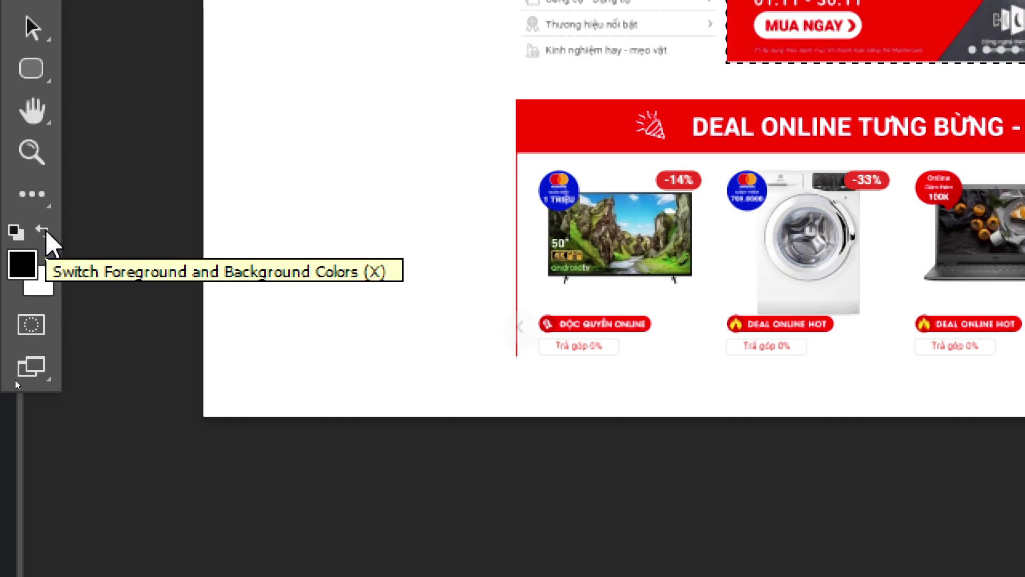
pyautogui.click(45, 232)
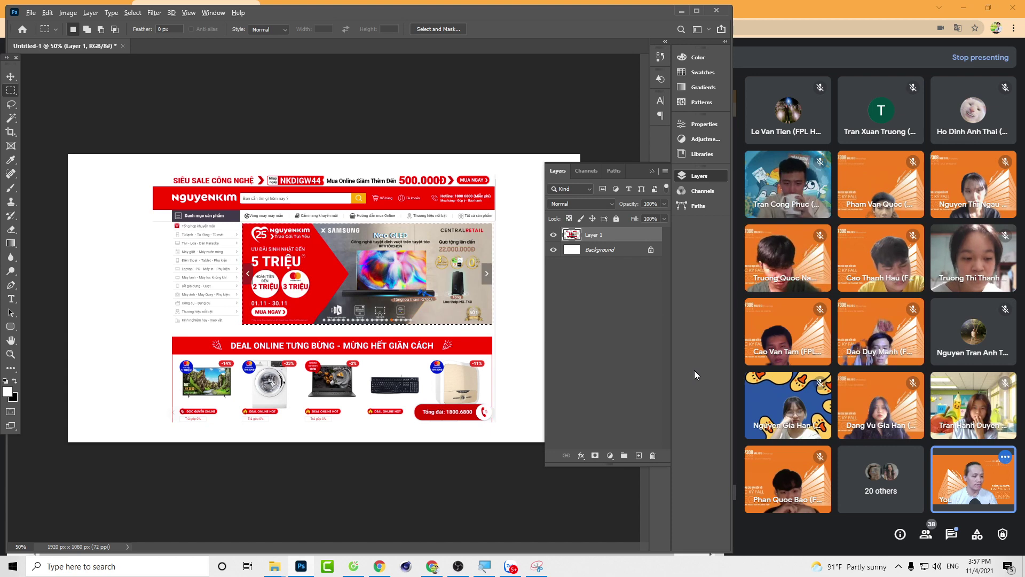
pyautogui.press('Delete')
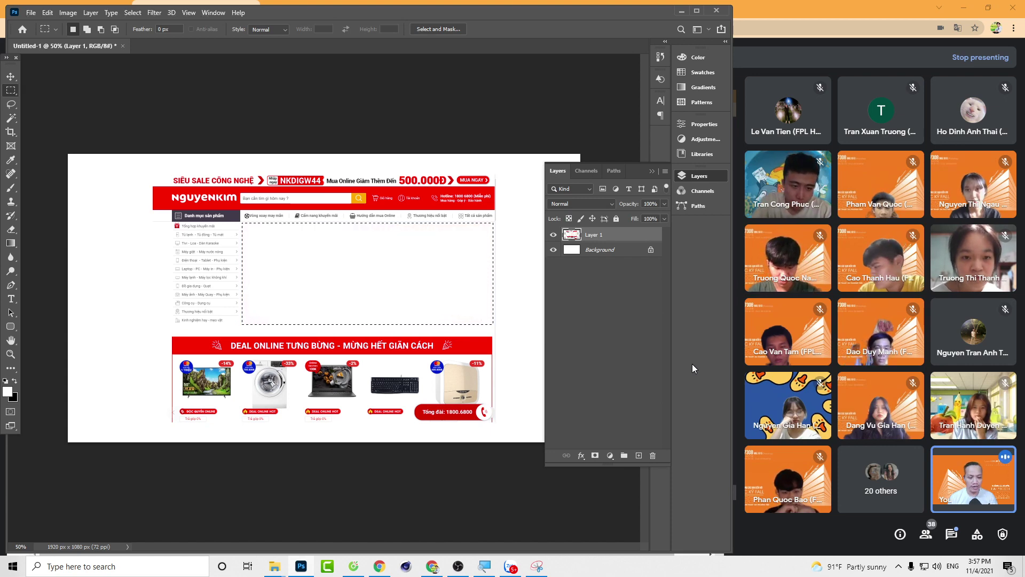
pyautogui.hotkey('ctrl', 'd')
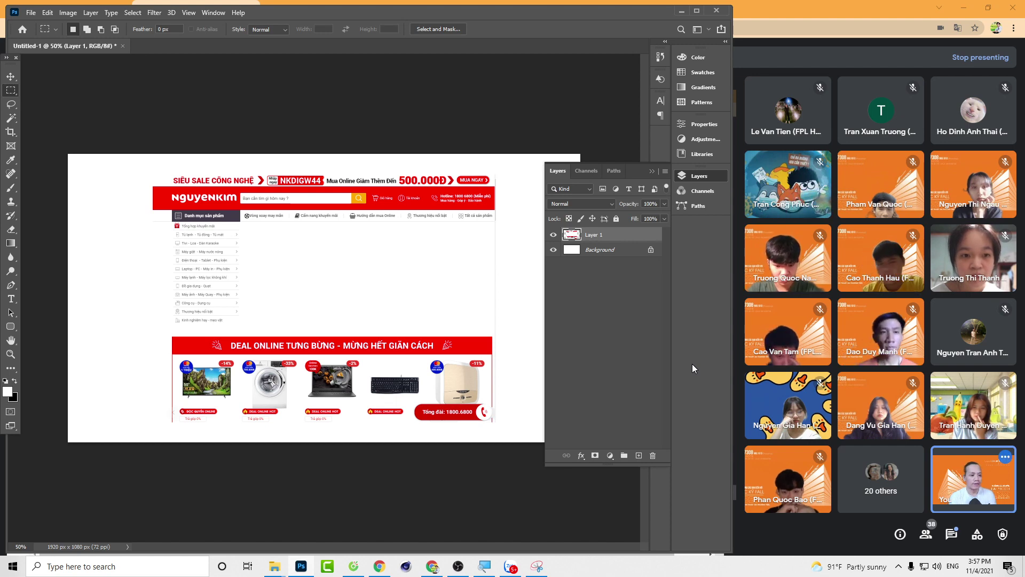
pyautogui.hotkey('alt', 'Tab')
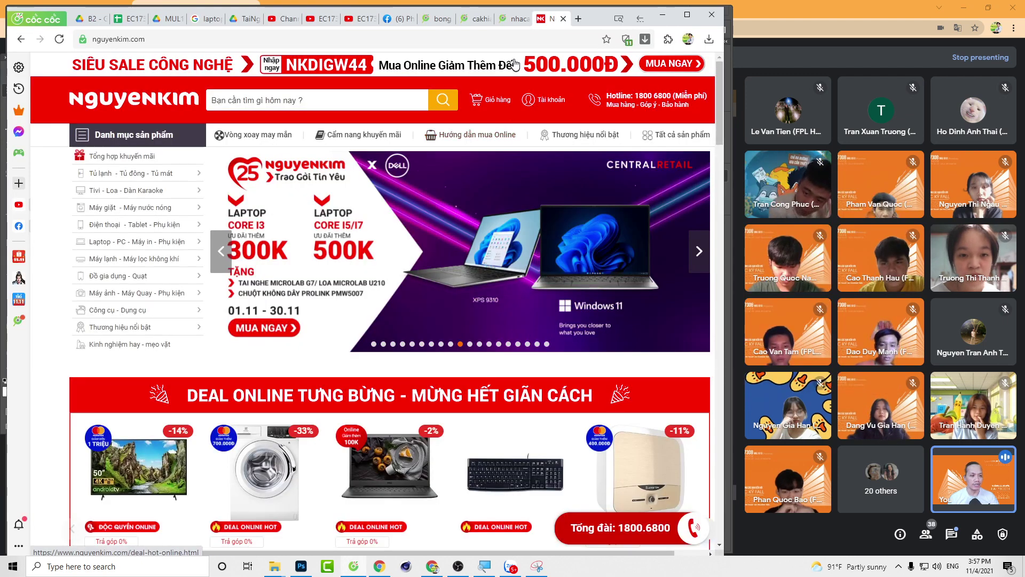
# Step: Search Google Images for 'banner quảng cáo'
pyautogui.click(493, 39)
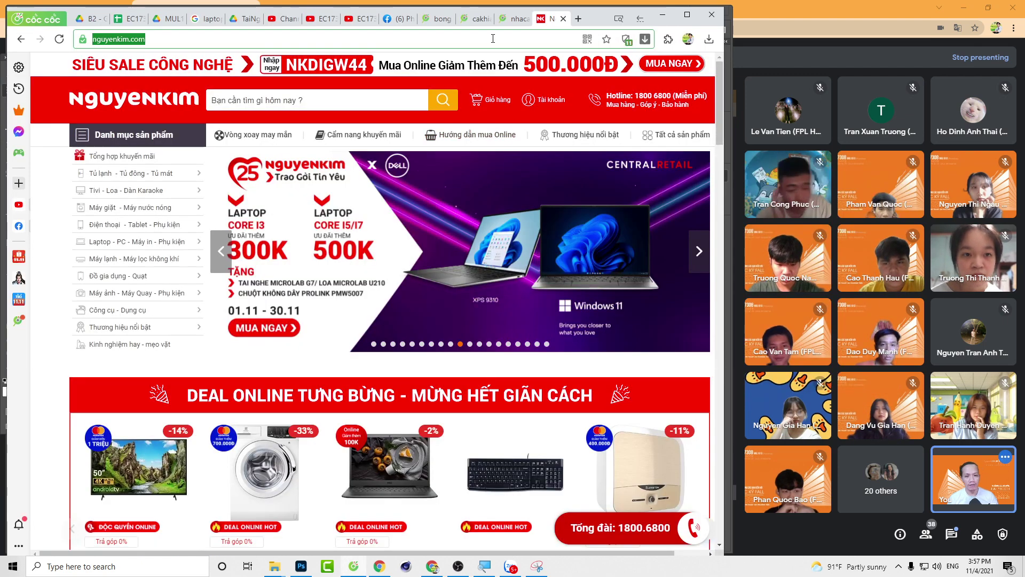
pyautogui.write('go')
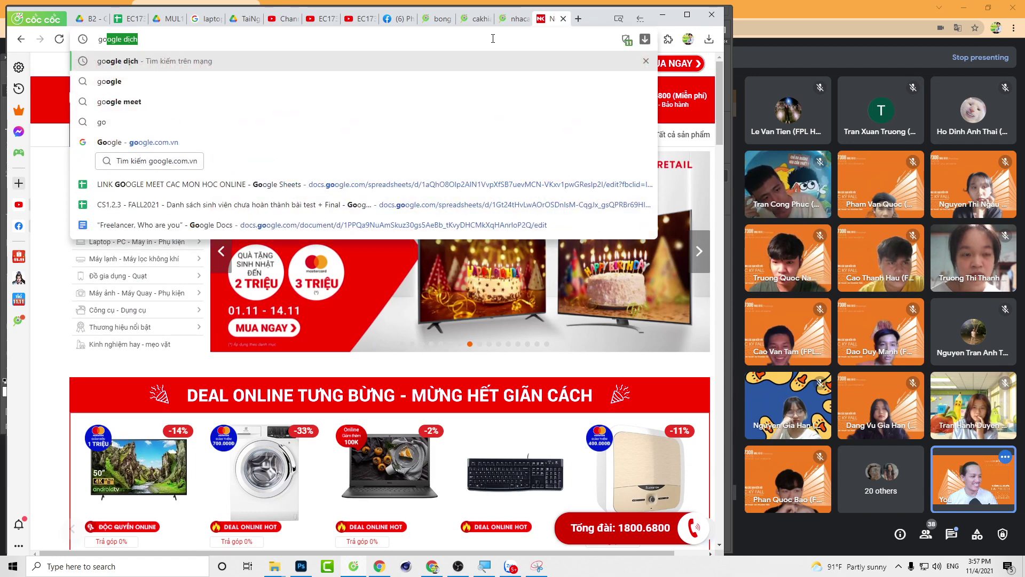
pyautogui.press('Down')
pyautogui.press('Down')
pyautogui.press('Down')
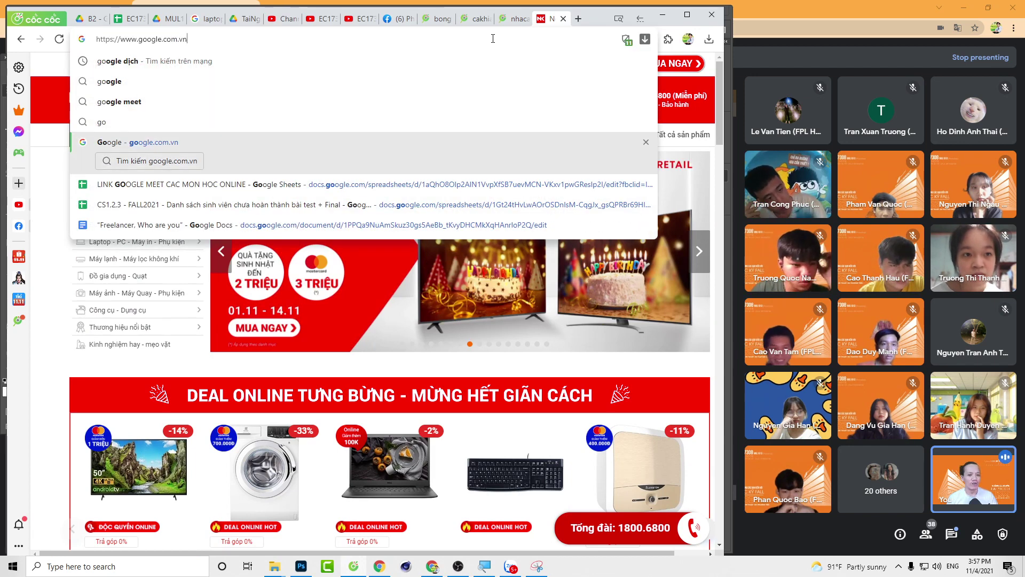
pyautogui.press('Return')
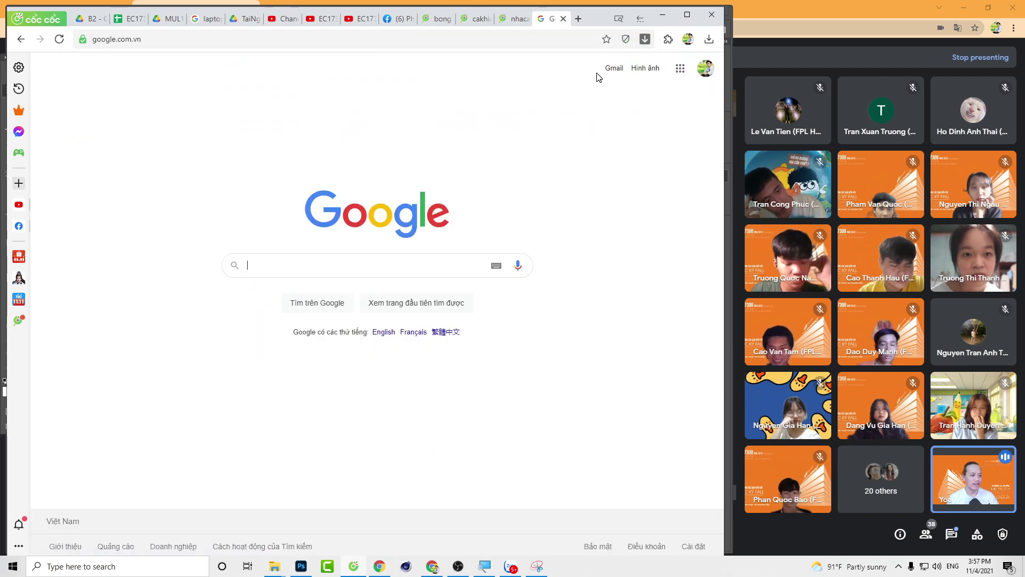
pyautogui.click(645, 68)
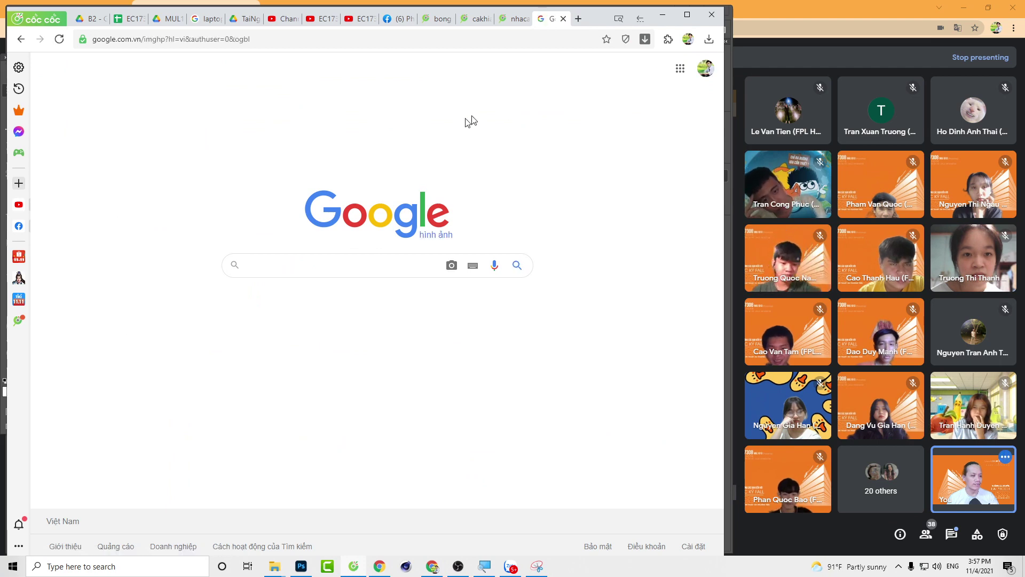
pyautogui.click(309, 259)
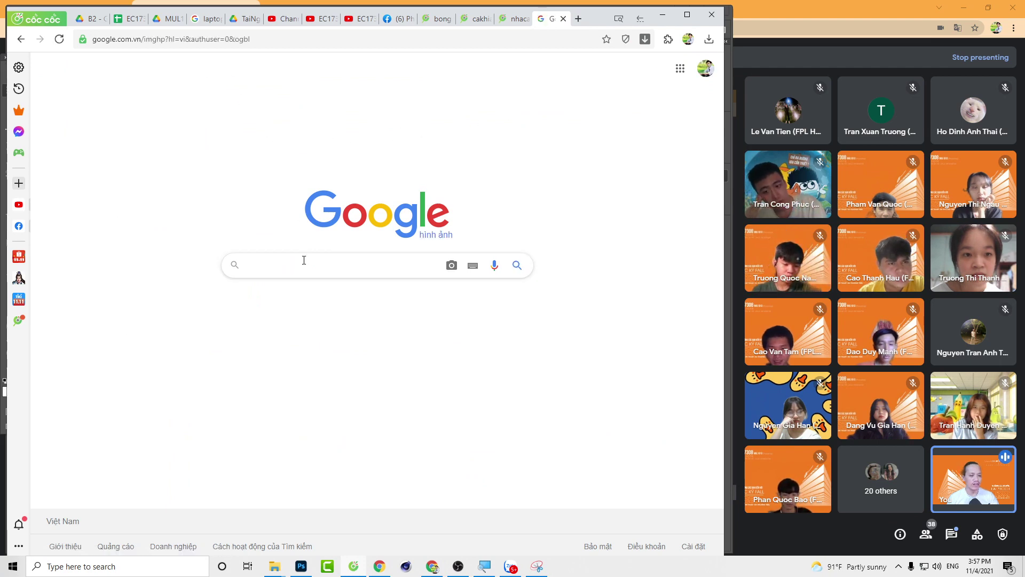
pyautogui.write('banner')
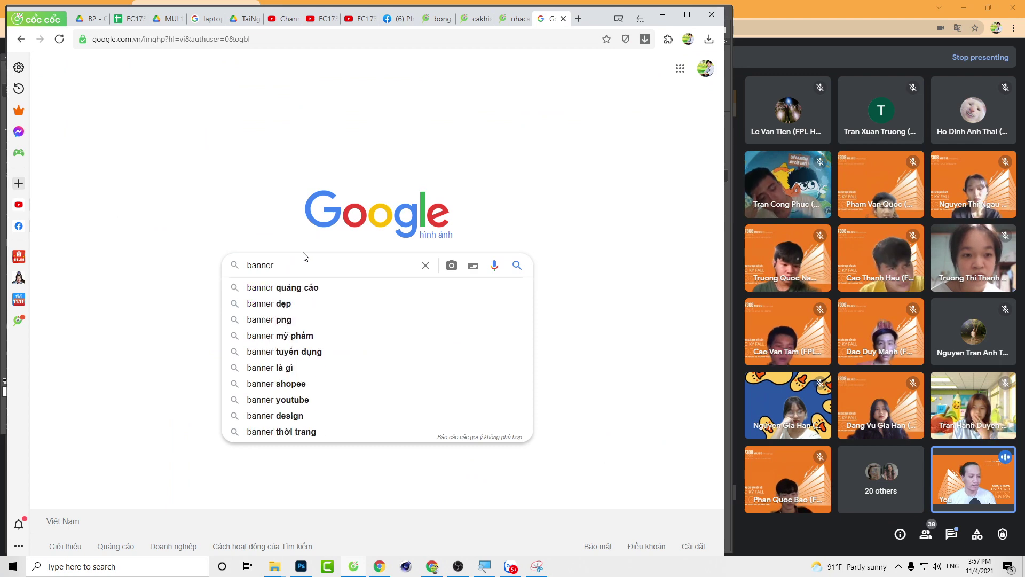
pyautogui.press('Down')
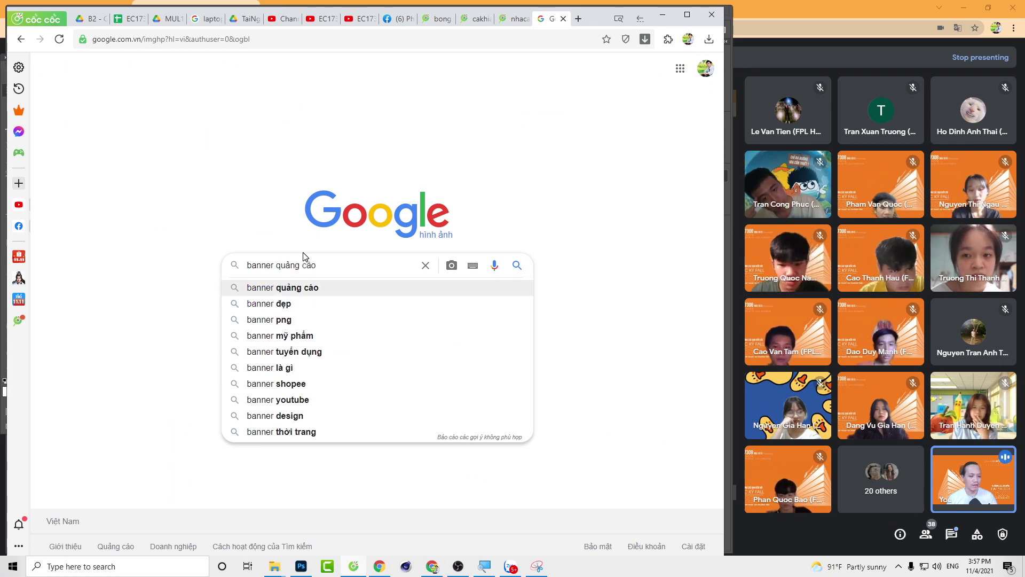
pyautogui.press('Return')
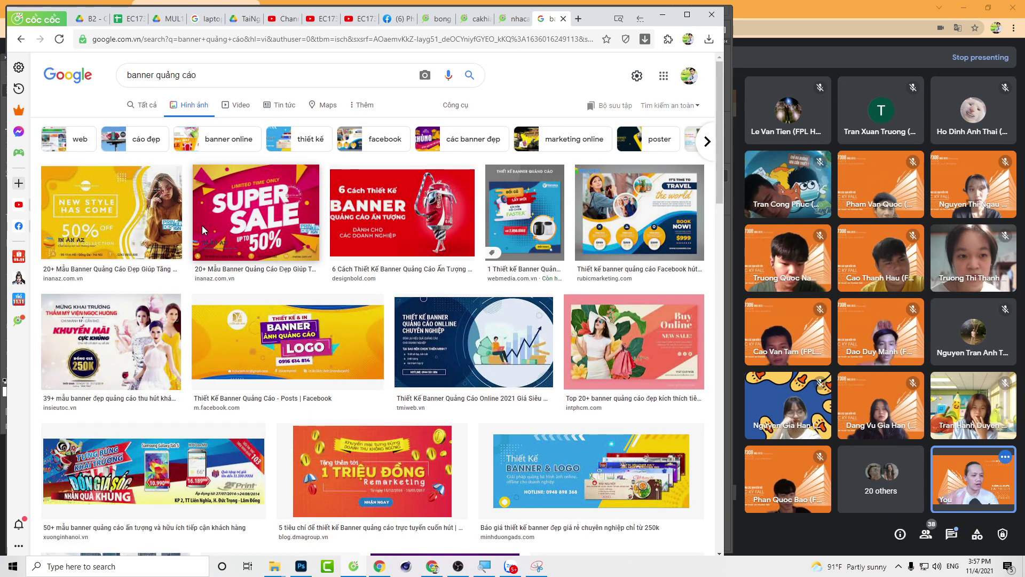
# Step: Filter the image results to Large size (Lớn)
pyautogui.click(463, 107)
pyautogui.click(135, 124)
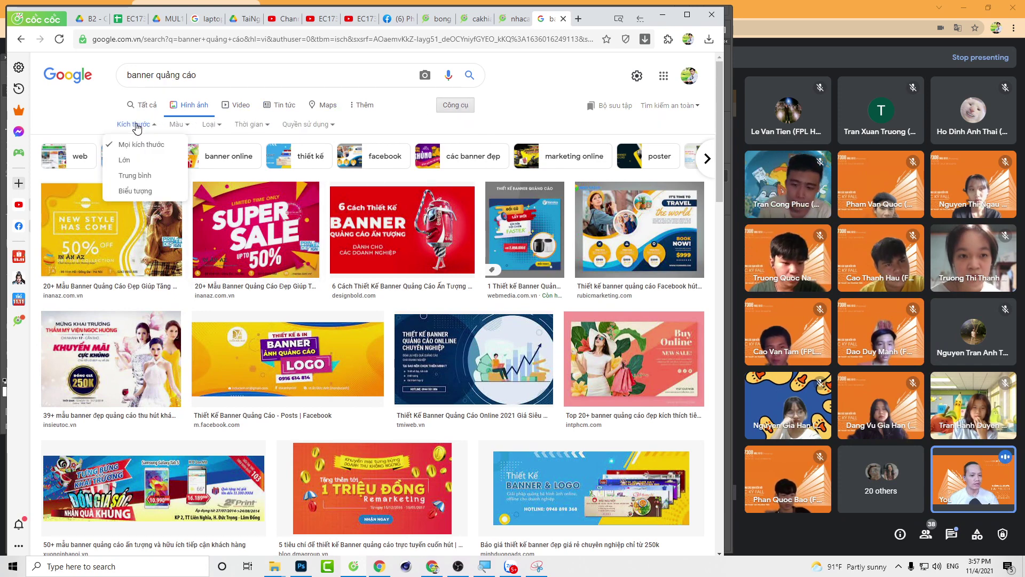
pyautogui.click(124, 160)
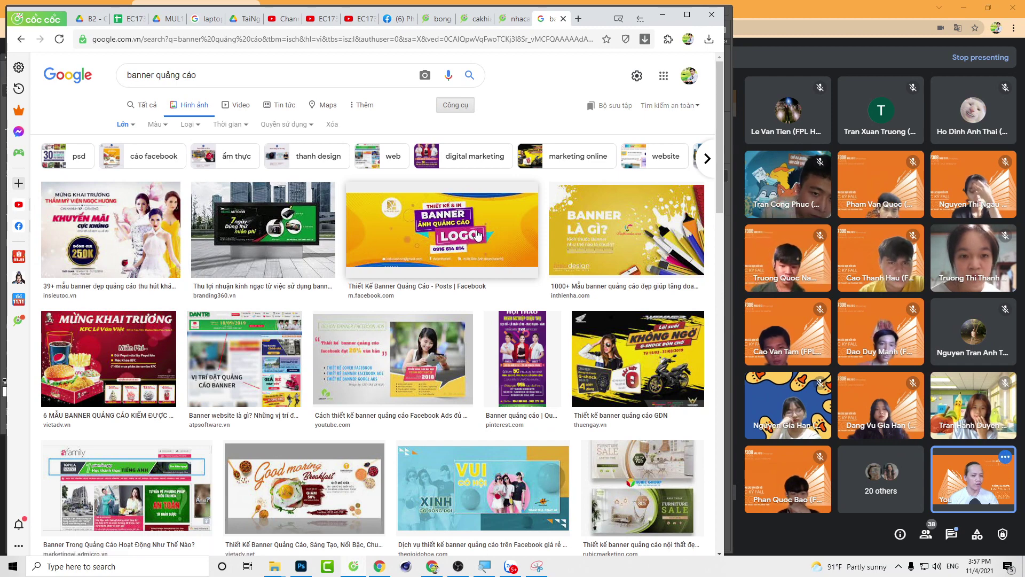
# Step: Preview the Thiết Kế Banner Quảng Cáo image and open its Facebook photo page in a new tab
pyautogui.click(467, 231)
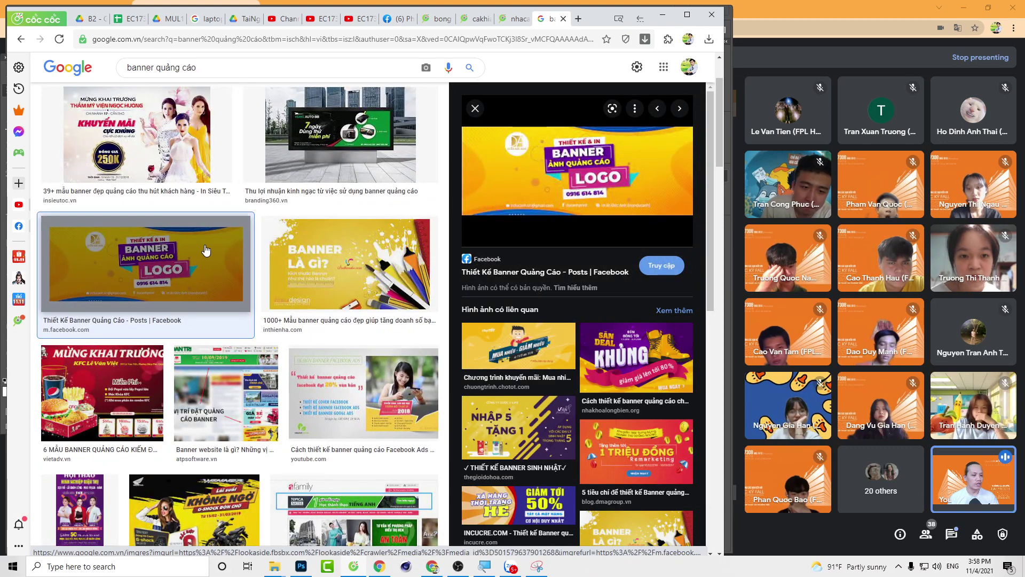
pyautogui.click(550, 186)
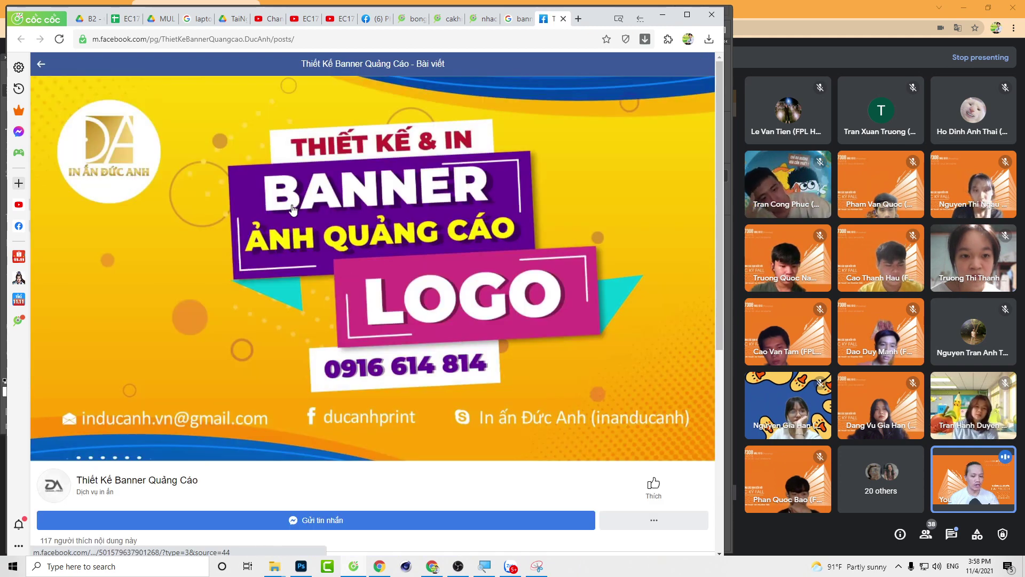
pyautogui.rightClick(299, 207)
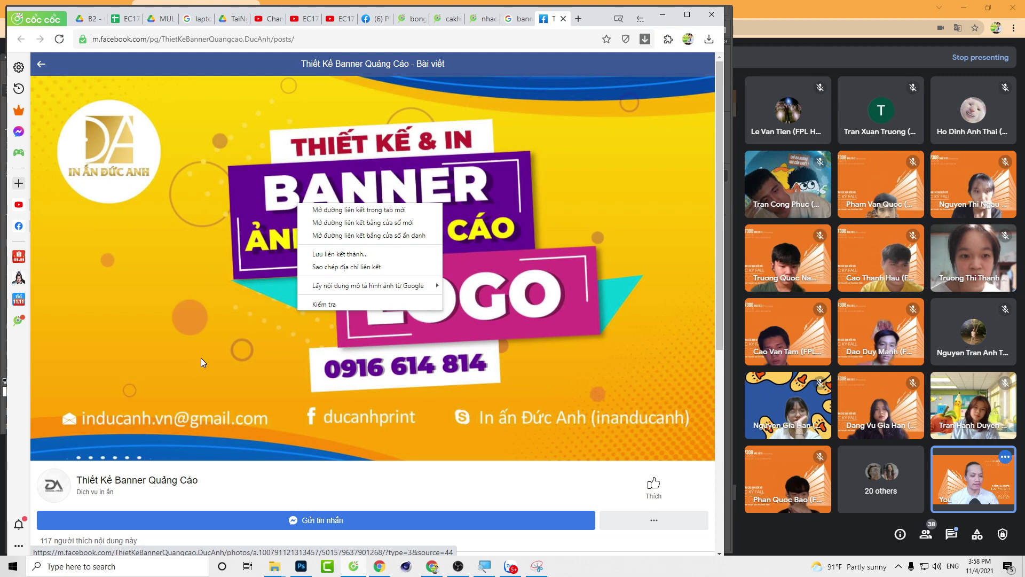
pyautogui.scroll(-7, 201, 362)
pyautogui.scroll(6, 321, 267)
pyautogui.rightClick(479, 189)
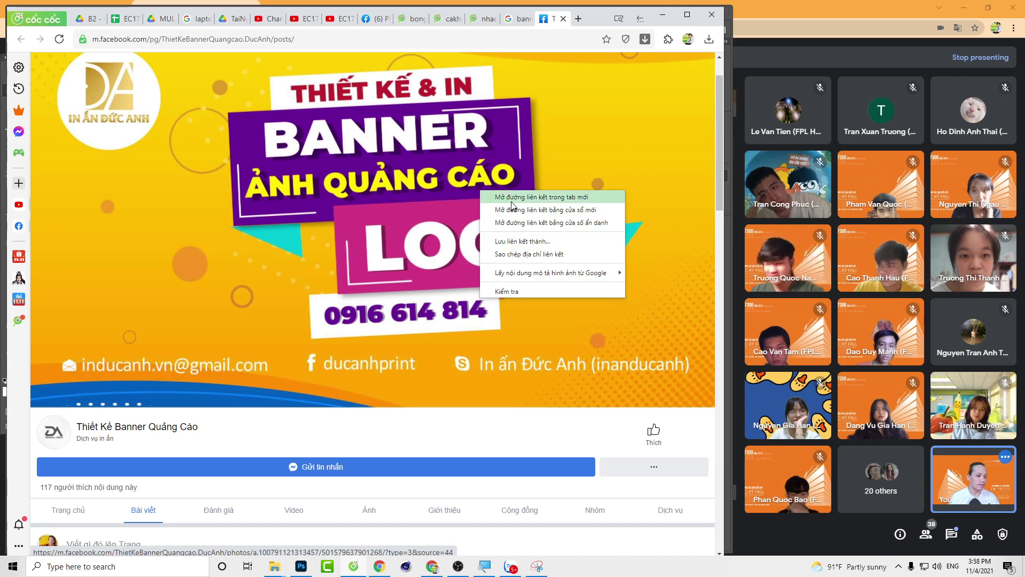
pyautogui.click(552, 197)
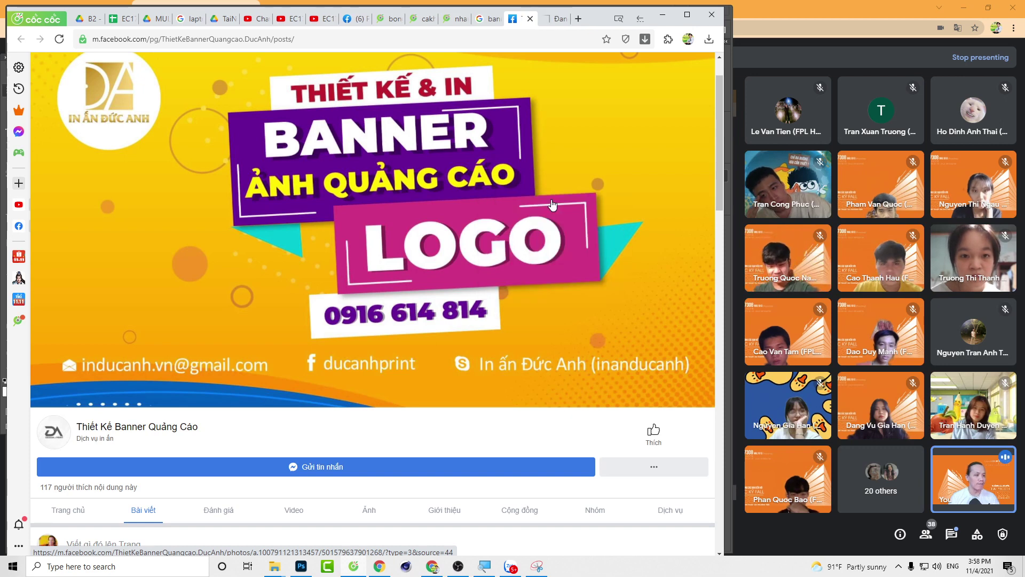
# Step: Look over the Facebook photo page, then return to the Google Images preview
pyautogui.hotkey('ctrl', 'Tab')
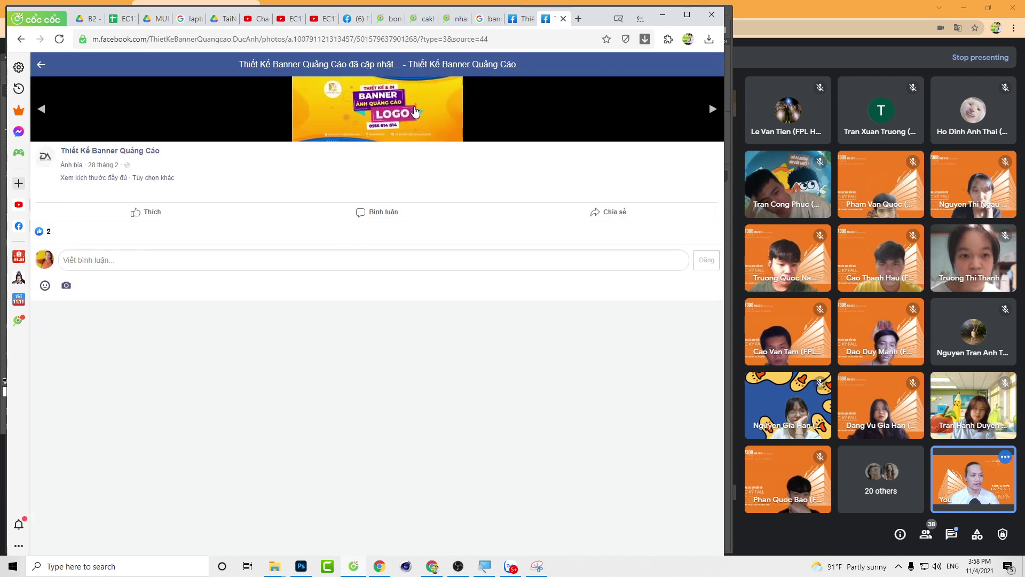
pyautogui.rightClick(385, 108)
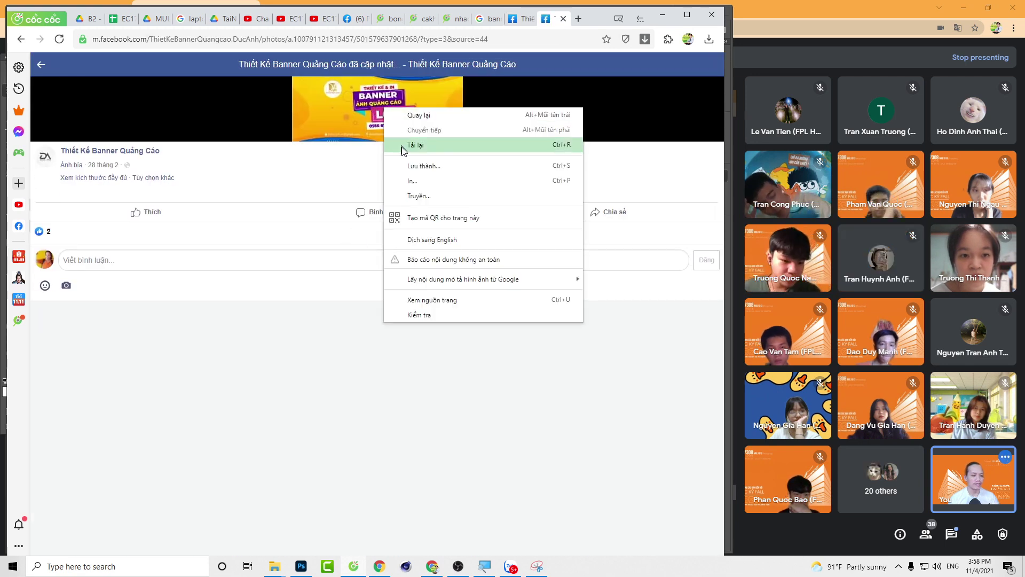
pyautogui.click(348, 116)
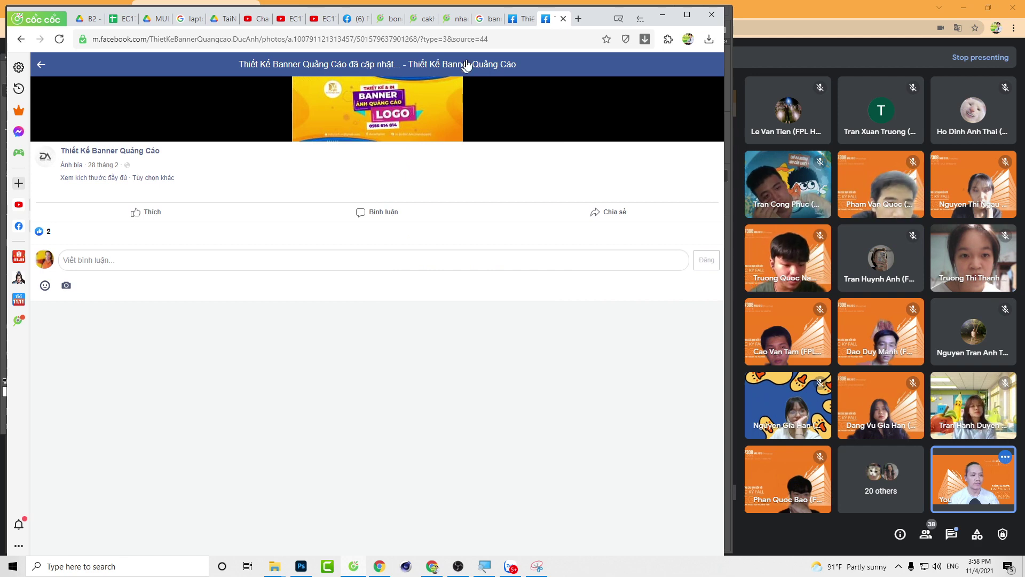
pyautogui.click(487, 19)
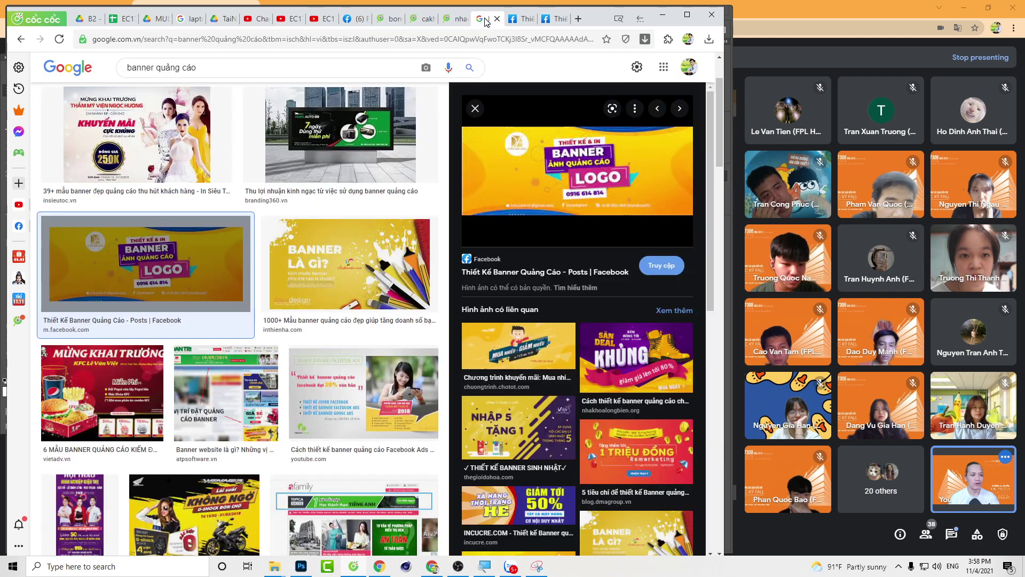
# Step: Save the Facebook banner image as banner.jpg, replacing the existing file
pyautogui.rightClick(506, 163)
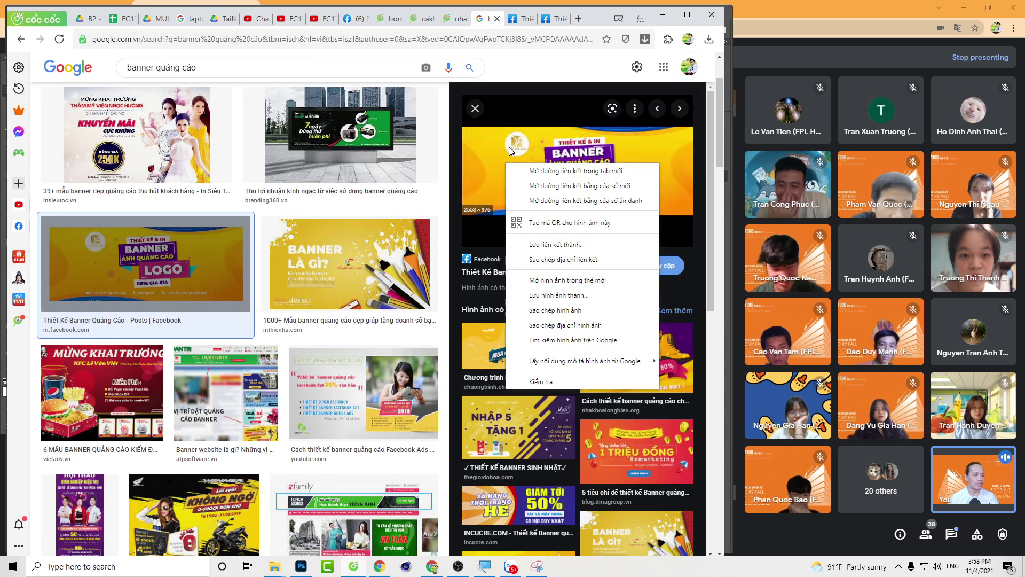
pyautogui.rightClick(492, 152)
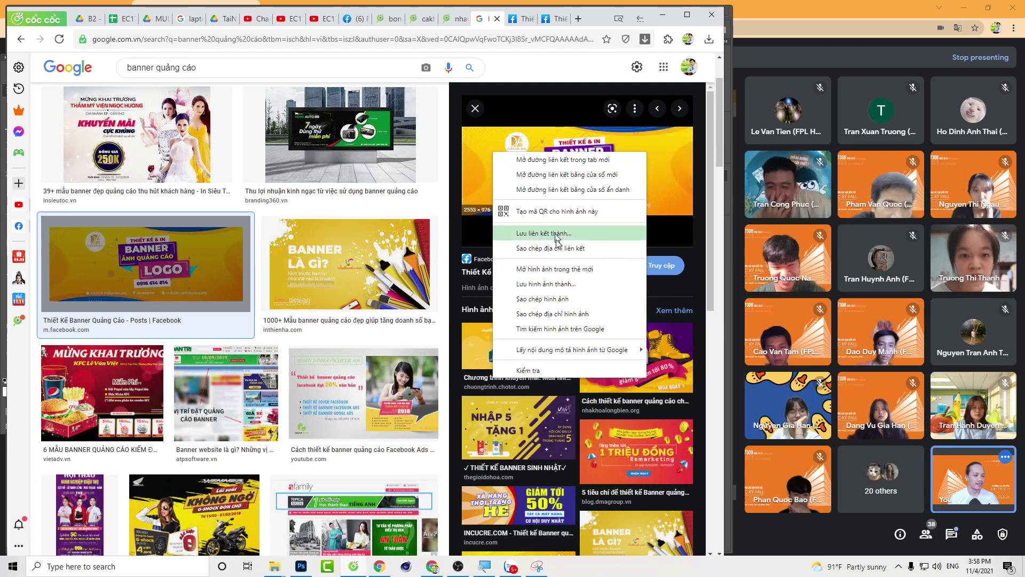
pyautogui.click(542, 287)
pyautogui.click(376, 354)
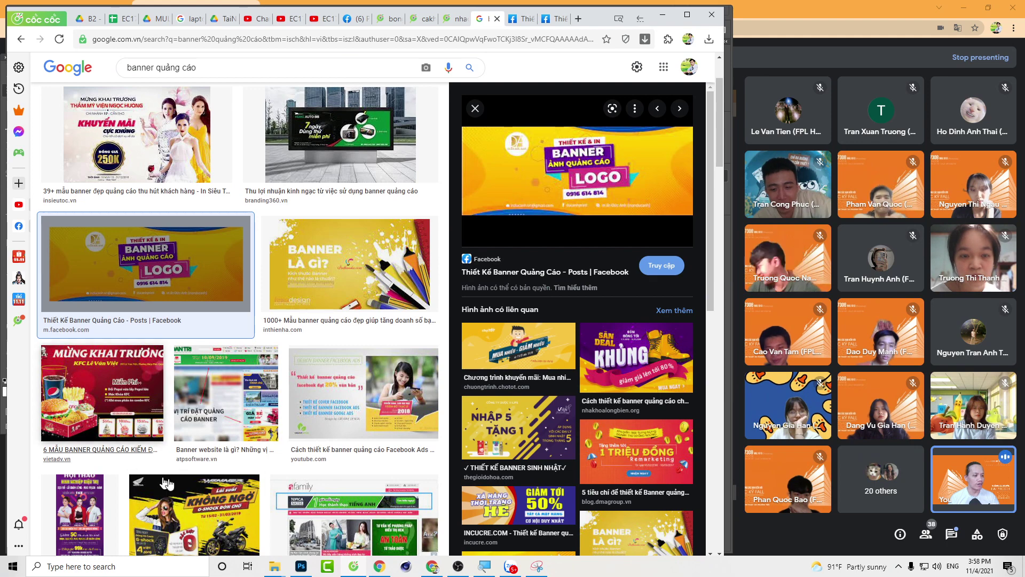
pyautogui.rightClick(553, 173)
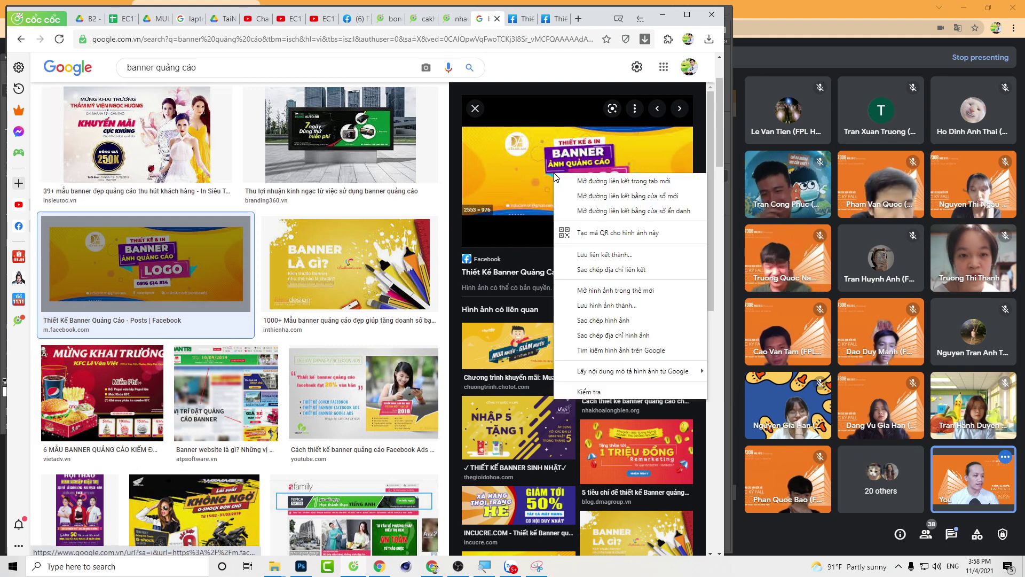
pyautogui.click(589, 305)
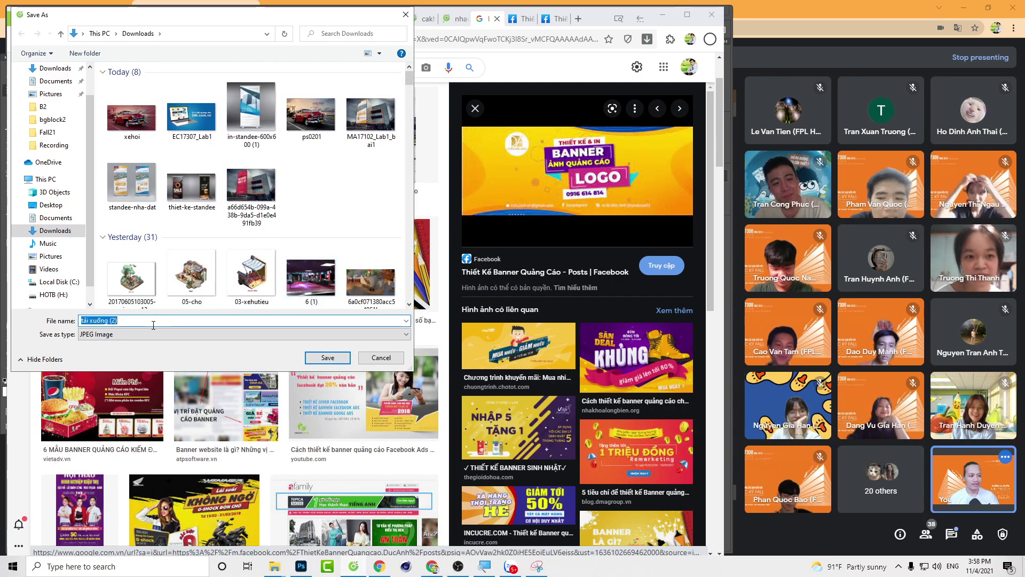
pyautogui.write('banner')
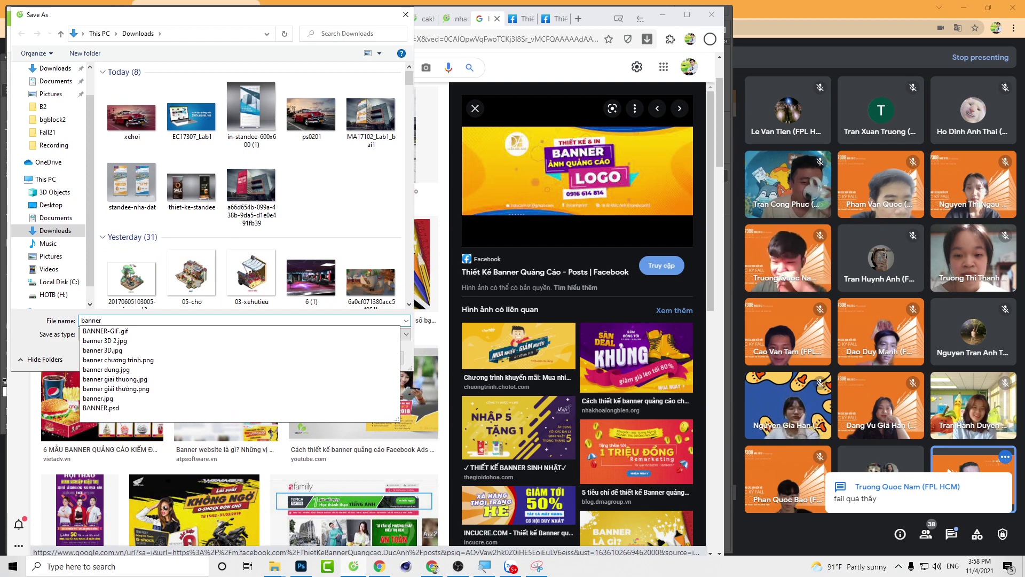
pyautogui.press('Return')
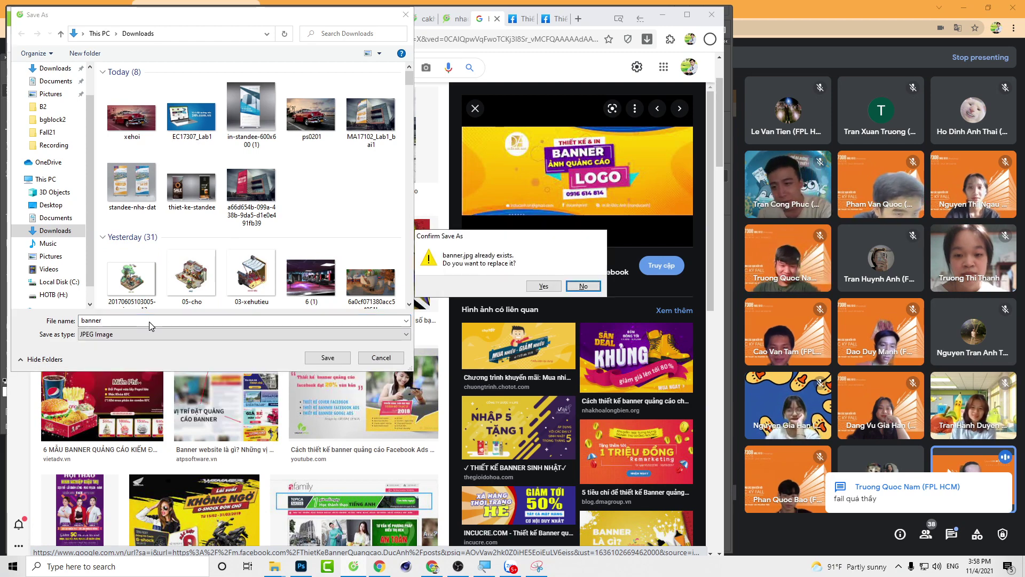
pyautogui.click(543, 286)
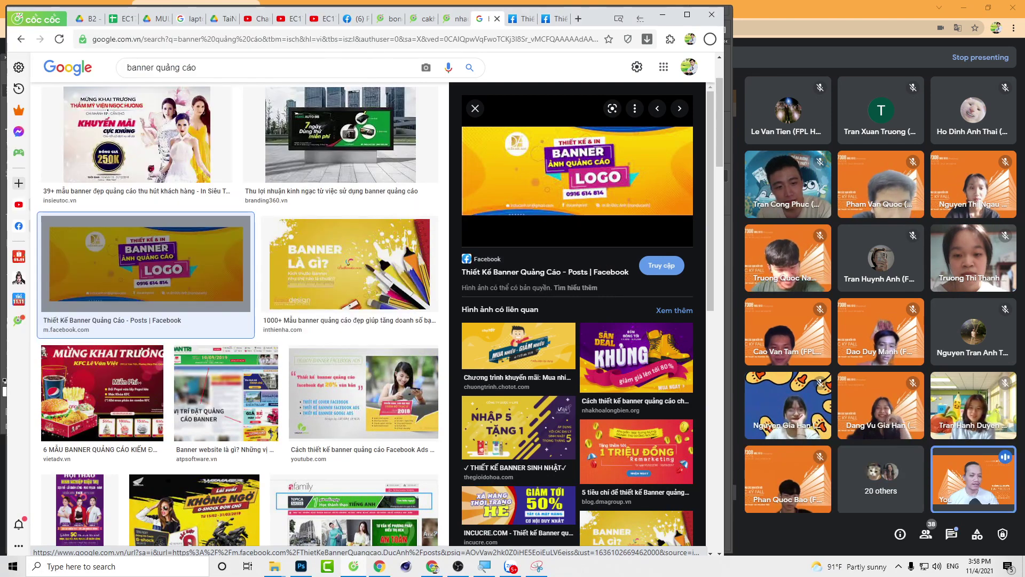
# Step: Save the 1920 × 1080 Banner là gì image as Banner-là-gì.jpeg in Downloads, then switch to Photoshop
pyautogui.click(344, 278)
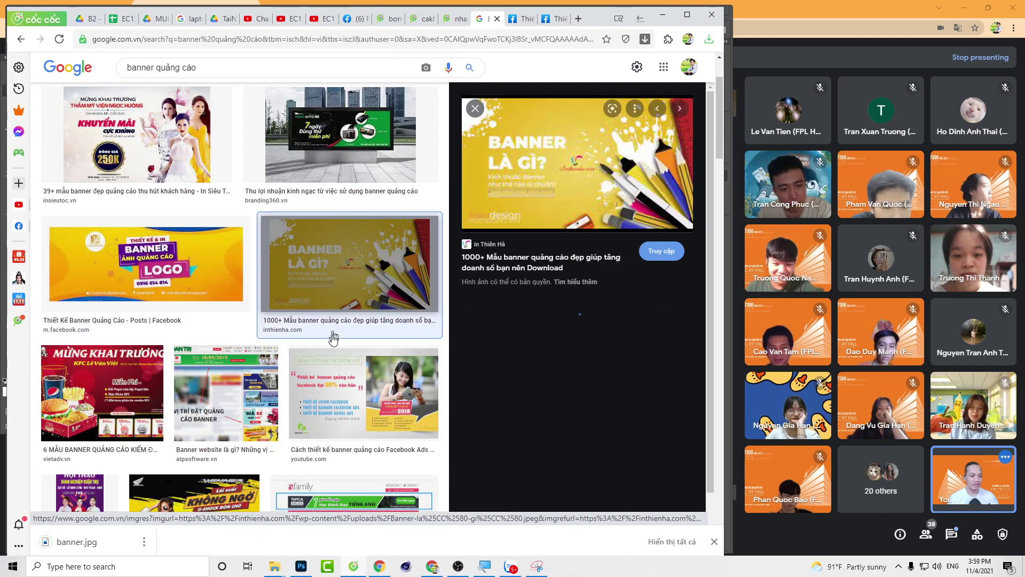
pyautogui.rightClick(571, 153)
pyautogui.click(601, 277)
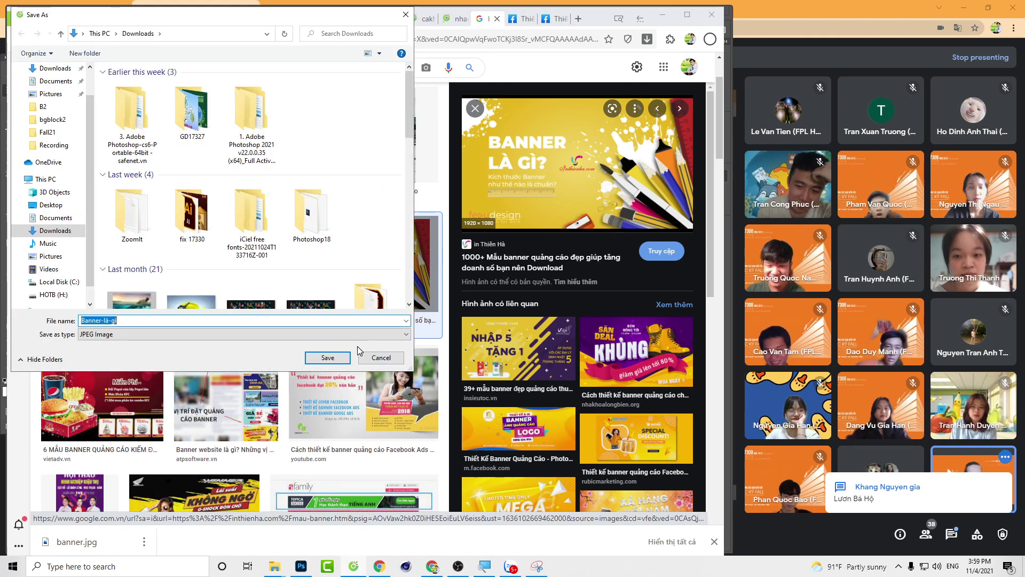
pyautogui.click(344, 357)
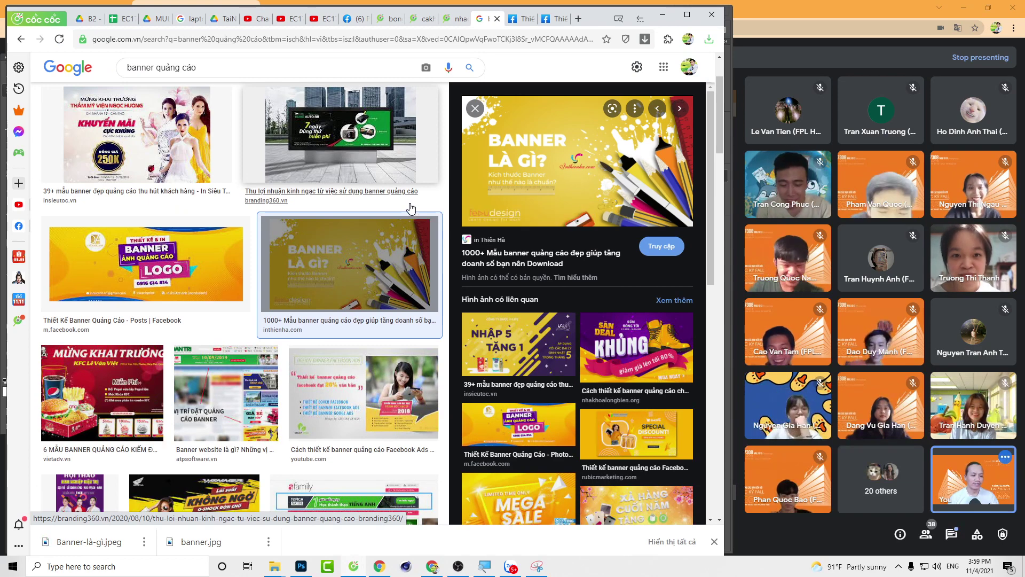
pyautogui.hotkey('alt', 'Tab')
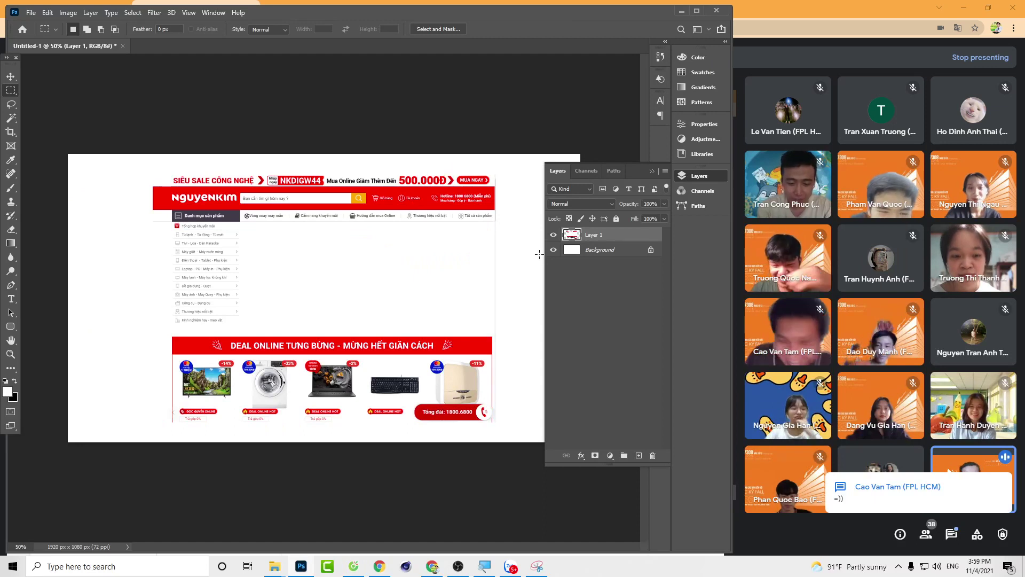
# Step: Open banner.jpg and Banner-là-gì.jpeg from Downloads as separate documents and switch to Banner-là-gì
pyautogui.hotkey('ctrl', 'o')
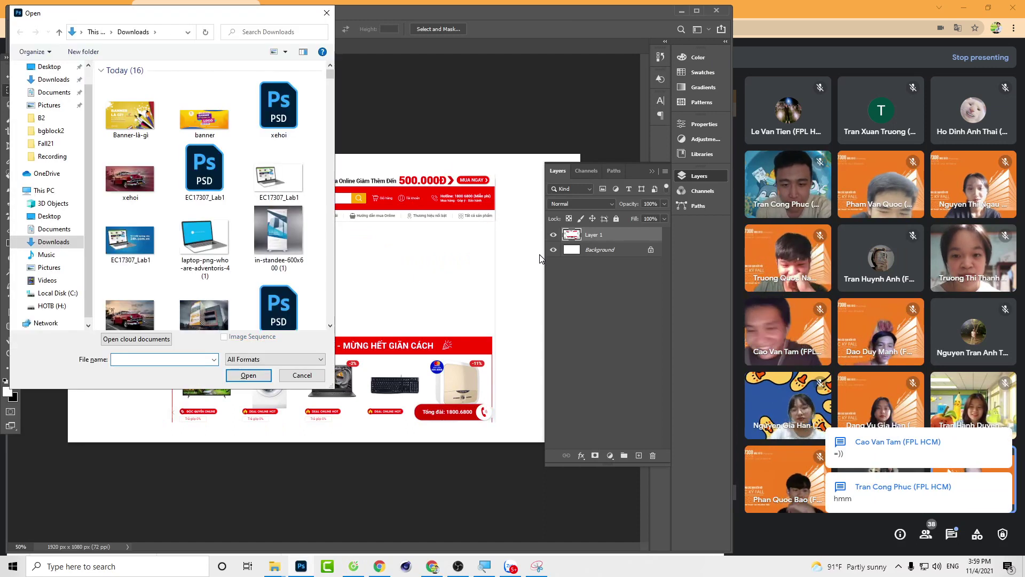
pyautogui.click(154, 131)
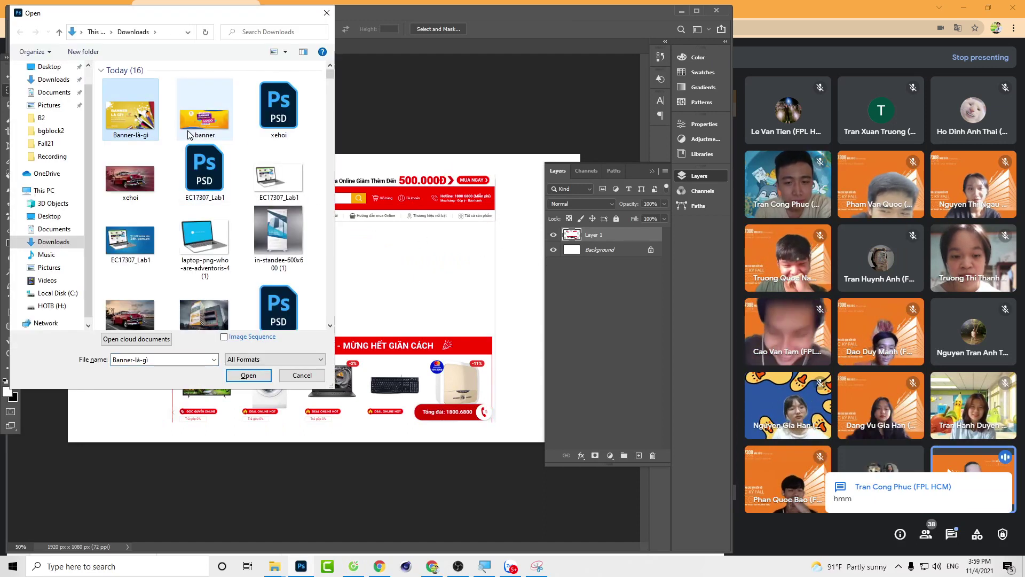
pyautogui.keyDown('ctrl'); pyautogui.click(208, 128); pyautogui.keyUp('ctrl')
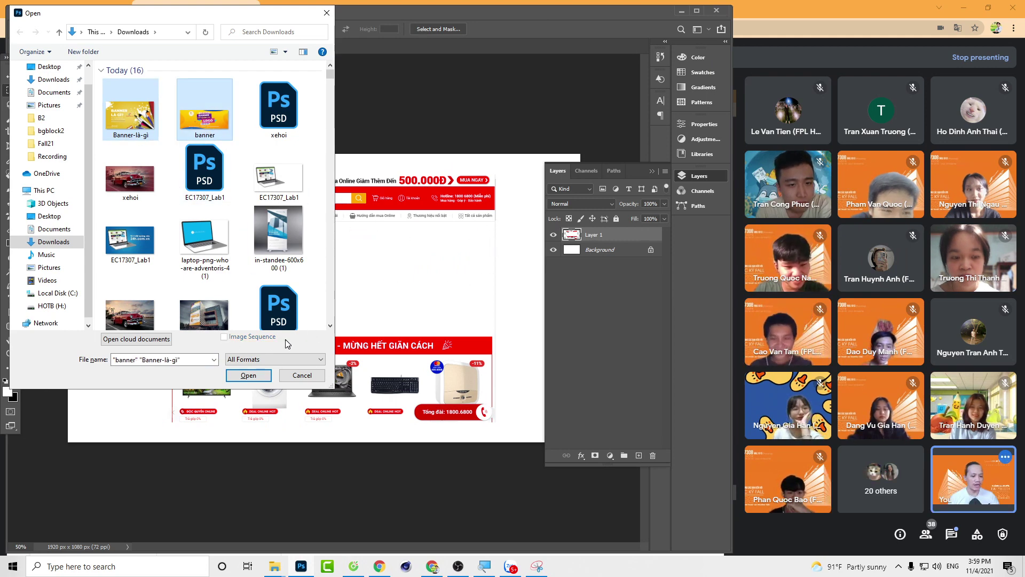
pyautogui.click(248, 375)
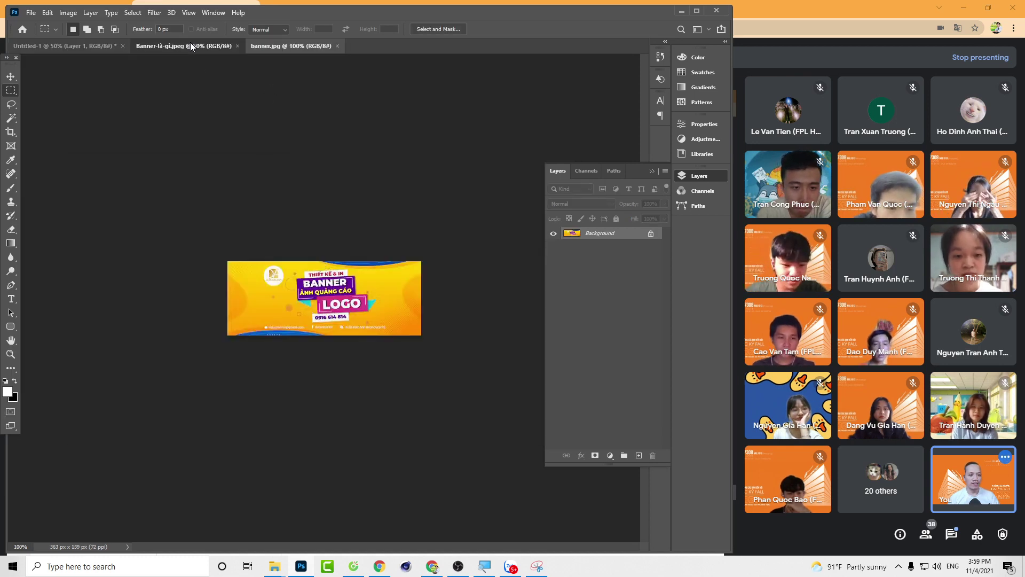
pyautogui.click(190, 46)
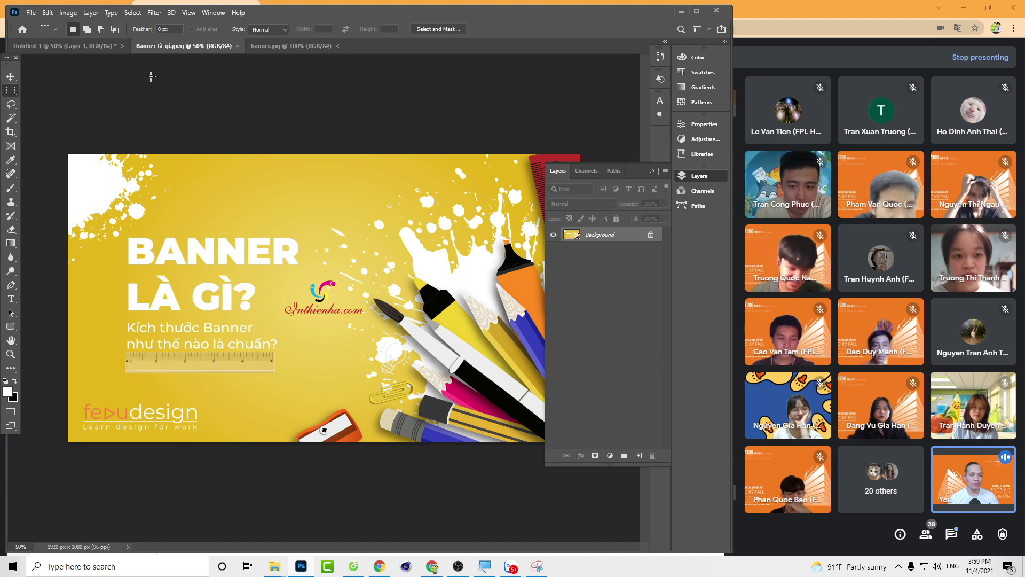
pyautogui.click(81, 47)
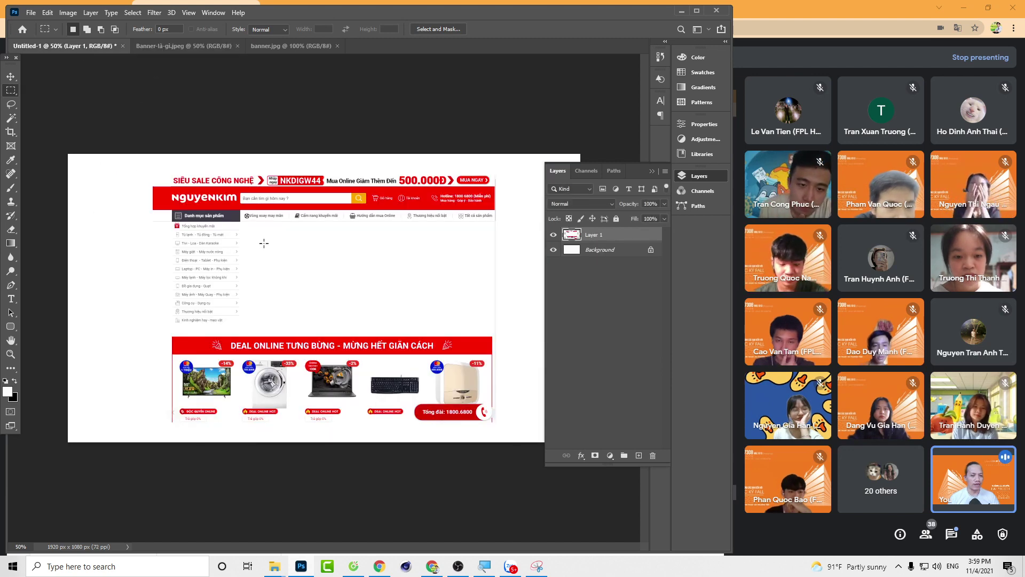
pyautogui.click(176, 47)
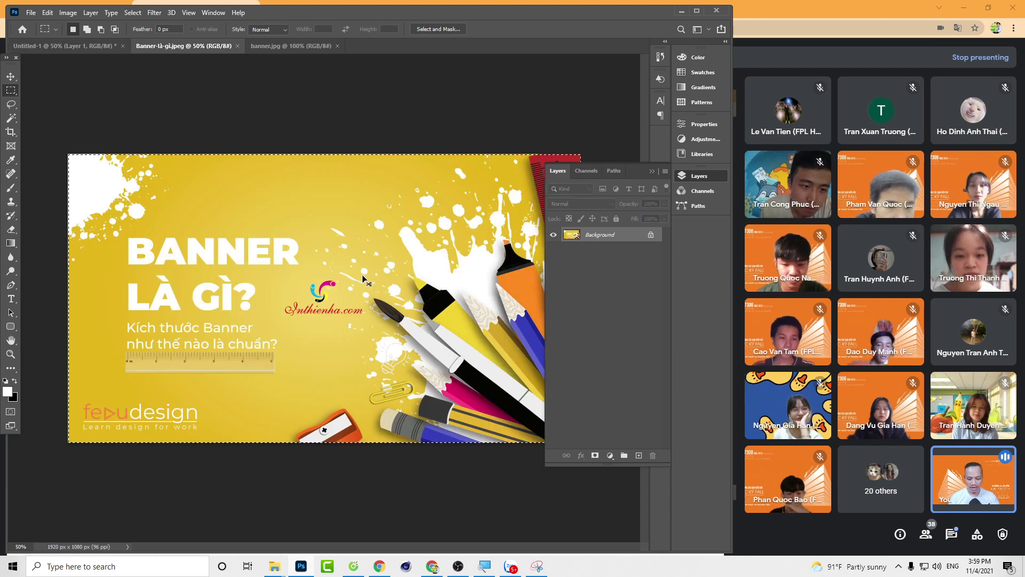
# Step: Paste the Banner là gì image into Untitled-1 as Layer 2
pyautogui.click(72, 47)
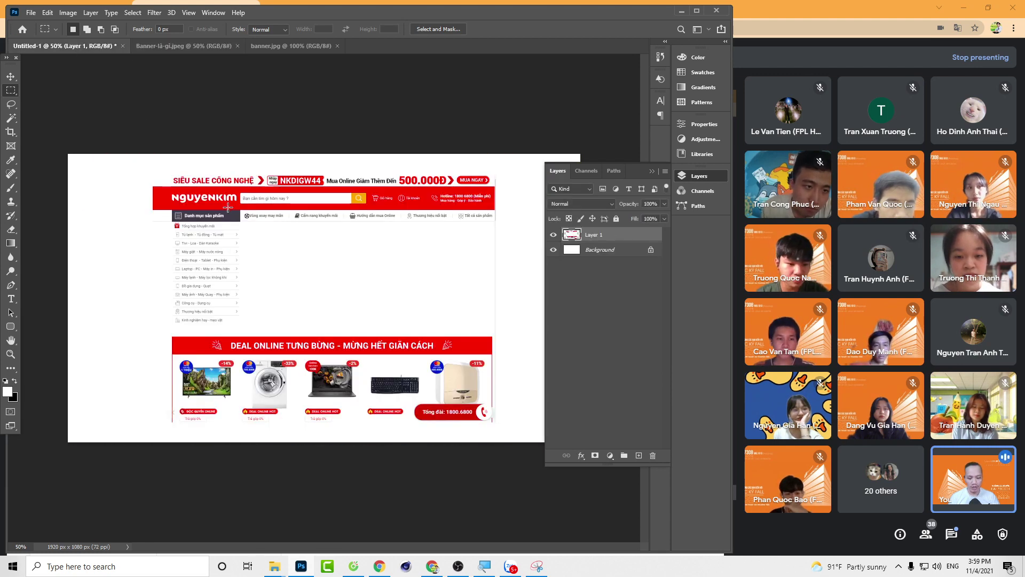
pyautogui.press('v')
pyautogui.hotkey('ctrl', 'v')
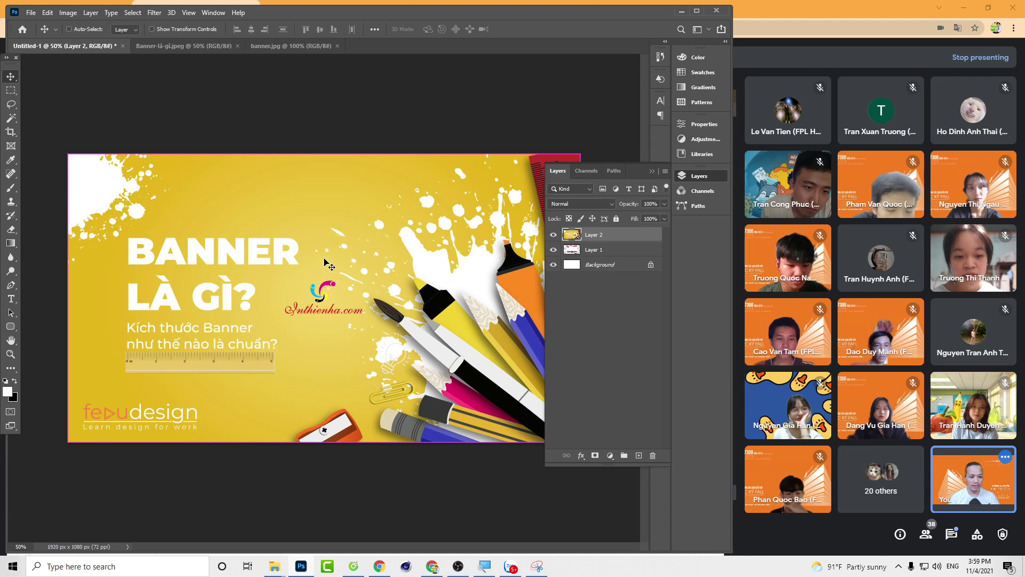
pyautogui.press('t')
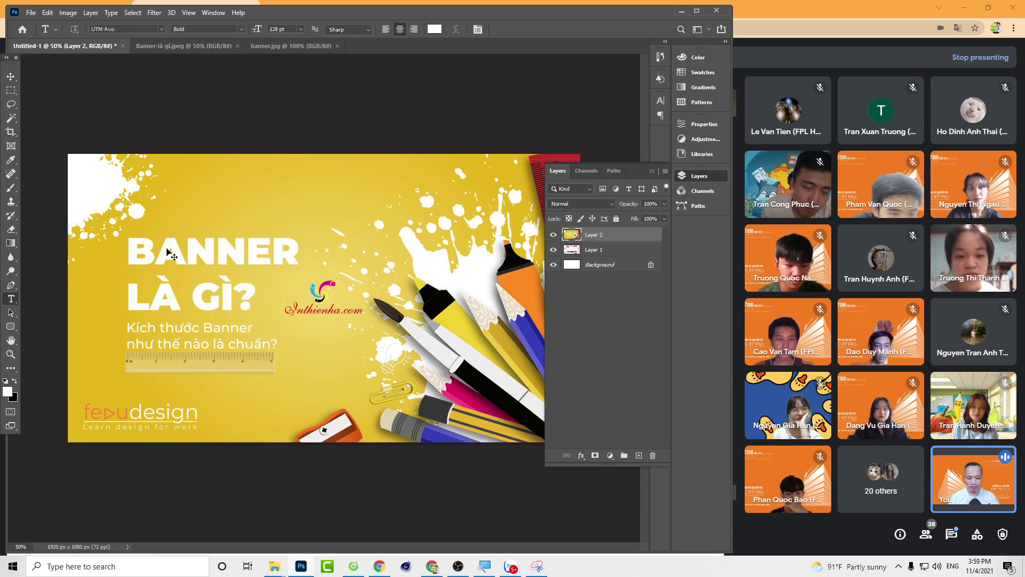
# Step: Free-transform Layer 2 to about 48% and position it over the blank banner area
pyautogui.hotkey('ctrl', 't')
pyautogui.moveTo(68, 153); pyautogui.dragTo(273, 297)
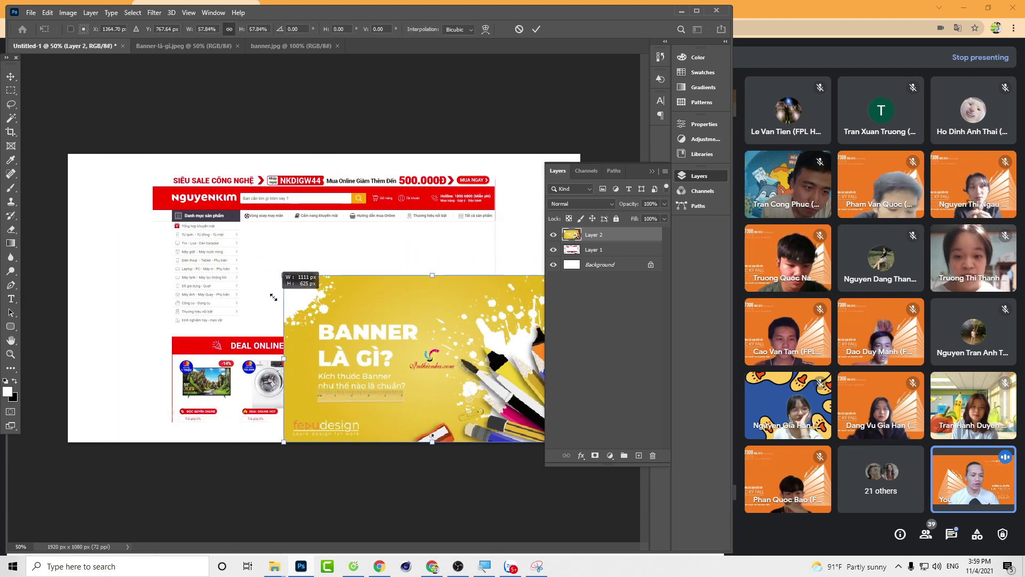
pyautogui.moveTo(391, 349); pyautogui.dragTo(337, 275)
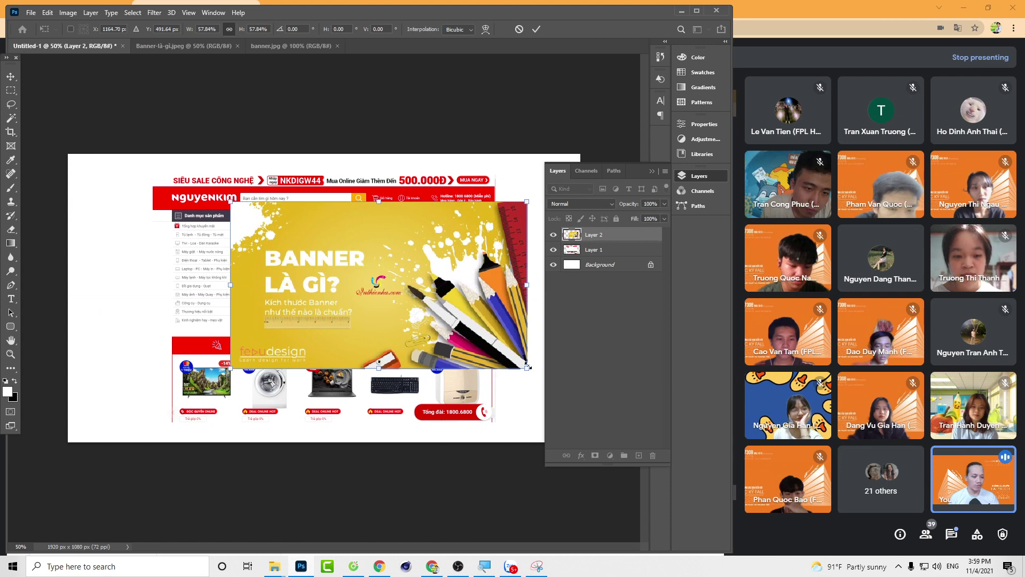
pyautogui.moveTo(527, 368); pyautogui.dragTo(454, 327)
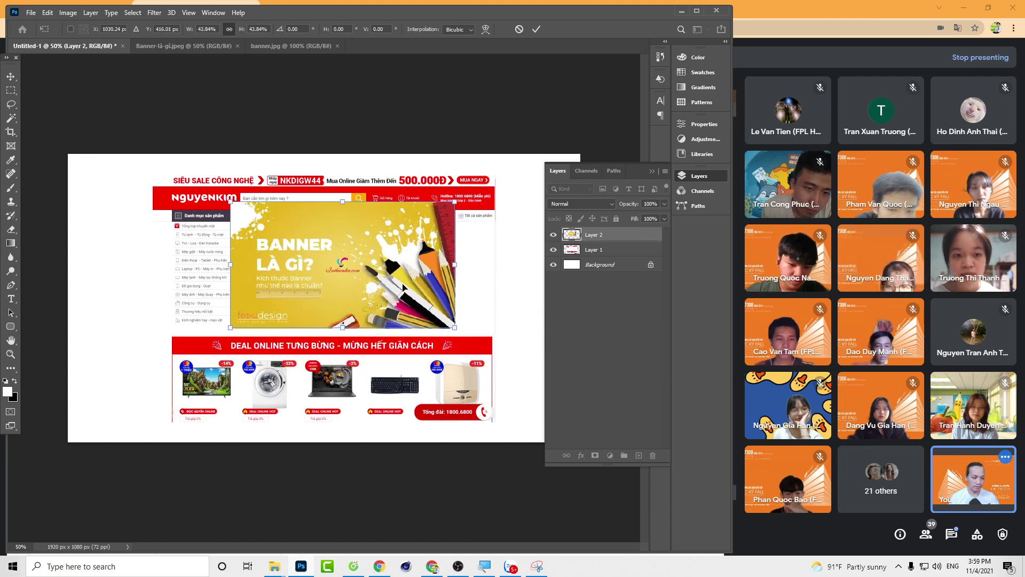
pyautogui.moveTo(403, 287)
pyautogui.mouseDown()
pyautogui.moveTo(464, 288)
pyautogui.moveTo(414, 293)
pyautogui.mouseUp()
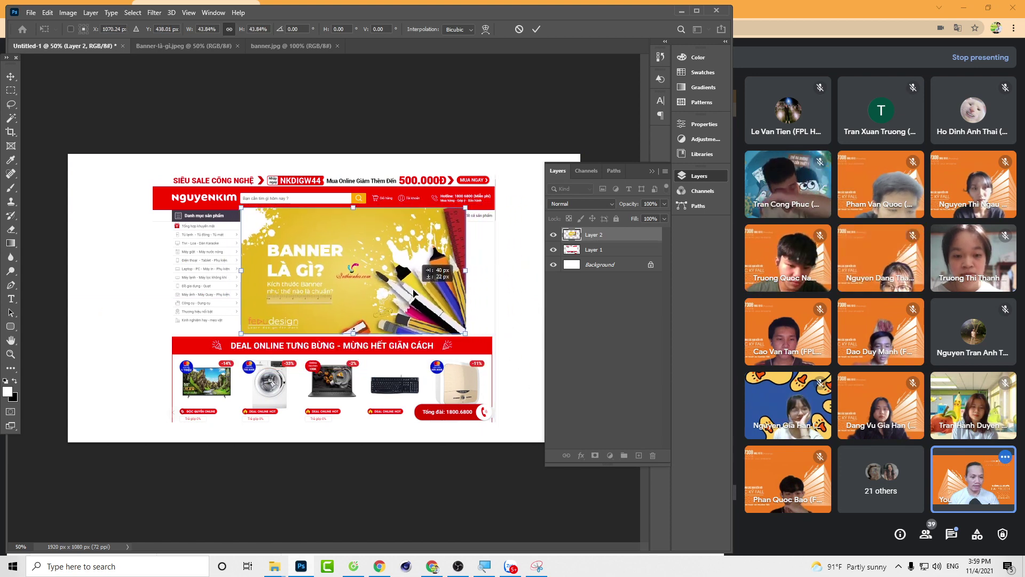
pyautogui.moveTo(466, 333); pyautogui.dragTo(490, 347)
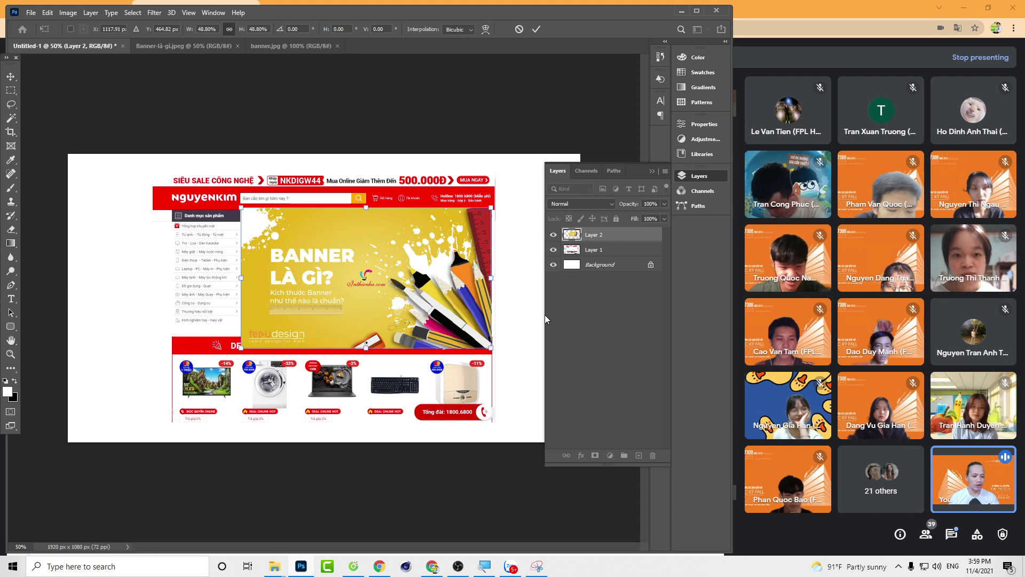
pyautogui.press('Right')
pyautogui.press('Right')
pyautogui.press('Right')
pyautogui.press('Right')
pyautogui.press('t')
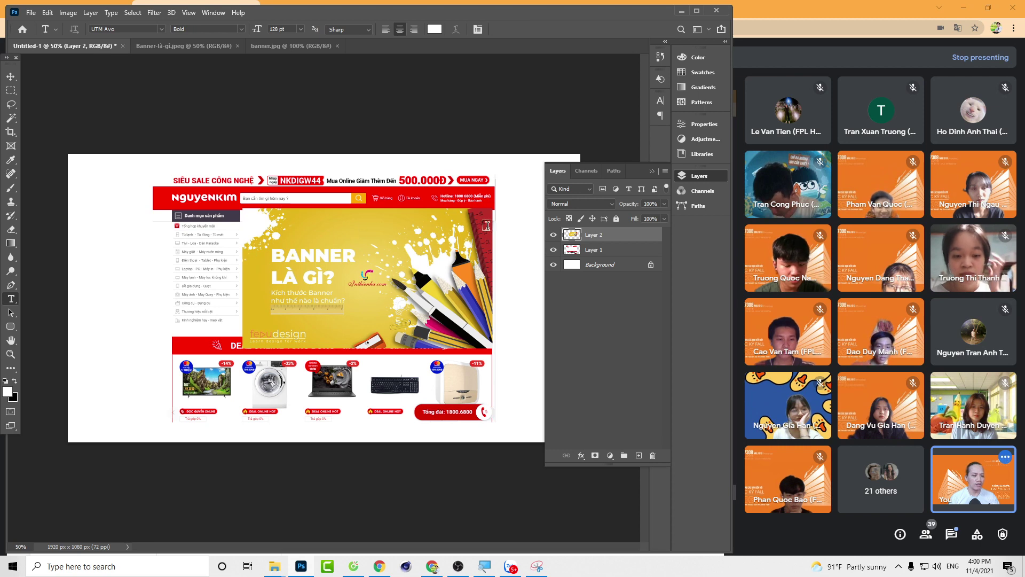
# Step: Select the Rectangular Marquee tool and hide Layer 2
pyautogui.click(11, 92)
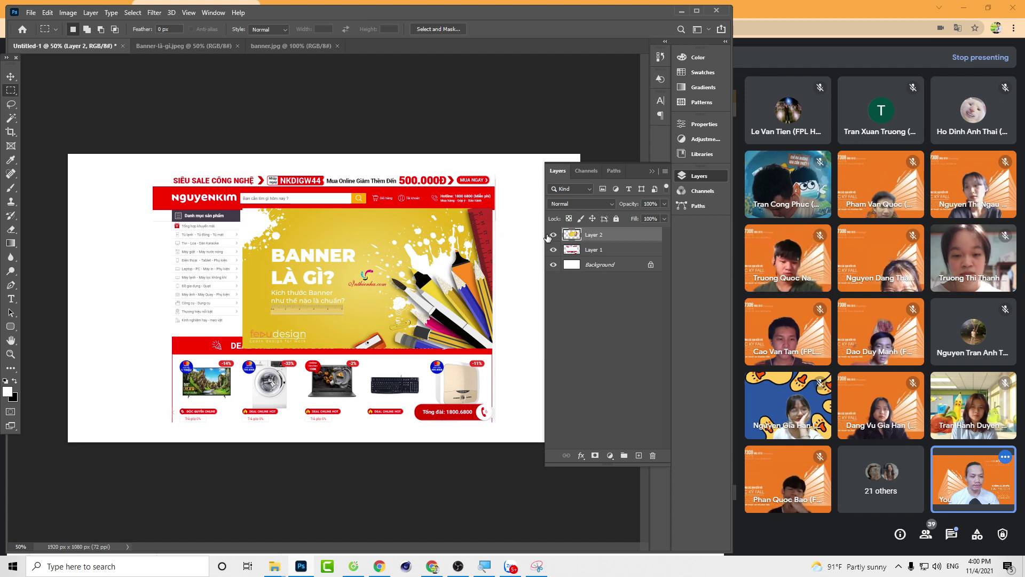
pyautogui.click(553, 235)
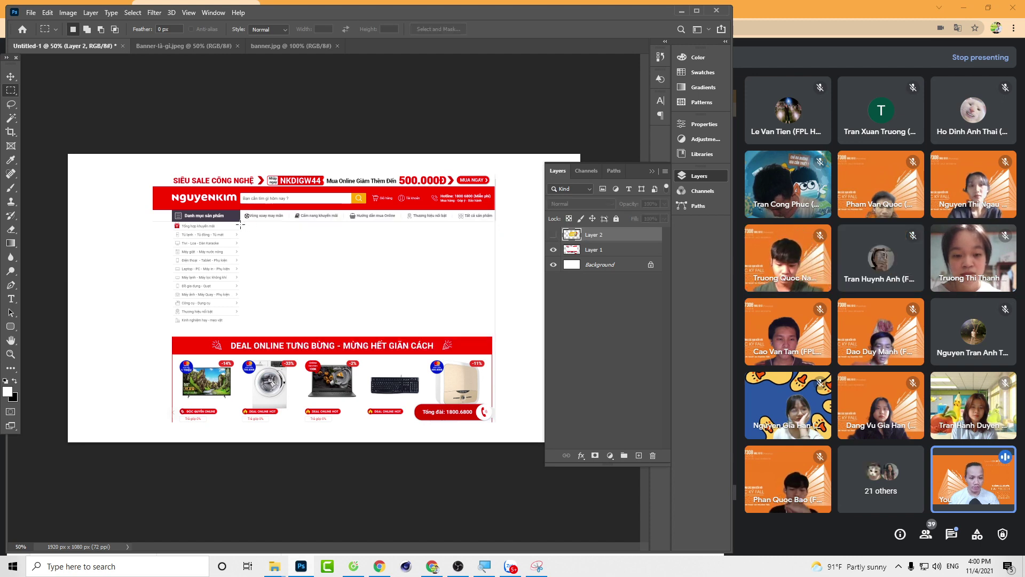
pyautogui.click(553, 235)
pyautogui.click(553, 235)
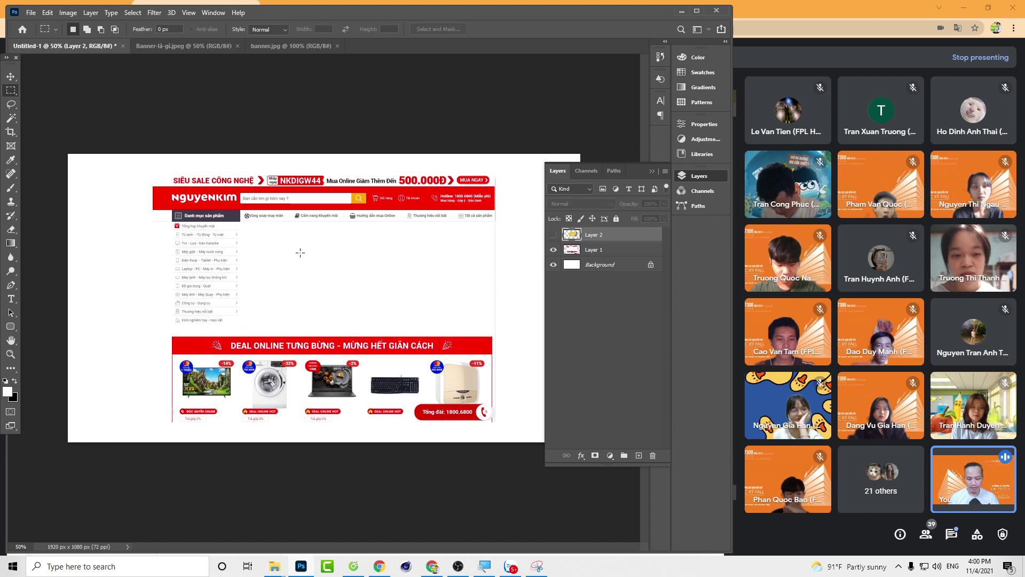
pyautogui.scroll(3, 301, 253)
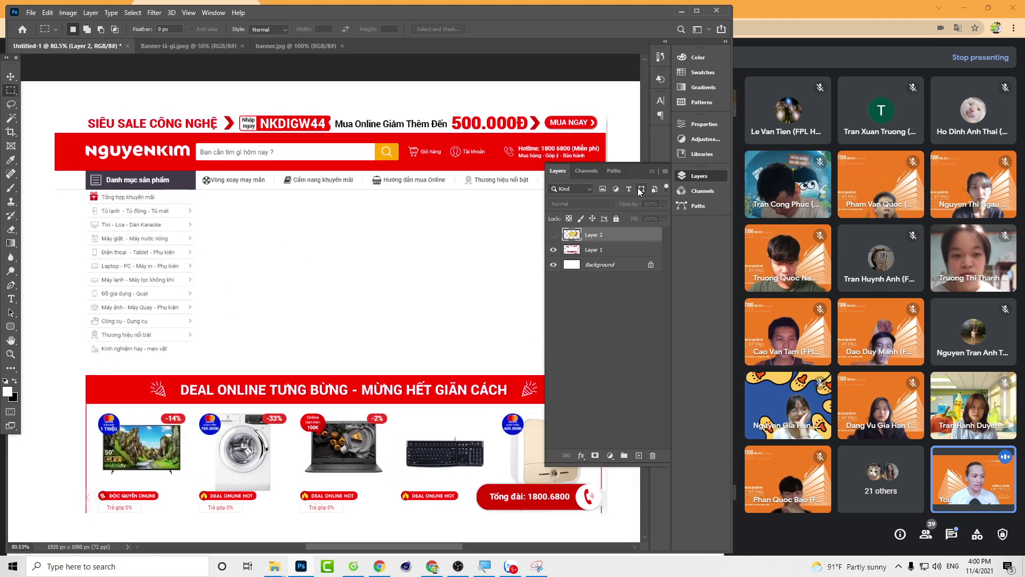
pyautogui.click(652, 172)
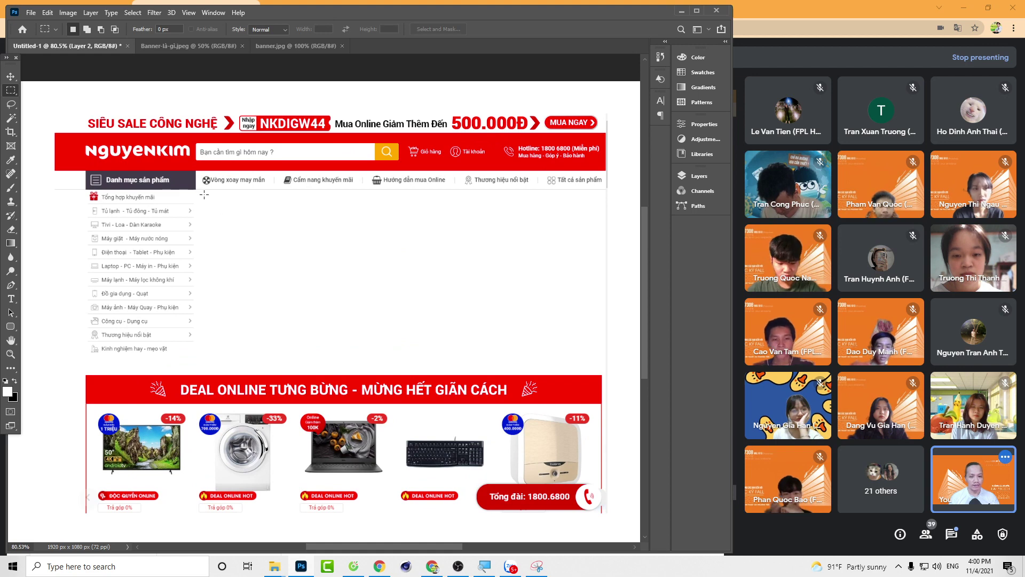
# Step: Select a 927 × 392 px rectangle over the blank area and make Layer 2 visible
pyautogui.moveTo(203, 194); pyautogui.dragTo(598, 362)
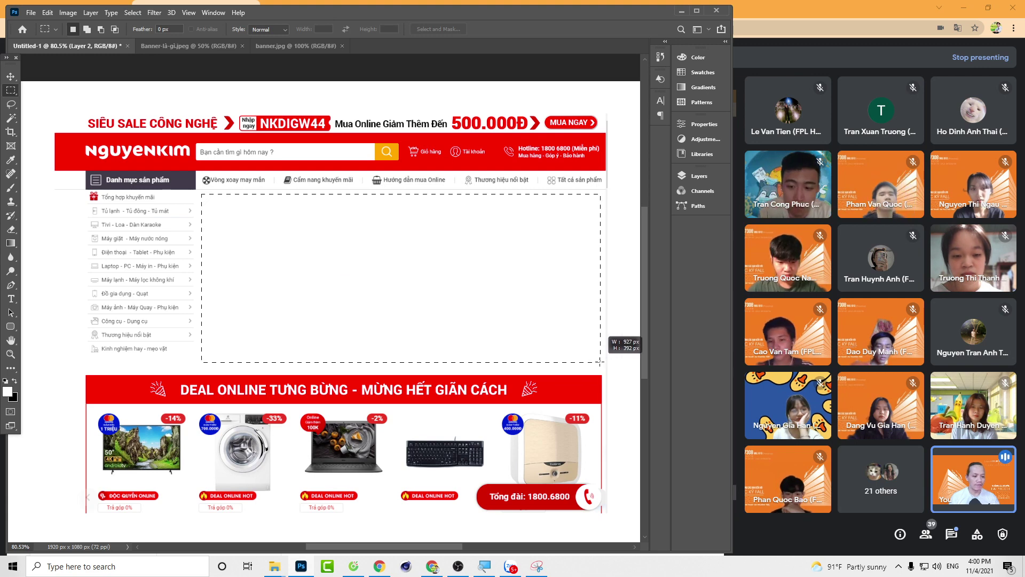
pyautogui.moveTo(600, 362); pyautogui.dragTo(600, 362)
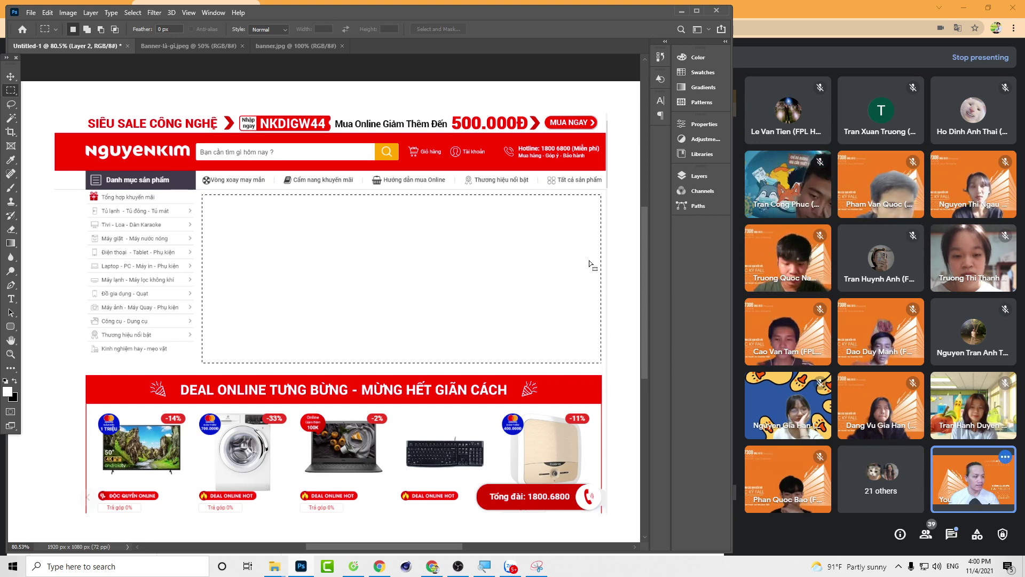
pyautogui.click(704, 175)
pyautogui.click(704, 175)
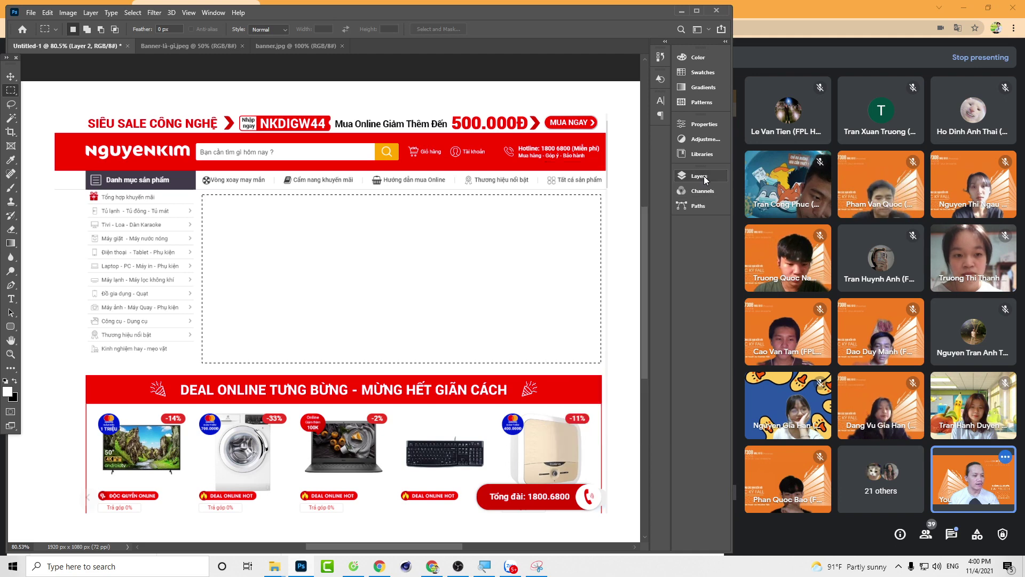
pyautogui.click(704, 175)
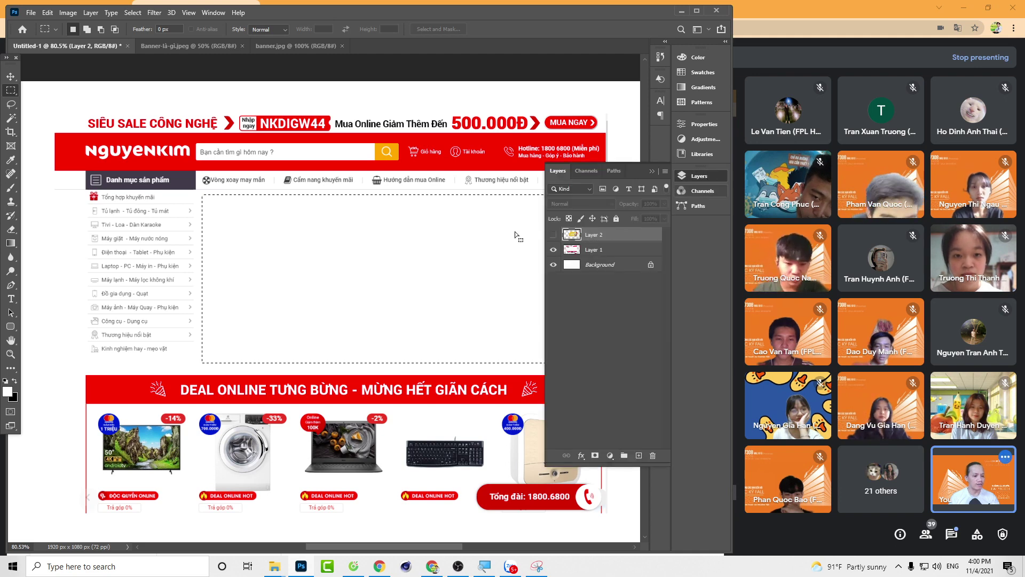
pyautogui.click(553, 235)
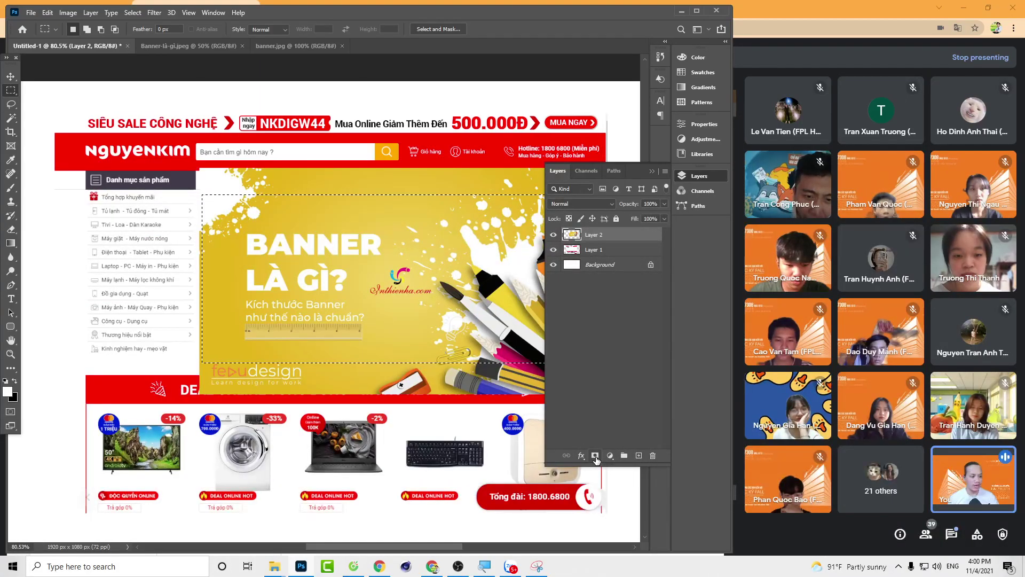
pyautogui.click(596, 456)
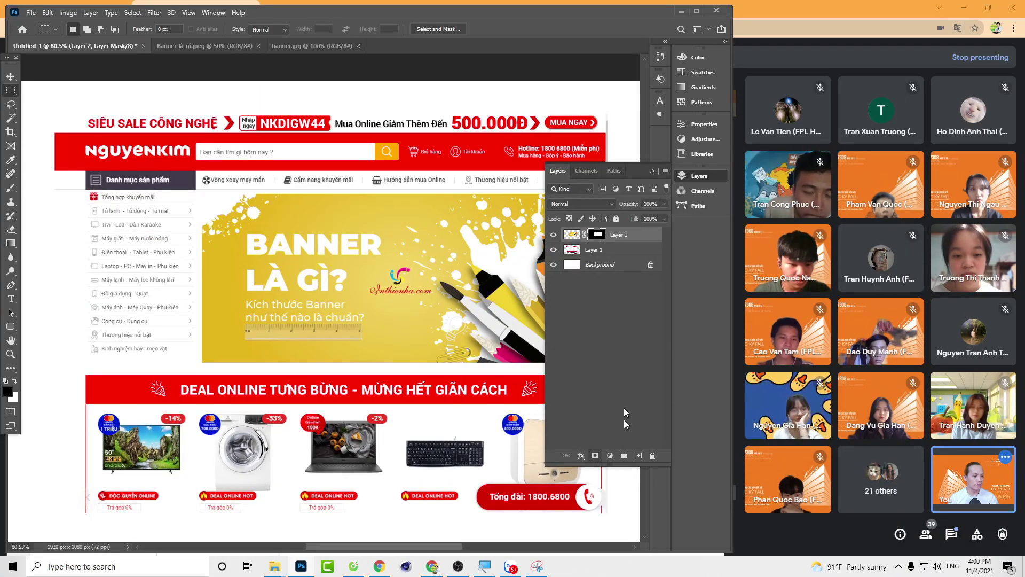
pyautogui.click(651, 171)
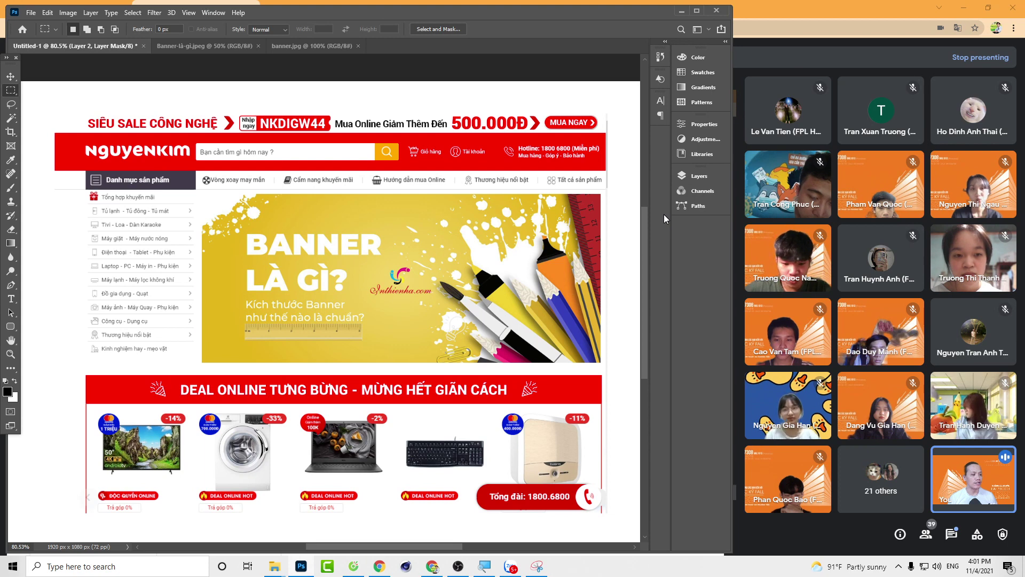
pyautogui.click(688, 178)
pyautogui.click(572, 236)
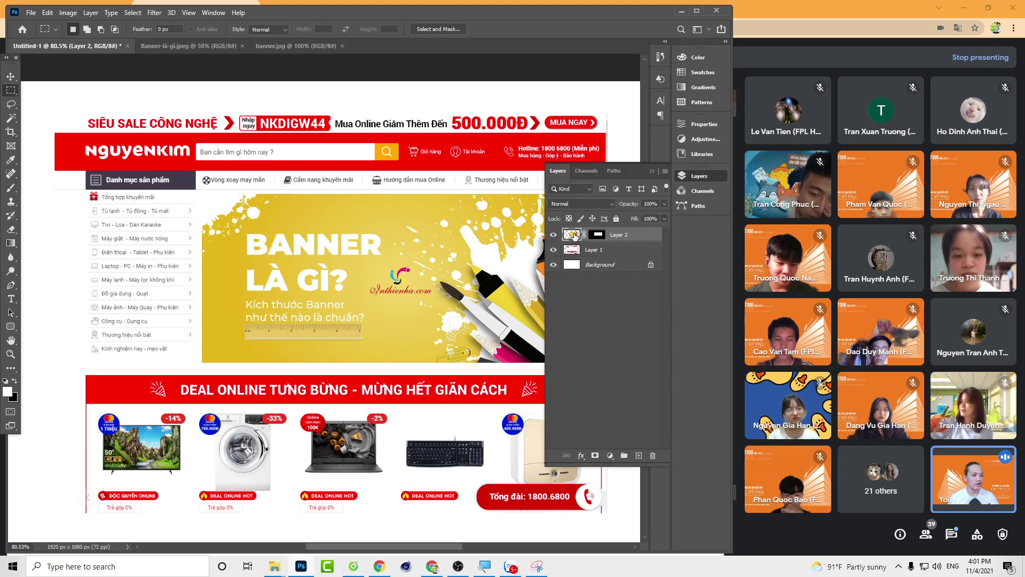
pyautogui.click(602, 238)
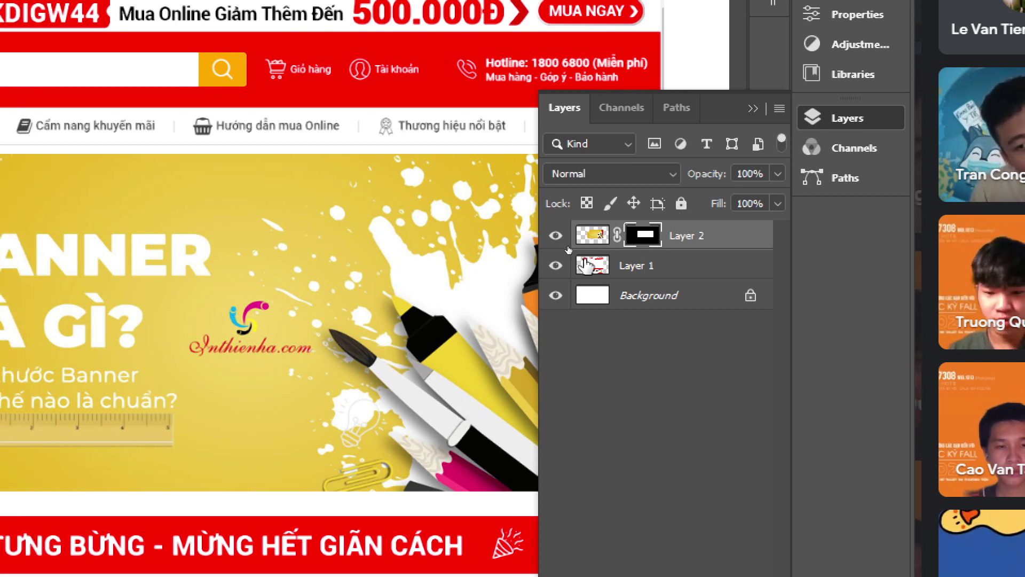
pyautogui.click(591, 238)
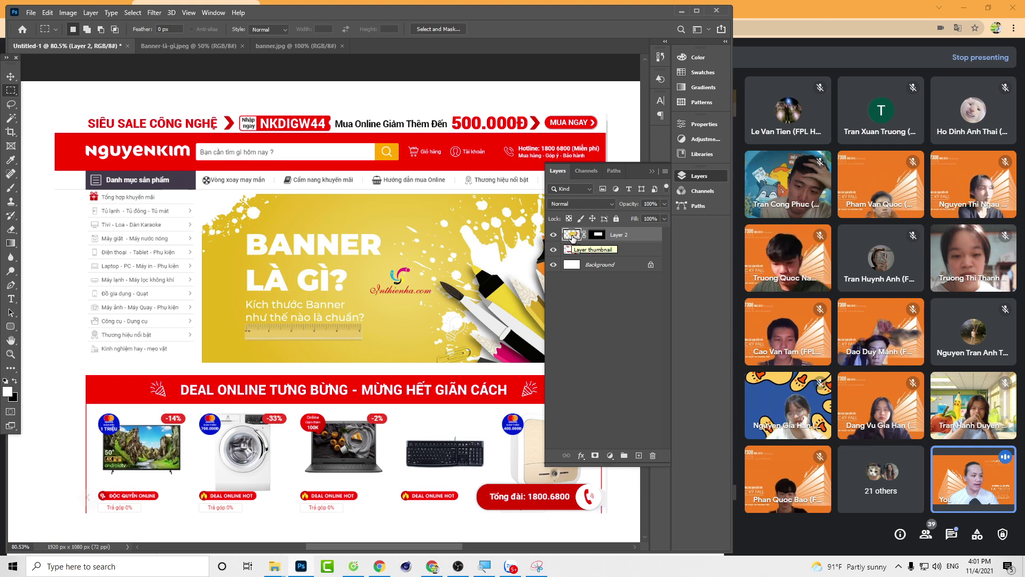
pyautogui.hotkey('ctrl', 'z')
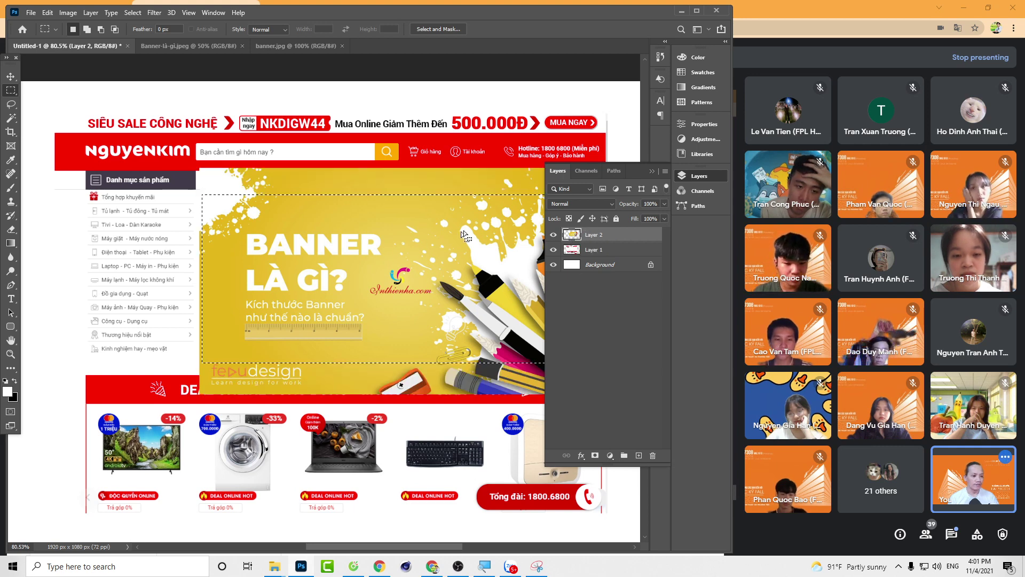
# Step: Delete Layer 2's pixels outside the blank-area rectangle, check with undo/redo, then hide Layer 2
pyautogui.click(428, 246)
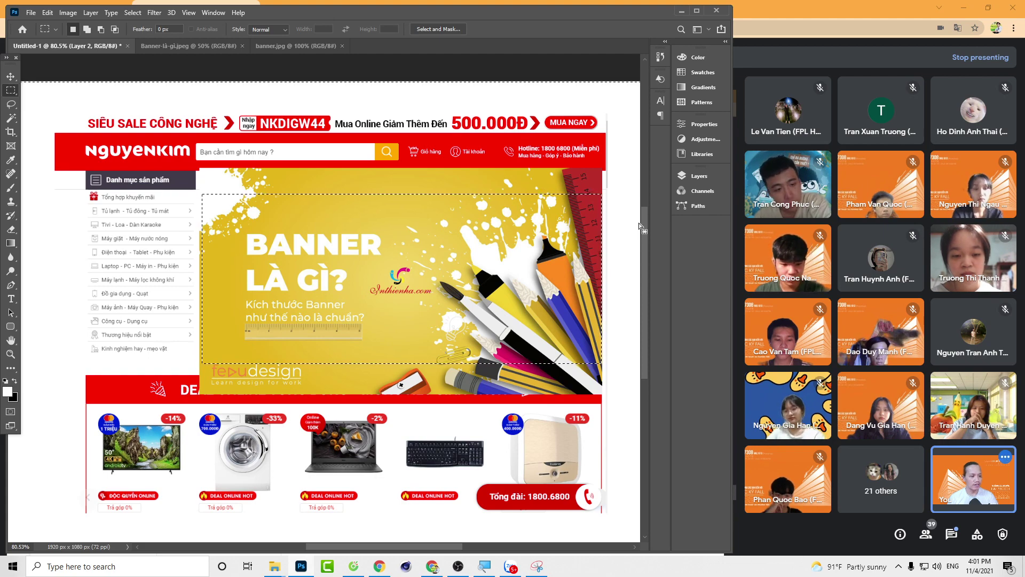
pyautogui.scroll(-3, 425, 178)
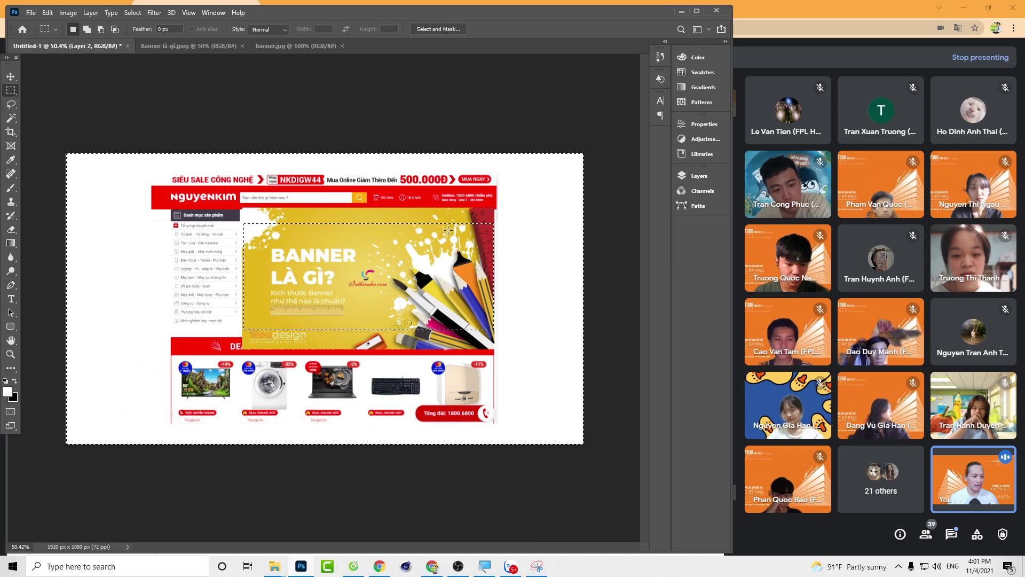
pyautogui.click(699, 176)
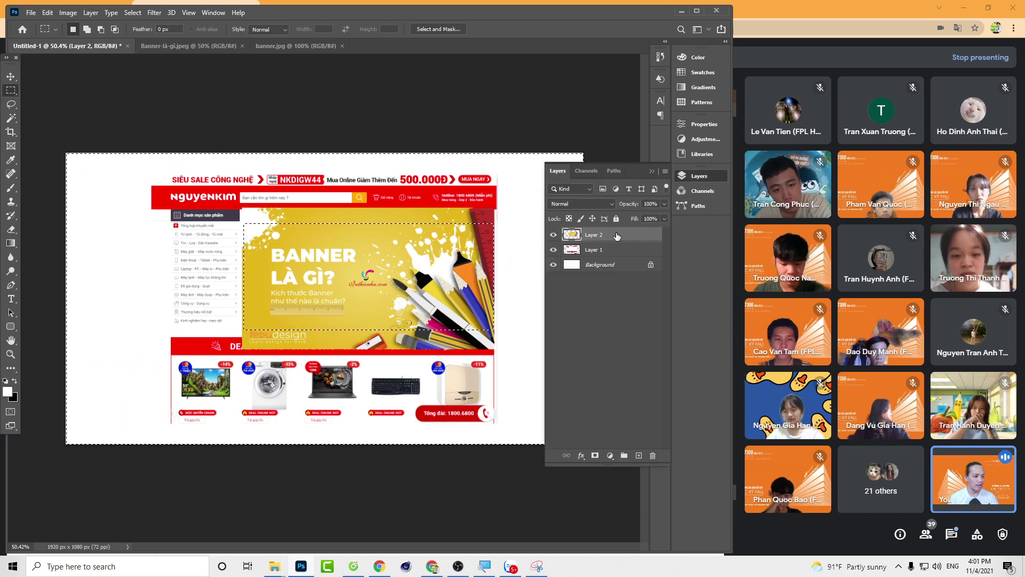
pyautogui.press('Delete')
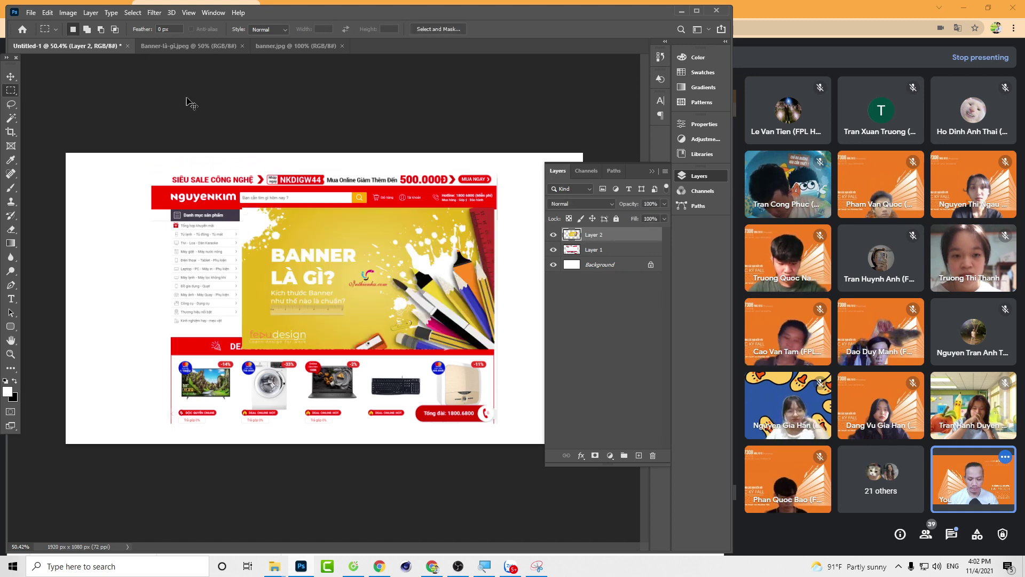
pyautogui.hotkey('ctrl', 'z')
pyautogui.hotkey('ctrl', 'shift', 'z')
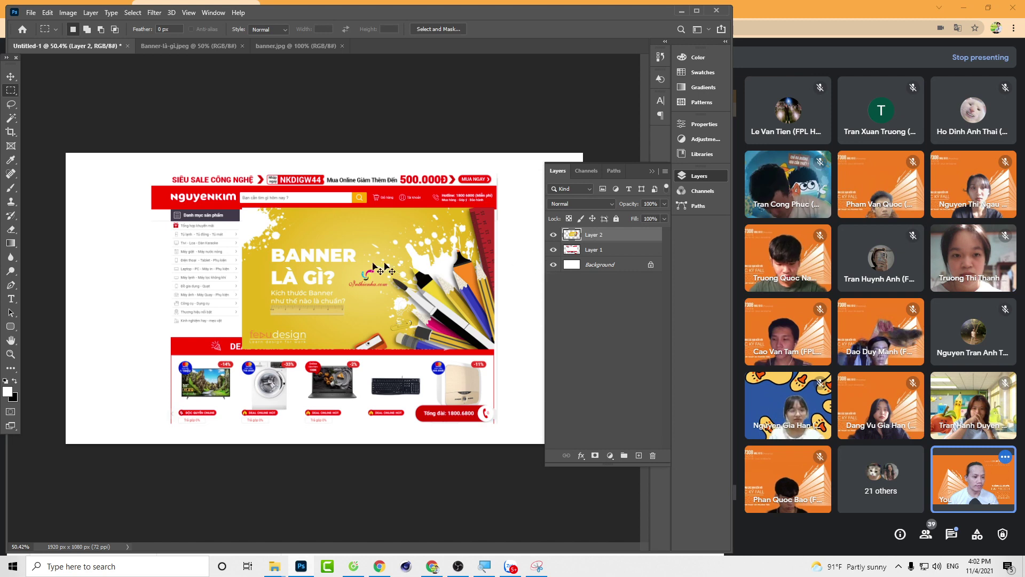
pyautogui.click(553, 235)
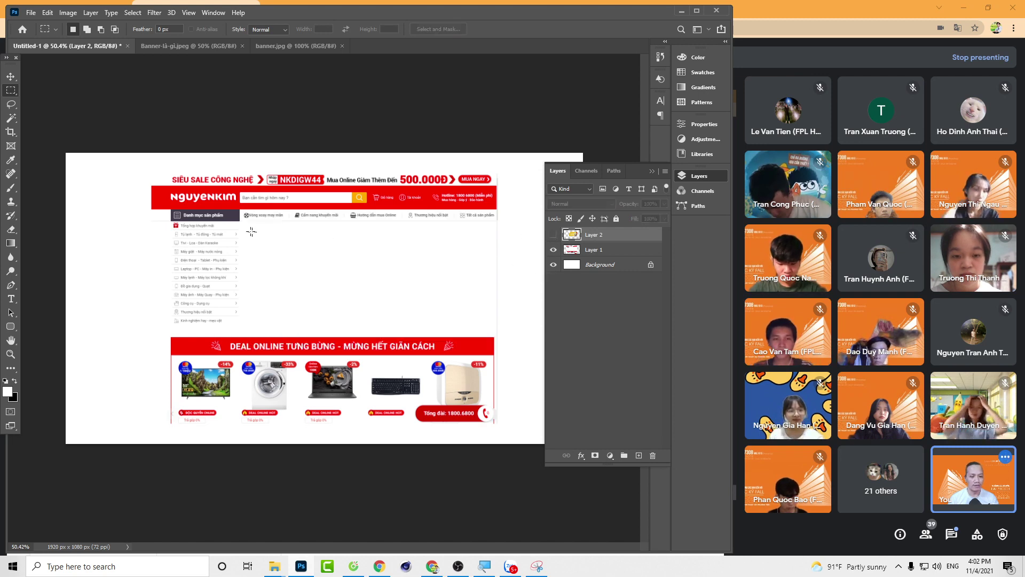
# Step: Mask Layer 2's Banner là gì image to a rectangle over the blank area below the menu bar
pyautogui.scroll(2, 288, 260)
pyautogui.scroll(1, 288, 261)
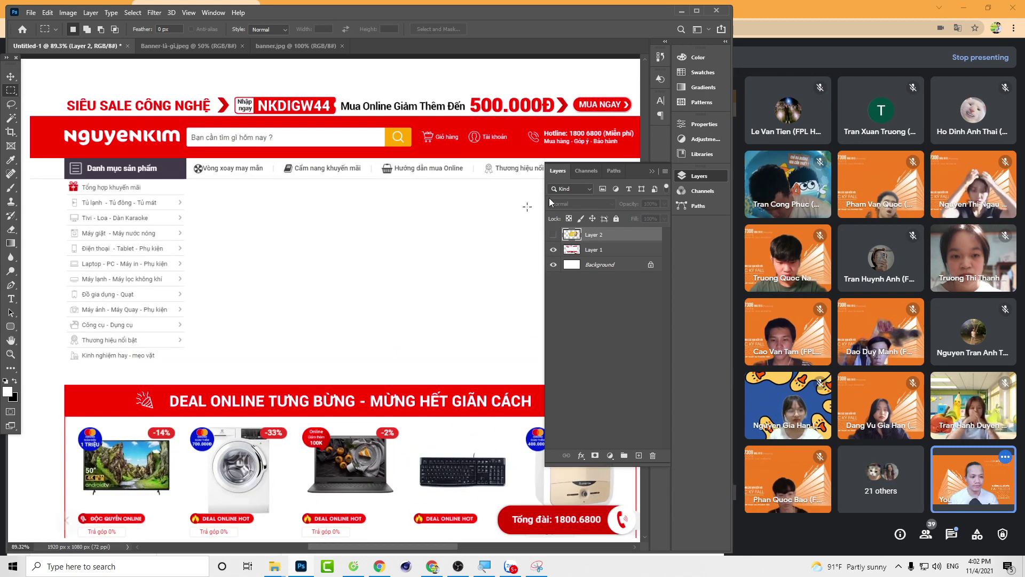
pyautogui.click(651, 171)
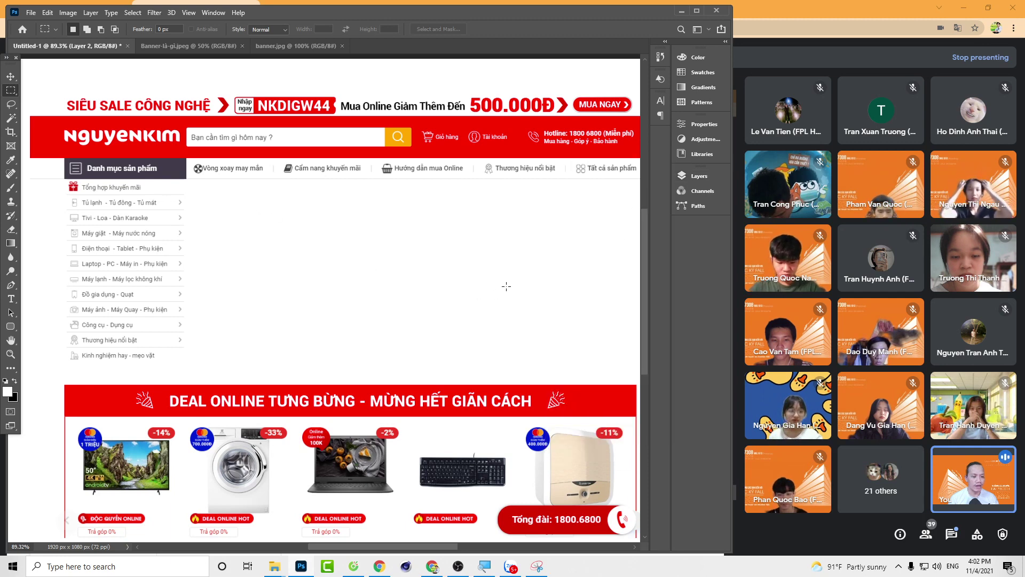
pyautogui.moveTo(508, 287); pyautogui.dragTo(428, 275)
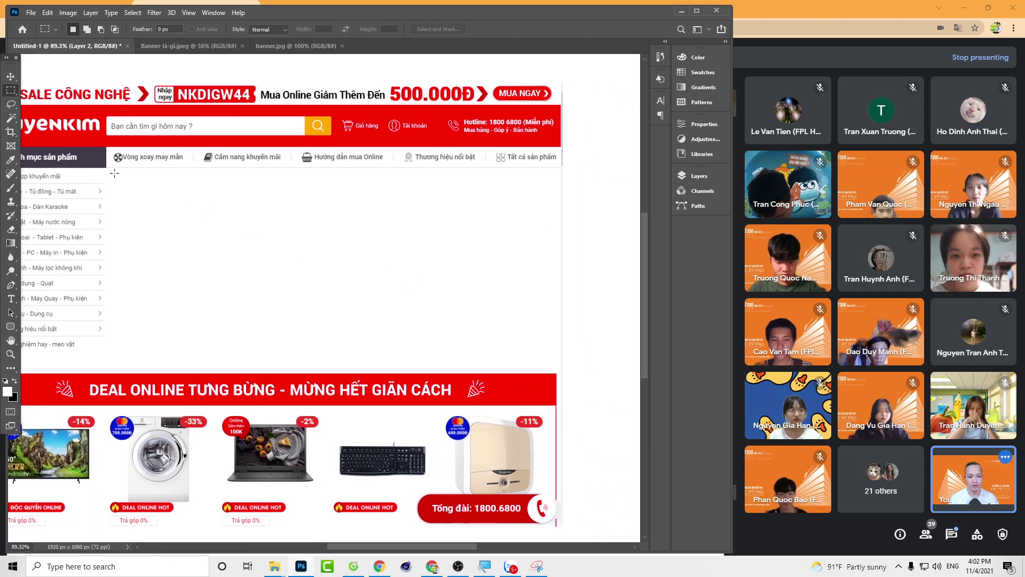
pyautogui.moveTo(112, 172); pyautogui.dragTo(556, 365)
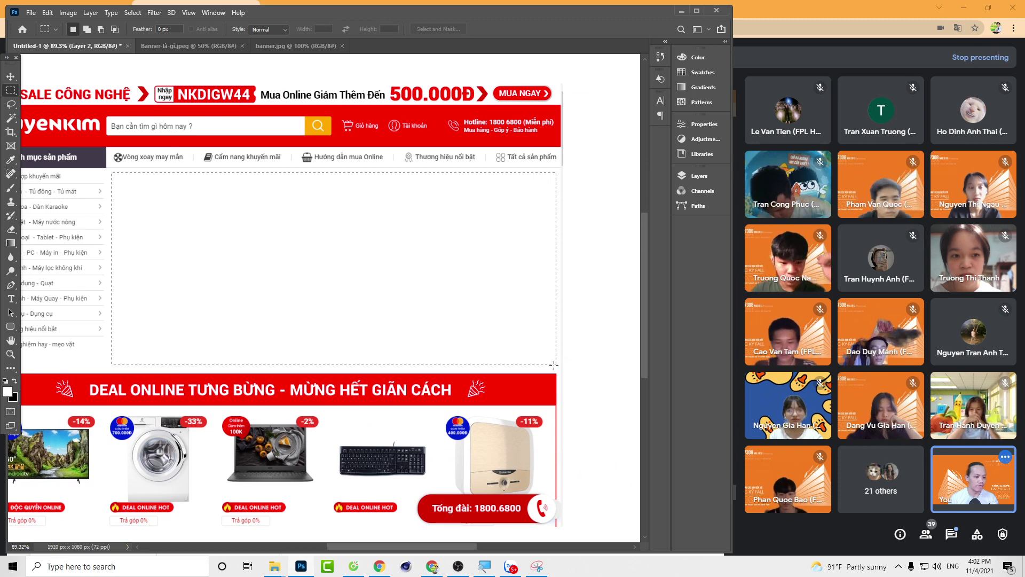
pyautogui.click(708, 178)
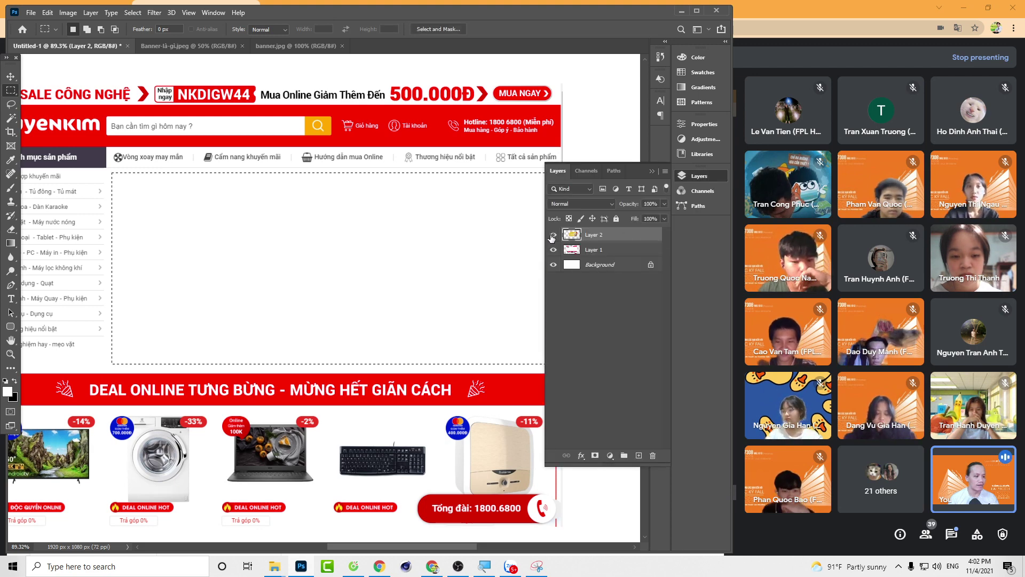
pyautogui.click(553, 235)
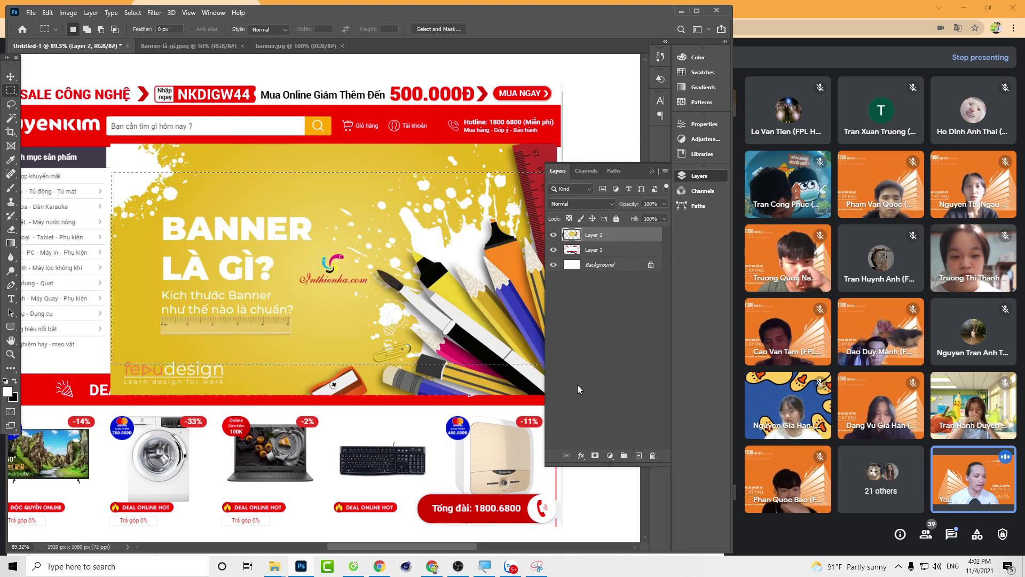
pyautogui.click(595, 456)
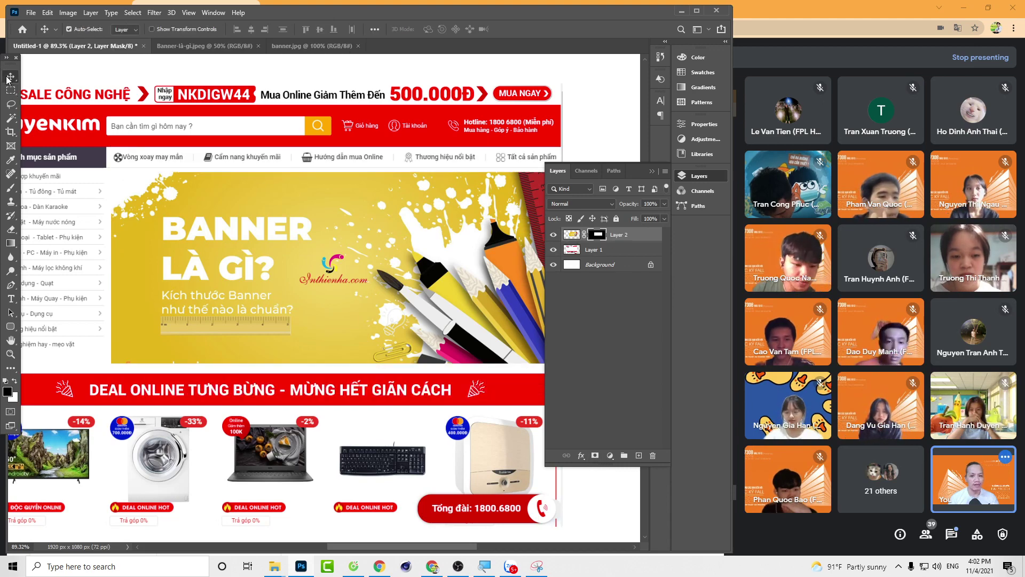
pyautogui.press('Tab')
# Step: Check the webpage and banner layers by toggling their visibility off and on
pyautogui.scroll(-5, 344, 259)
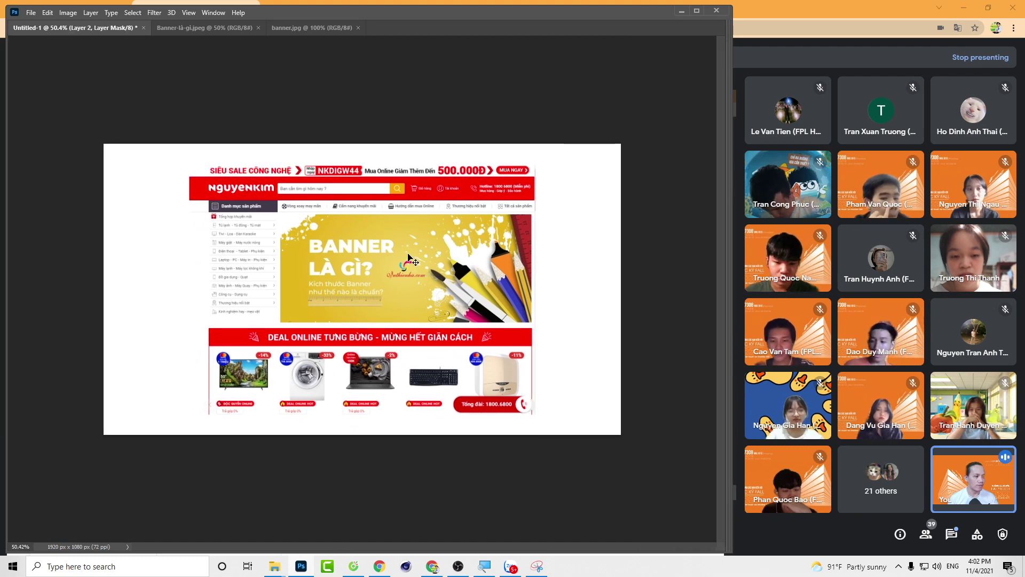
pyautogui.press('Tab')
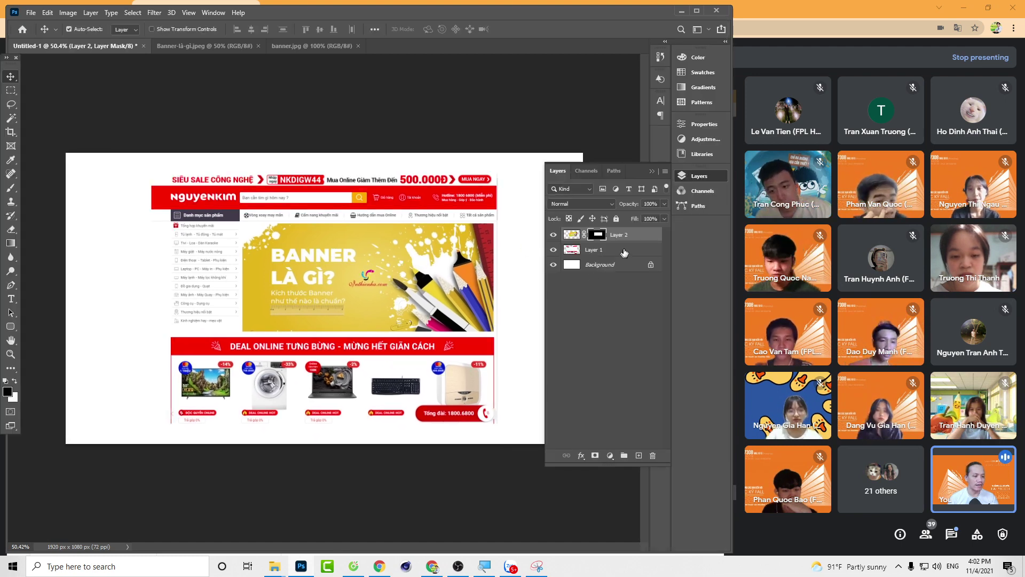
pyautogui.keyDown('shift'); pyautogui.click(575, 253); pyautogui.keyUp('shift')
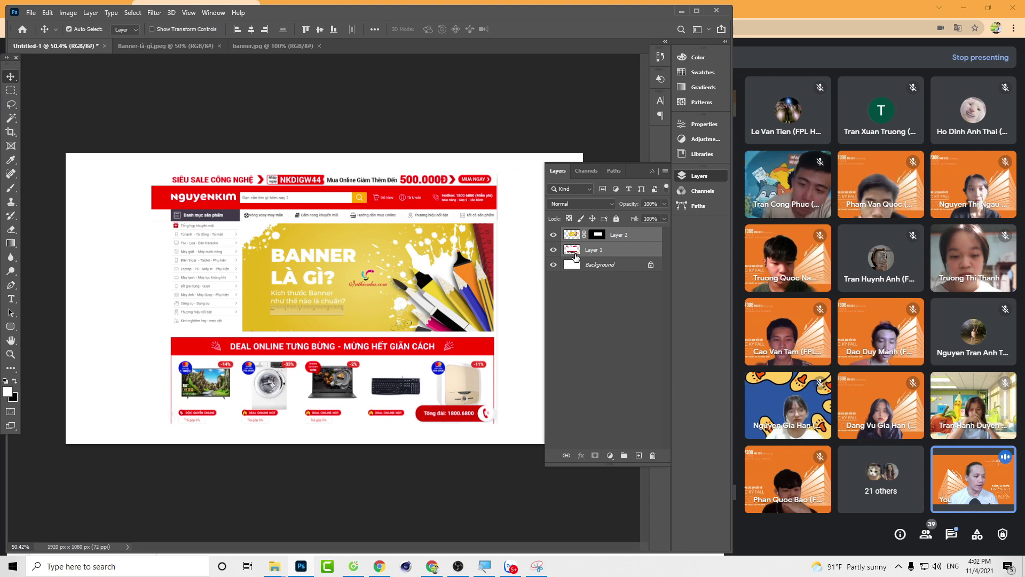
pyautogui.click(576, 258)
pyautogui.click(553, 249)
pyautogui.click(553, 249)
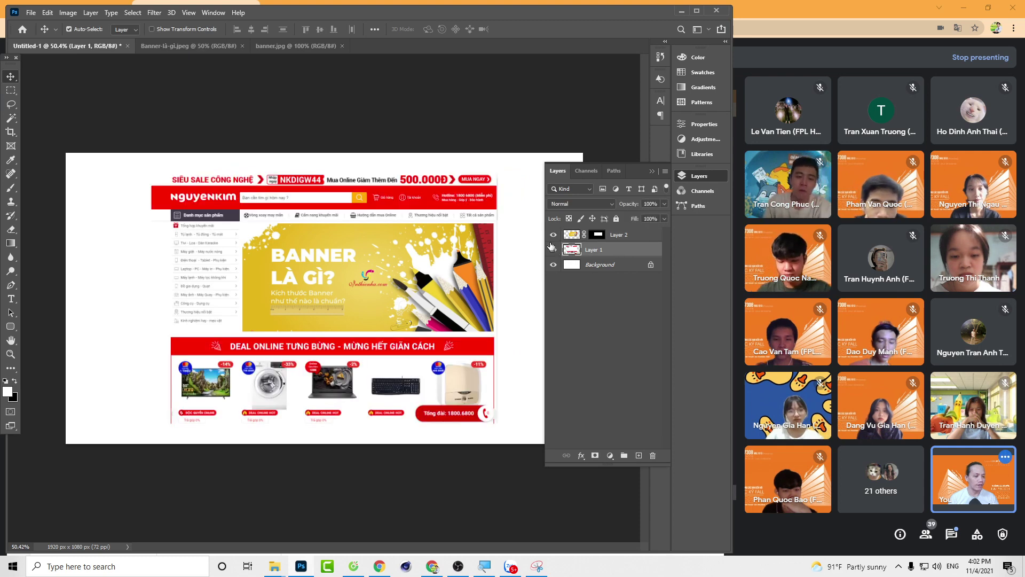
pyautogui.click(552, 235)
pyautogui.click(553, 235)
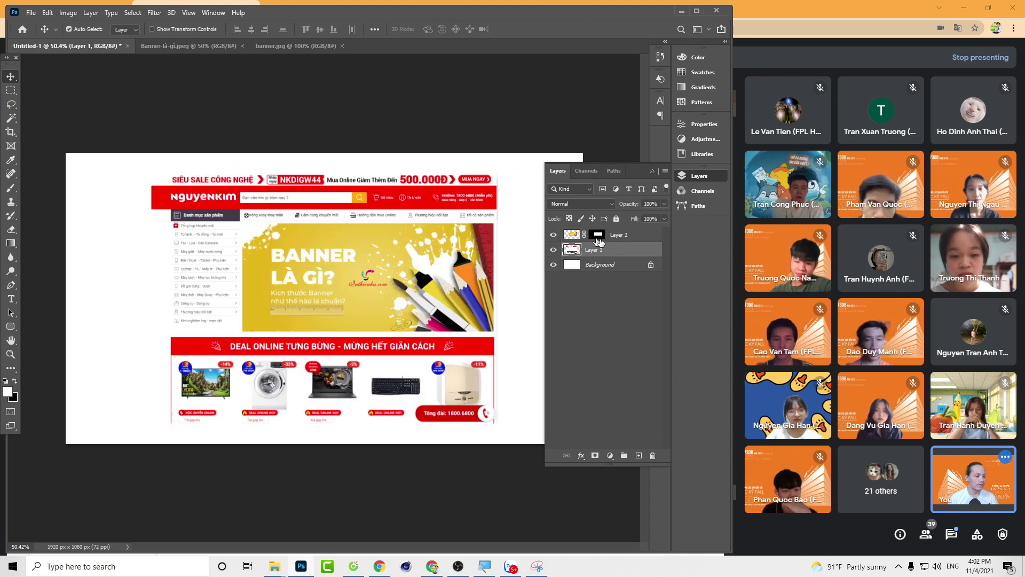
# Step: Group the banner and webpage layers with Ctrl+G and name the group 'web'
pyautogui.keyDown('shift'); pyautogui.click(644, 239); pyautogui.keyUp('shift')
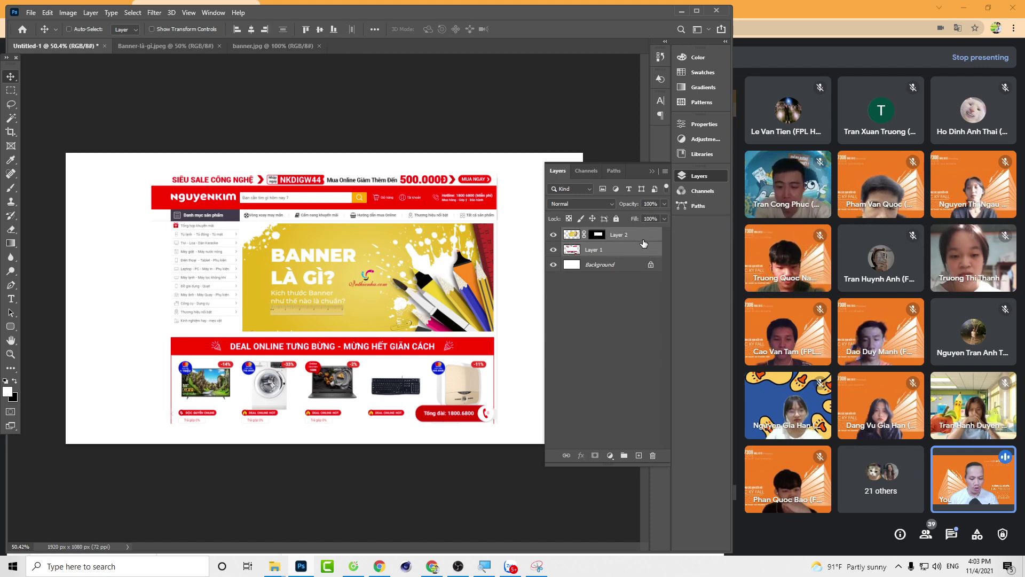
pyautogui.hotkey('ctrl', 'g')
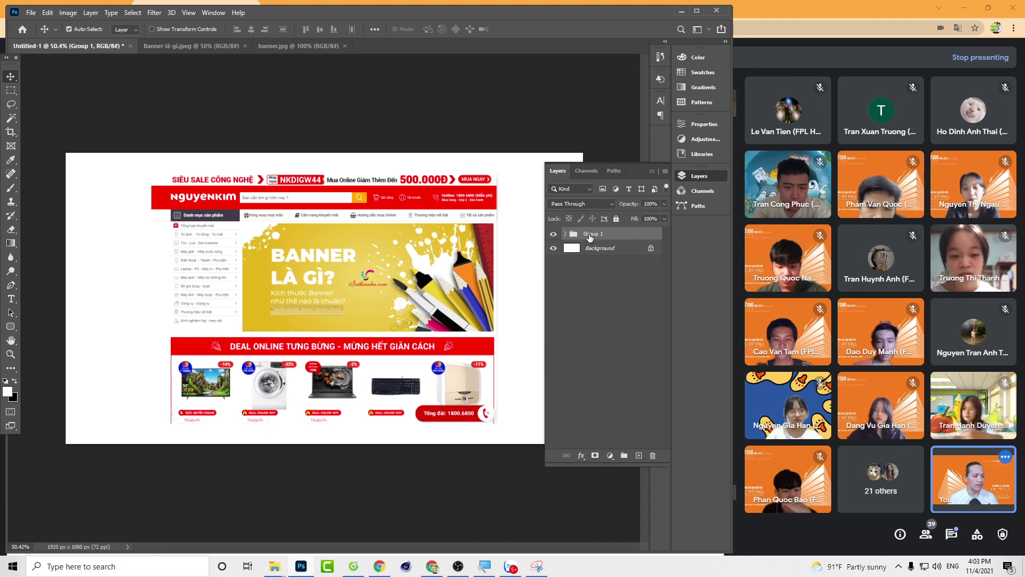
pyautogui.doubleClick(593, 234)
pyautogui.write('web')
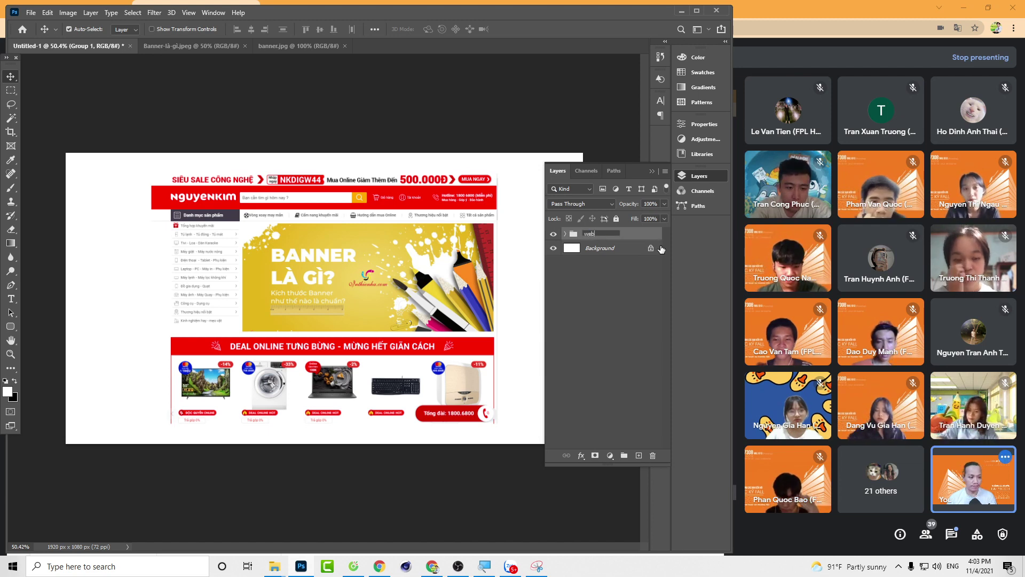
pyautogui.press('Return')
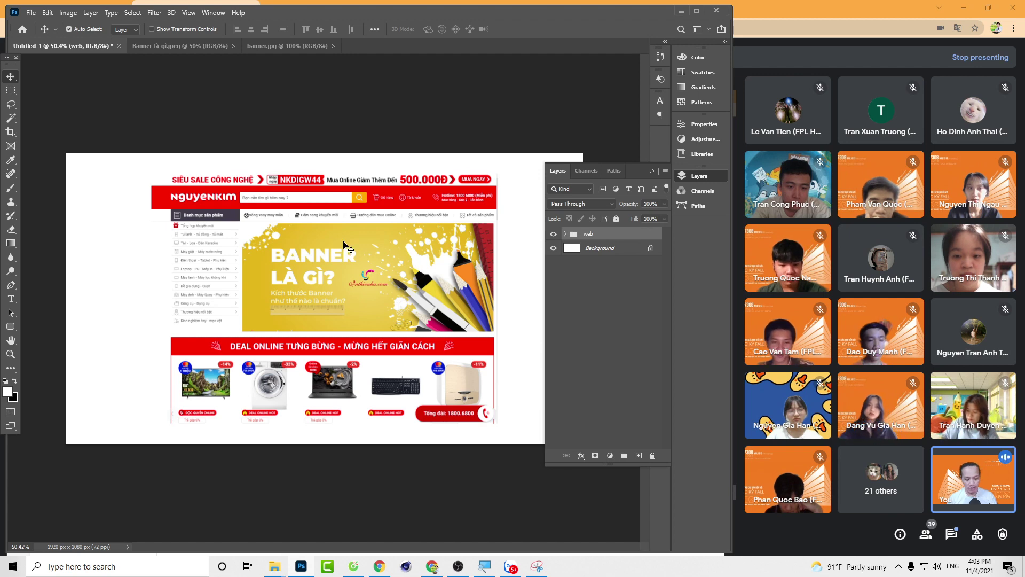
# Step: Try opening the laptop PNG from Downloads, then return to the browser's image search
pyautogui.hotkey('ctrl', 'o')
pyautogui.doubleClick(204, 240)
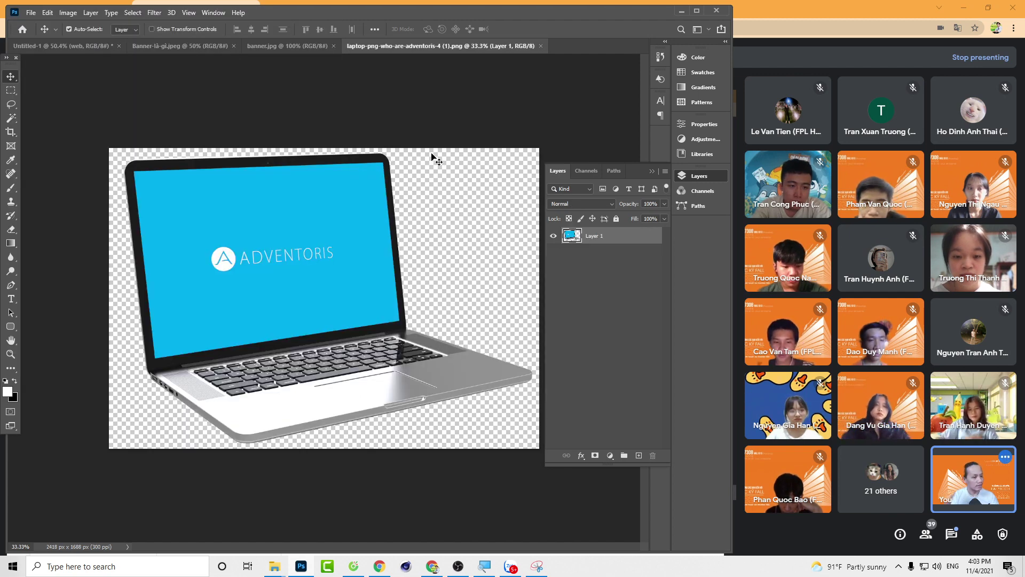
pyautogui.click(353, 566)
# Step: Search Google Images for 'laptop png transparent', filtered to Large size
pyautogui.moveTo(197, 67); pyautogui.dragTo(114, 68)
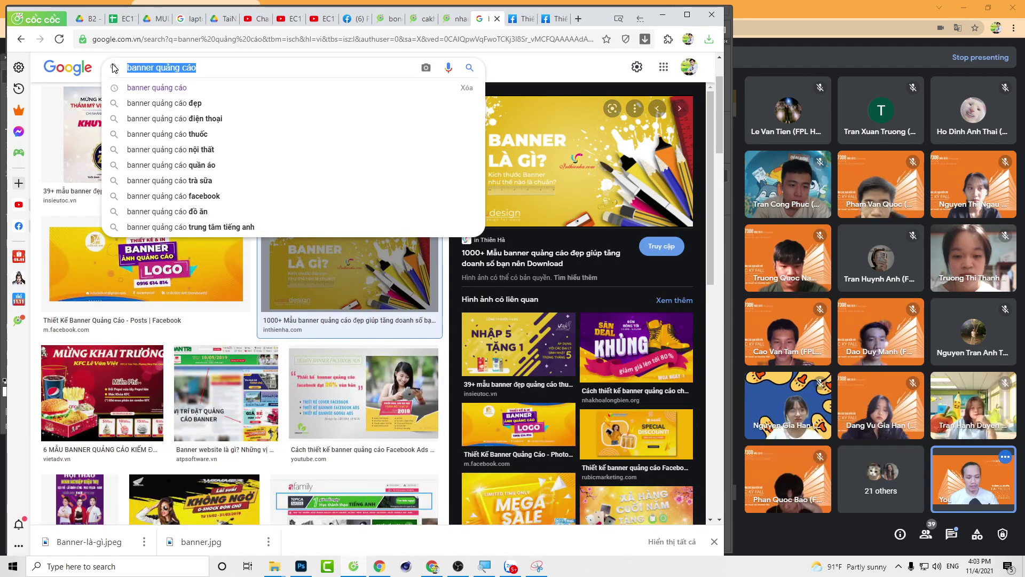
pyautogui.write('laptop ')
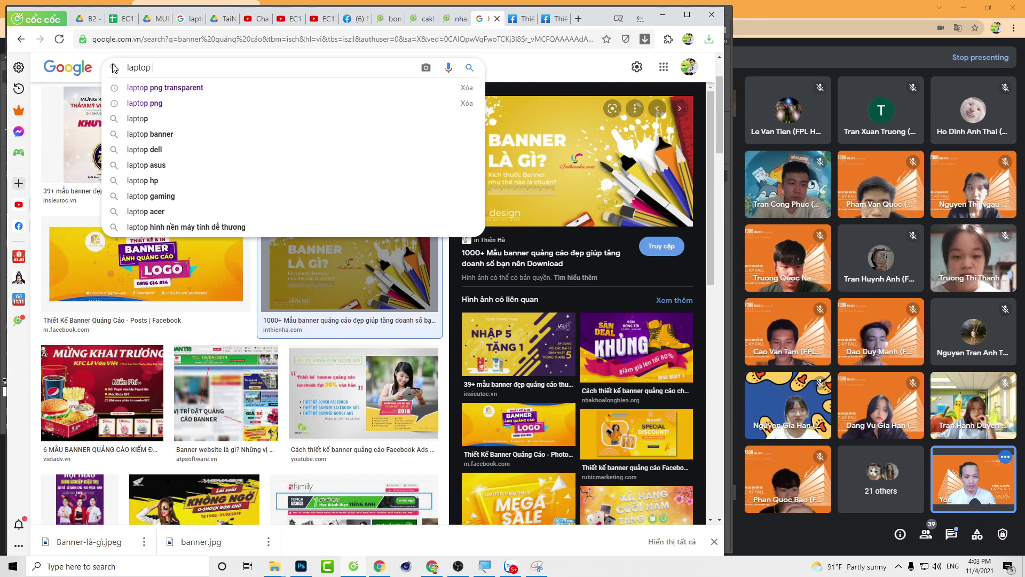
pyautogui.write('png')
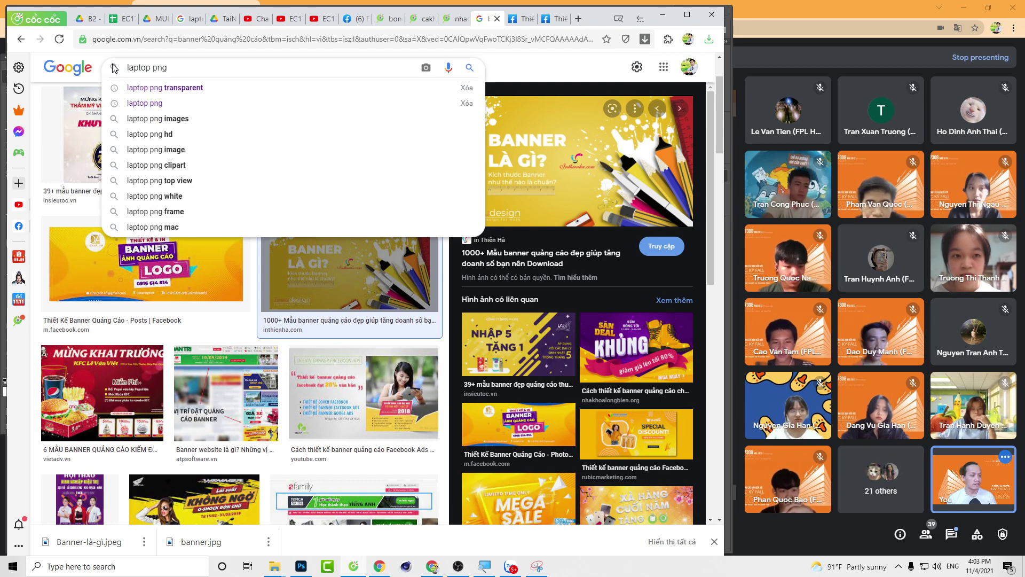
pyautogui.press('Down')
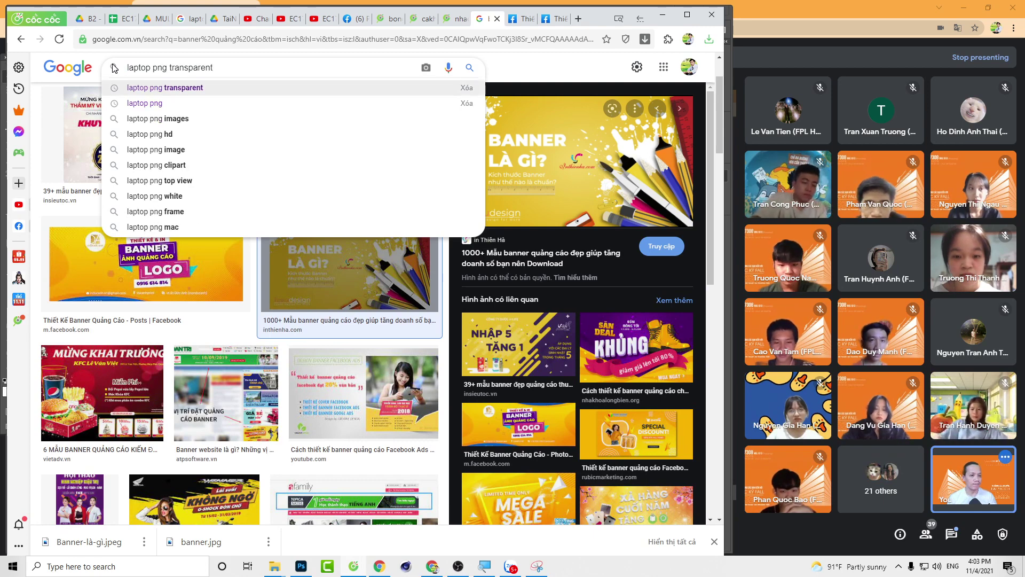
pyautogui.press('Return')
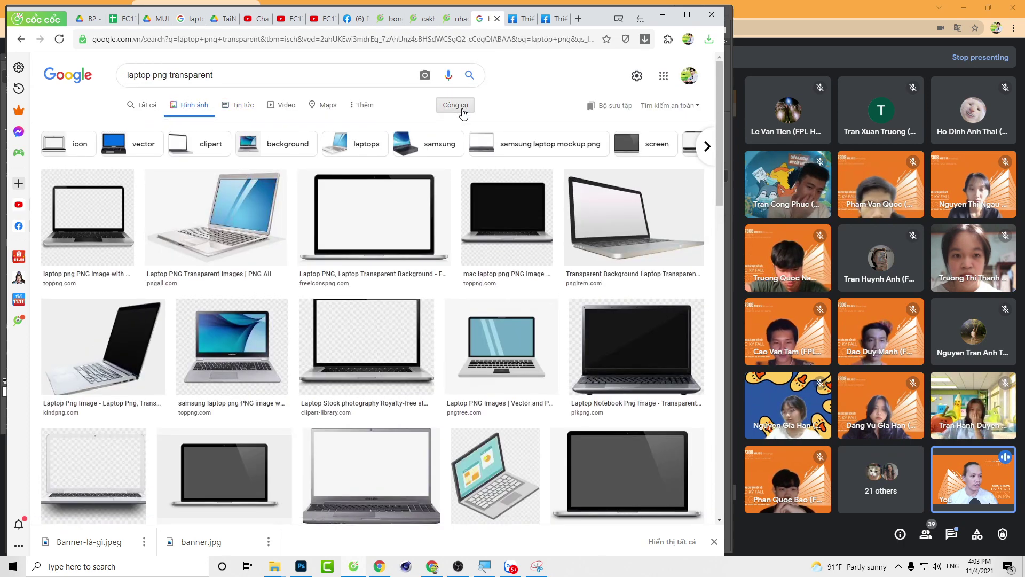
pyautogui.click(462, 110)
pyautogui.click(146, 126)
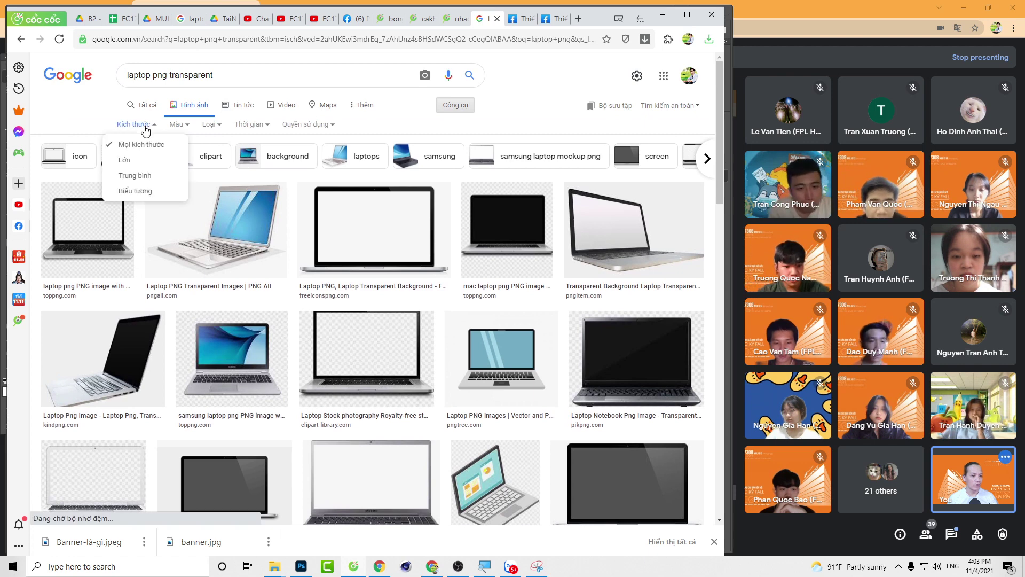
pyautogui.click(124, 160)
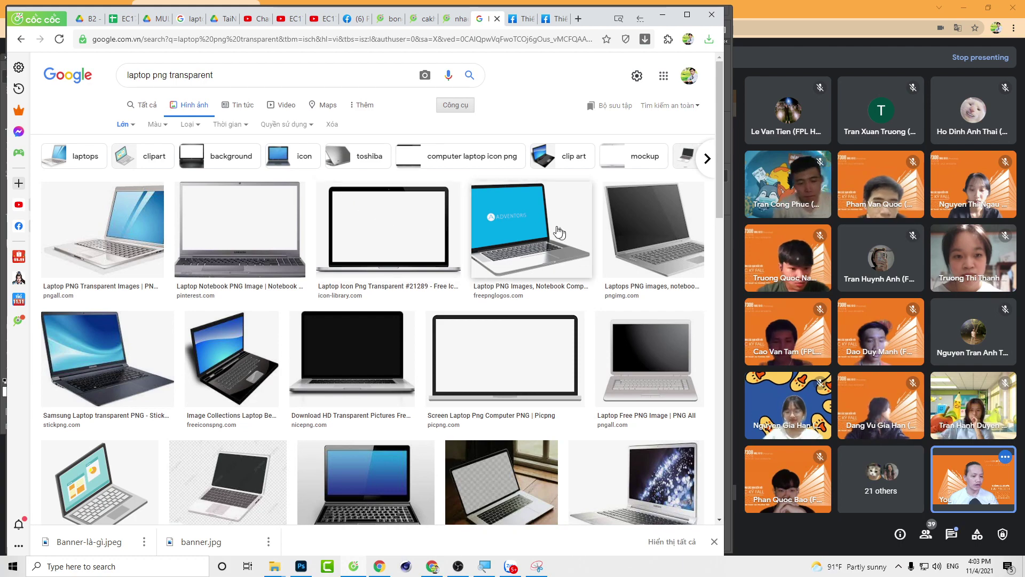
# Step: Save the Adventoris laptop image to Downloads with Save image as
pyautogui.click(527, 214)
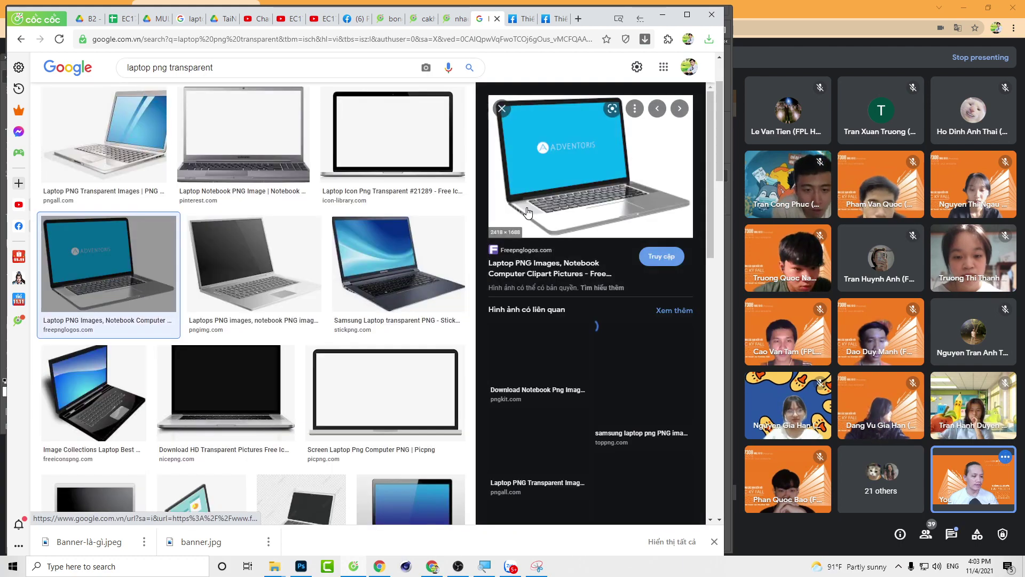
pyautogui.rightClick(557, 150)
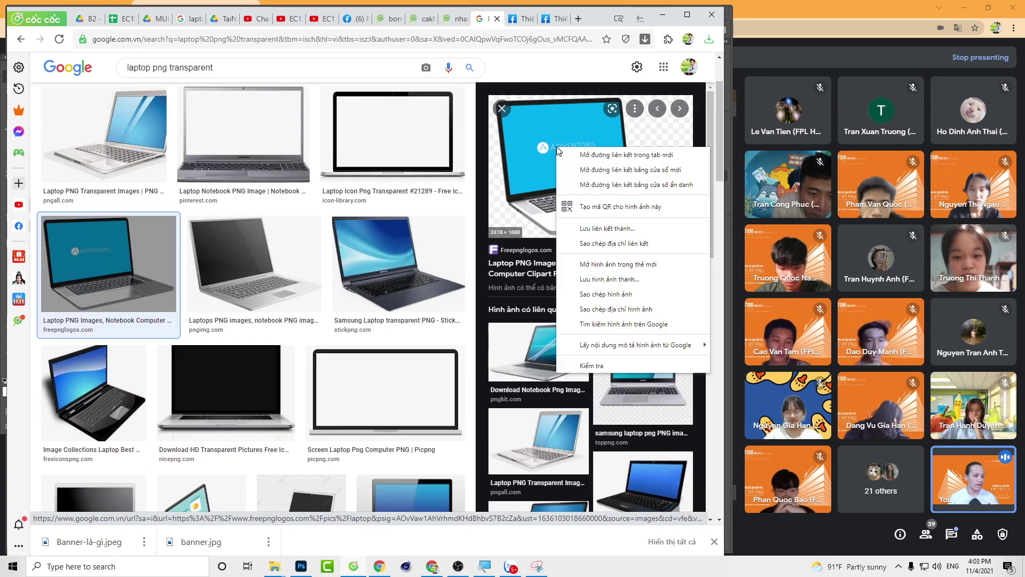
pyautogui.click(601, 279)
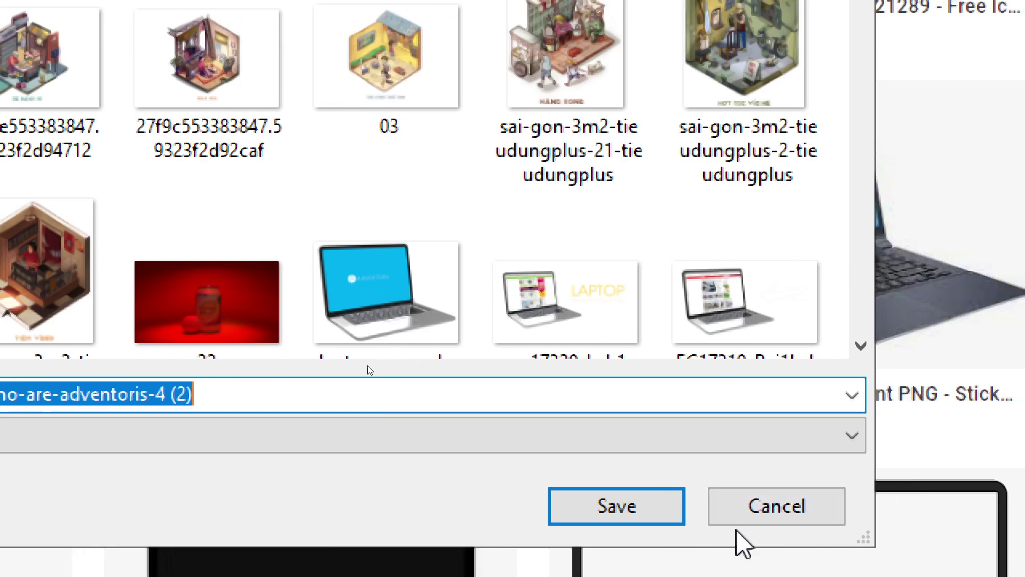
pyautogui.click(889, 506)
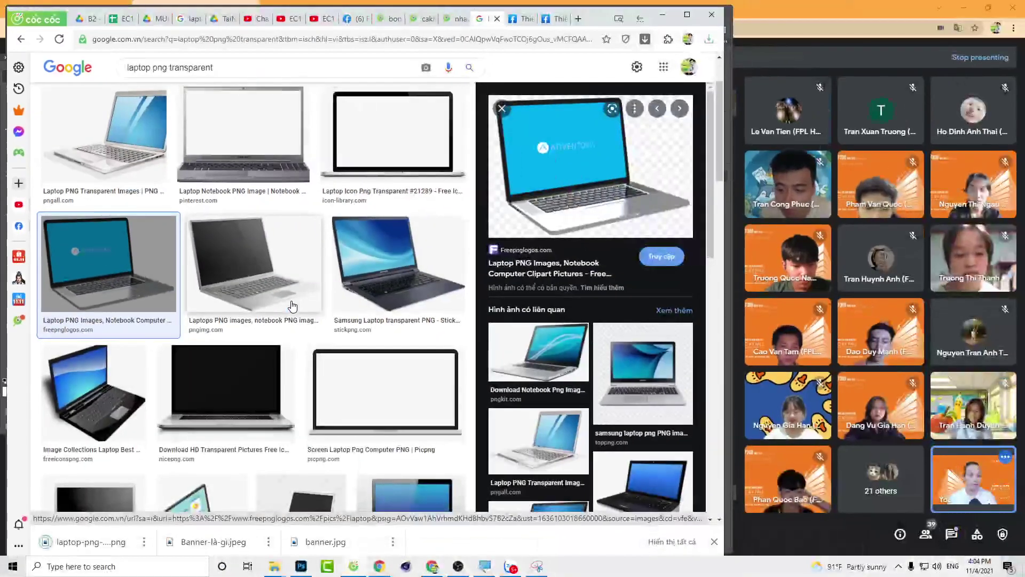
# Step: Back in Photoshop, select all of the laptop PNG and return to the Untitled-1 document
pyautogui.hotkey('alt', 'Tab')
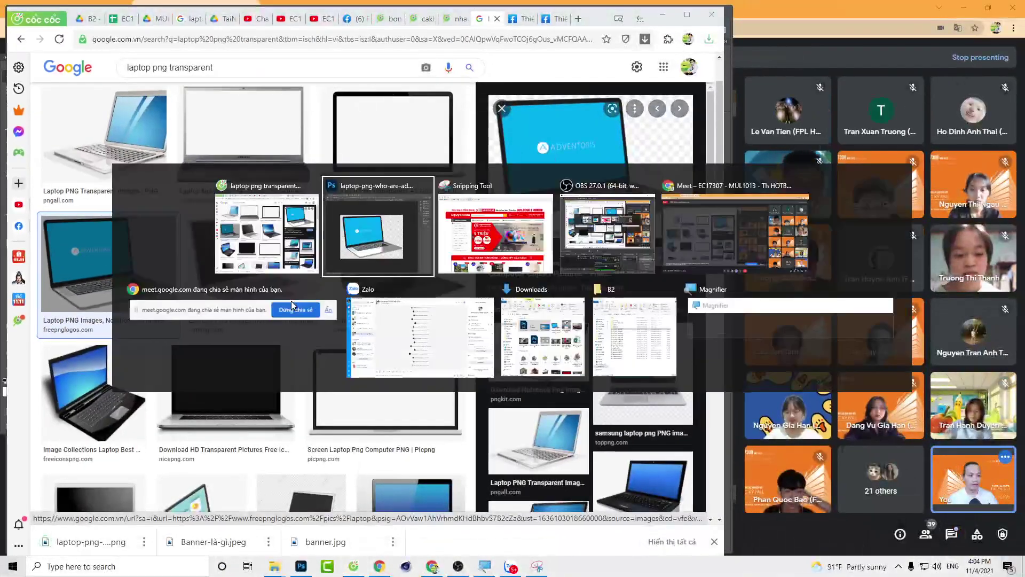
pyautogui.hotkey('ctrl', 'Tab')
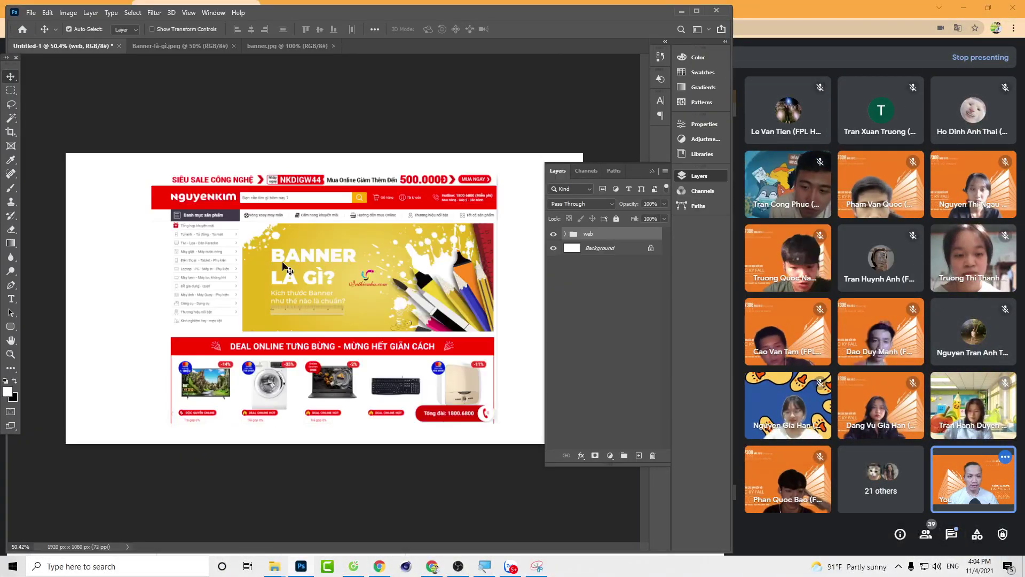
pyautogui.hotkey('ctrl', 'o')
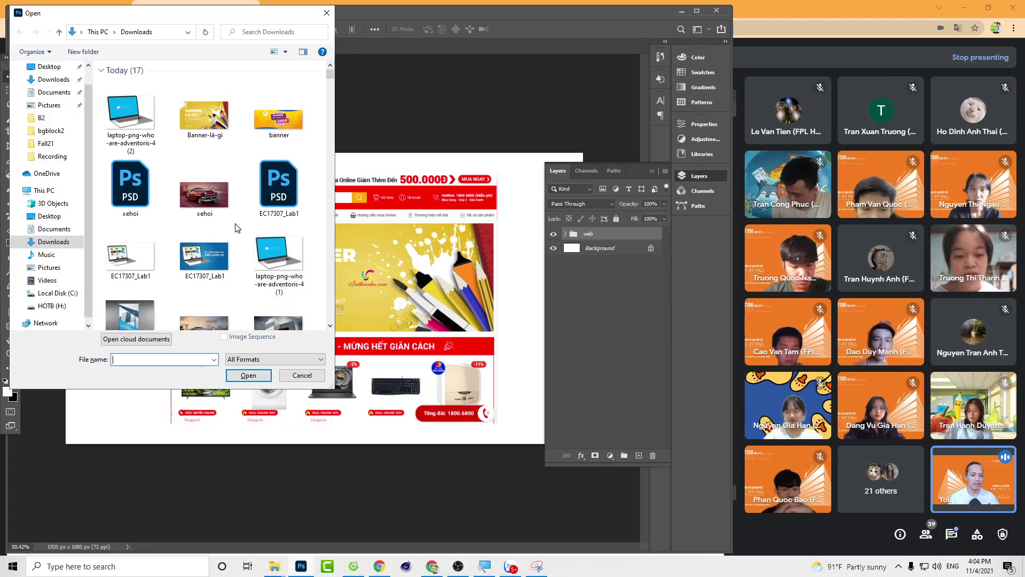
pyautogui.press('Escape')
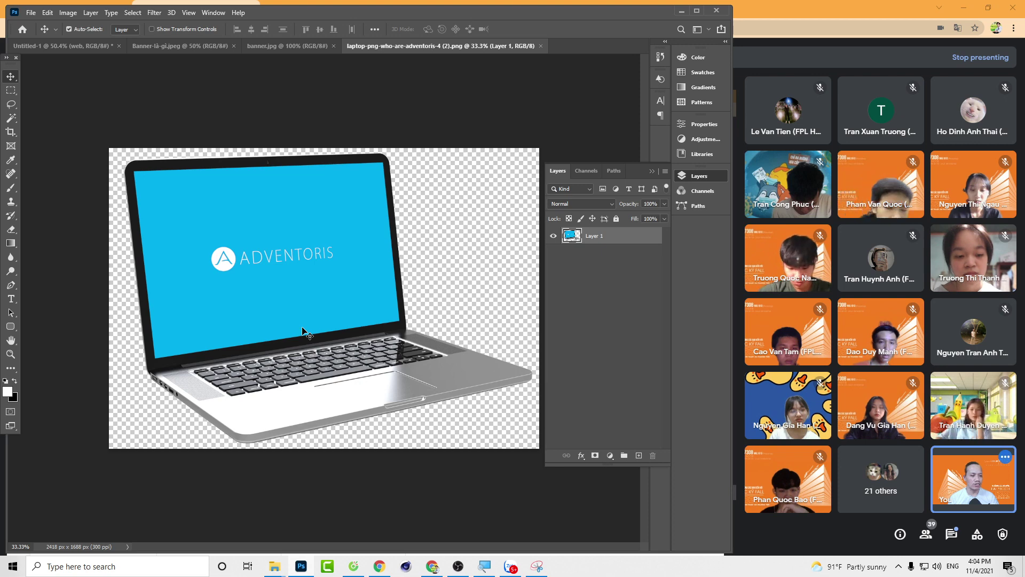
pyautogui.hotkey('ctrl', 'a')
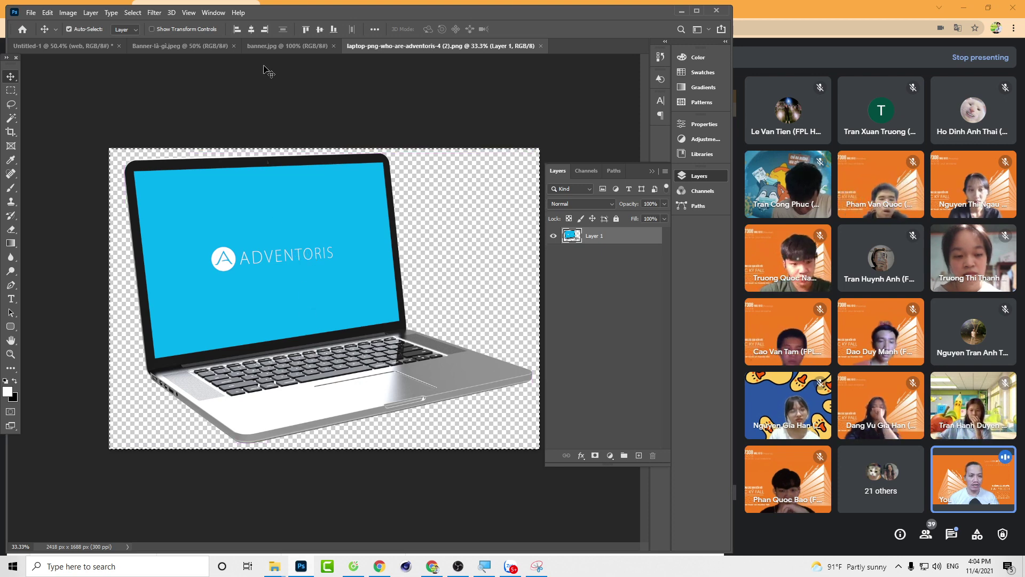
pyautogui.click(96, 47)
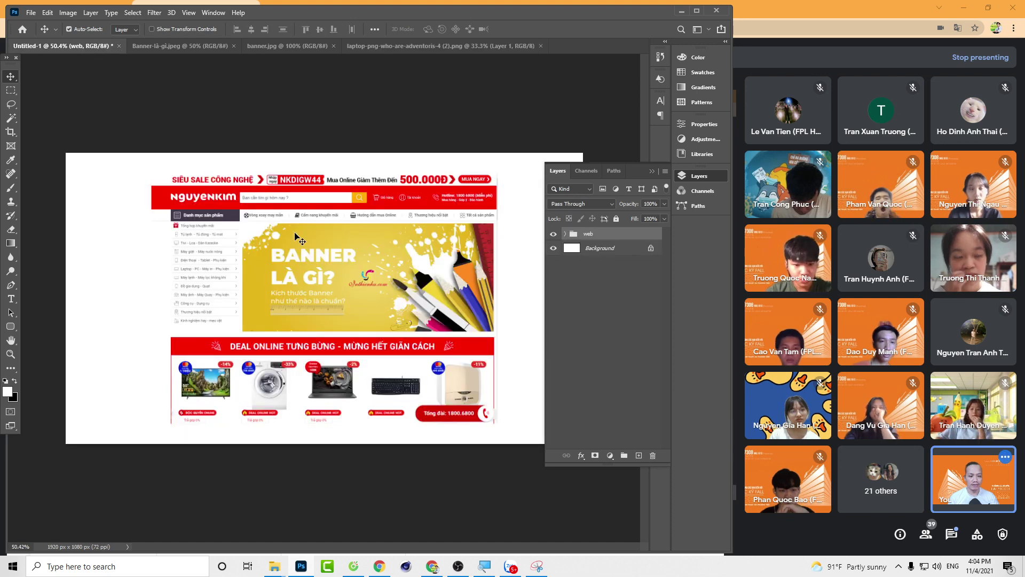
# Step: Paste the laptop as Layer 3, then undo a trial 62% top-left resize to keep it full size
pyautogui.press('ctrl')
pyautogui.hotkey('ctrl', 'v')
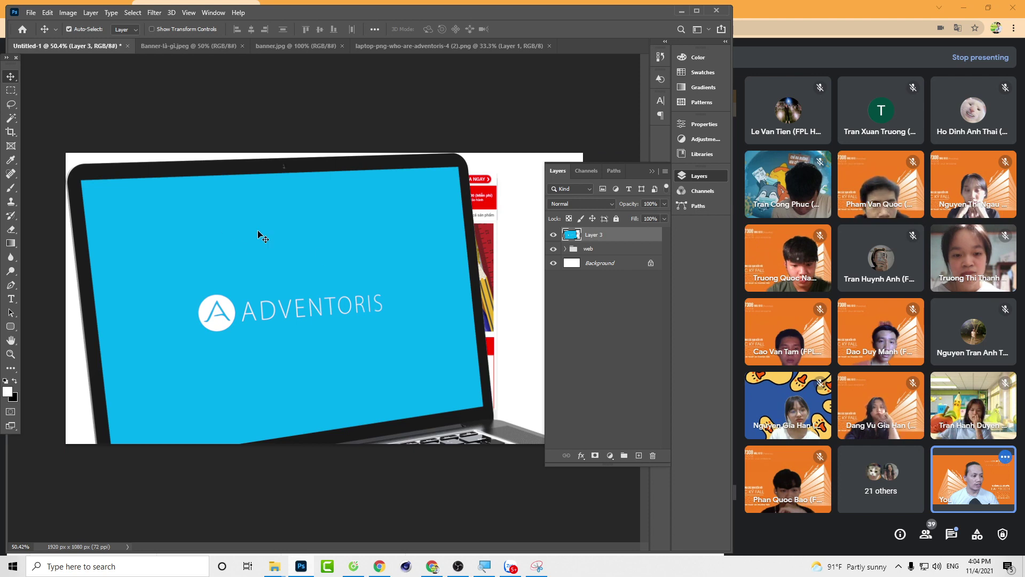
pyautogui.hotkey('ctrl', 't')
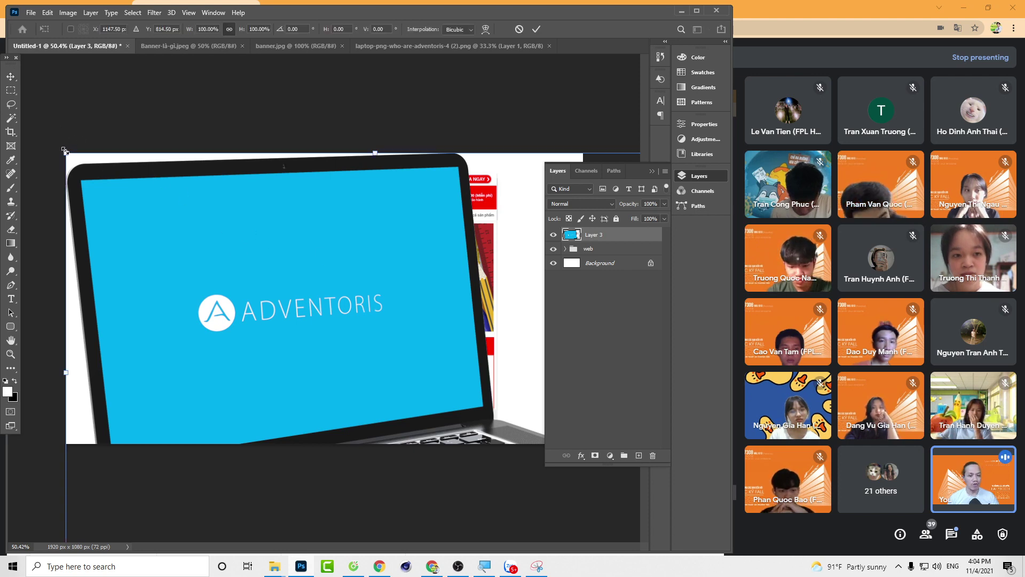
pyautogui.moveTo(64, 151); pyautogui.dragTo(298, 318)
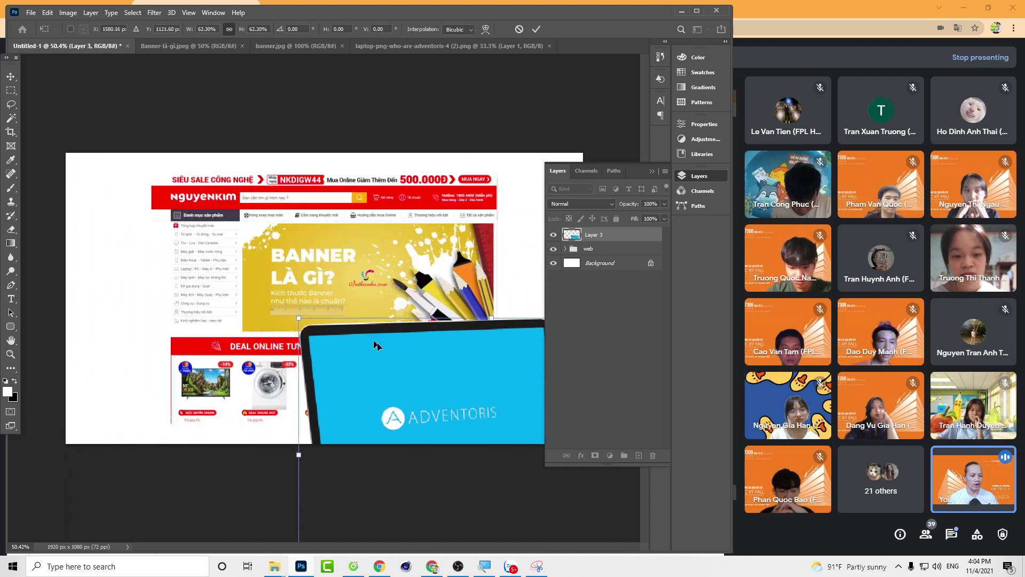
pyautogui.moveTo(377, 345); pyautogui.dragTo(204, 251)
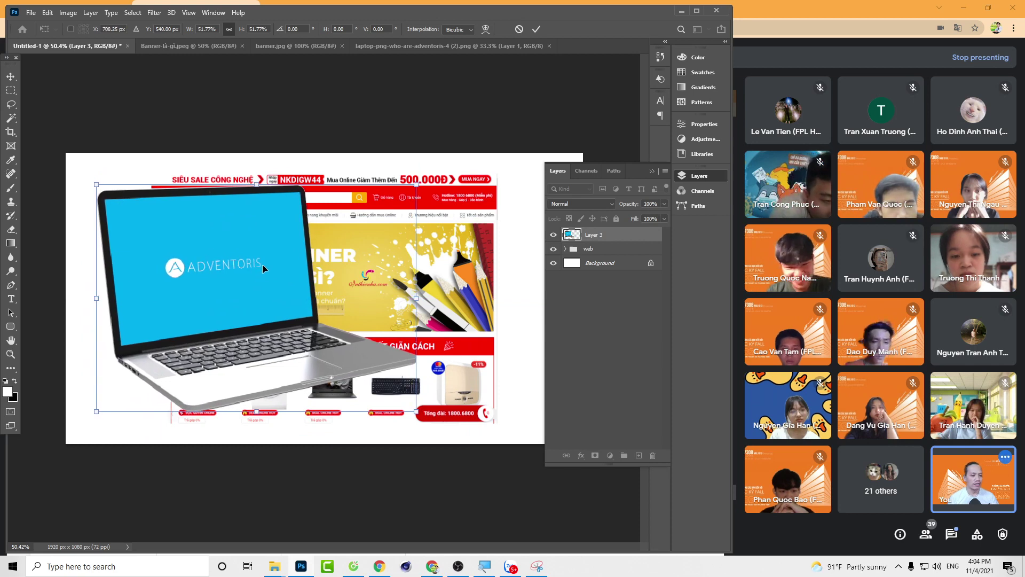
pyautogui.press('Return')
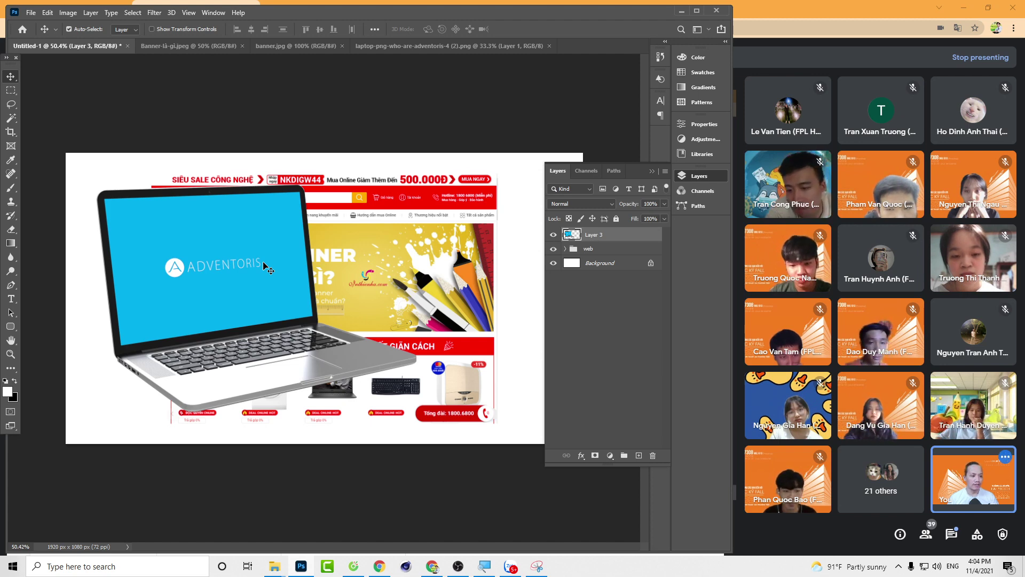
pyautogui.hotkey('ctrl', 'z')
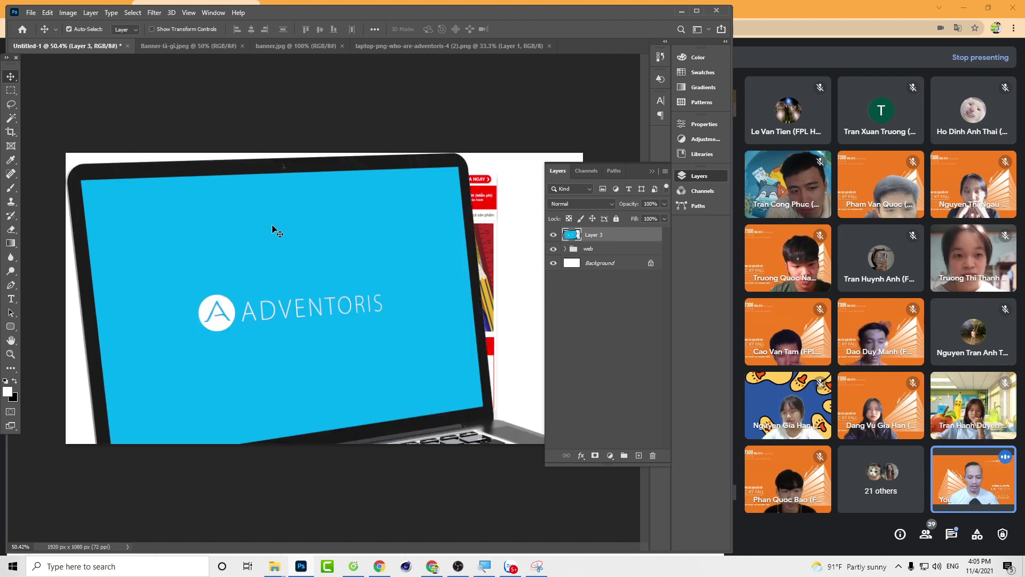
# Step: Scale Layer 3 to 50% width, move it left, and place it beneath the web group
pyautogui.hotkey('ctrl', 't')
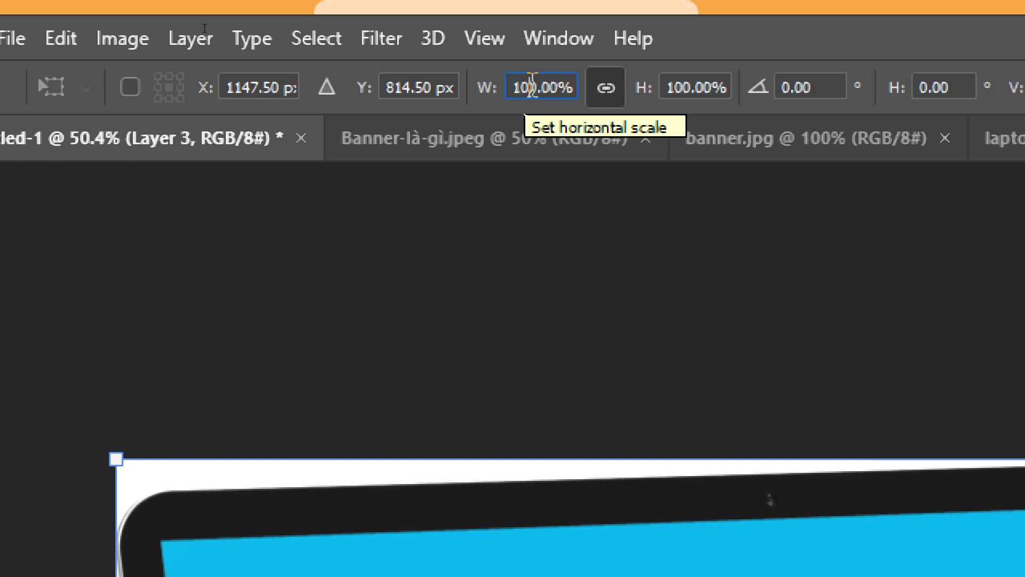
pyautogui.click(532, 86)
pyautogui.write('50')
pyautogui.press('Return')
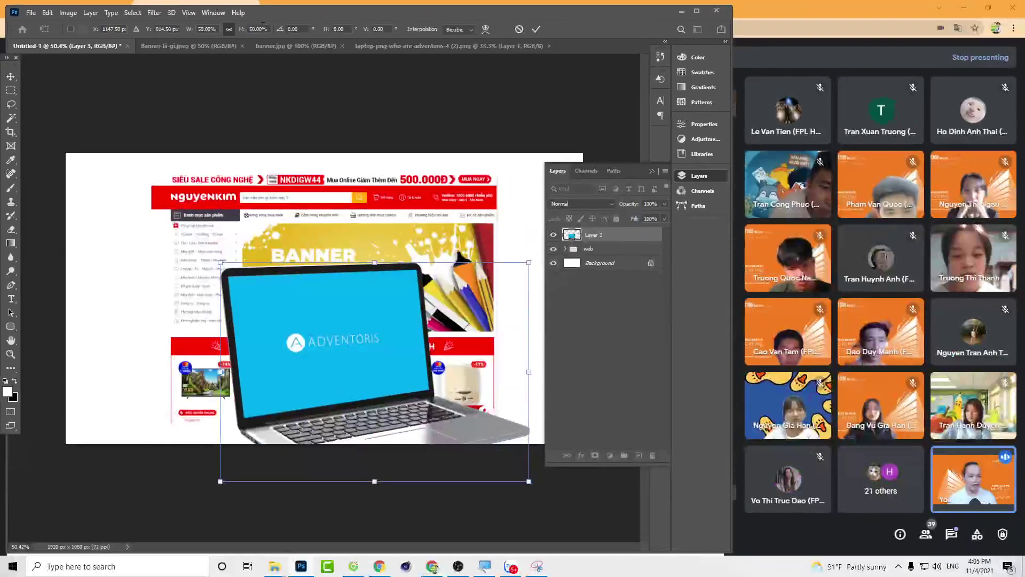
pyautogui.moveTo(462, 440); pyautogui.dragTo(420, 409)
pyautogui.moveTo(317, 309); pyautogui.dragTo(224, 268)
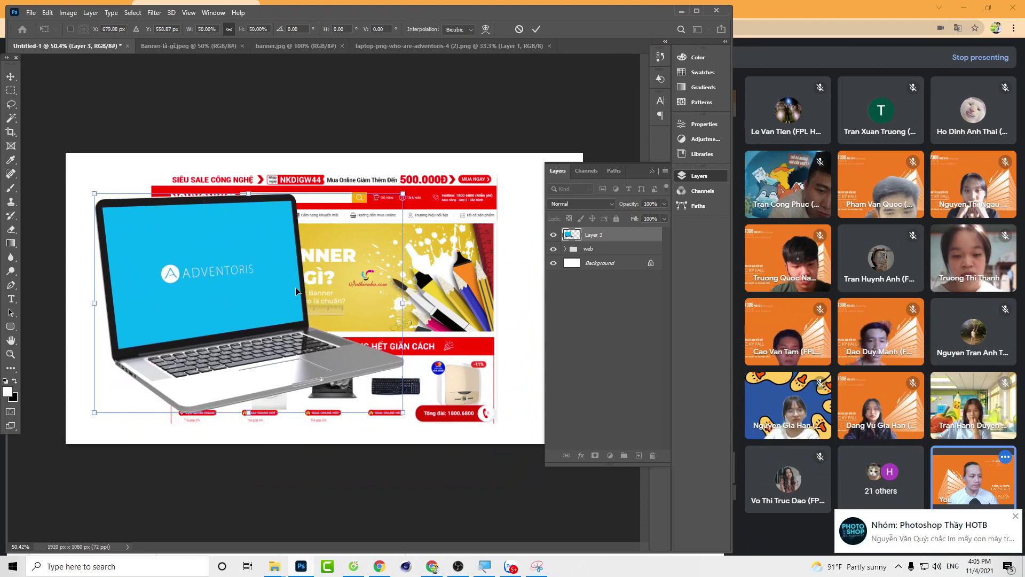
pyautogui.press('Return')
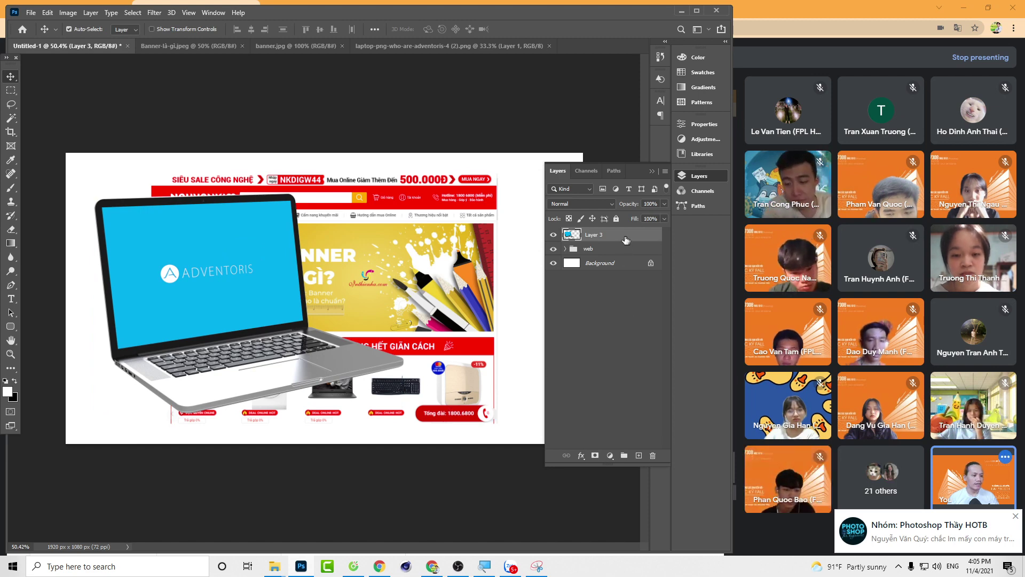
pyautogui.moveTo(626, 240); pyautogui.dragTo(621, 260)
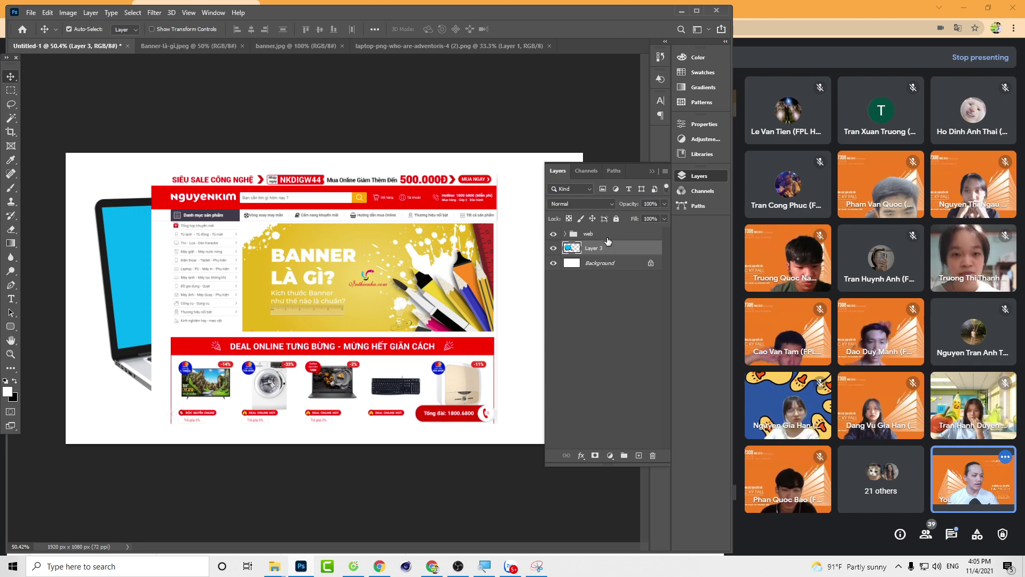
# Step: Scale the web group down to roughly screen size and move it over the laptop screen
pyautogui.click(607, 236)
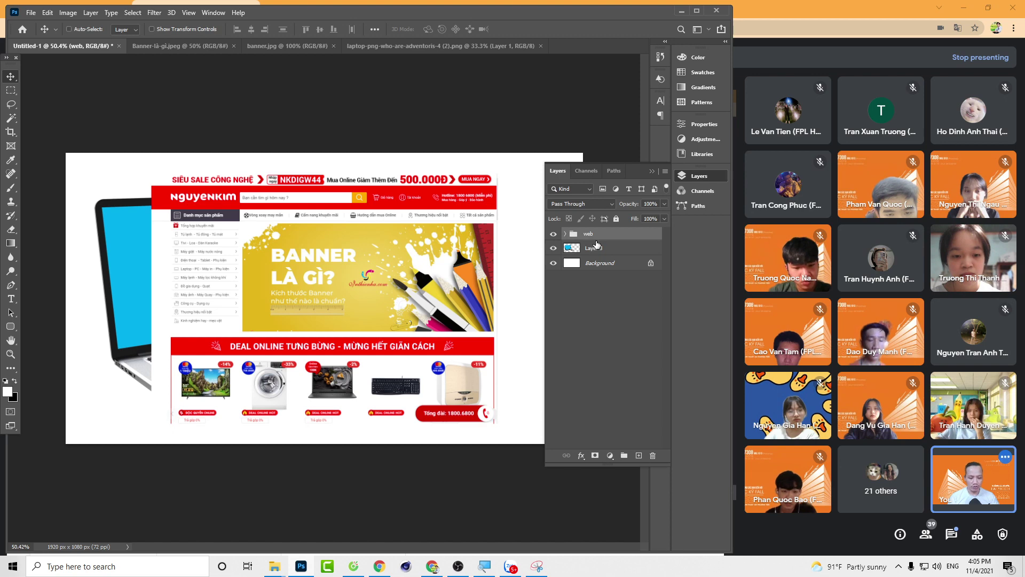
pyautogui.hotkey('ctrl', 't')
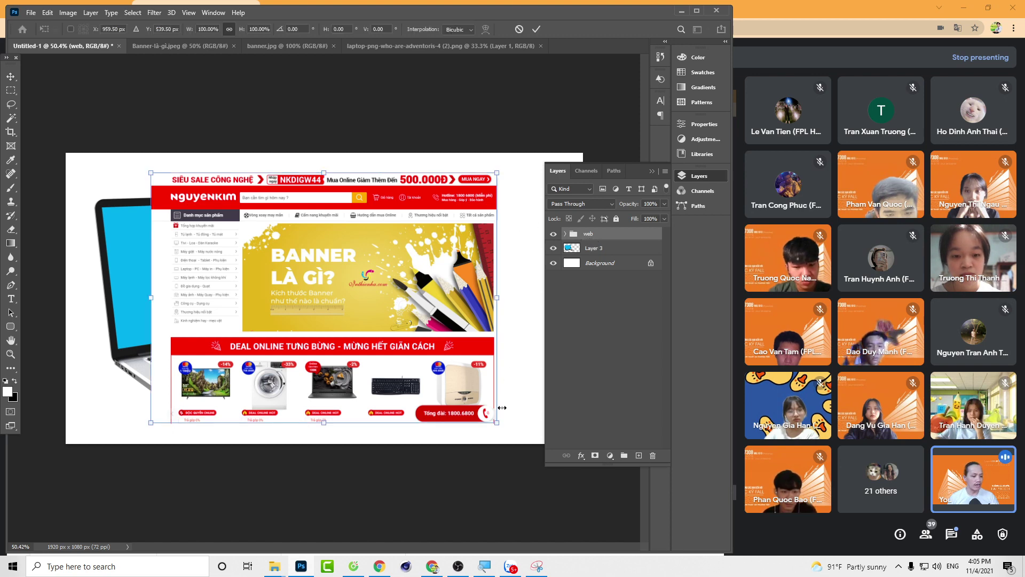
pyautogui.moveTo(497, 422); pyautogui.dragTo(353, 320)
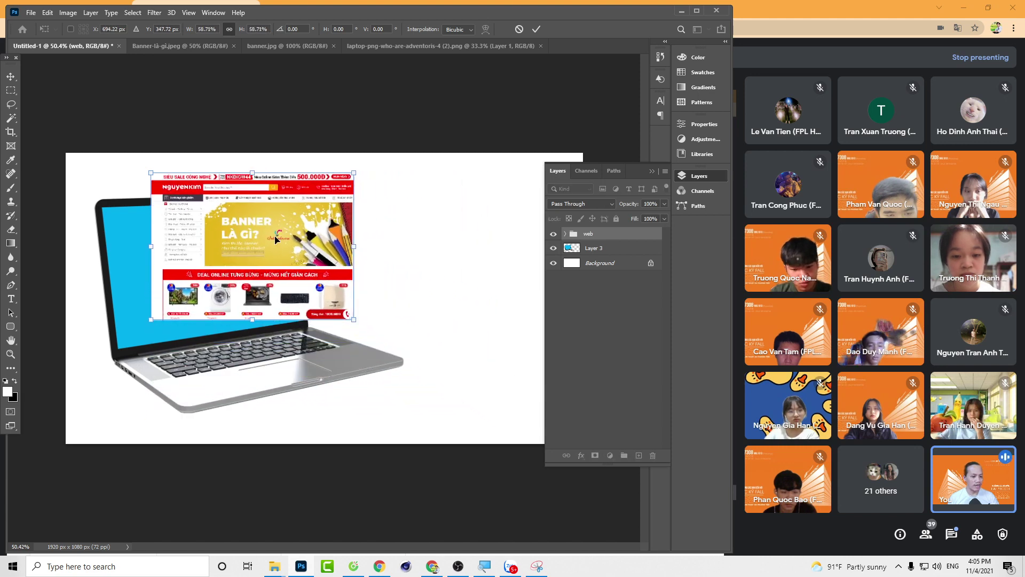
pyautogui.moveTo(275, 239); pyautogui.dragTo(224, 267)
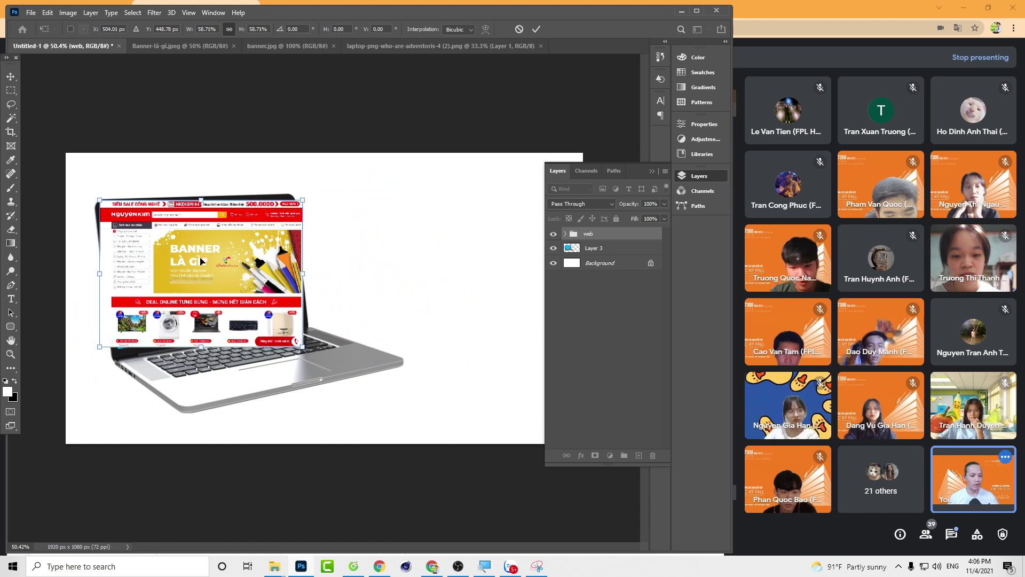
pyautogui.scroll(2, 279, 289)
pyautogui.scroll(3, 178, 283)
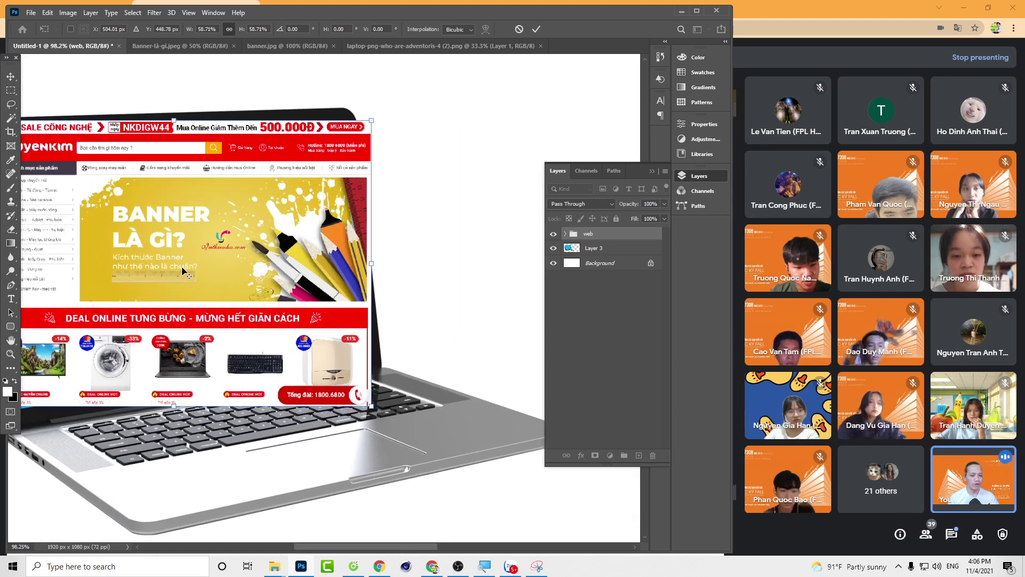
pyautogui.hotkey('alt', 'space')
pyautogui.press('Escape')
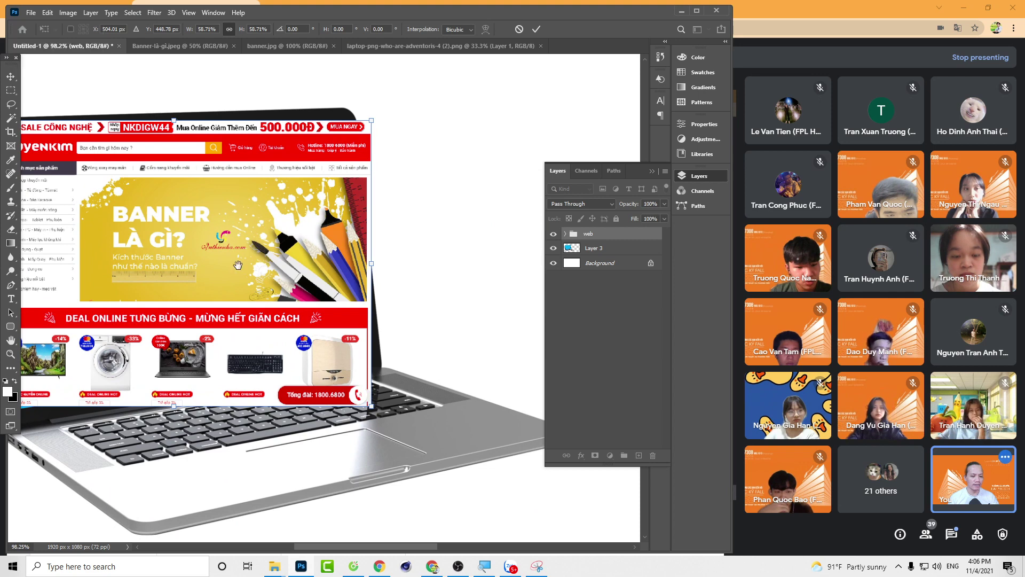
pyautogui.moveTo(212, 220); pyautogui.dragTo(326, 214)
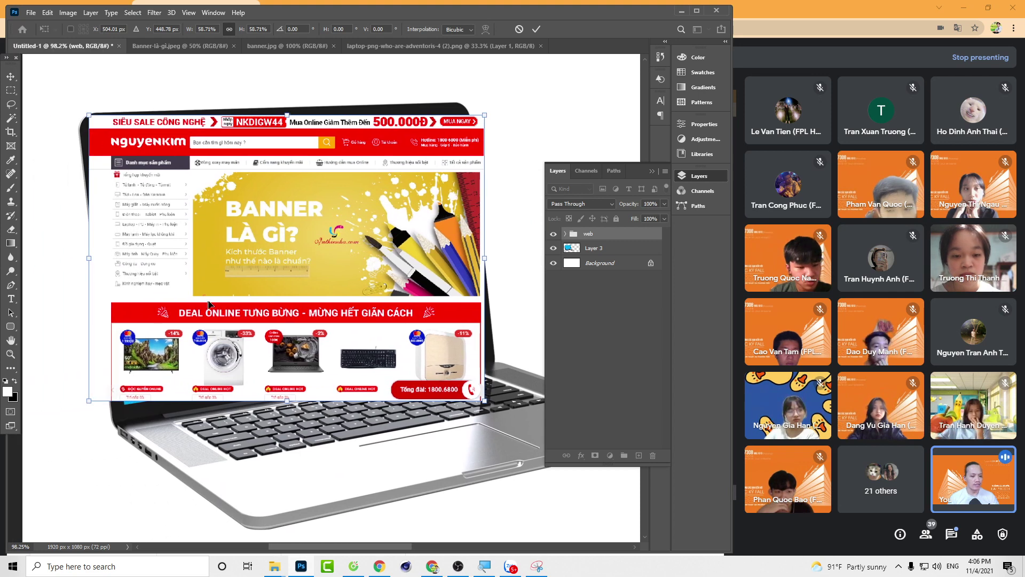
# Step: Distort the web group's four corners onto the laptop screen's corners and apply
pyautogui.rightClick(328, 197)
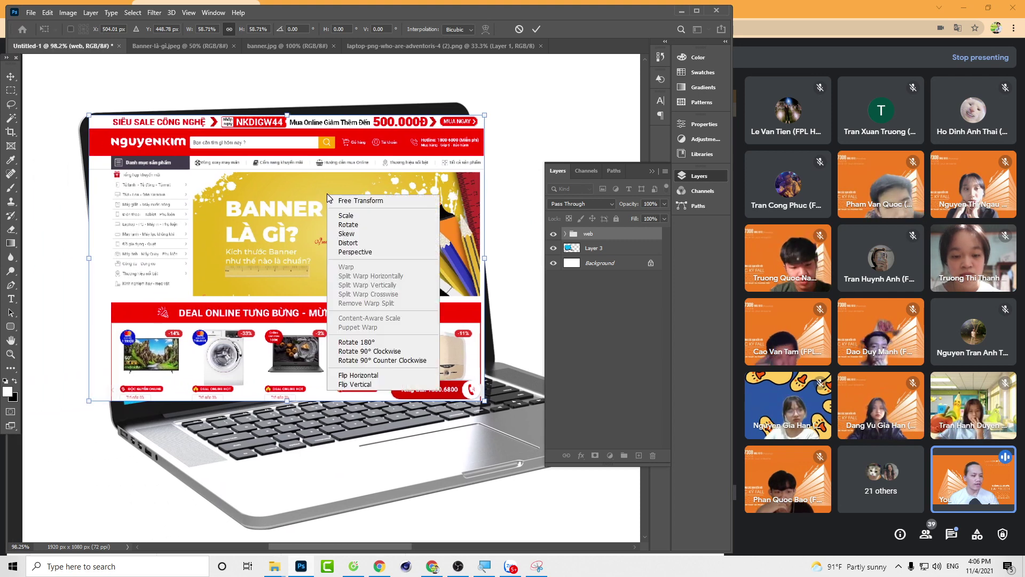
pyautogui.click(352, 244)
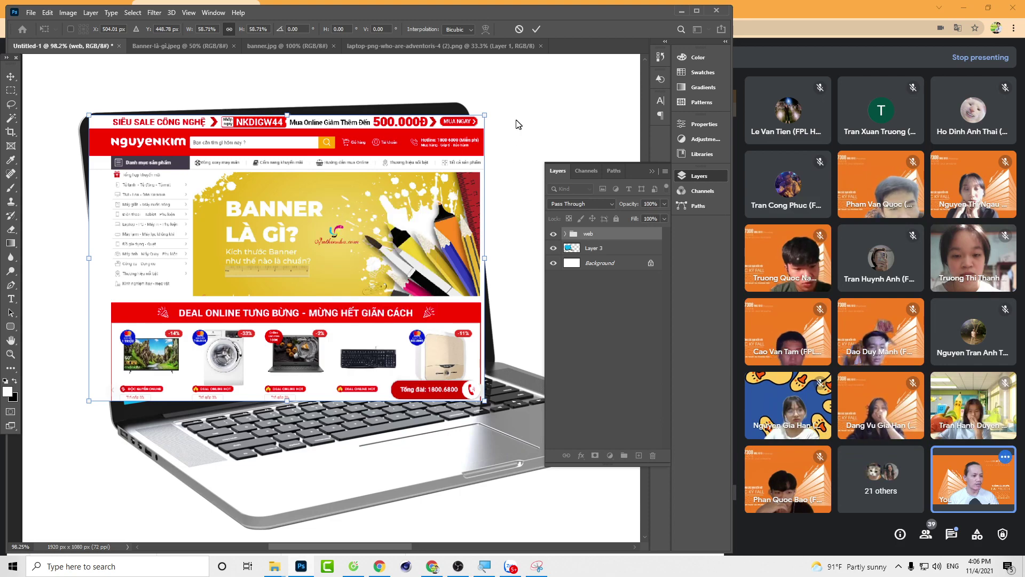
pyautogui.moveTo(484, 116); pyautogui.dragTo(461, 116)
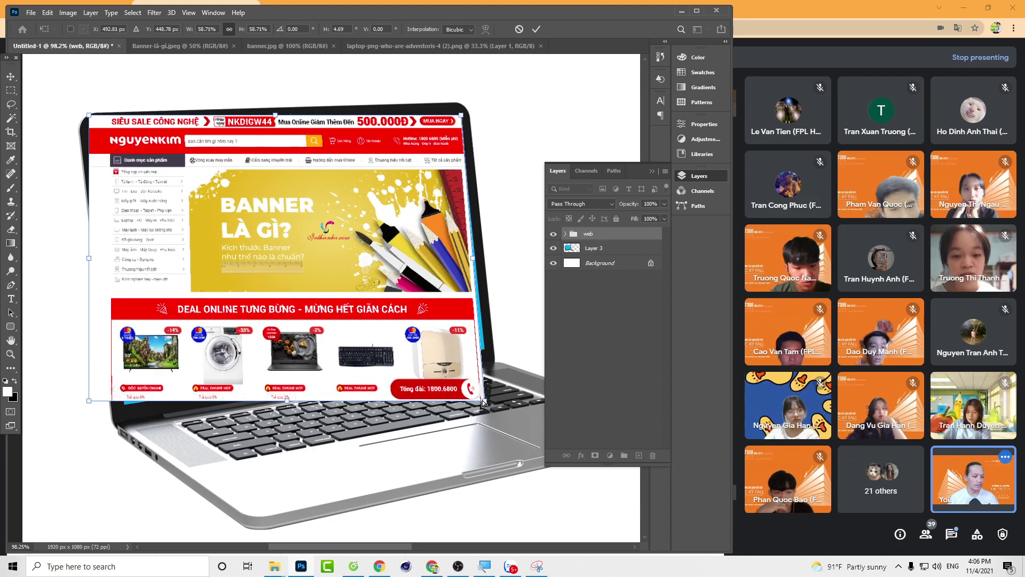
pyautogui.moveTo(483, 403); pyautogui.dragTo(487, 351)
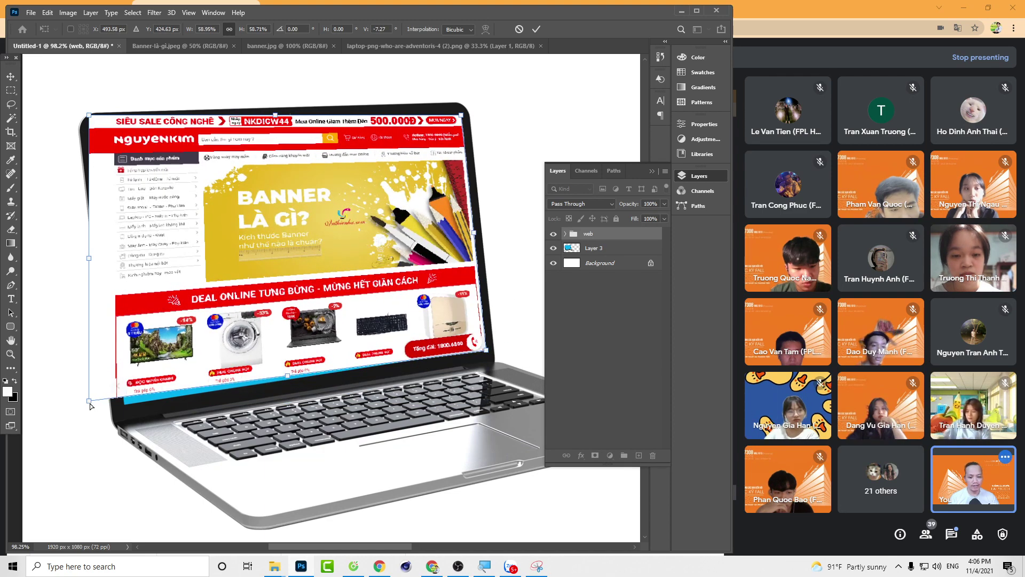
pyautogui.moveTo(89, 404); pyautogui.dragTo(123, 405)
pyautogui.moveTo(88, 115); pyautogui.dragTo(92, 129)
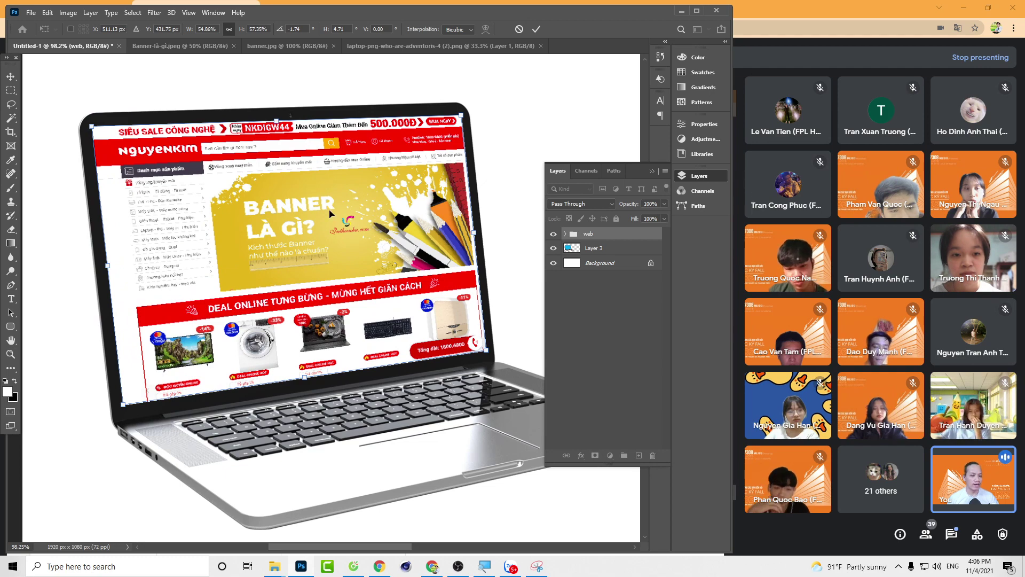
pyautogui.press('Return')
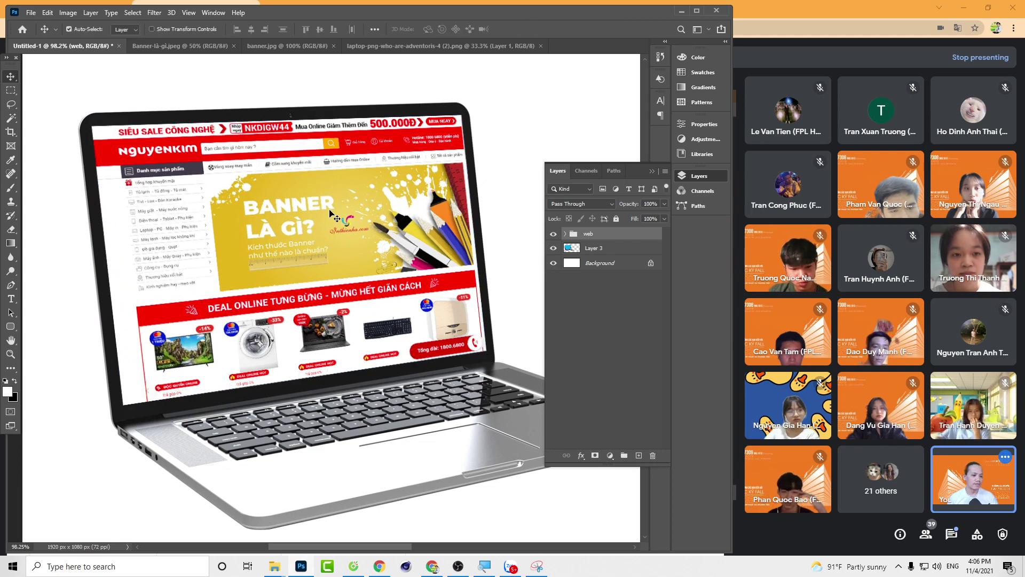
# Step: Convert the locked Background into Layer 0 by confirming the New Layer dialog
pyautogui.scroll(-3, 447, 265)
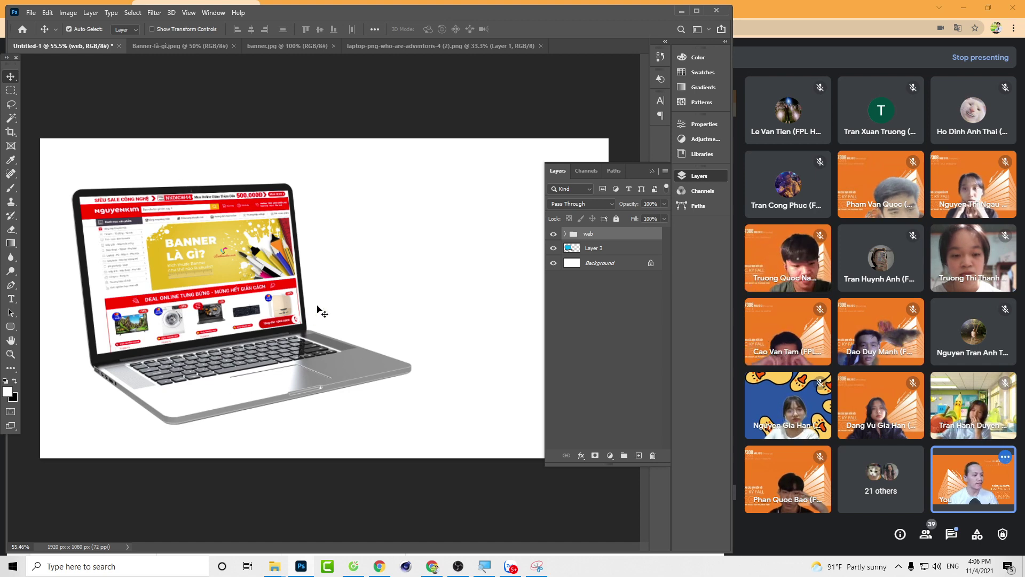
pyautogui.click(619, 263)
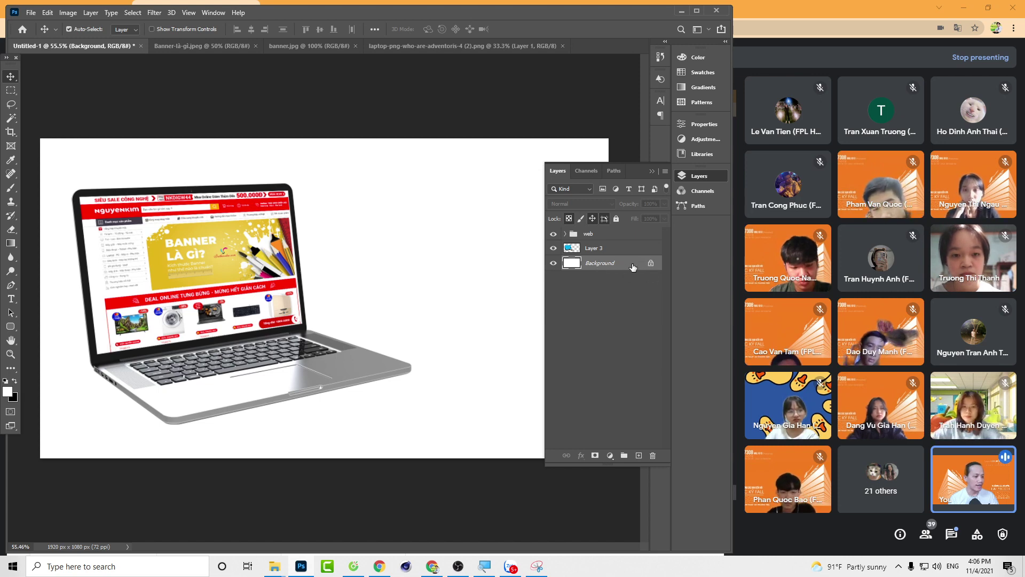
pyautogui.doubleClick(632, 267)
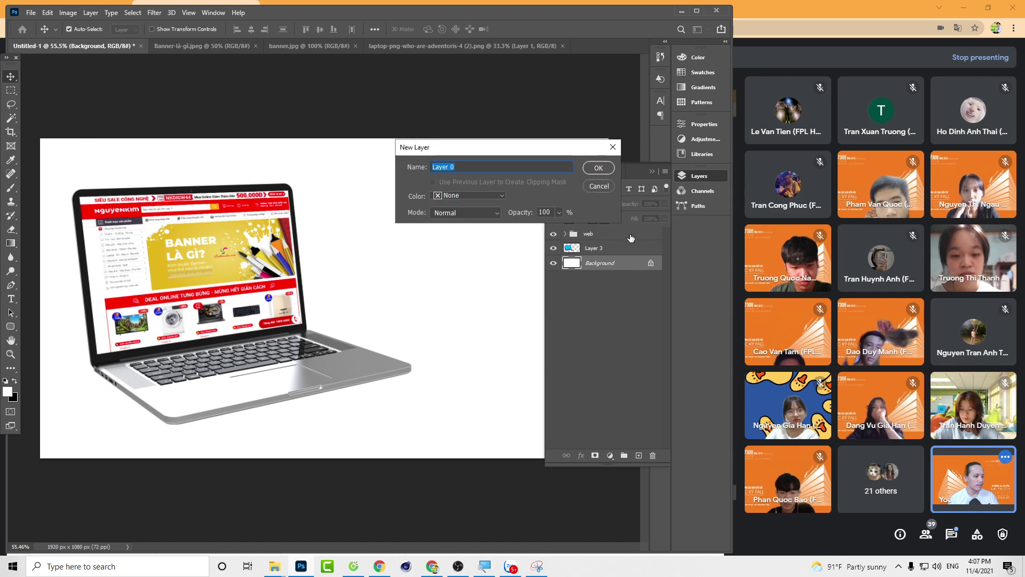
pyautogui.click(598, 169)
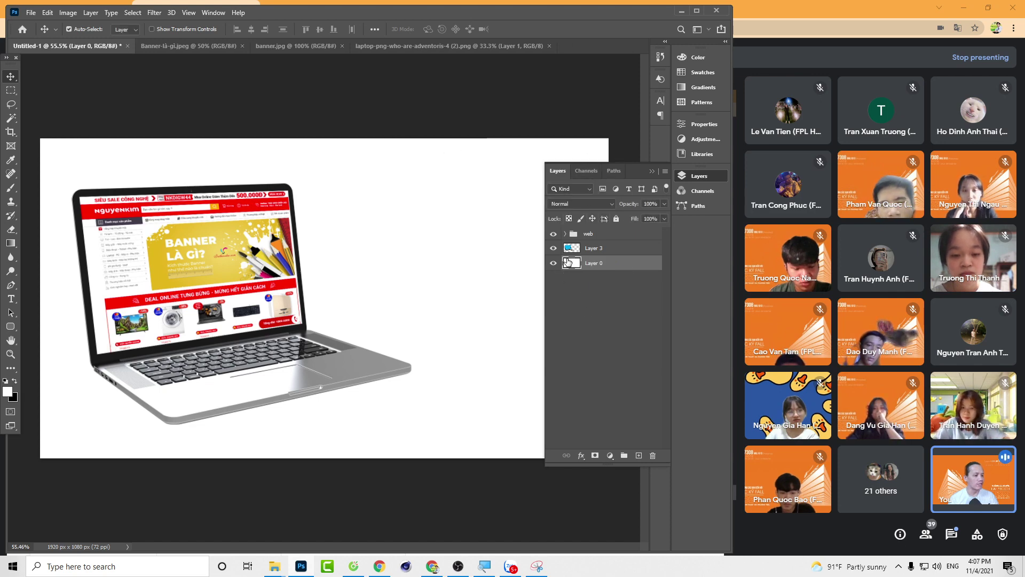
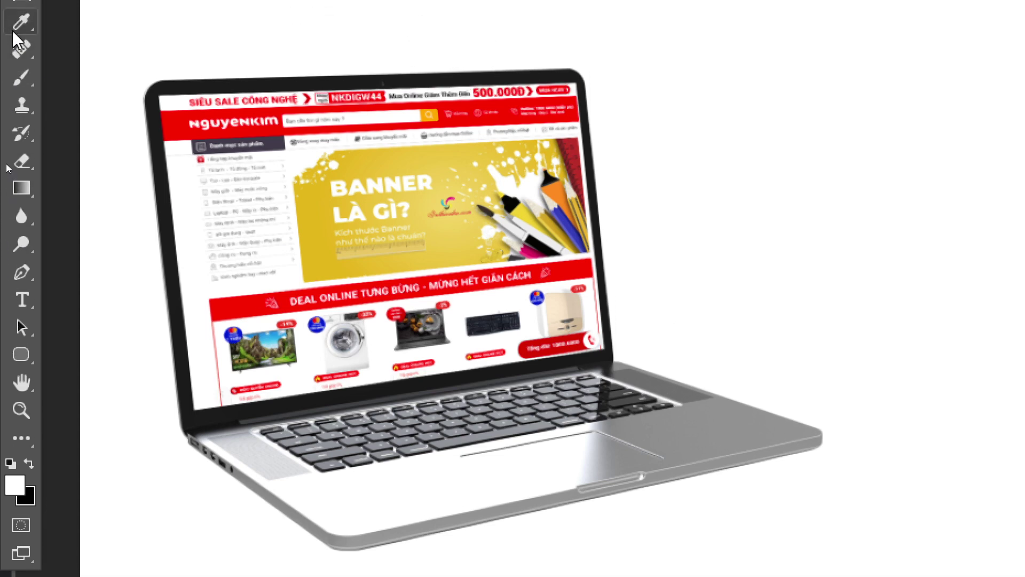
# Step: Sample the banner's yellow with the Eyedropper and fill Layer 0 with that deeper yellow
pyautogui.rightClick(13, 29)
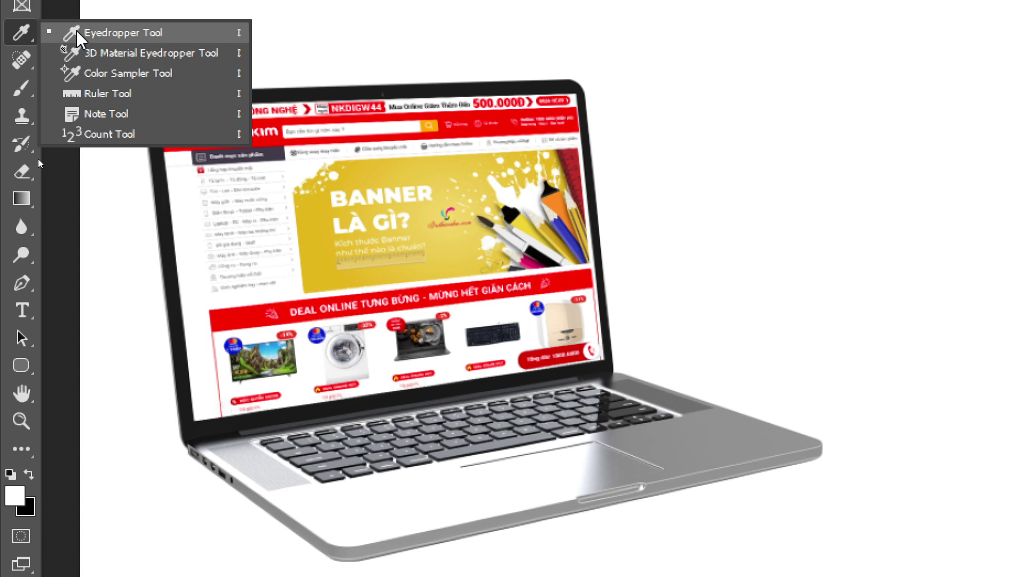
pyautogui.click(76, 30)
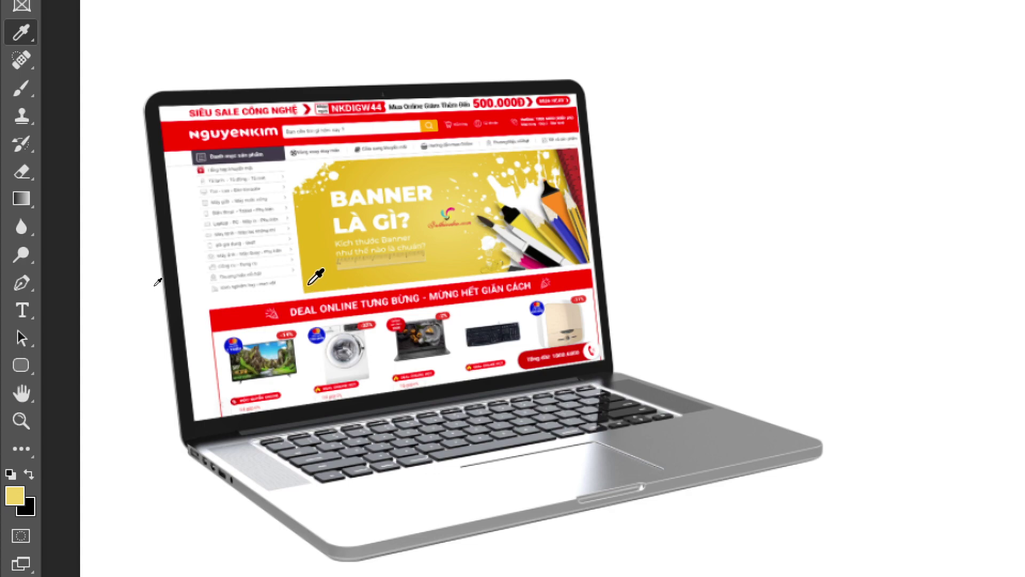
pyautogui.keyDown('alt'); pyautogui.click(309, 284); pyautogui.keyUp('alt')
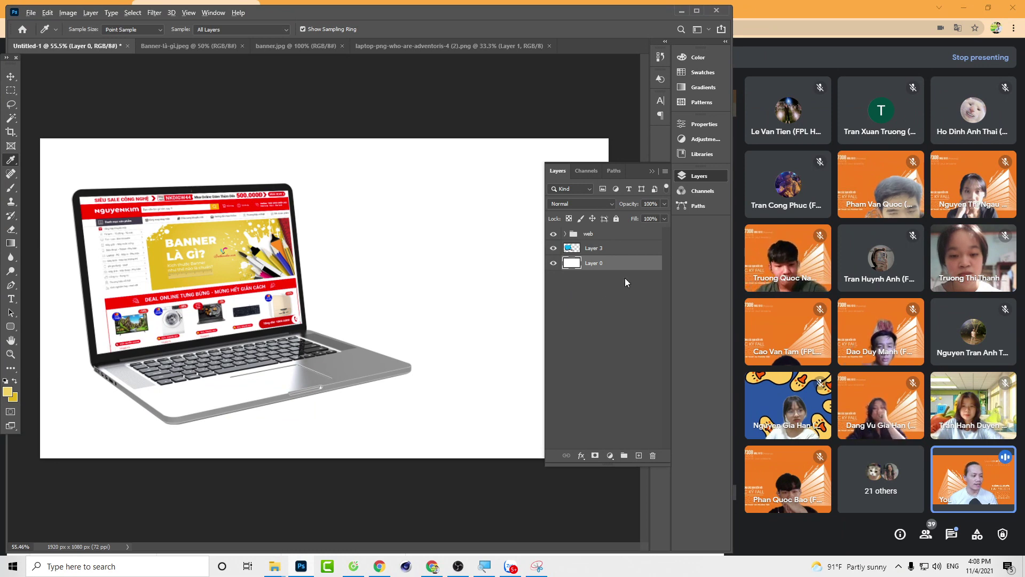
pyautogui.hotkey('alt', 'BackSpace')
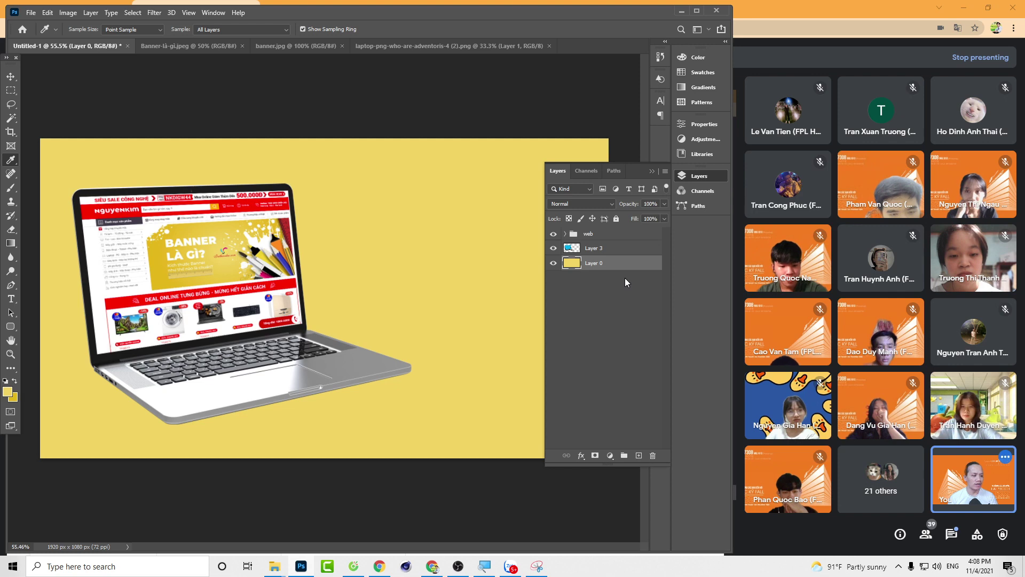
pyautogui.hotkey('ctrl', 'BackSpace')
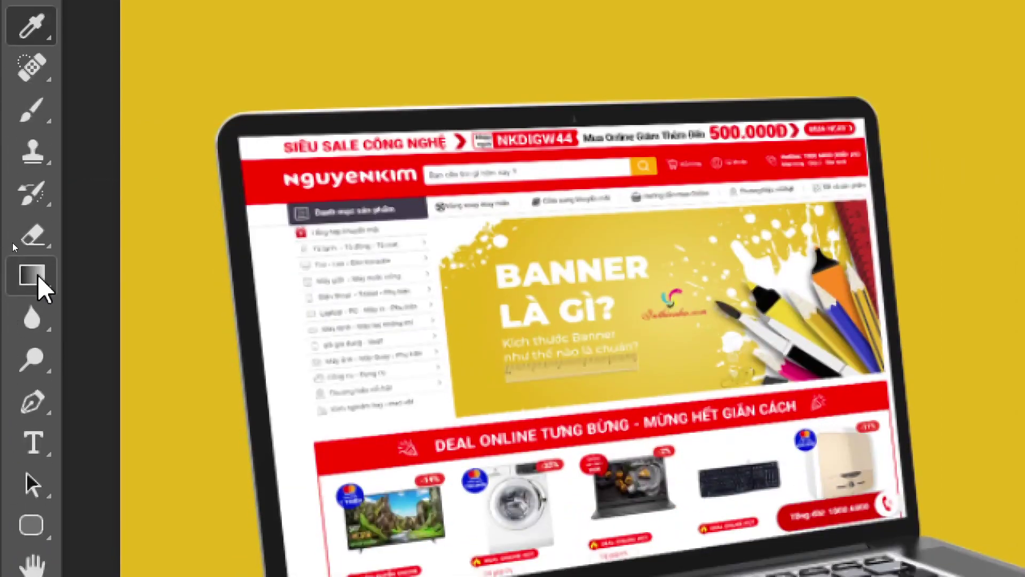
# Step: Select the Gradient Tool, compare radial, angle and reflected styles, and settle on Linear
pyautogui.click(9, 374)
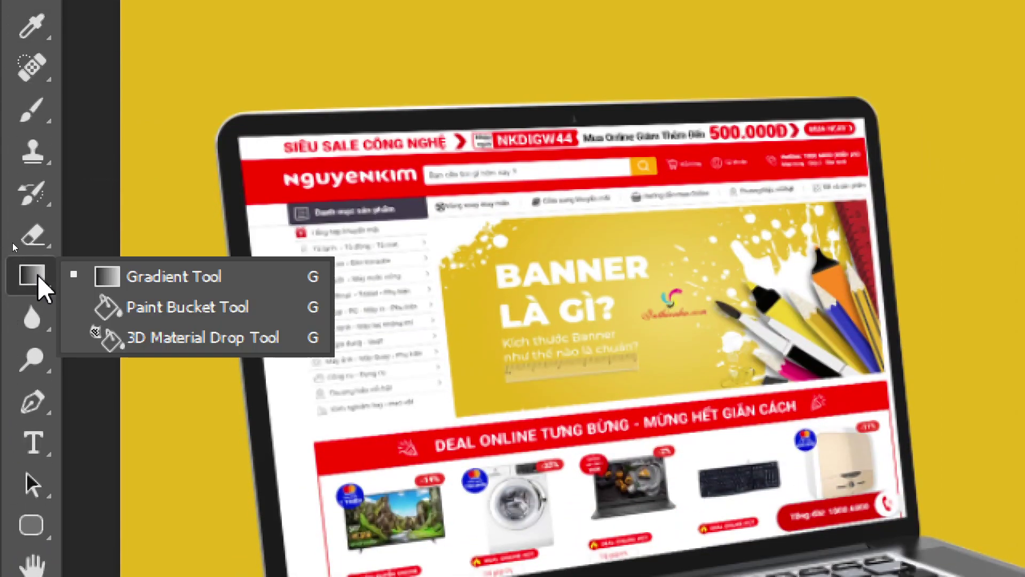
pyautogui.click(175, 280)
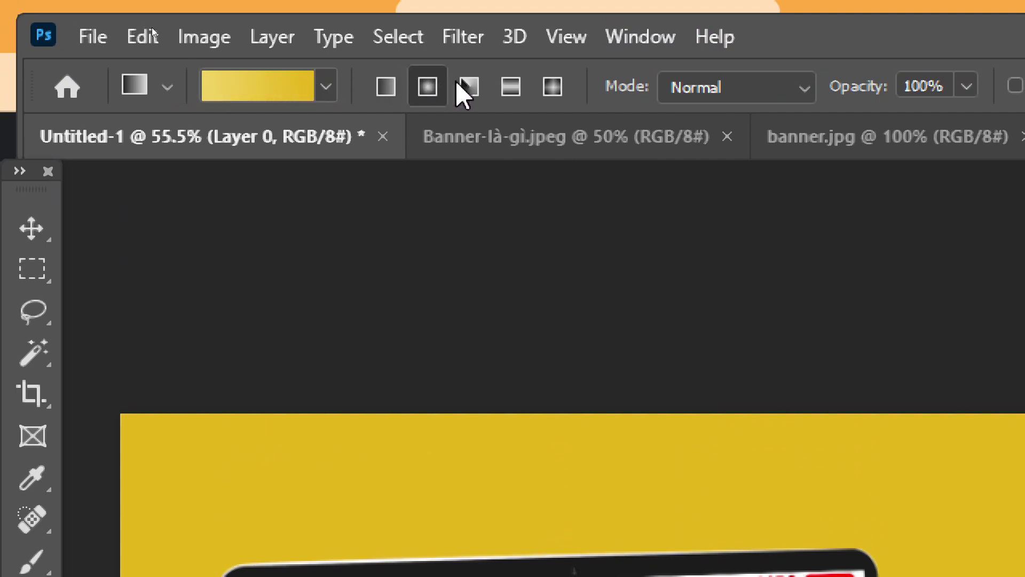
pyautogui.click(380, 85)
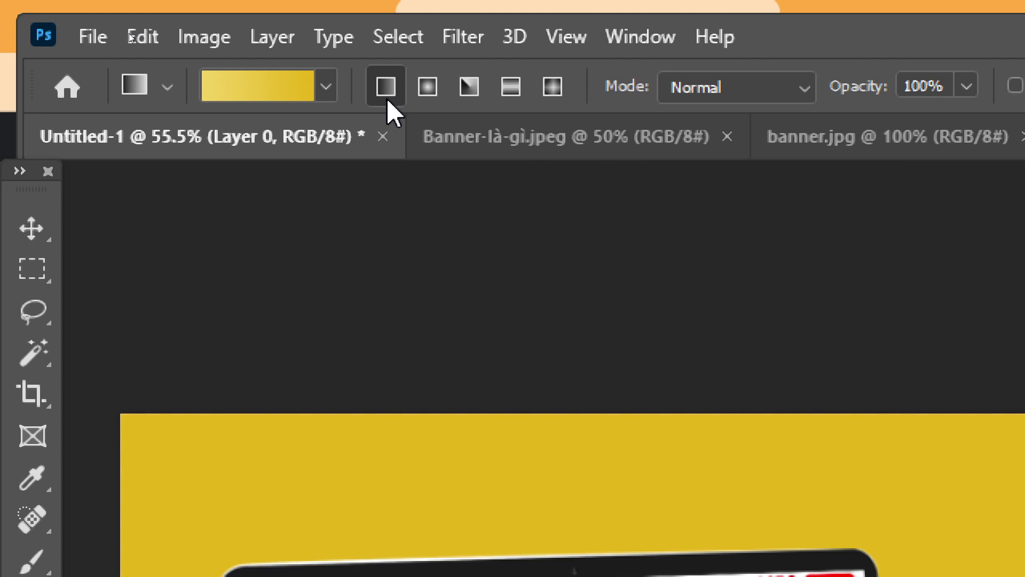
pyautogui.click(426, 87)
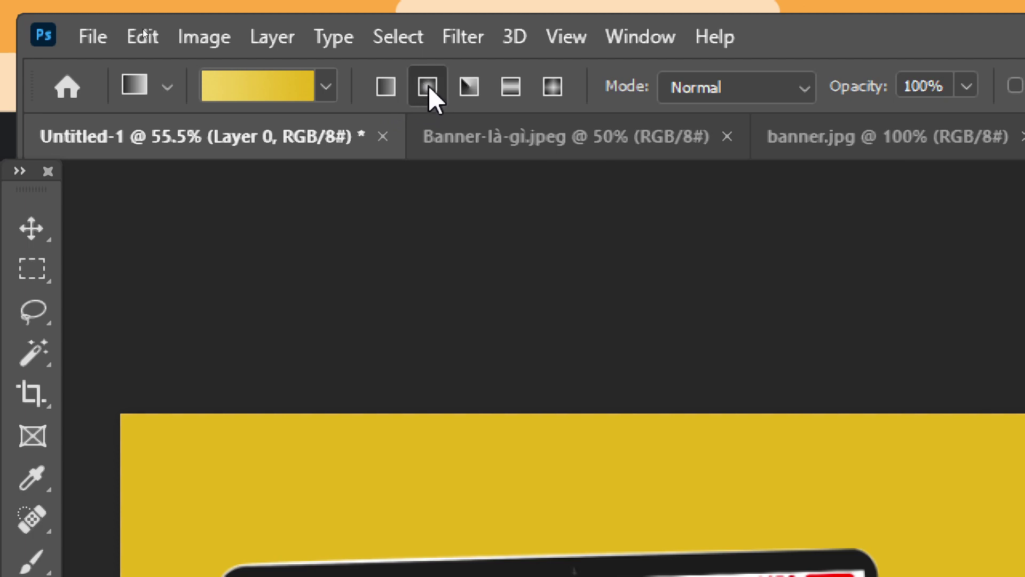
pyautogui.click(469, 87)
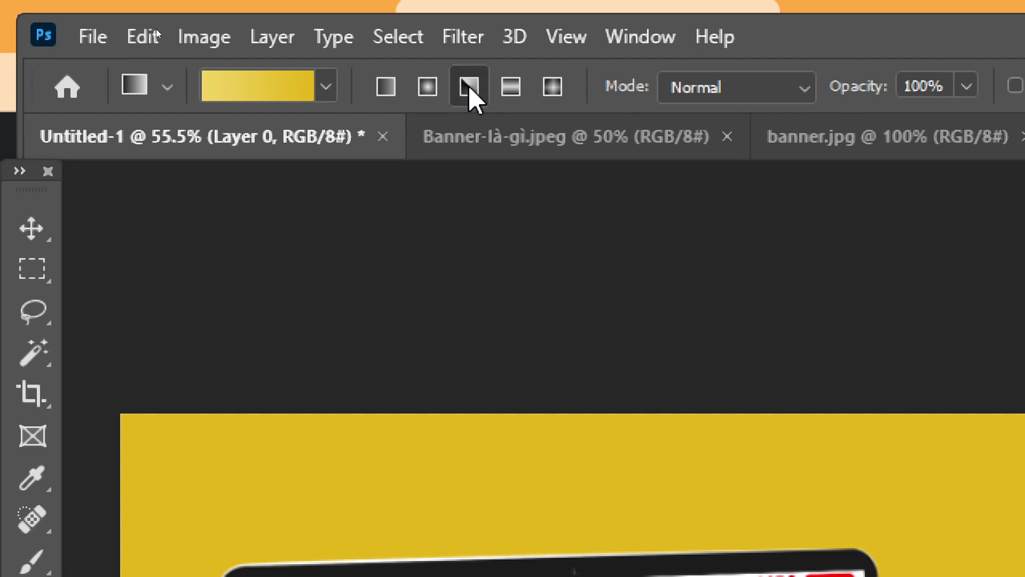
pyautogui.click(510, 88)
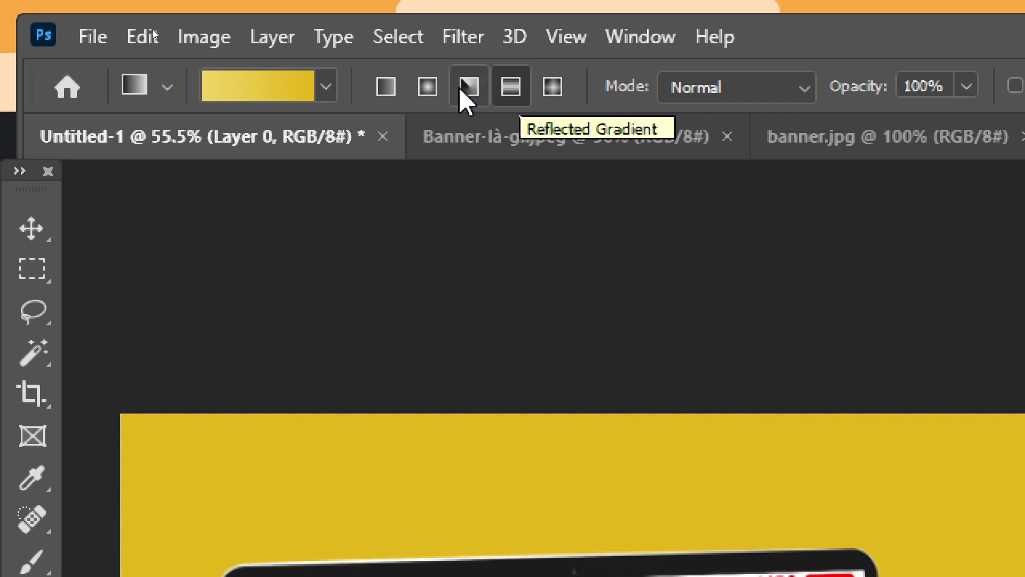
pyautogui.click(385, 88)
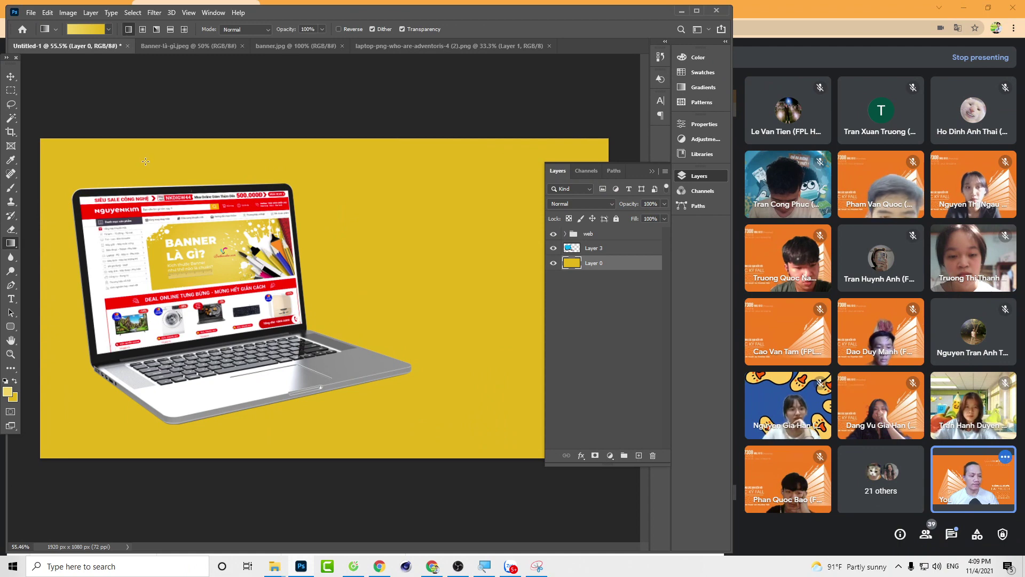
# Step: Drag the yellow gradient from the laptop screen rightward, redrawing until it's light behind the laptop
pyautogui.moveTo(188, 161); pyautogui.dragTo(521, 157)
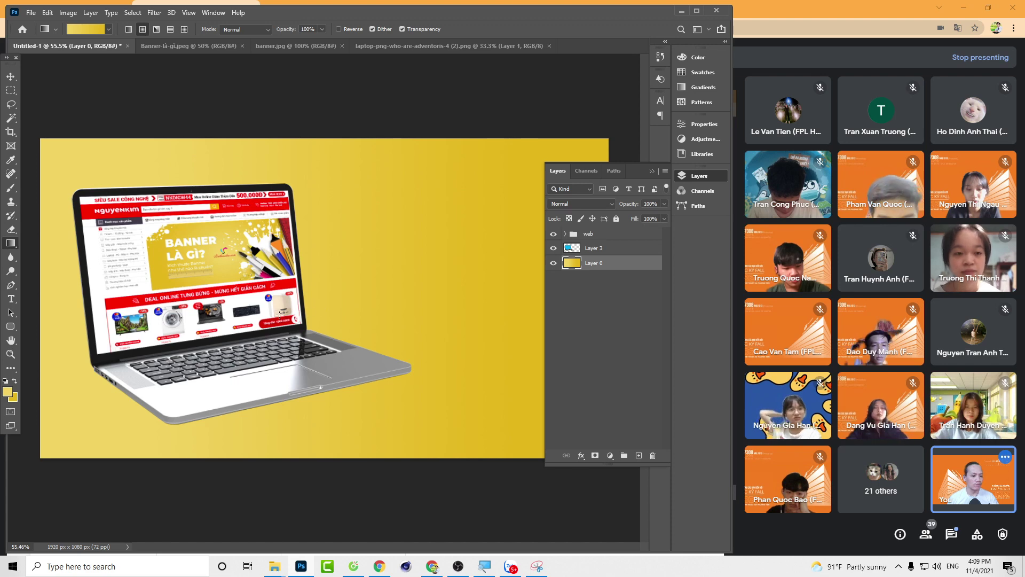
pyautogui.moveTo(279, 314); pyautogui.dragTo(465, 287)
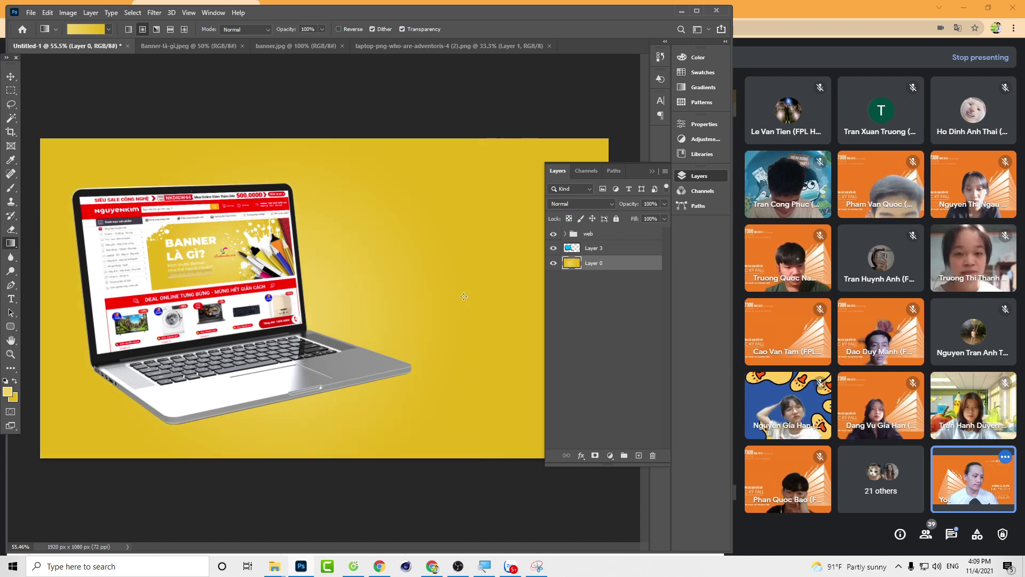
pyautogui.moveTo(309, 312); pyautogui.dragTo(418, 298)
pyautogui.moveTo(303, 303); pyautogui.dragTo(448, 284)
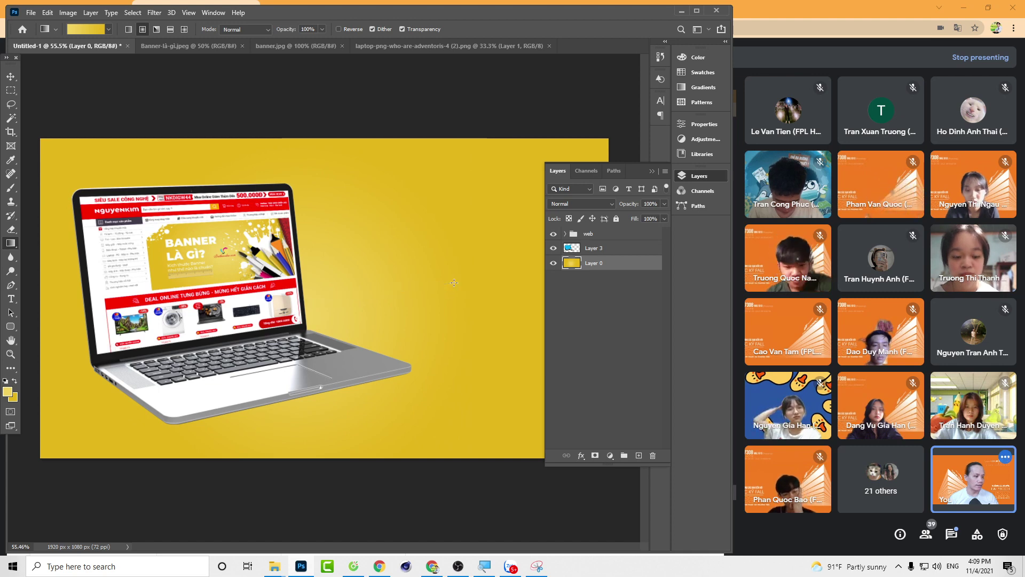
pyautogui.moveTo(298, 311); pyautogui.dragTo(454, 288)
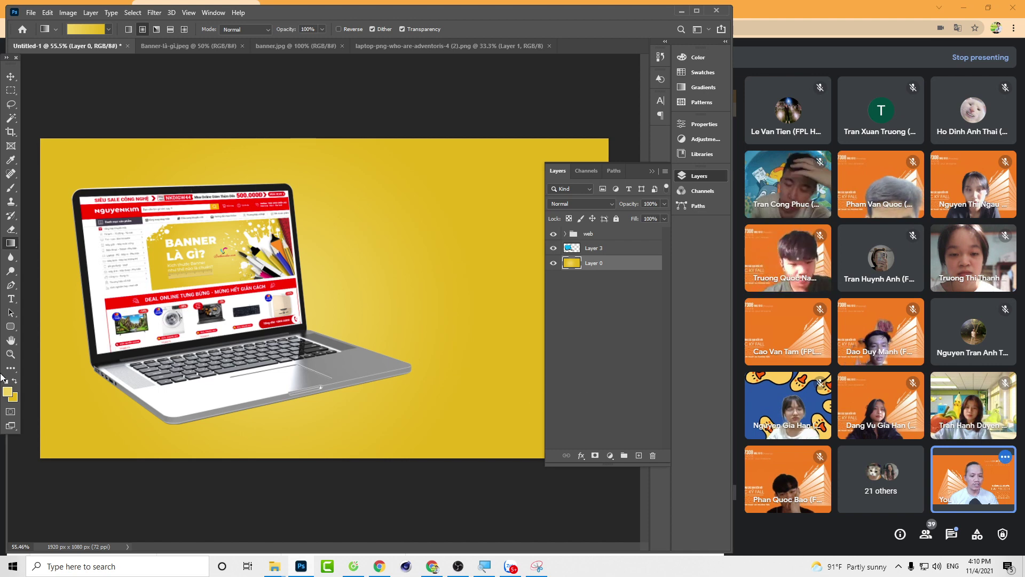
# Step: Switch to the Horizontal Type Tool, discarding an accidental placeholder text layer
pyautogui.click(11, 299)
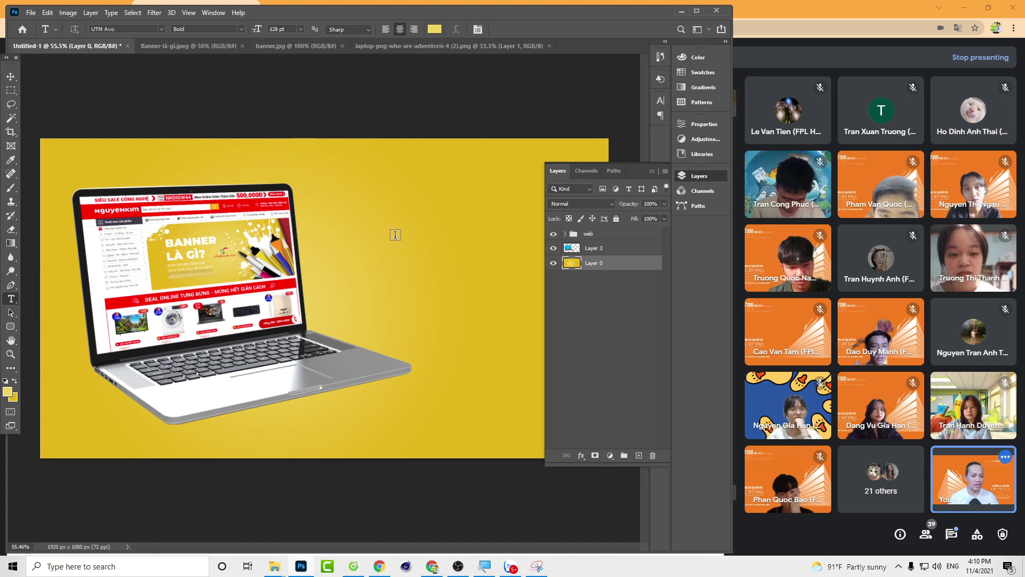
pyautogui.click(652, 172)
pyautogui.click(392, 241)
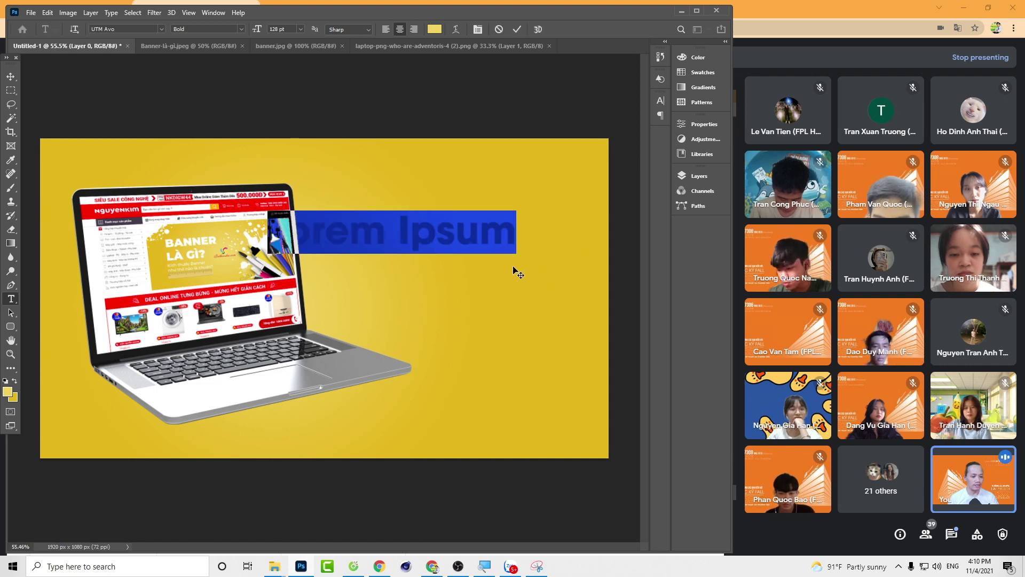
pyautogui.press('Escape')
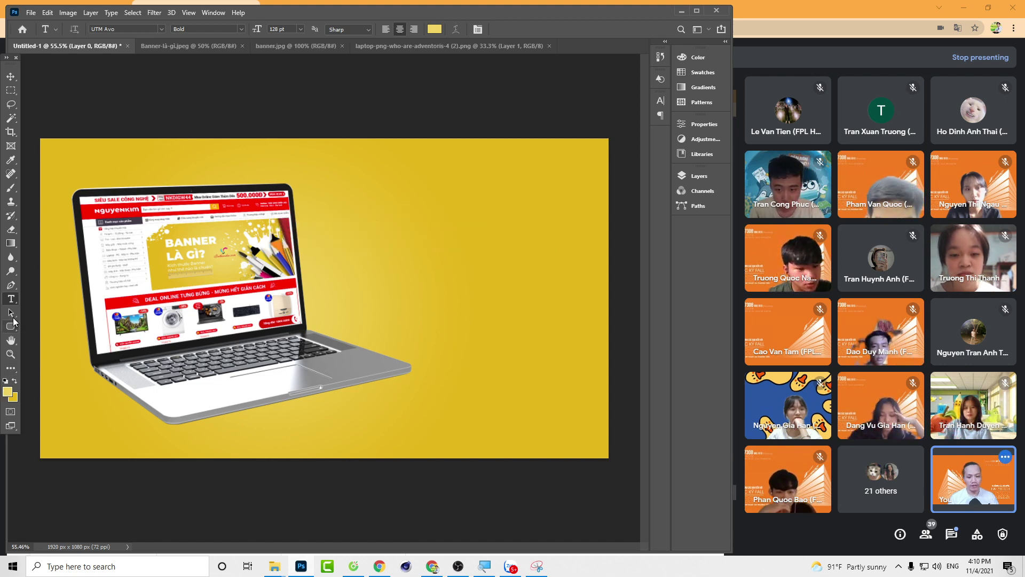
pyautogui.rightClick(9, 300)
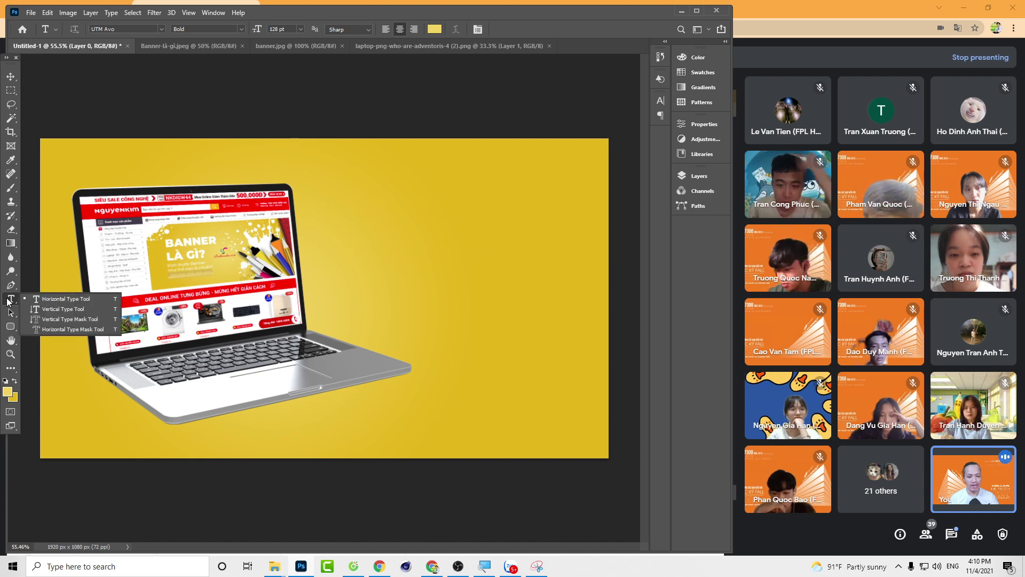
pyautogui.click(54, 300)
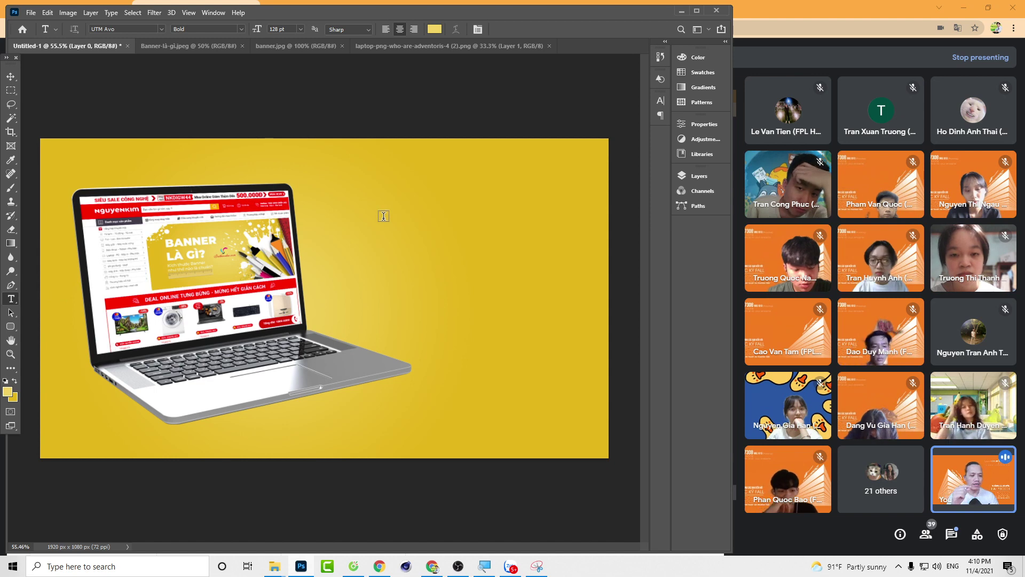
# Step: Type the two-line headline 'VỊ TRÍ ĐẶT BANNER' / 'NGUYỄN KIM.COM' above the laptop
pyautogui.click(367, 216)
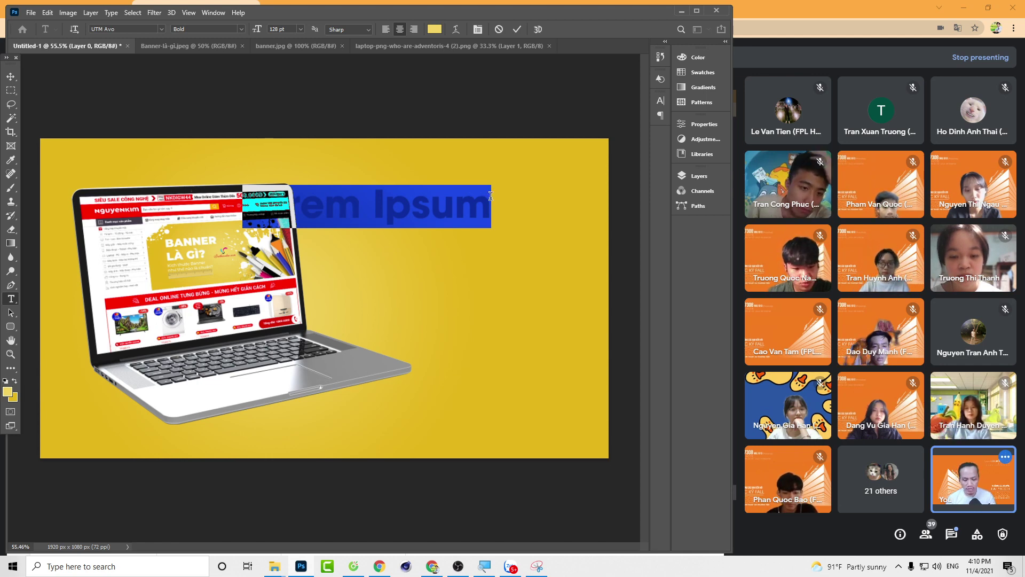
pyautogui.write('vị')
pyautogui.hotkey('ctrl', 'a')
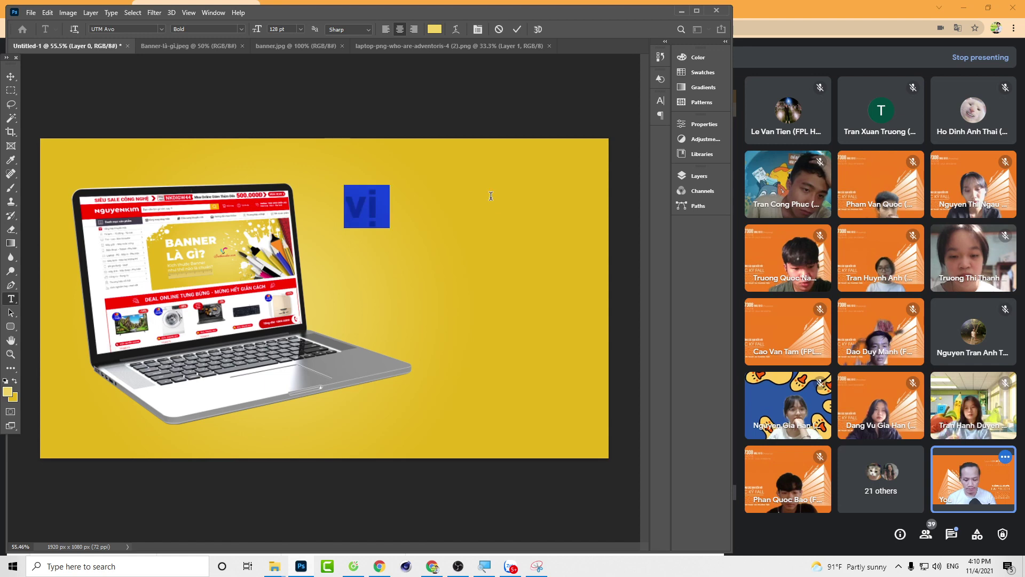
pyautogui.write('VỊ TRÍ')
pyautogui.write(' ĐẶT BANNE')
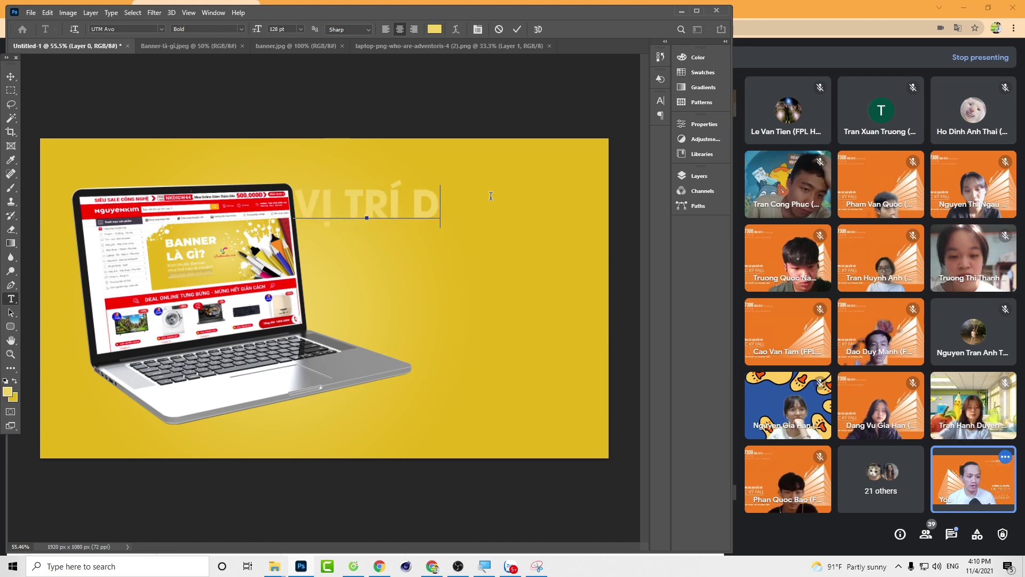
pyautogui.write('R')
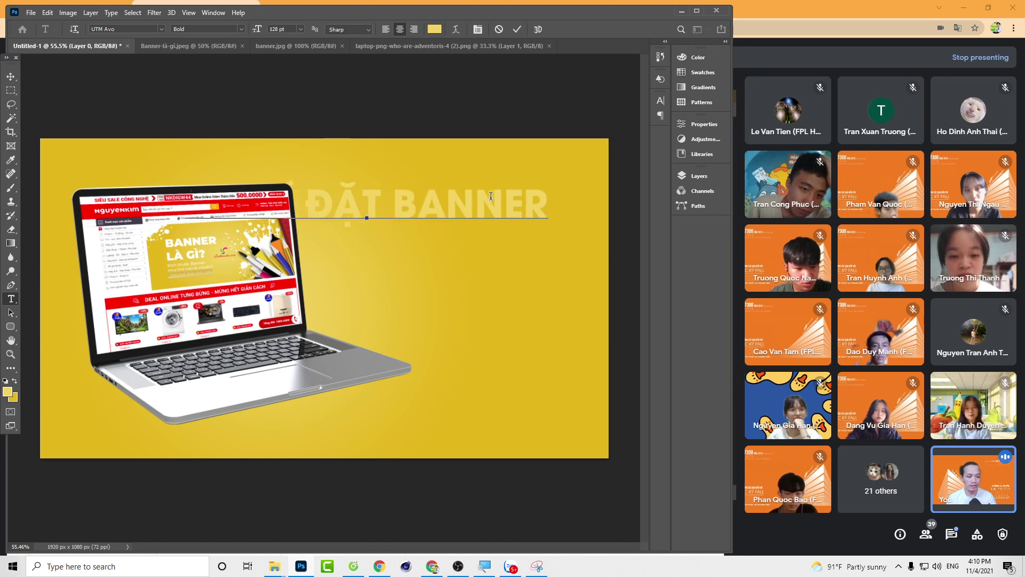
pyautogui.press('Return')
pyautogui.write('NGUYÊN')
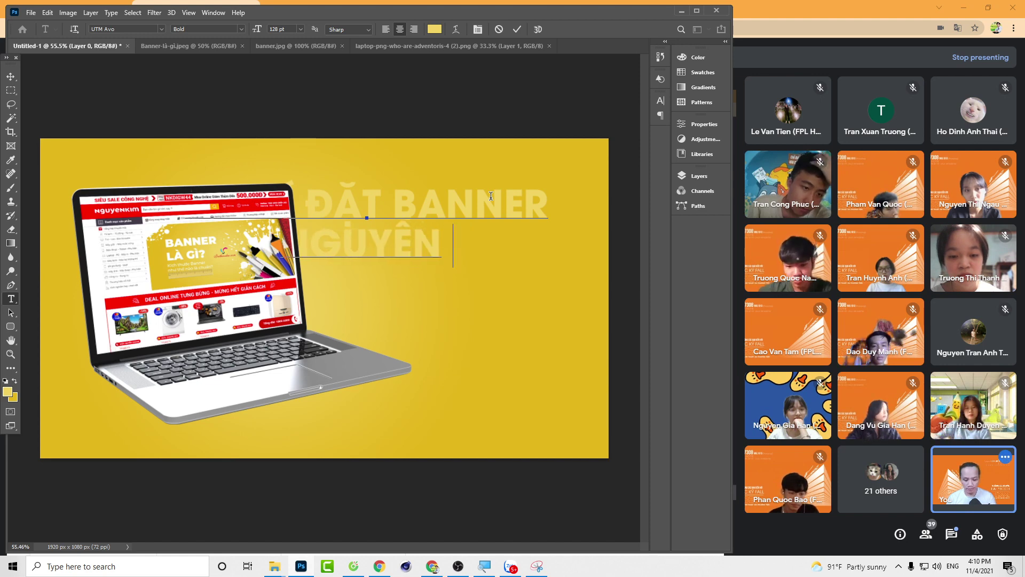
pyautogui.write('KIM.COM')
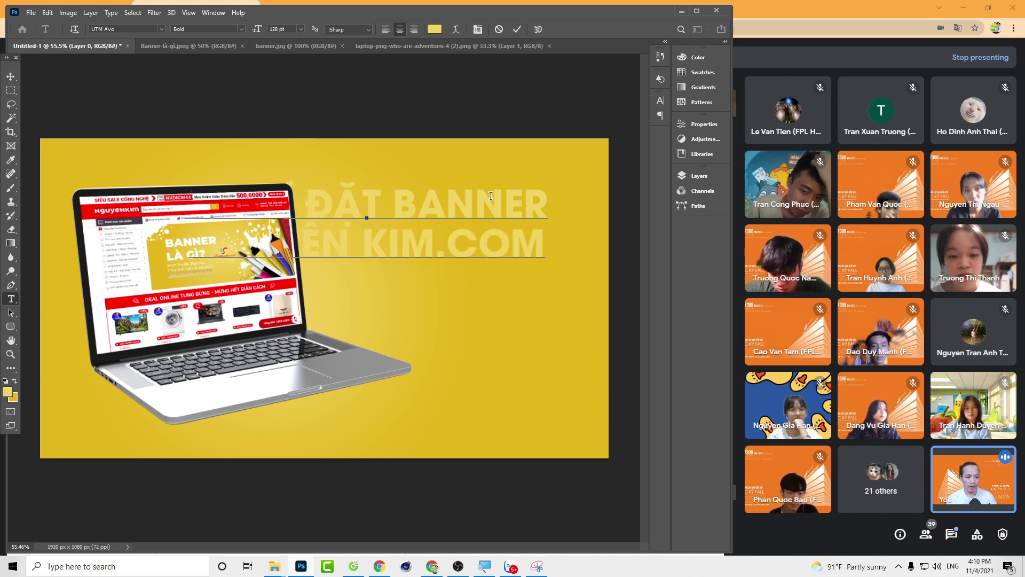
# Step: Move the headline lower and drag its layer to the top of the Layers stack
pyautogui.click(17, 77)
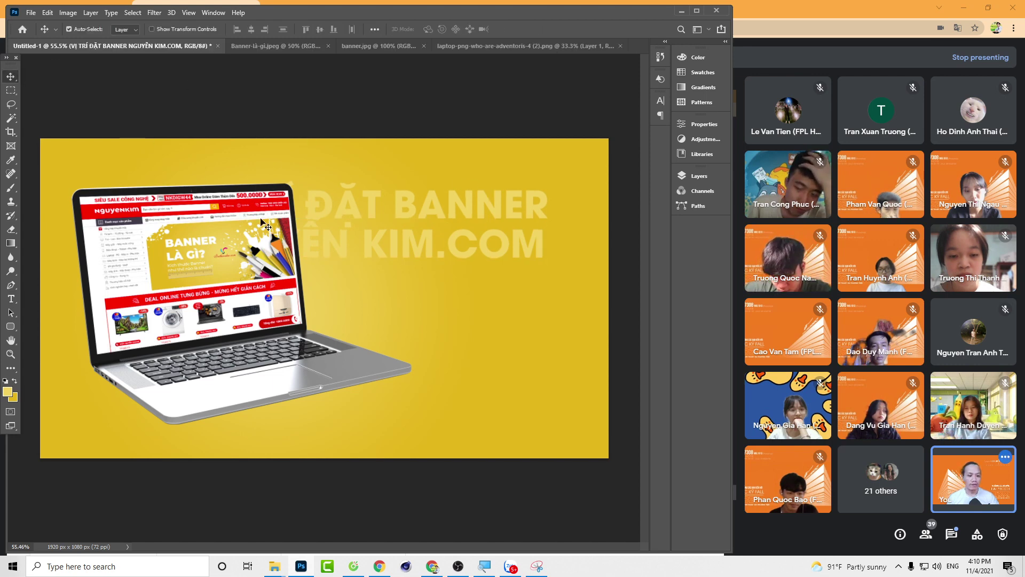
pyautogui.moveTo(354, 216); pyautogui.dragTo(367, 257)
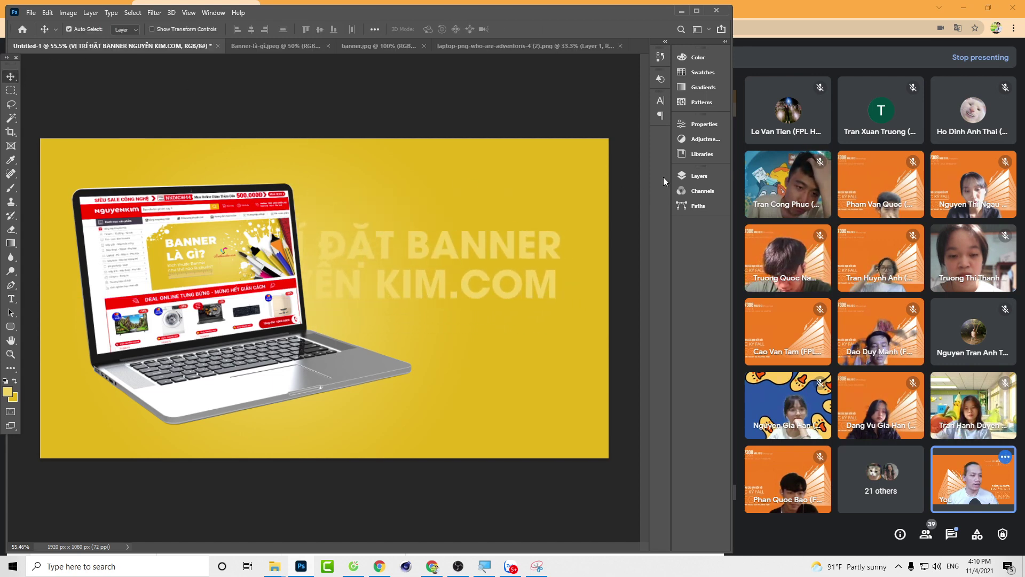
pyautogui.click(697, 176)
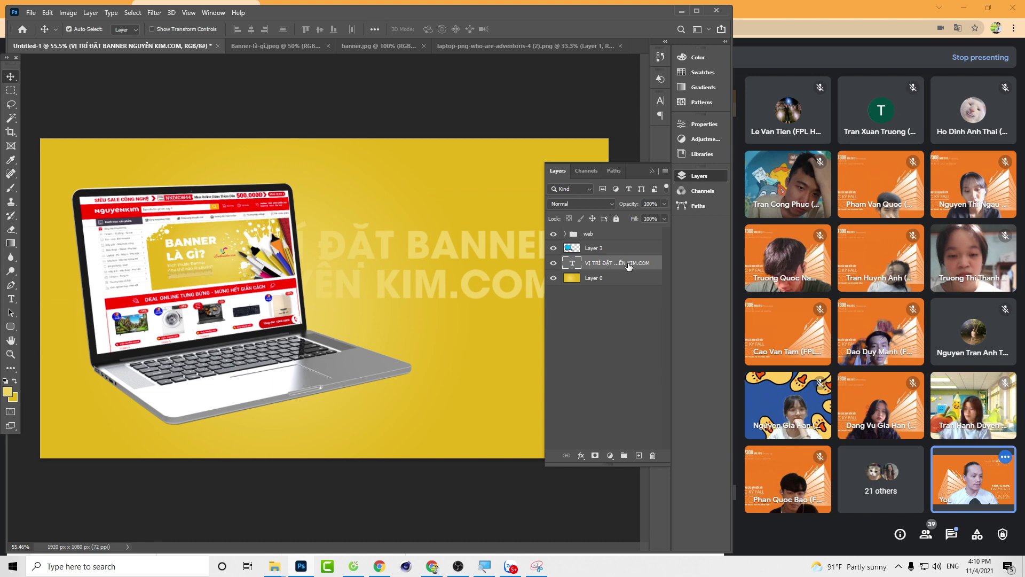
pyautogui.moveTo(622, 263); pyautogui.dragTo(628, 228)
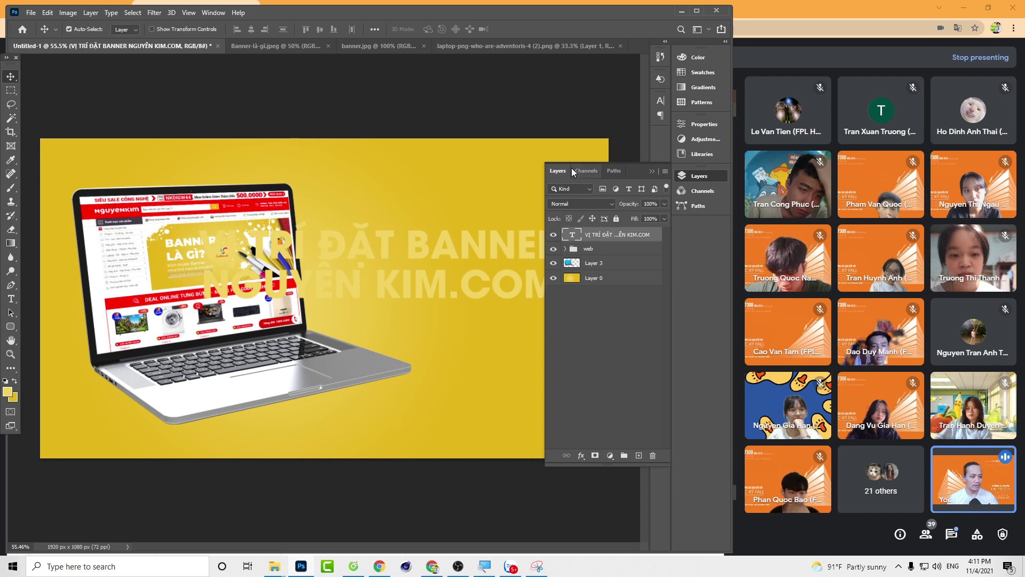
# Step: Change the headline font style to Regular and its size from 128 pt to 81 pt
pyautogui.doubleClick(369, 279)
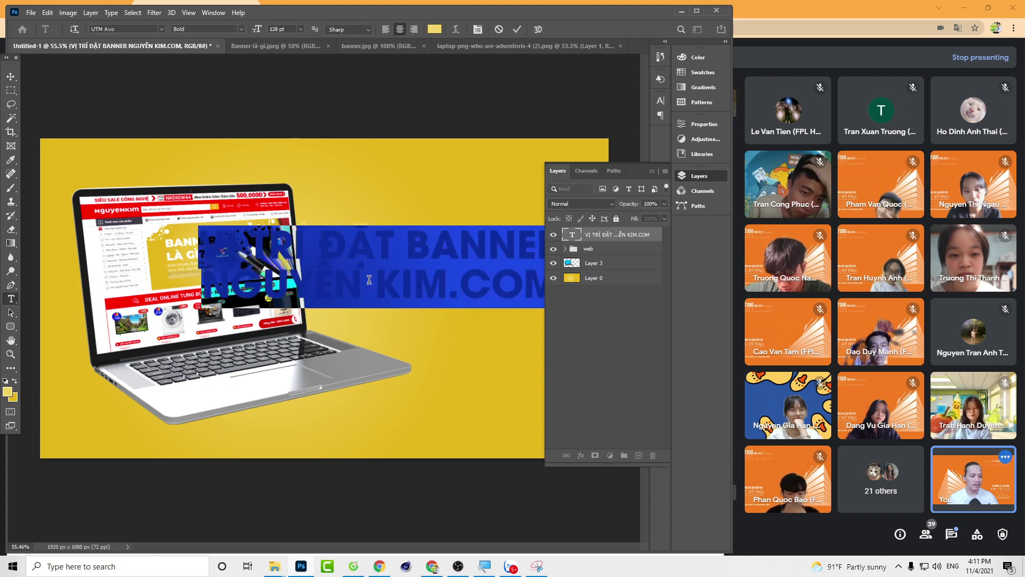
pyautogui.click(241, 29)
pyautogui.click(228, 41)
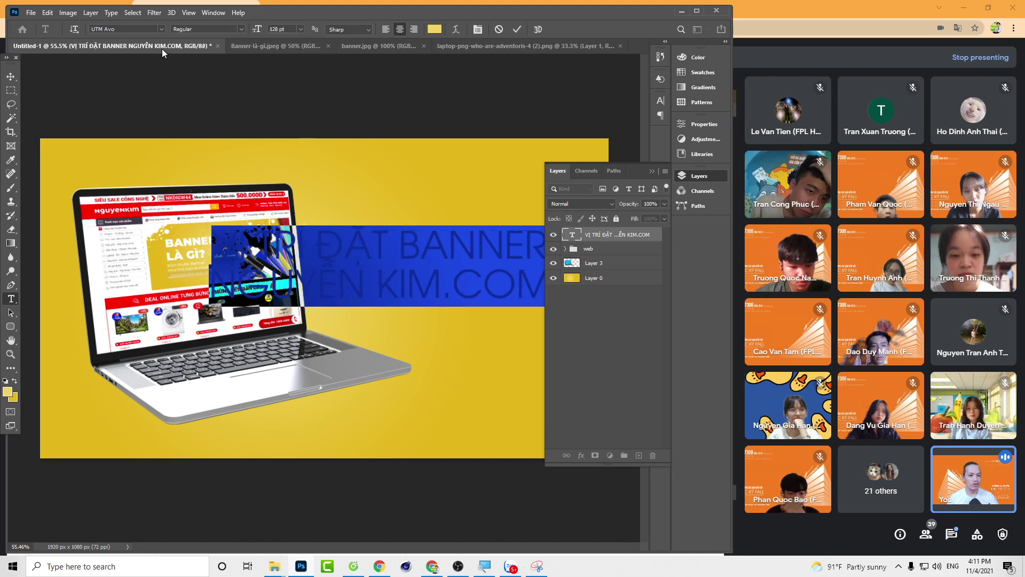
pyautogui.moveTo(251, 30); pyautogui.dragTo(226, 31)
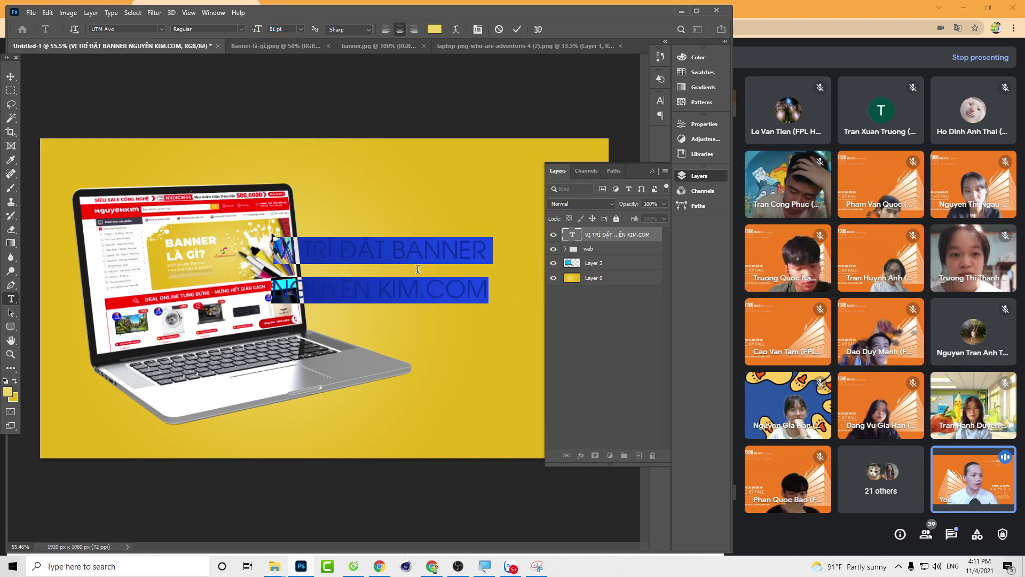
# Step: Set the headline leading to 88 pt in the Character panel and shift the text right
pyautogui.click(216, 15)
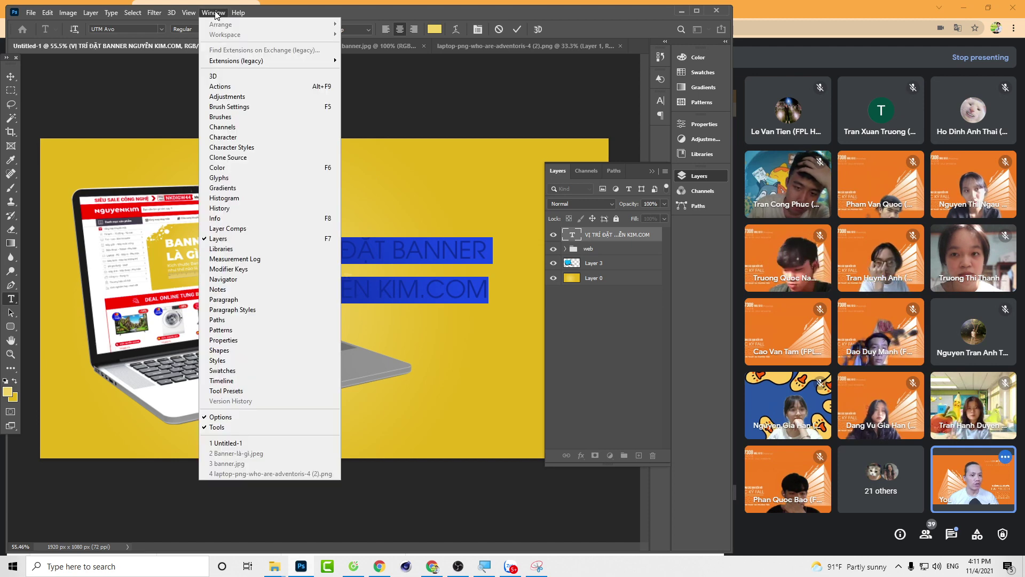
pyautogui.click(222, 137)
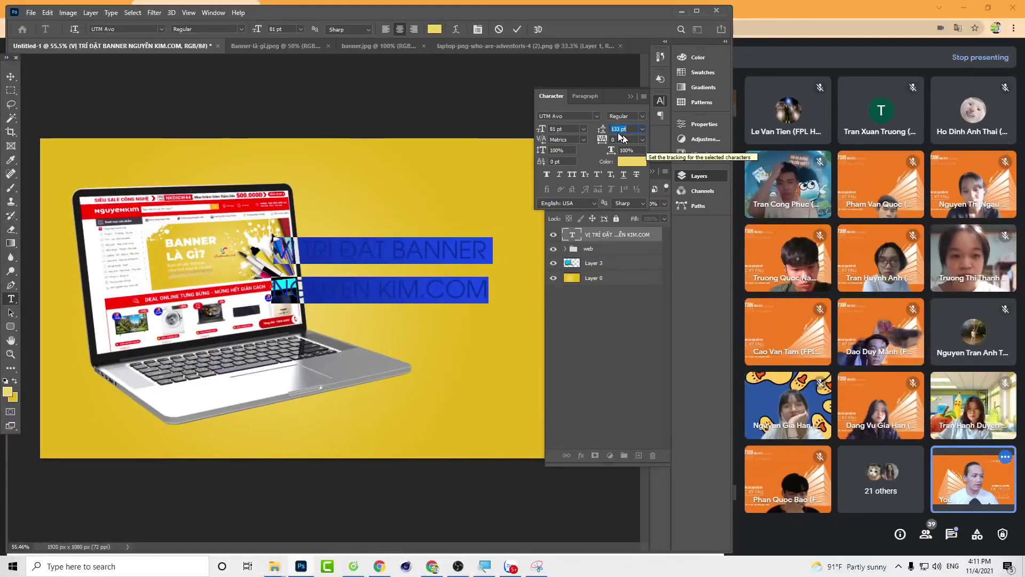
pyautogui.moveTo(601, 130); pyautogui.dragTo(579, 128)
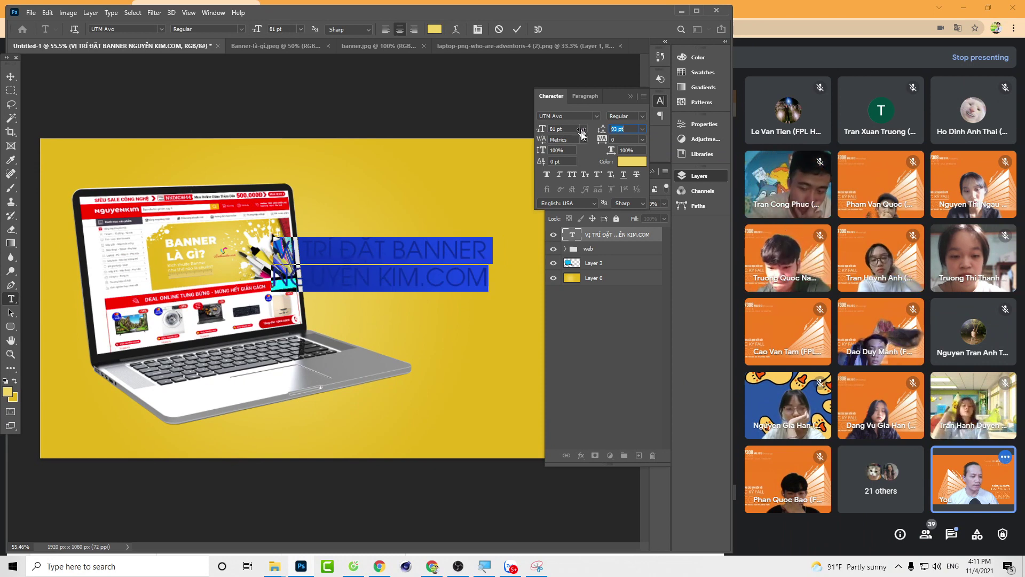
pyautogui.click(642, 129)
pyautogui.click(623, 132)
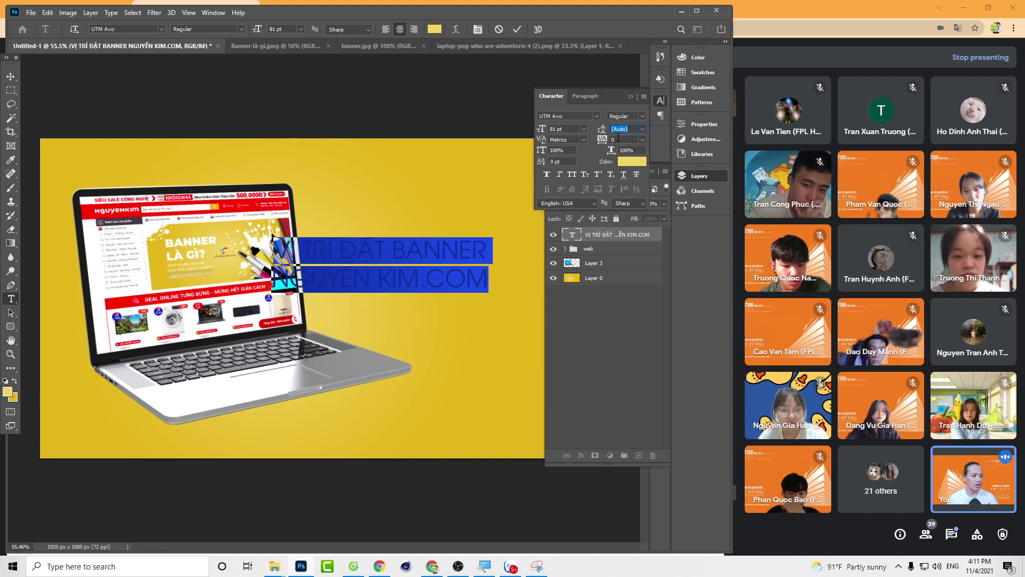
pyautogui.moveTo(603, 130); pyautogui.dragTo(598, 132)
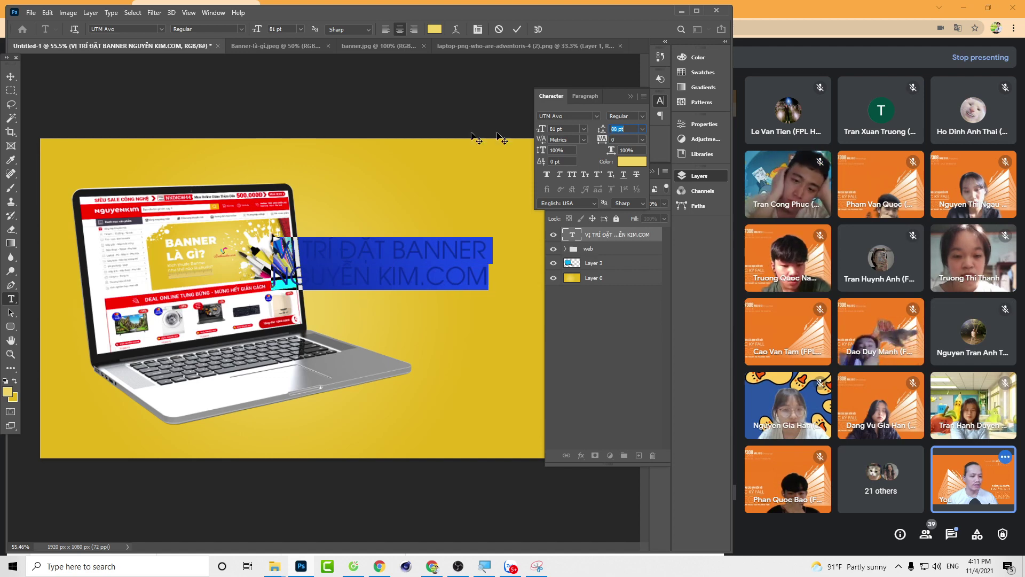
pyautogui.click(11, 76)
pyautogui.moveTo(330, 252); pyautogui.dragTo(388, 250)
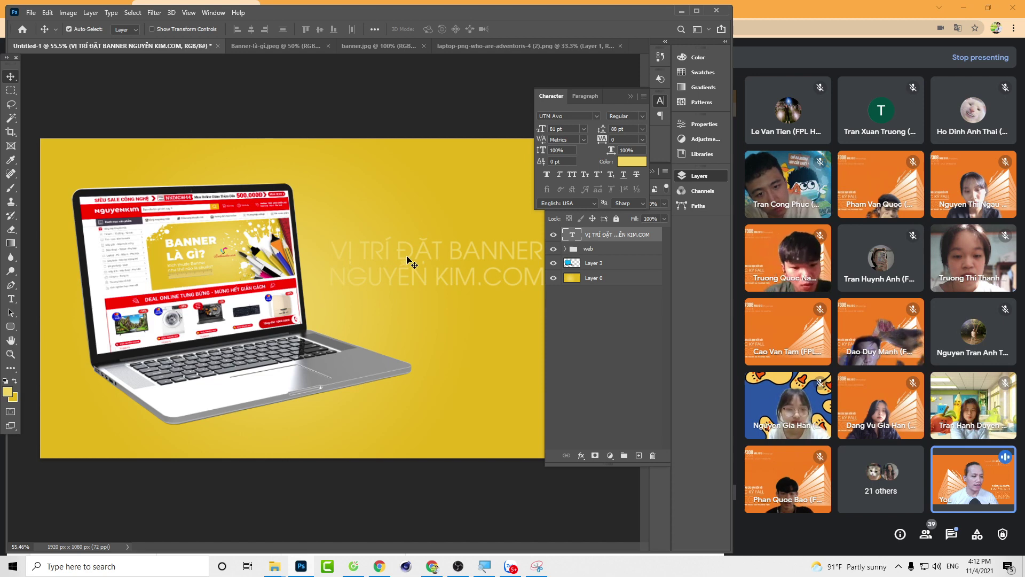
# Step: Select all the headline text and set its colour to white, #ffffff
pyautogui.doubleClick(409, 261)
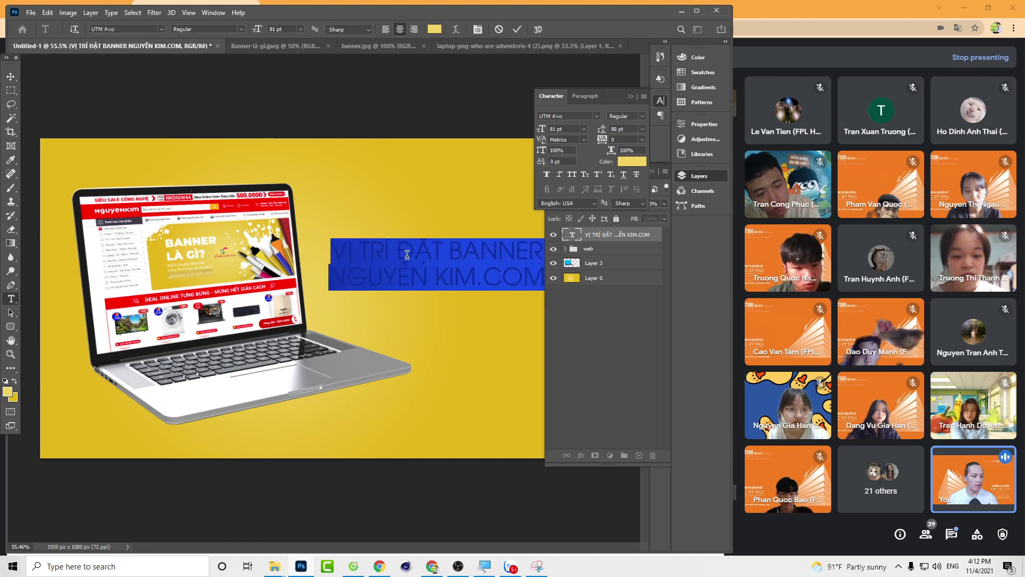
pyautogui.click(573, 236)
pyautogui.doubleClick(574, 236)
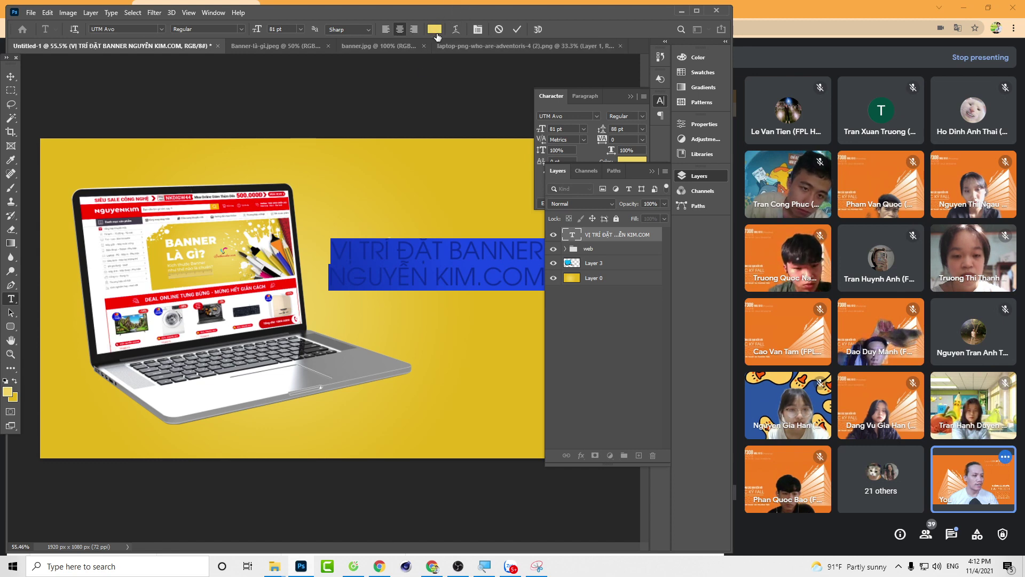
pyautogui.click(435, 32)
pyautogui.write('ffffff')
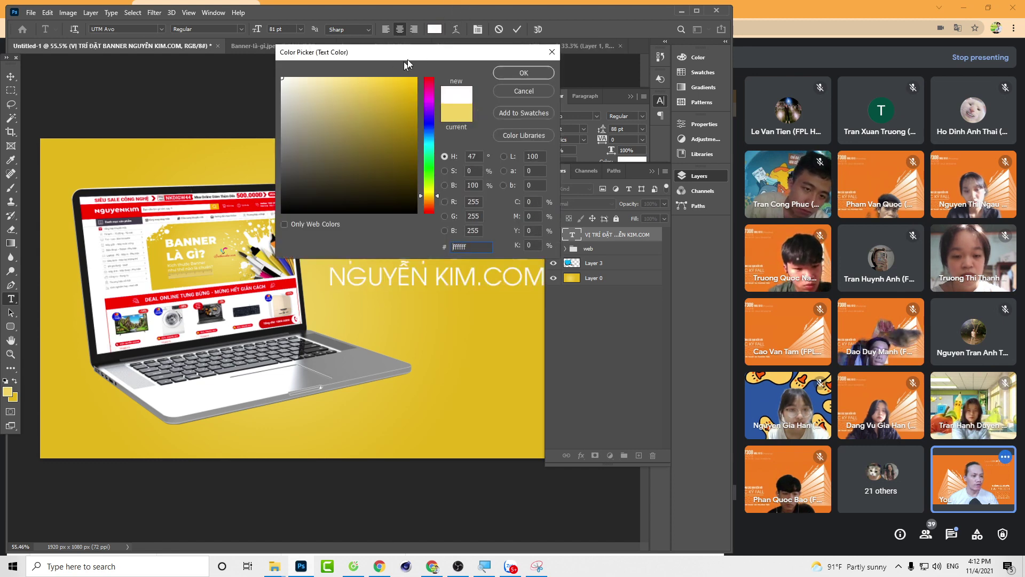
pyautogui.click(516, 72)
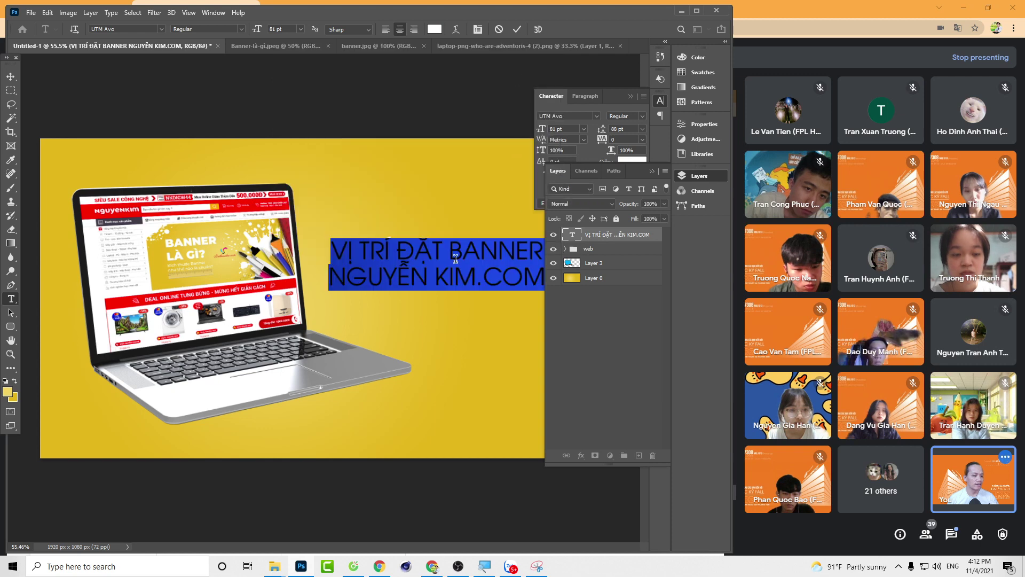
pyautogui.click(381, 275)
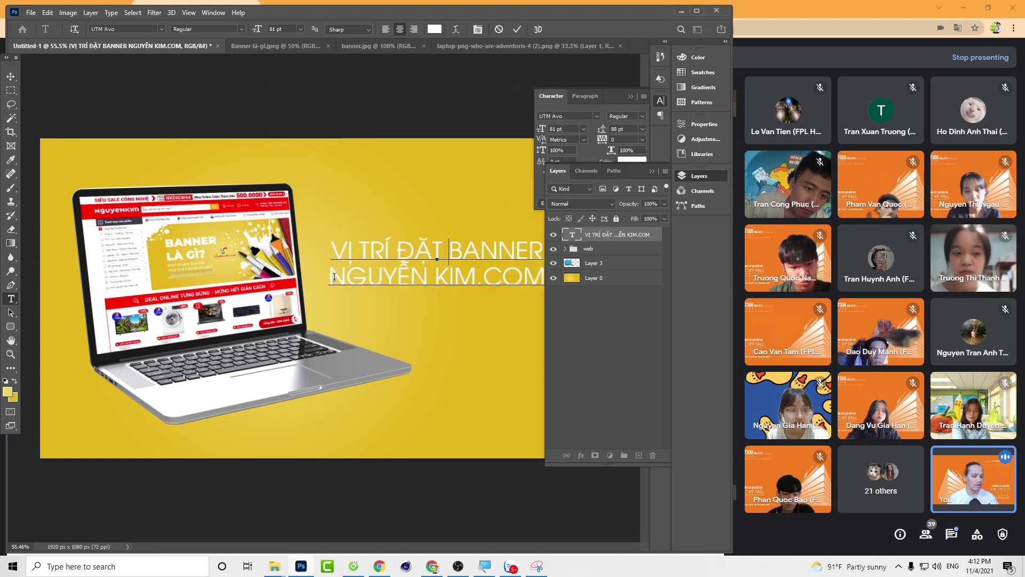
pyautogui.moveTo(330, 277); pyautogui.dragTo(710, 283)
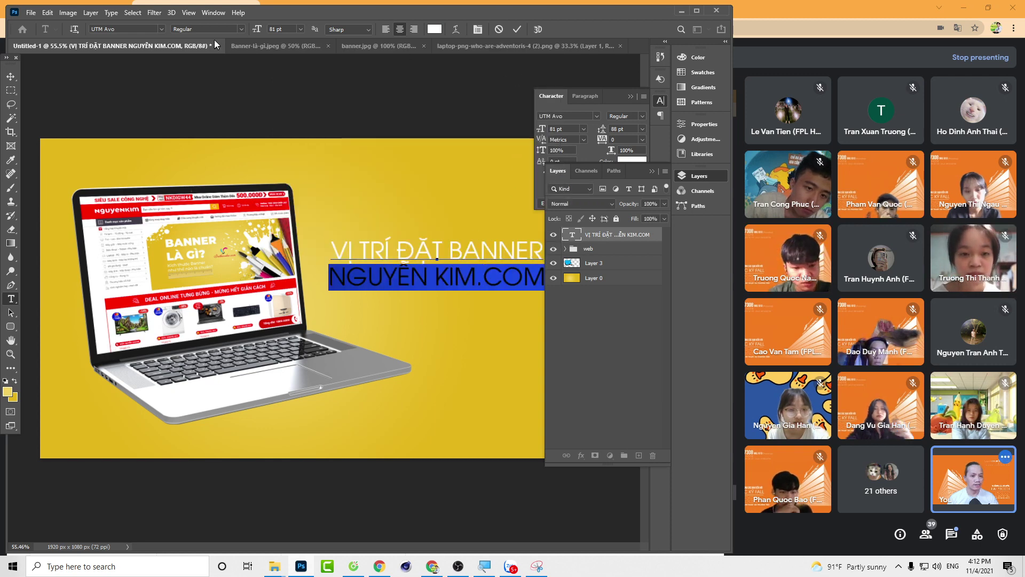
pyautogui.click(241, 30)
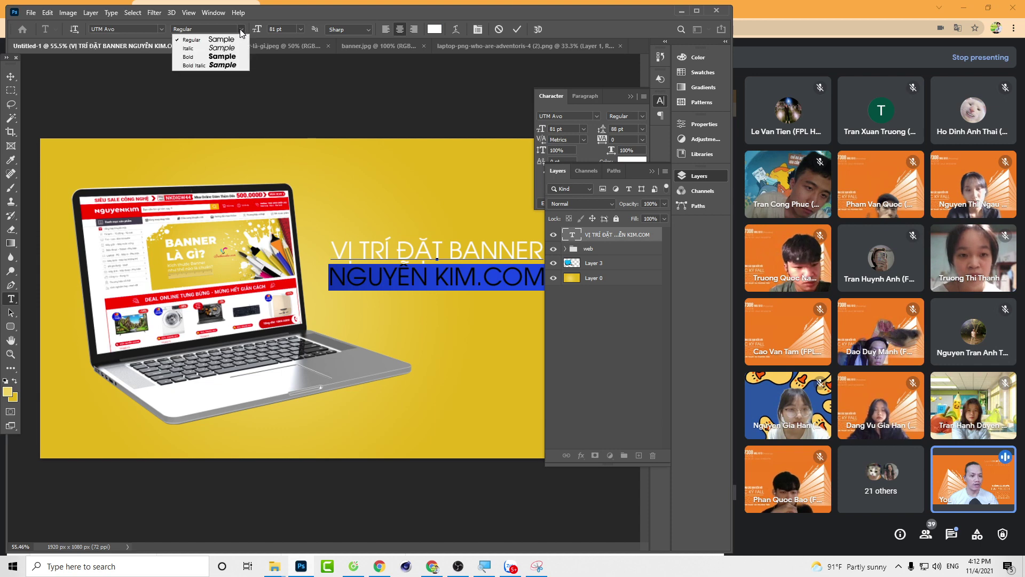
pyautogui.click(211, 57)
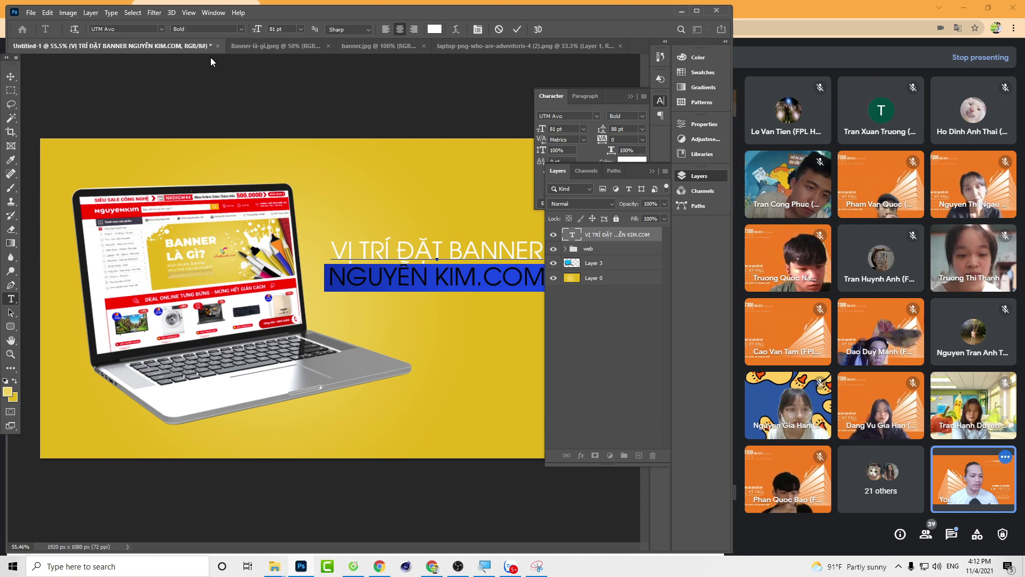
pyautogui.click(7, 75)
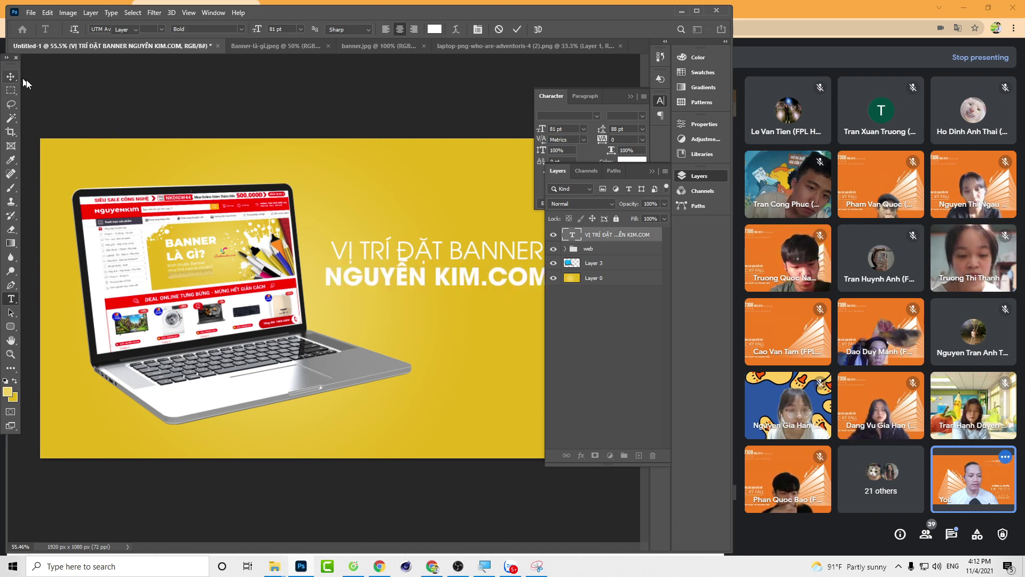
pyautogui.doubleClick(468, 283)
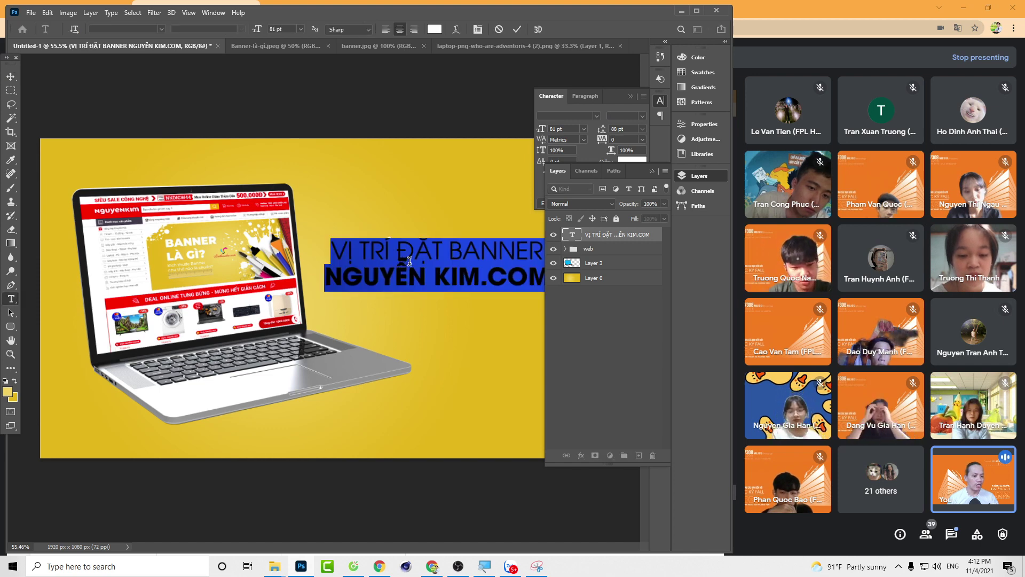
pyautogui.click(642, 129)
pyautogui.click(637, 136)
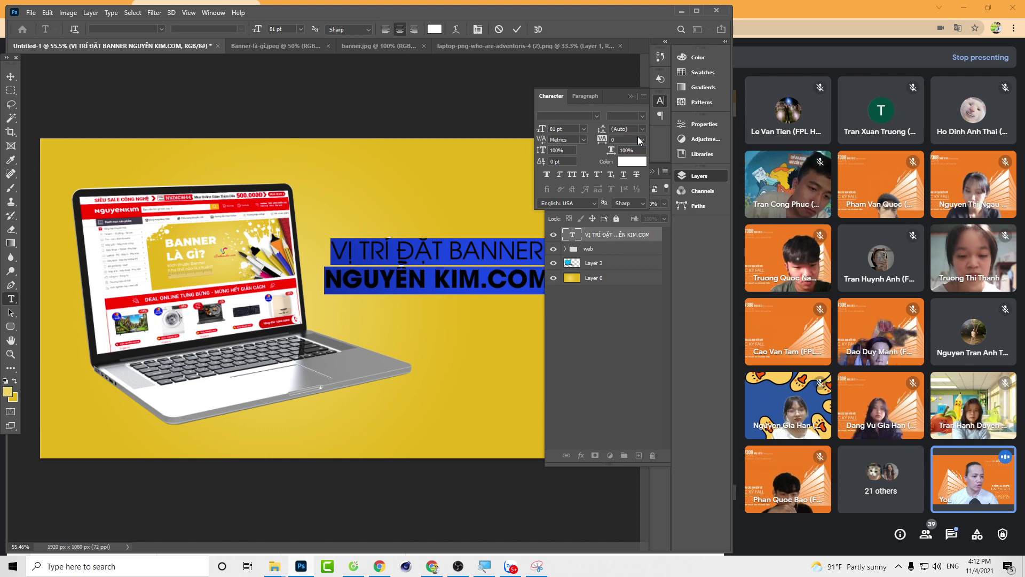
pyautogui.click(12, 77)
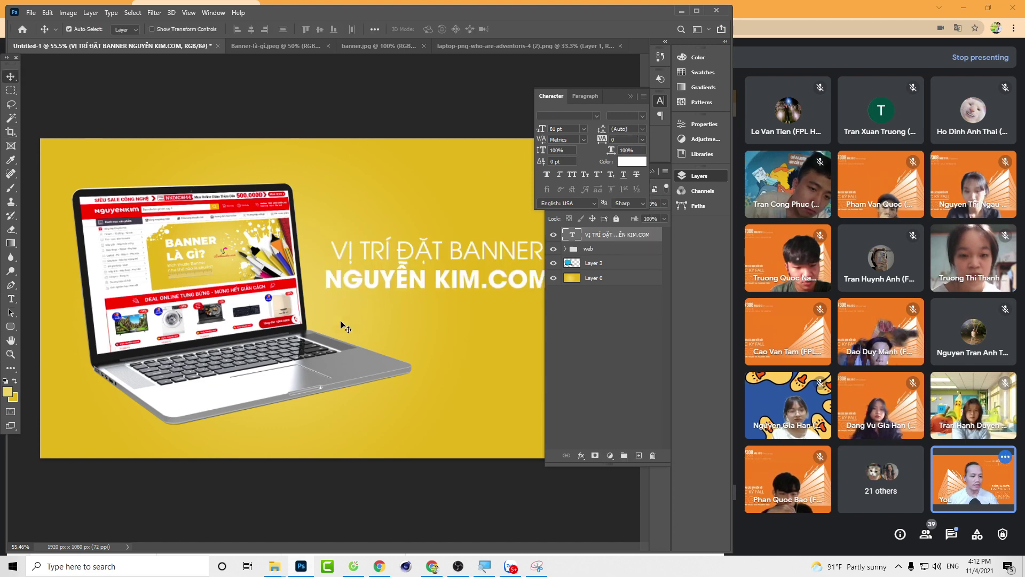
pyautogui.press('Tab')
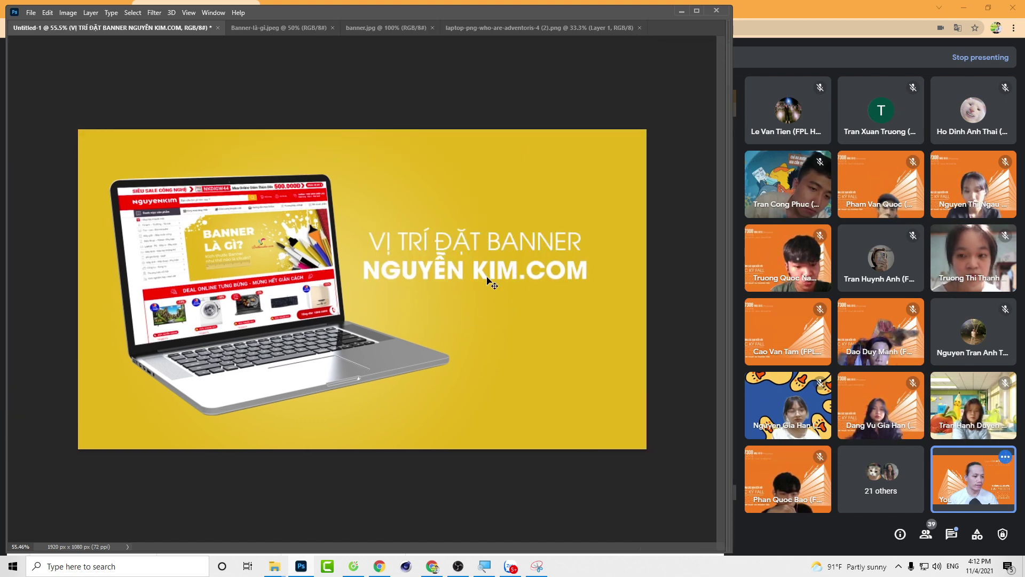
pyautogui.moveTo(487, 278); pyautogui.dragTo(503, 280)
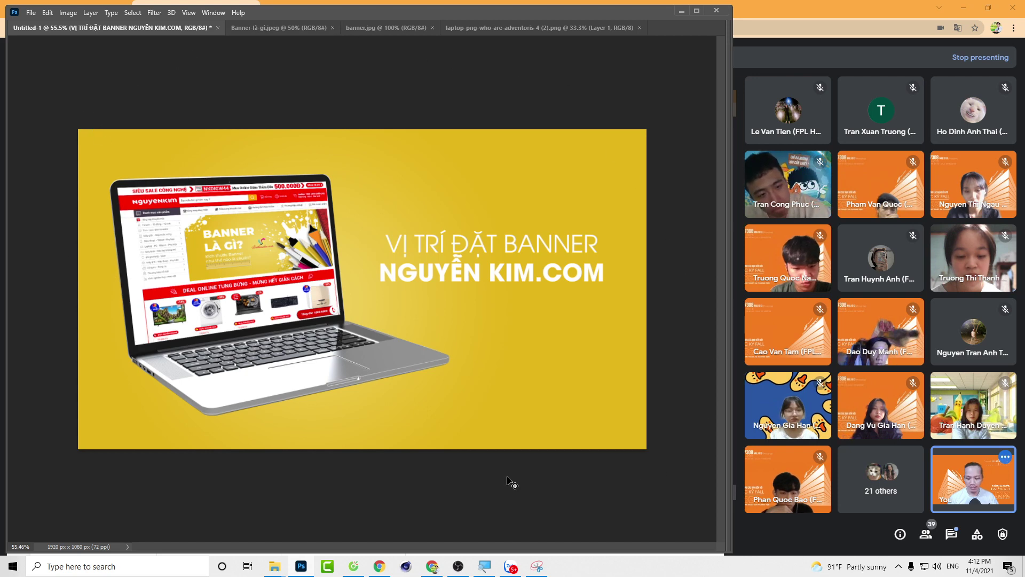
pyautogui.press('Tab')
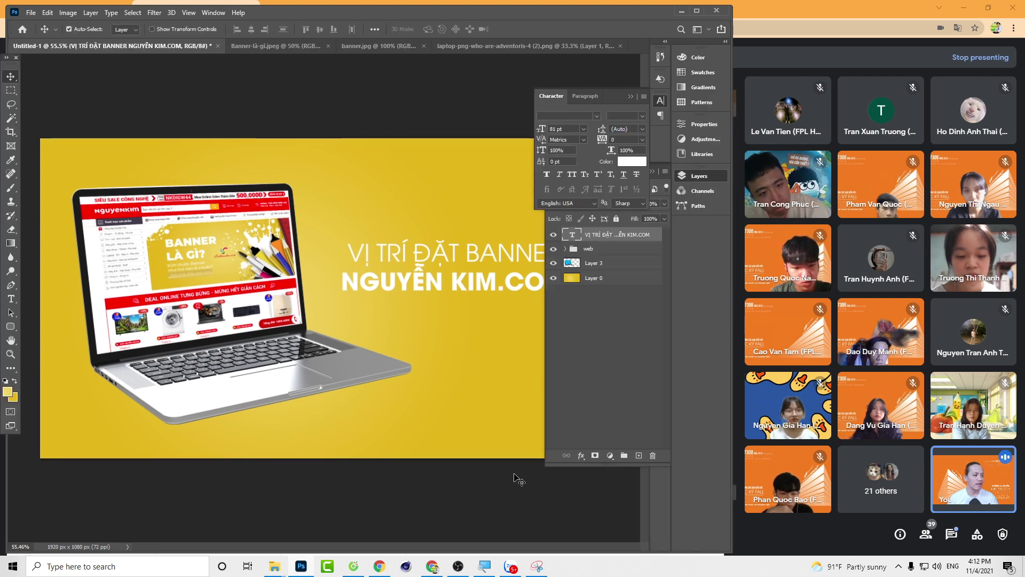
pyautogui.press('Tab')
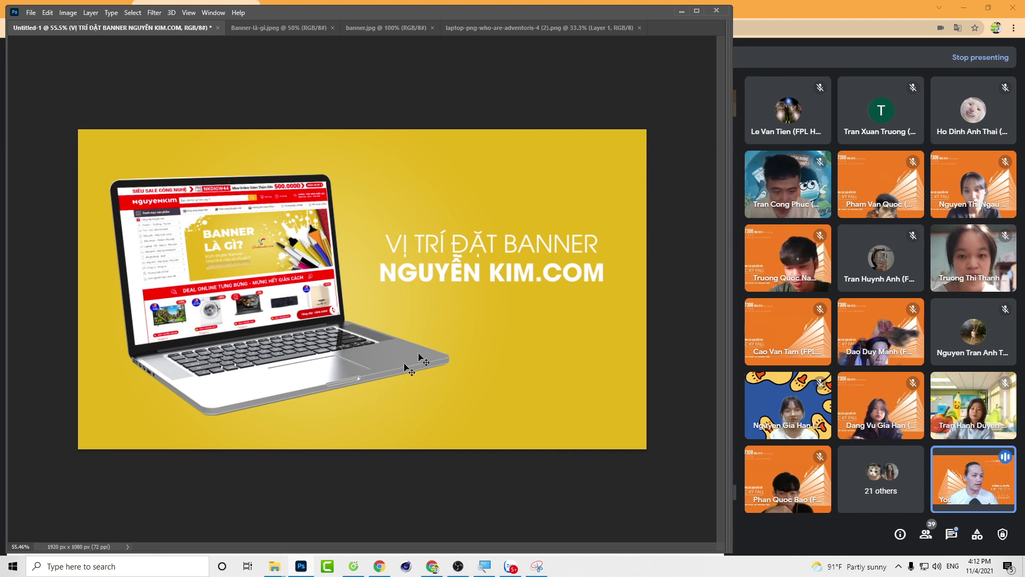
pyautogui.press('Tab')
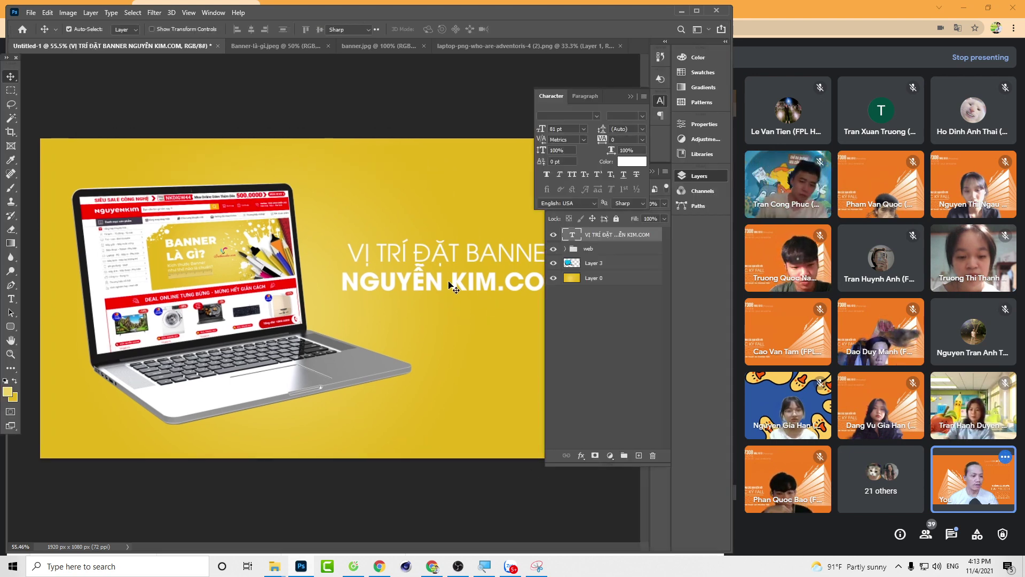
# Step: Set tracking 40 on the first line 'VỊ TRÍ ĐẶT BANNER', then preview the banner without panels
pyautogui.doubleClick(449, 282)
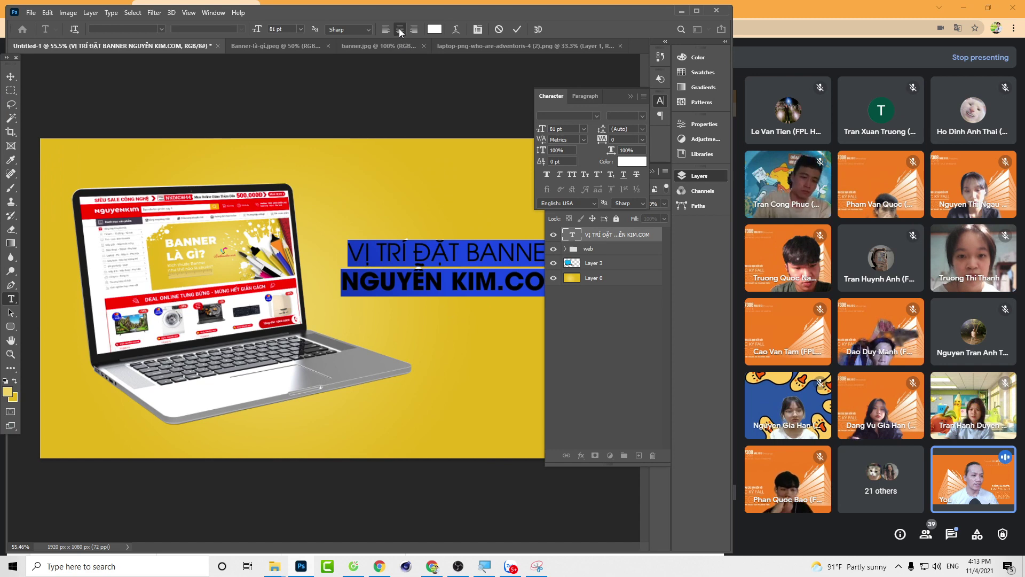
pyautogui.click(11, 76)
pyautogui.press('Tab')
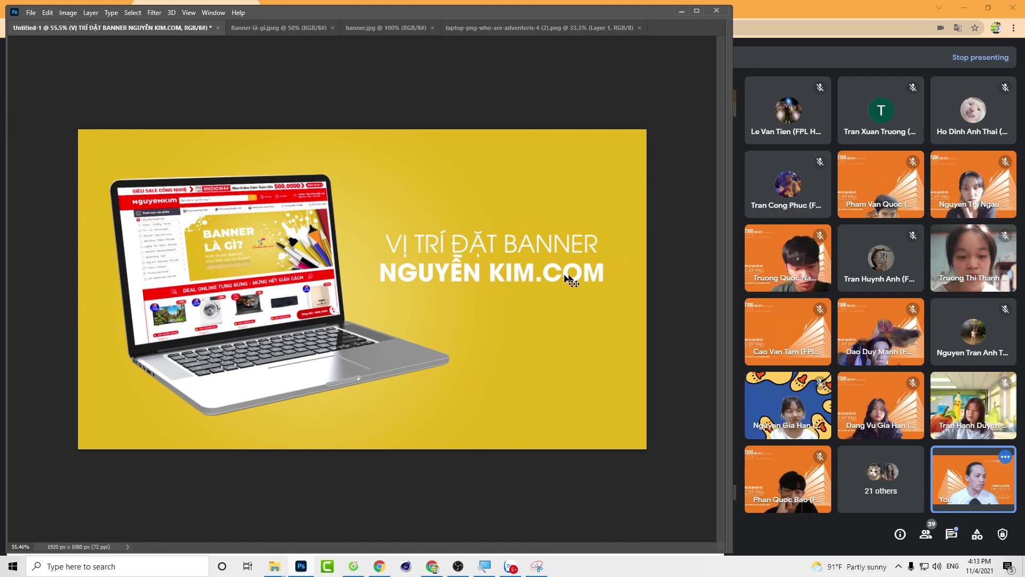
pyautogui.press('Tab')
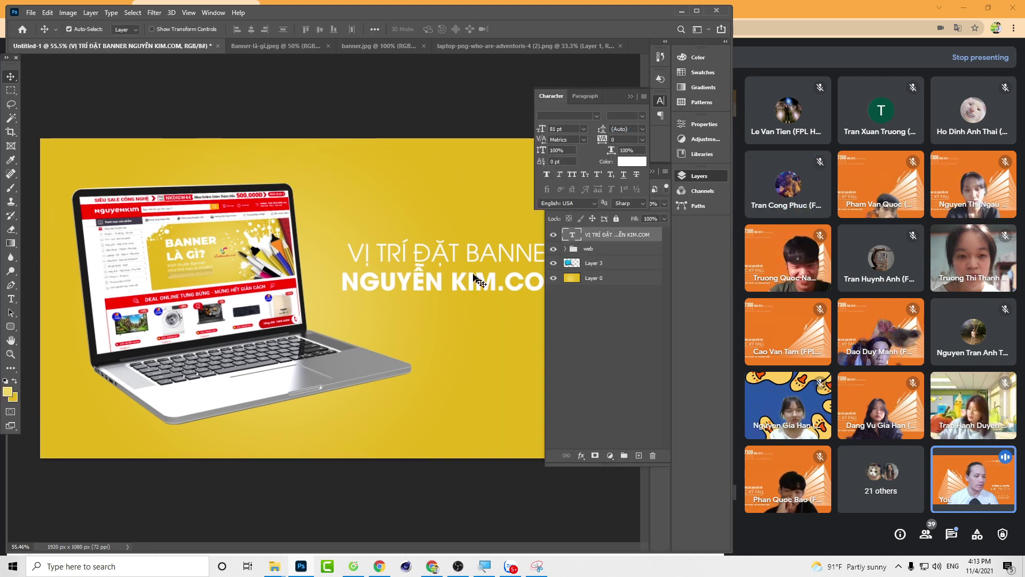
pyautogui.doubleClick(477, 281)
pyautogui.moveTo(348, 253); pyautogui.dragTo(543, 247)
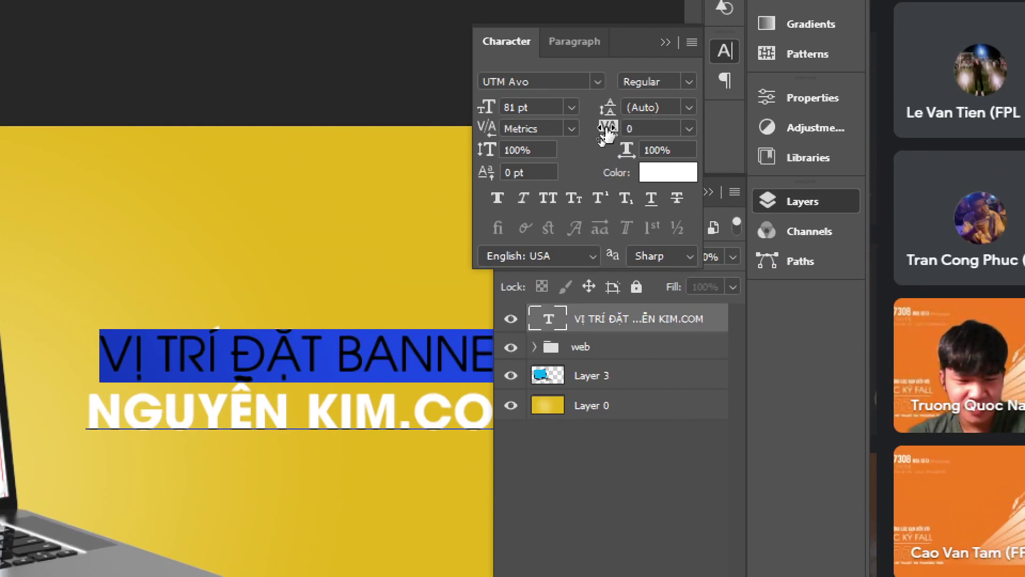
pyautogui.moveTo(605, 134); pyautogui.dragTo(608, 133)
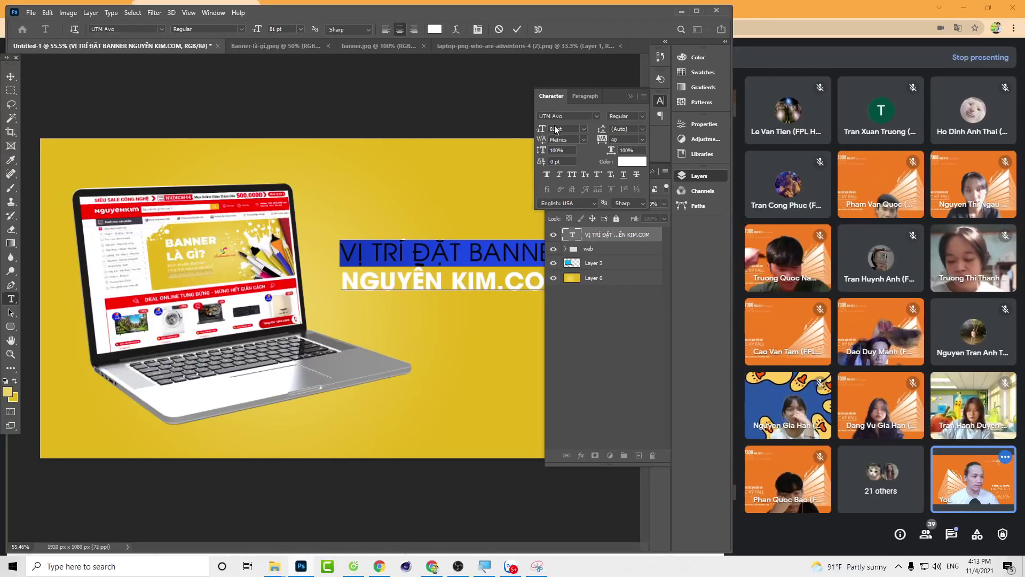
pyautogui.hotkey('ctrl', 'Return')
pyautogui.press('Tab')
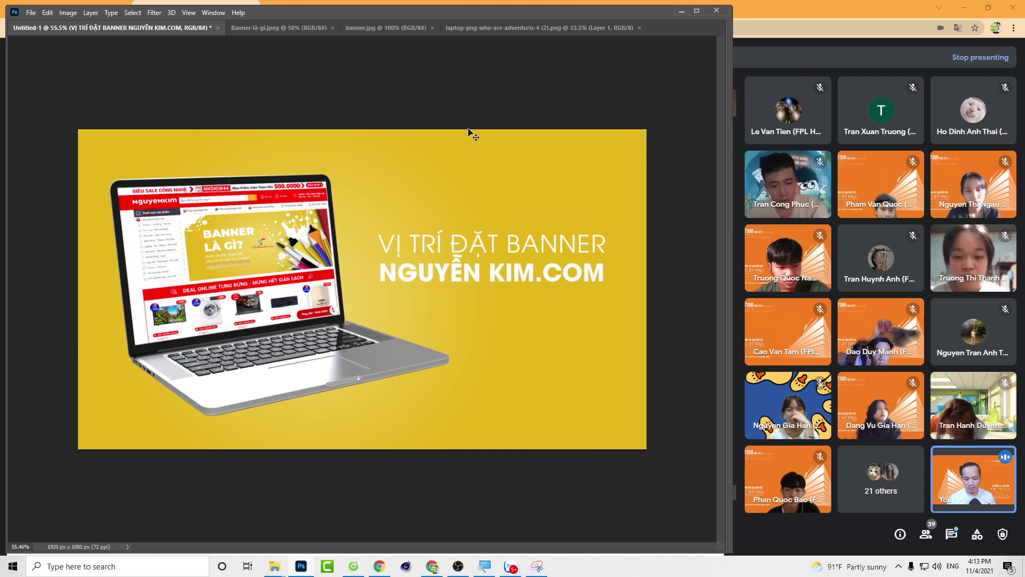
pyautogui.press('ctrl')
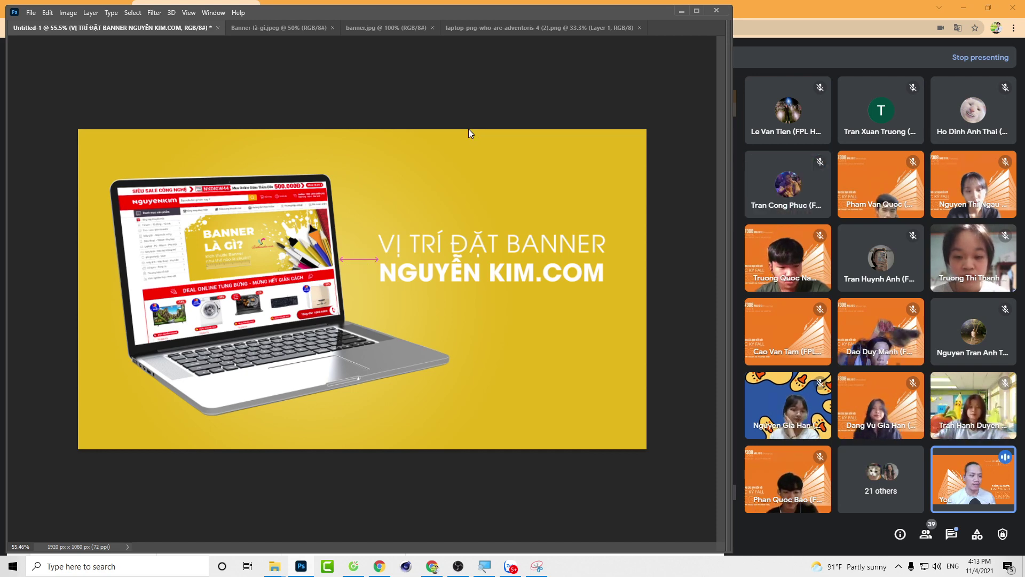
# Step: Save the banner in Downloads as a PSD named with the student code plus Lab1
pyautogui.hotkey('ctrl', 's')
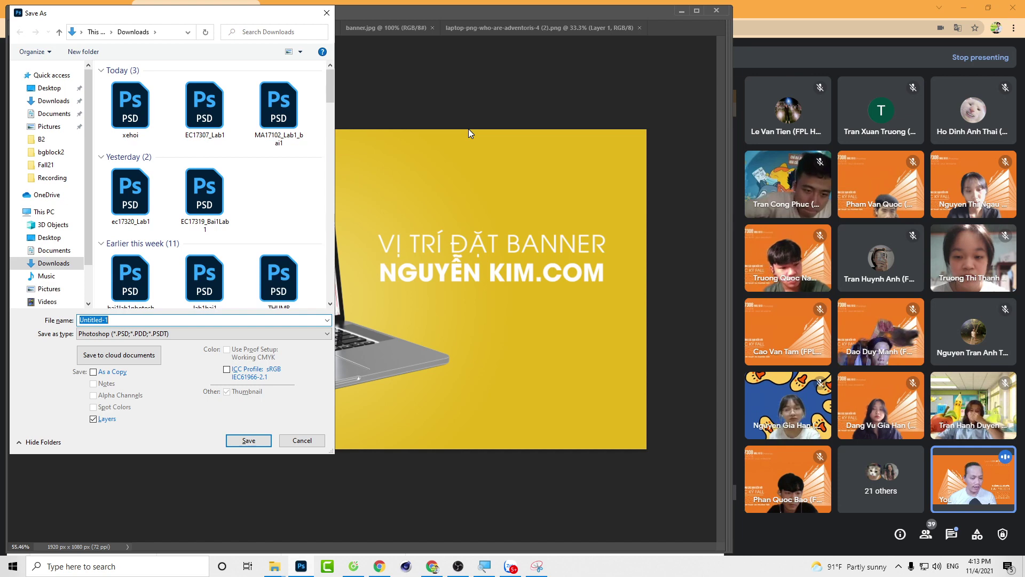
pyautogui.write('ec1')
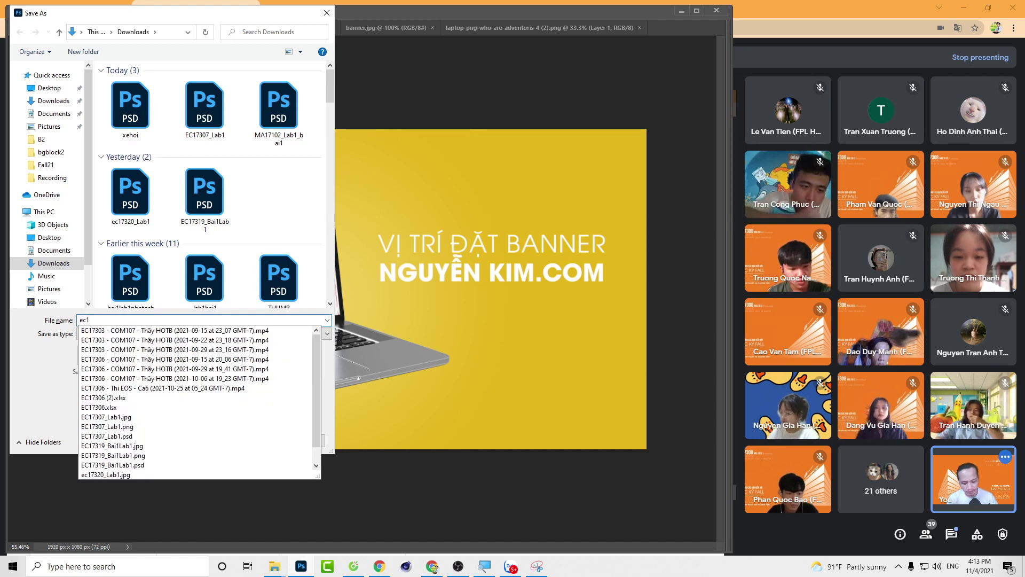
pyautogui.write('7308Lab1')
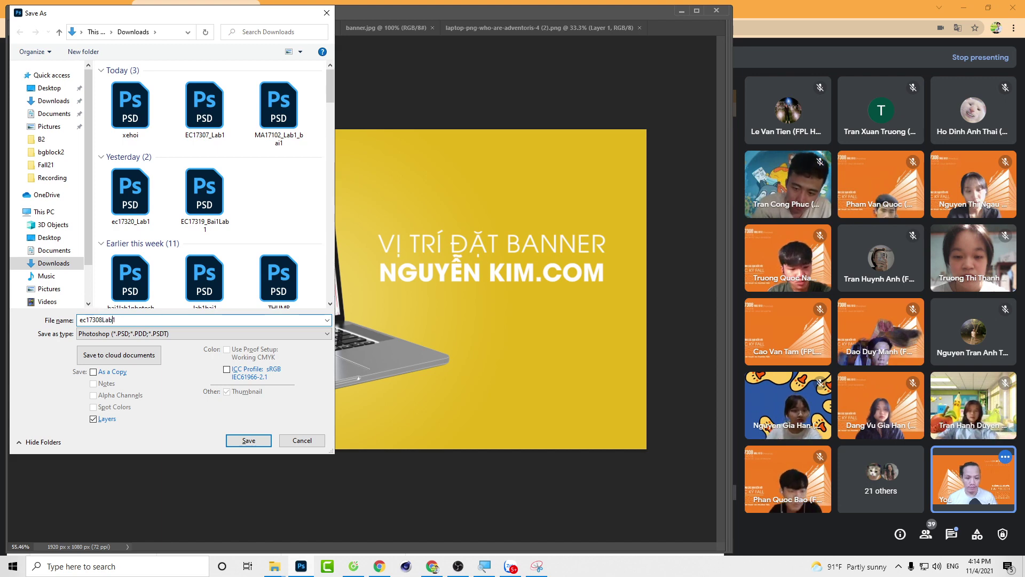
pyautogui.press('Return')
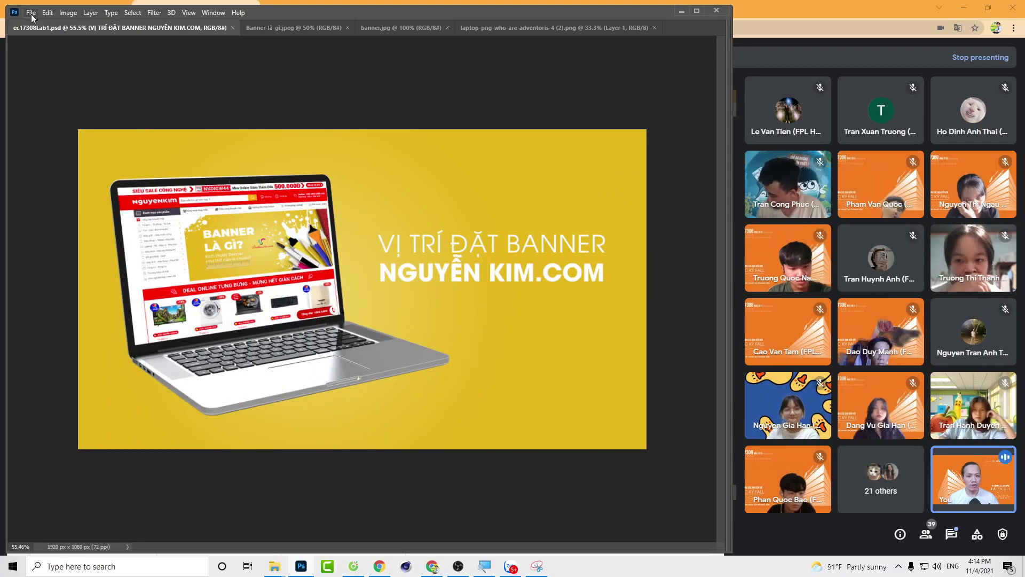
# Step: Save a JPEG copy of the banner under the same name at Quality 12 (Maximum)
pyautogui.click(31, 12)
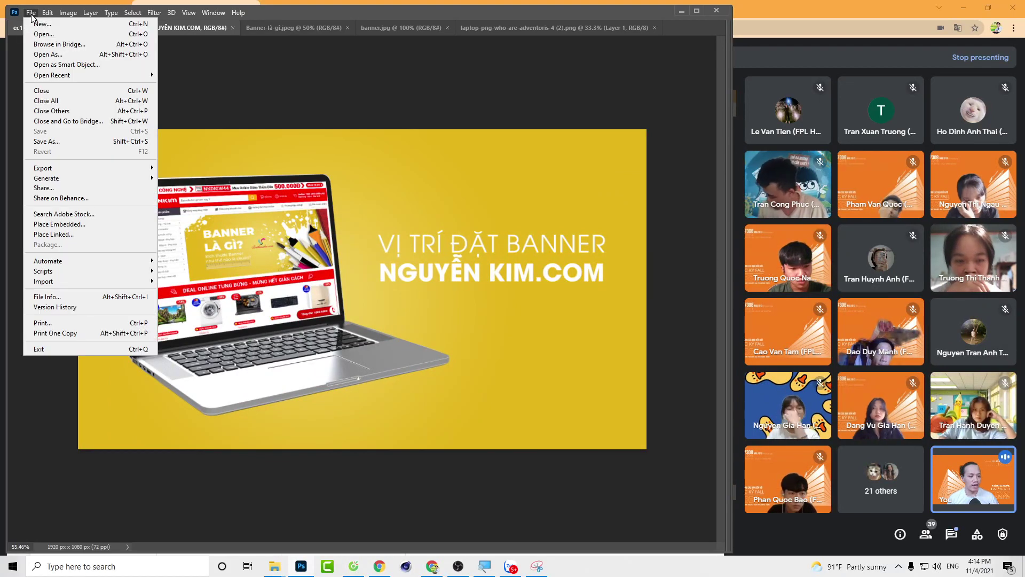
pyautogui.click(57, 141)
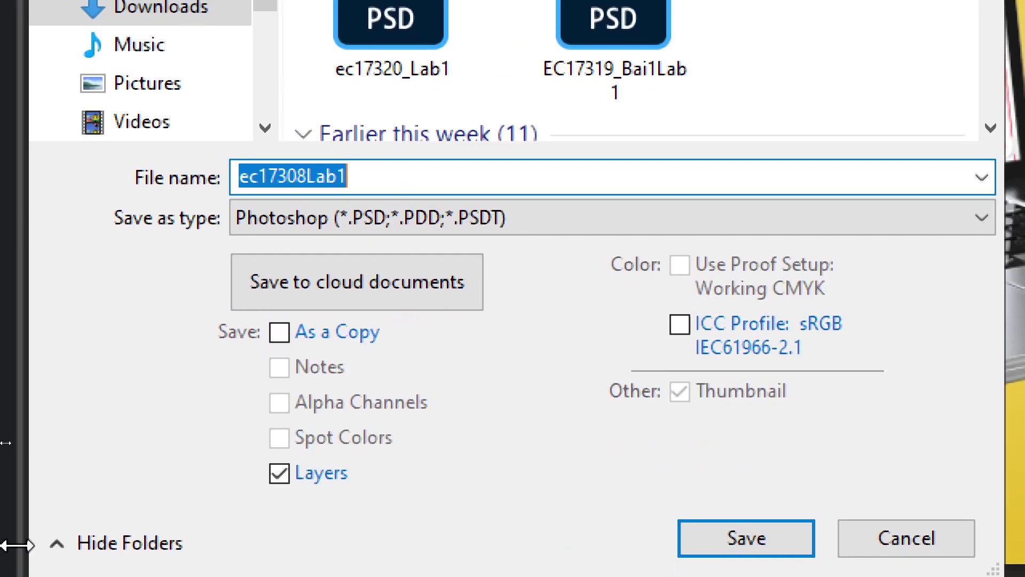
pyautogui.click(374, 217)
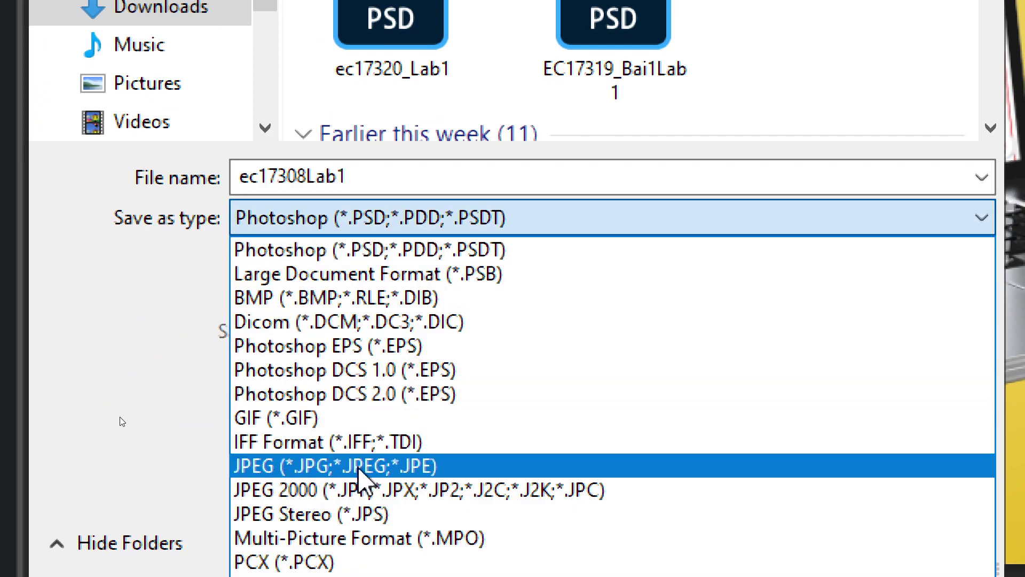
pyautogui.click(427, 468)
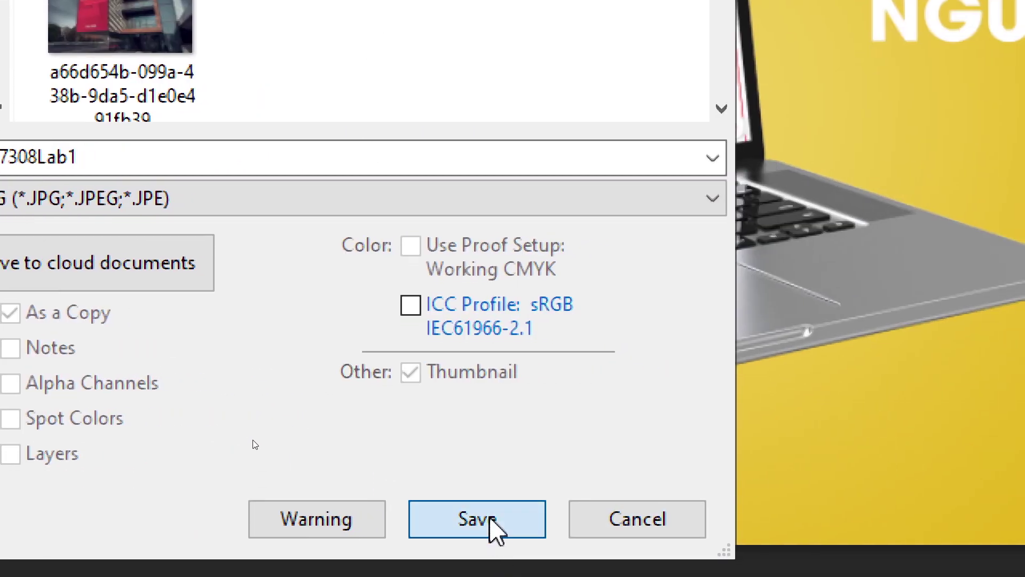
pyautogui.click(490, 518)
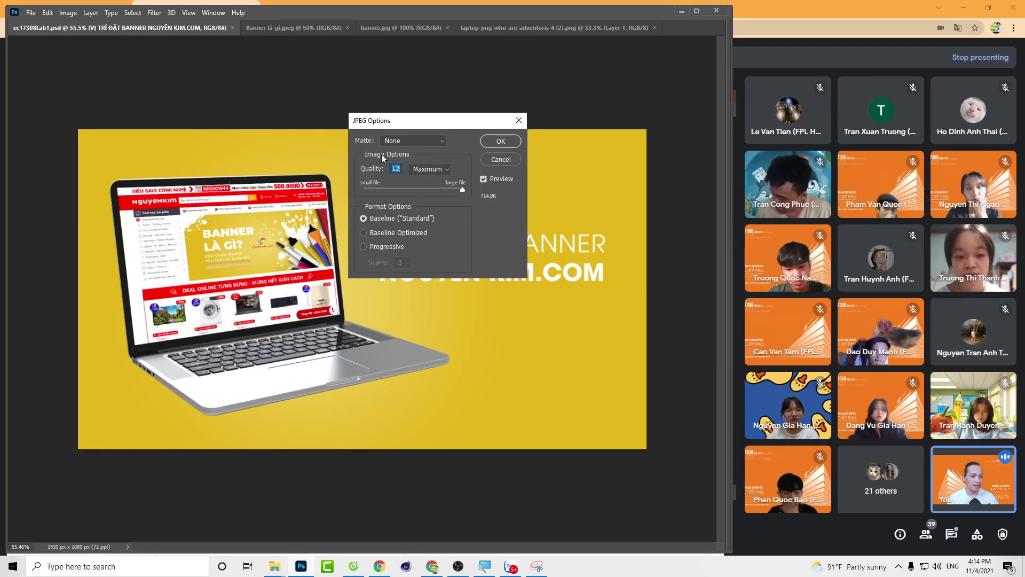
pyautogui.click(462, 189)
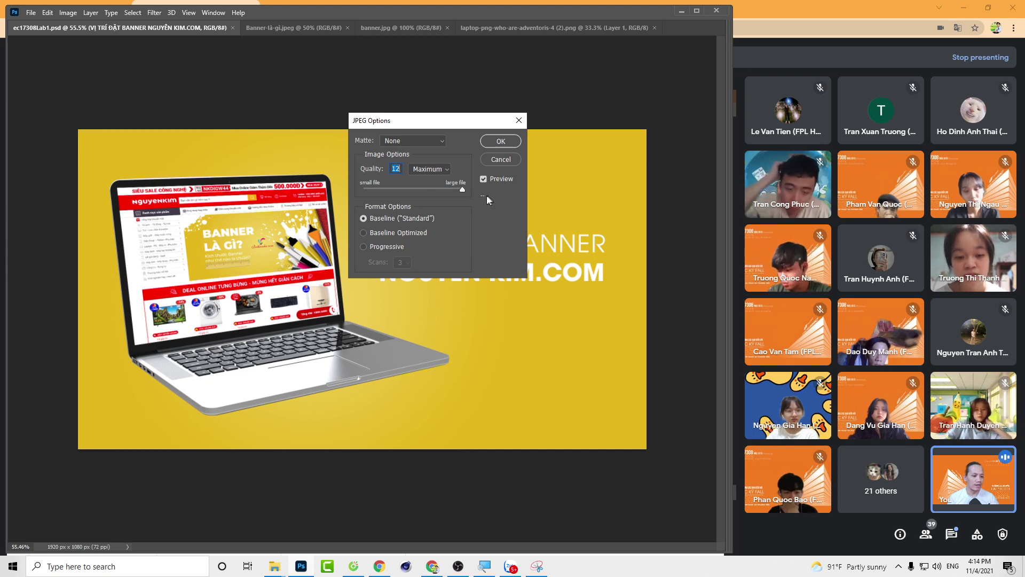
pyautogui.click(488, 143)
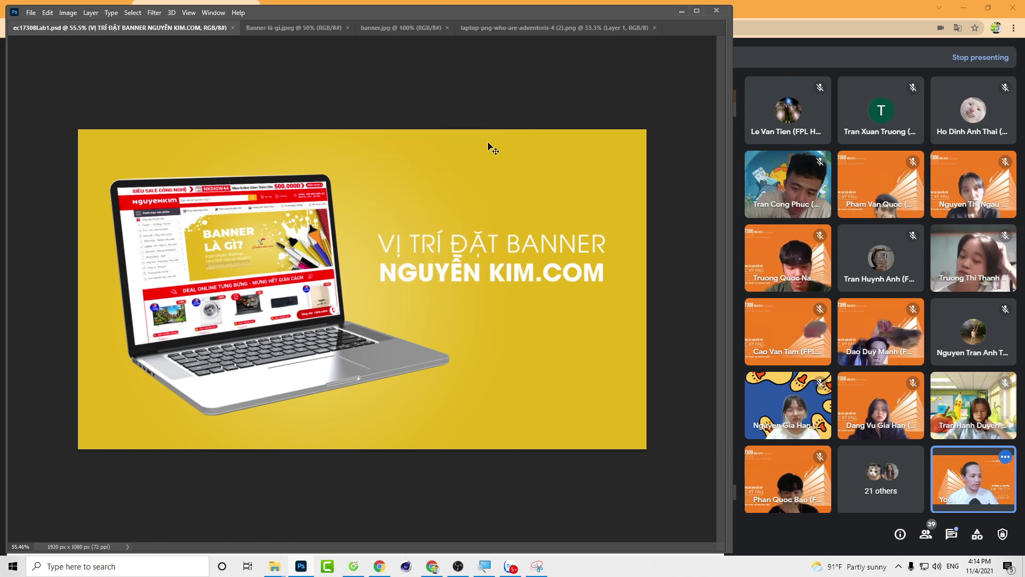
# Step: Hide the yellow background layer and save the banner as a PNG with Large file size
pyautogui.press('Tab')
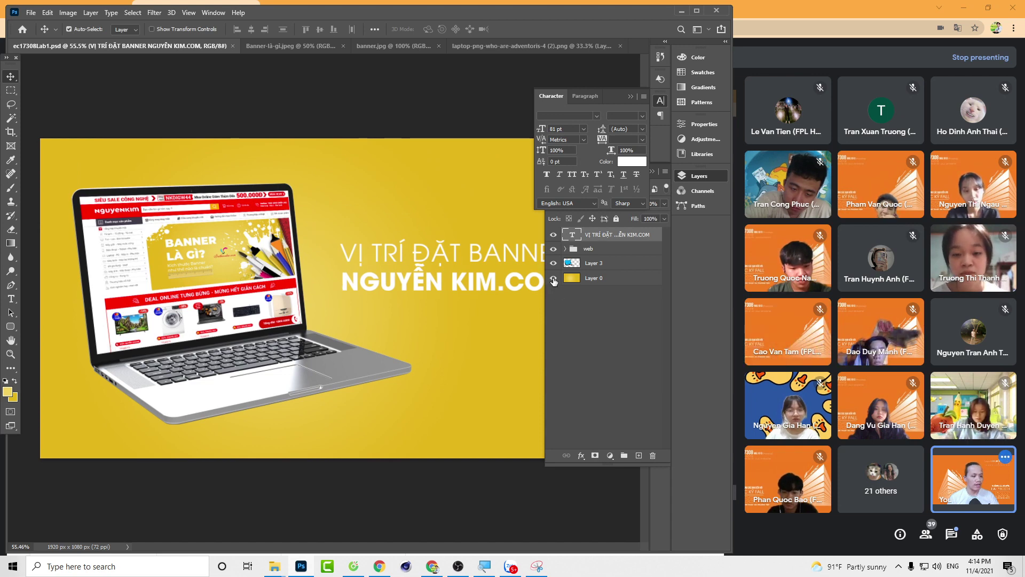
pyautogui.click(554, 278)
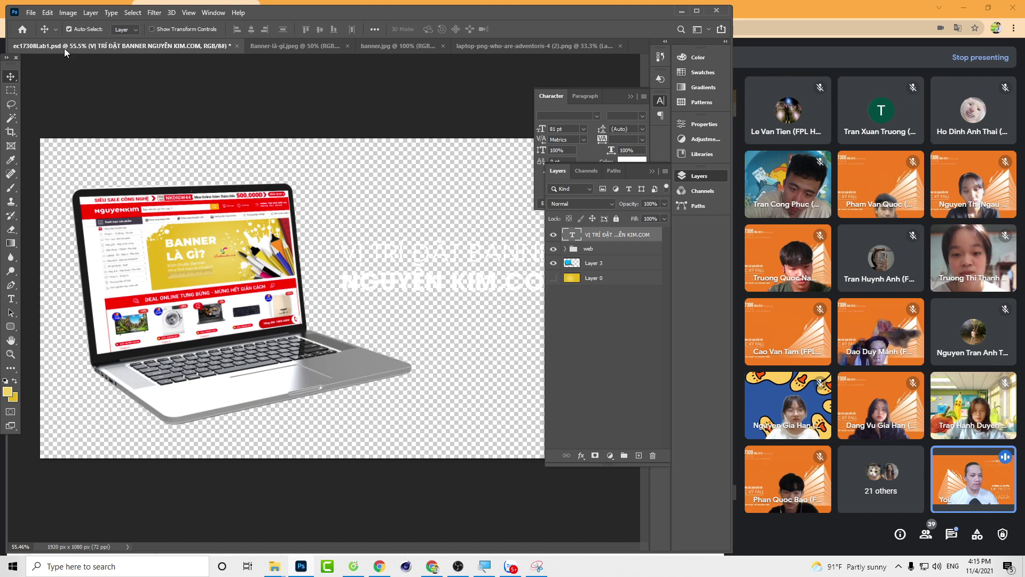
pyautogui.click(34, 13)
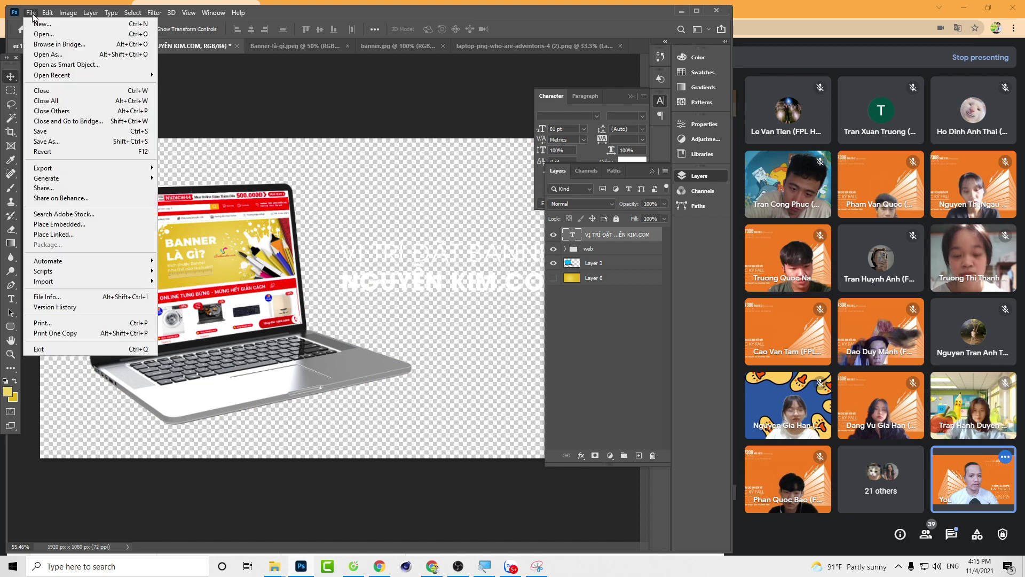
pyautogui.click(56, 143)
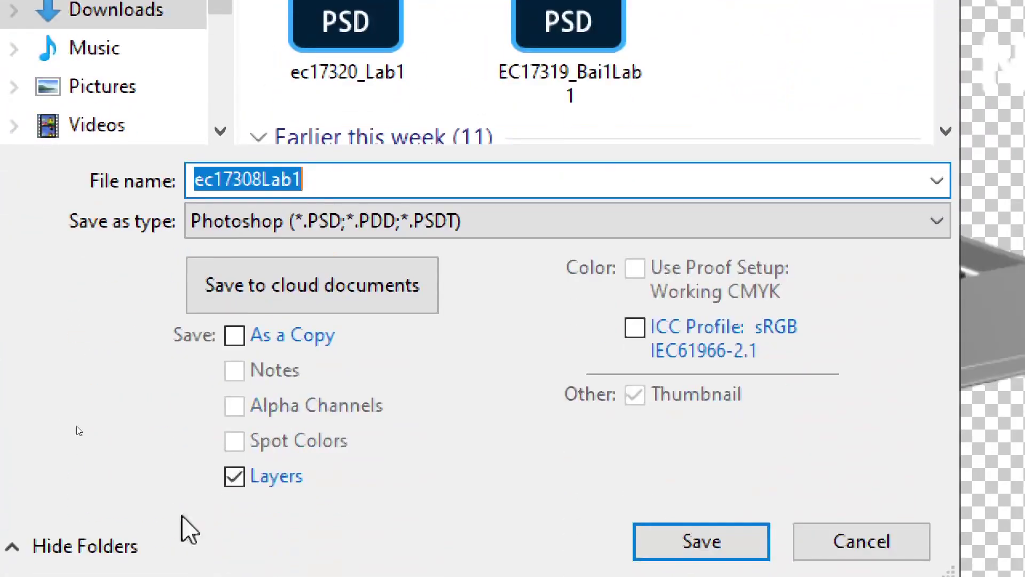
pyautogui.click(239, 227)
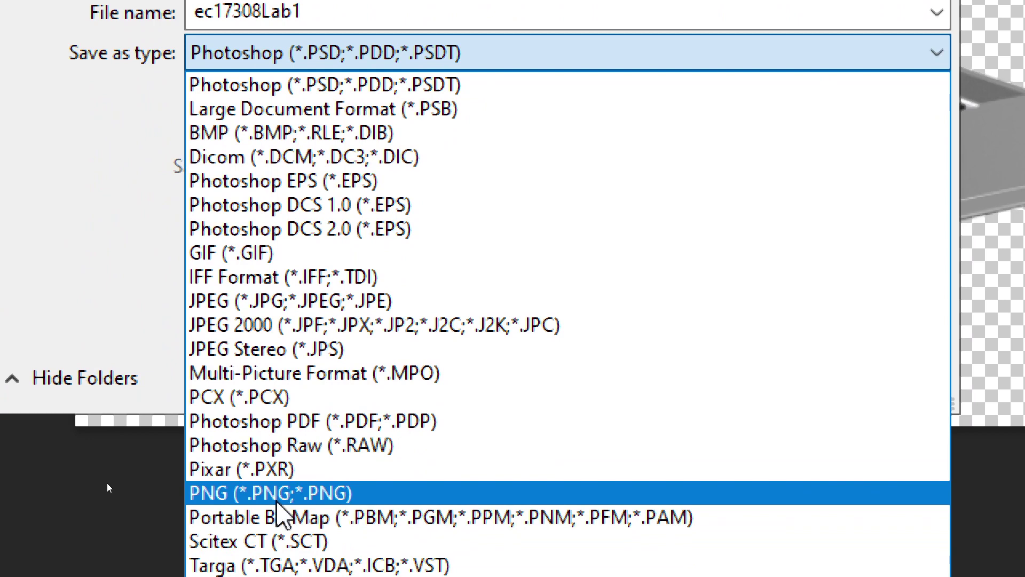
pyautogui.click(276, 501)
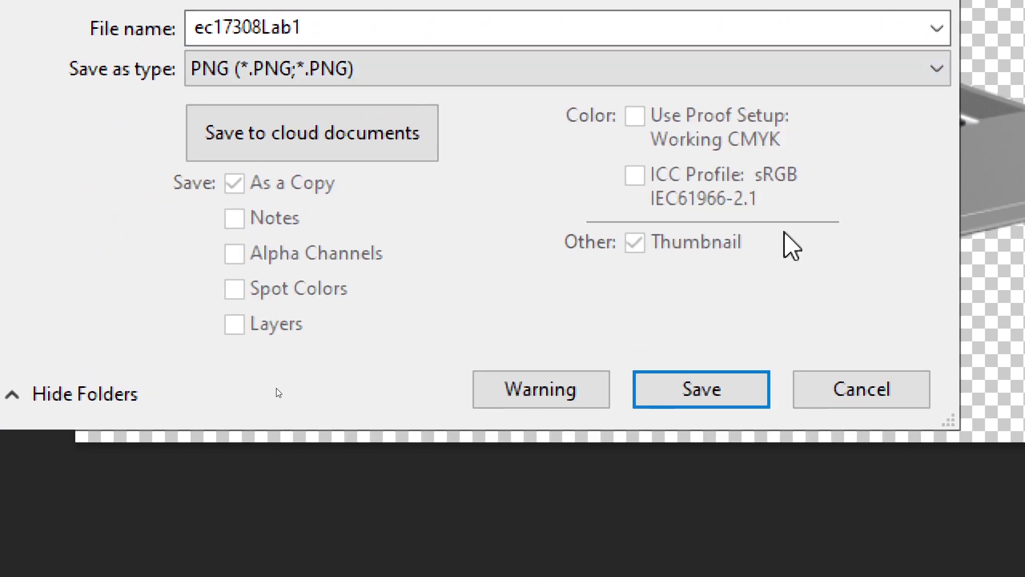
pyautogui.click(734, 408)
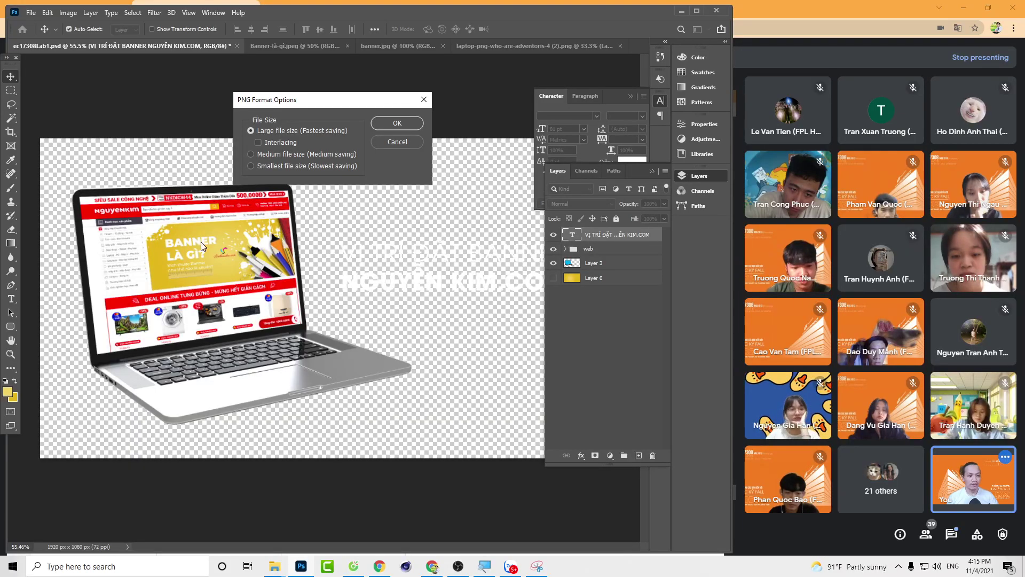
pyautogui.click(388, 123)
pyautogui.press('ctrl')
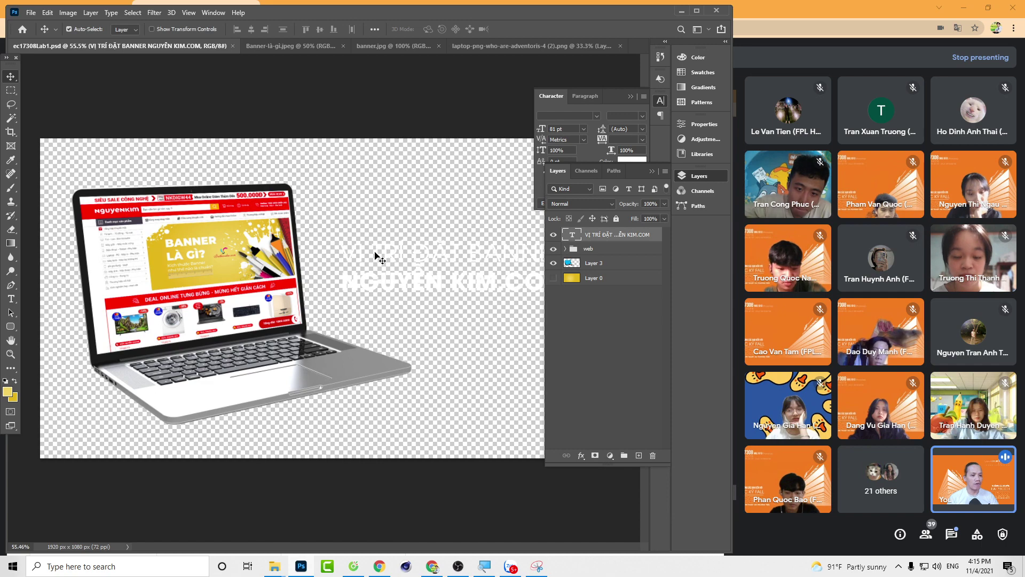
pyautogui.hotkey('alt', 'Tab')
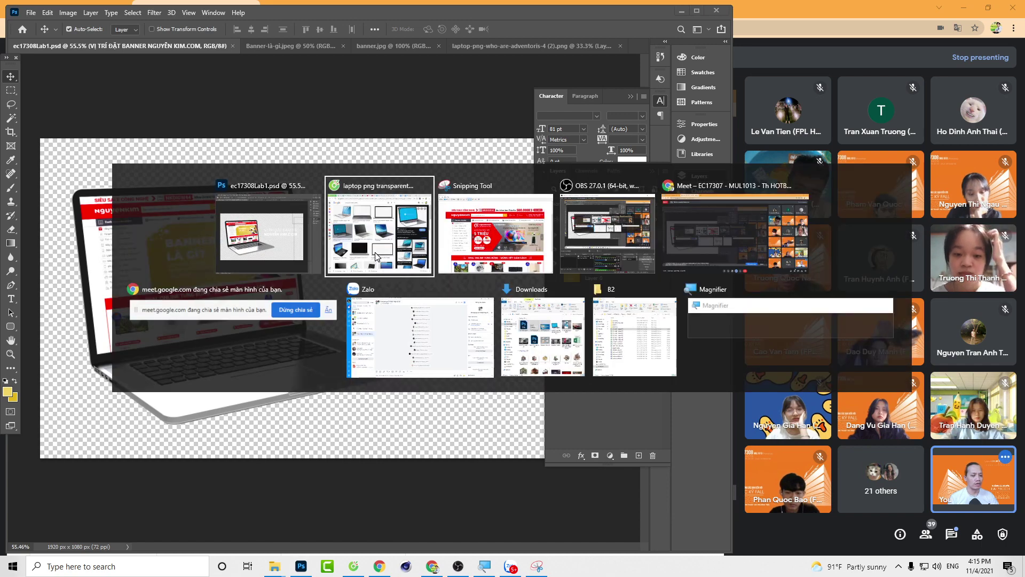
# Step: In the EC17308 - MUL1013 folder, create a new folder named with the student code and full name
pyautogui.click(376, 257)
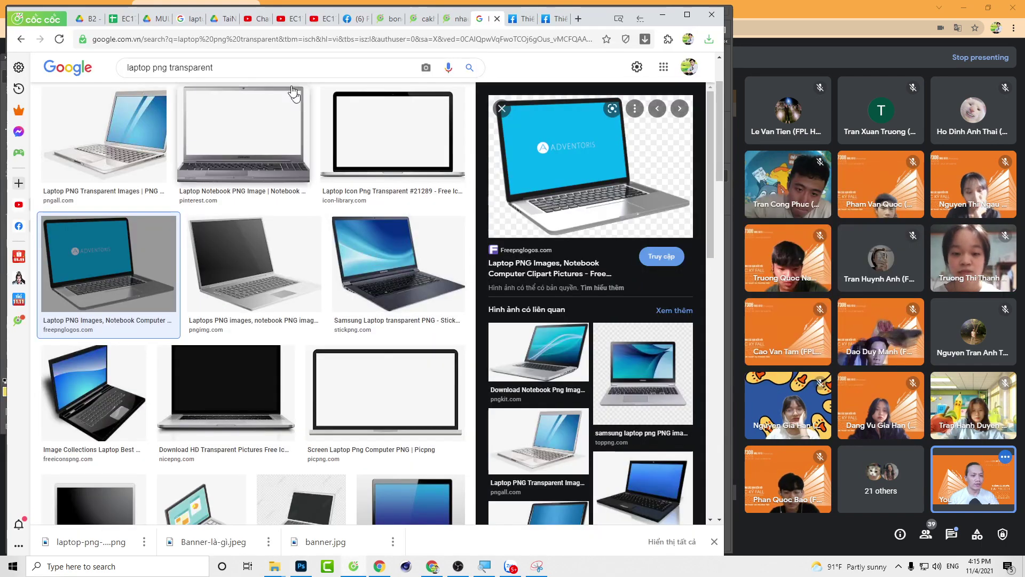
pyautogui.click(155, 20)
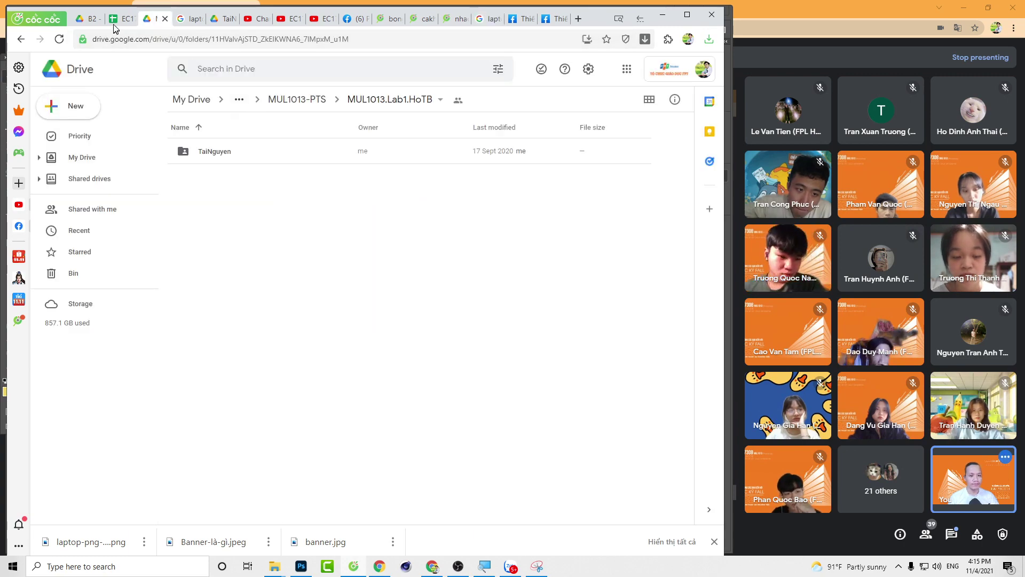
pyautogui.click(176, 24)
pyautogui.click(92, 21)
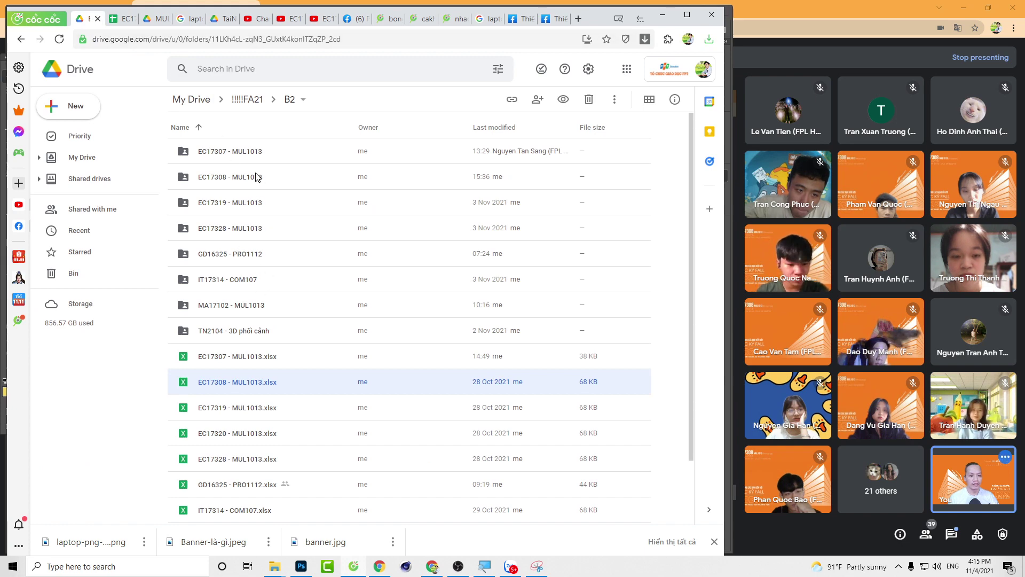
pyautogui.doubleClick(237, 181)
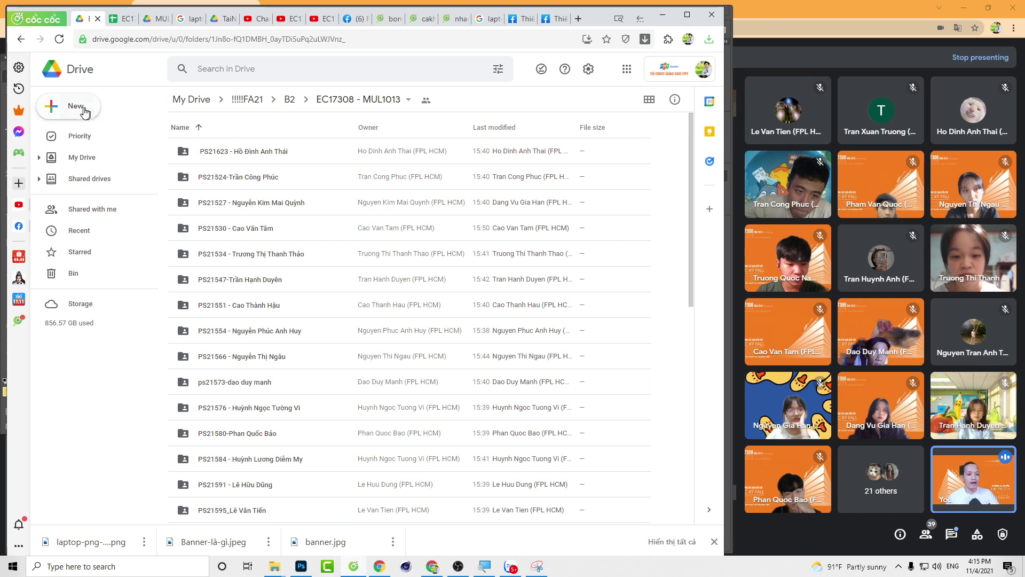
pyautogui.click(64, 107)
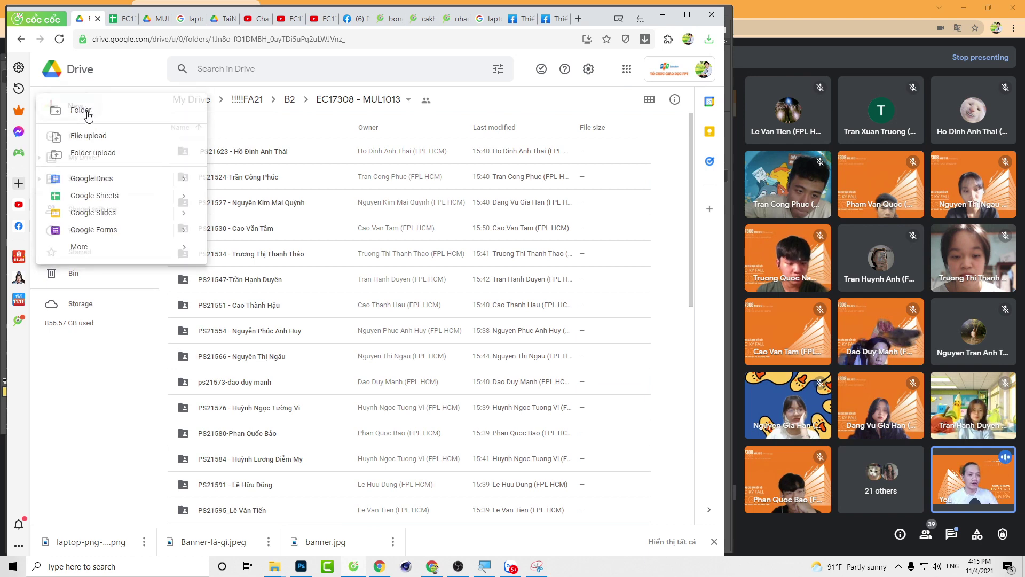
pyautogui.click(90, 110)
pyautogui.write('PS12')
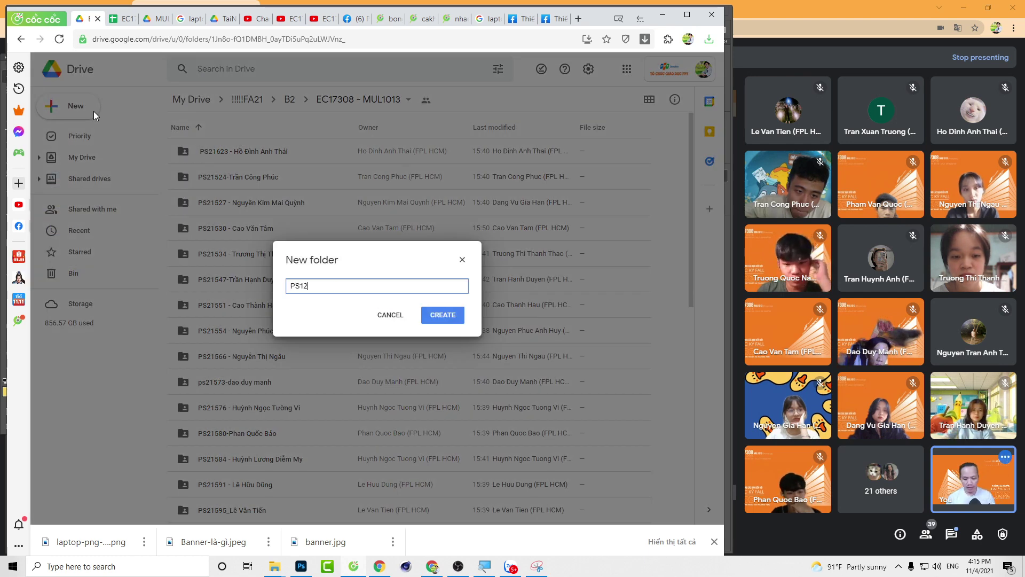
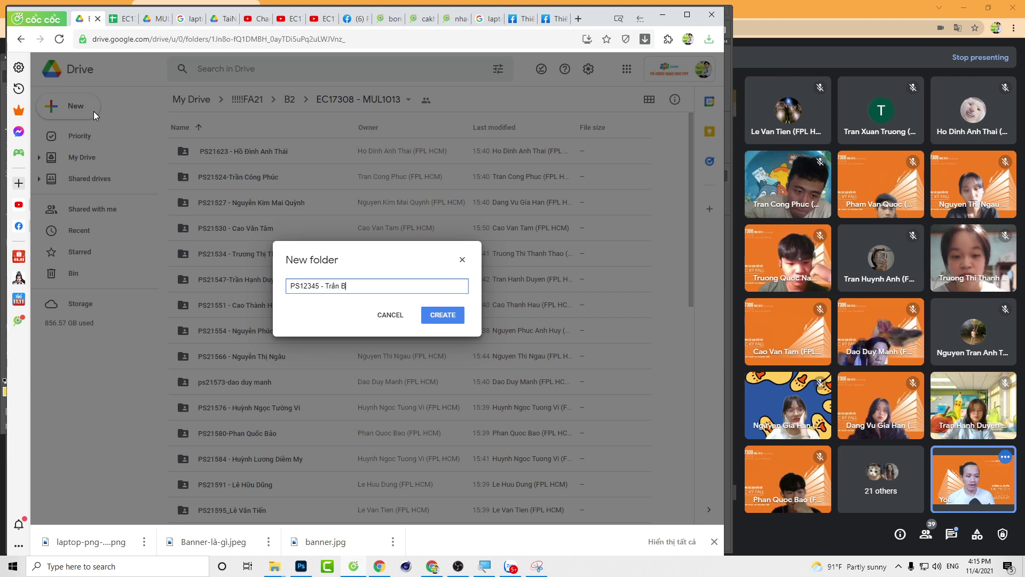
pyautogui.press('Return')
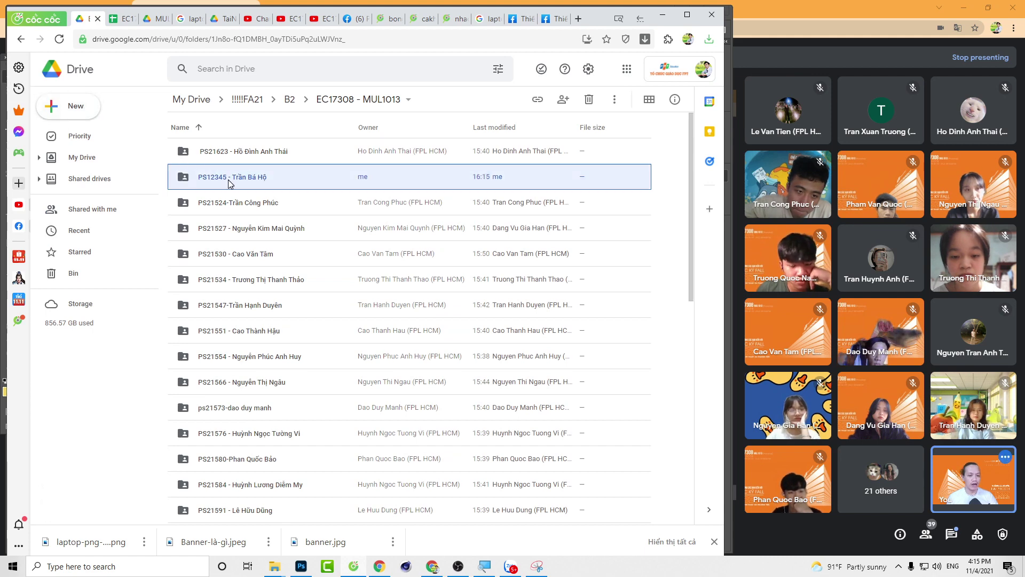
# Step: Rename the first student folder to remove the leading space from its name
pyautogui.click(213, 155)
pyautogui.rightClick(212, 156)
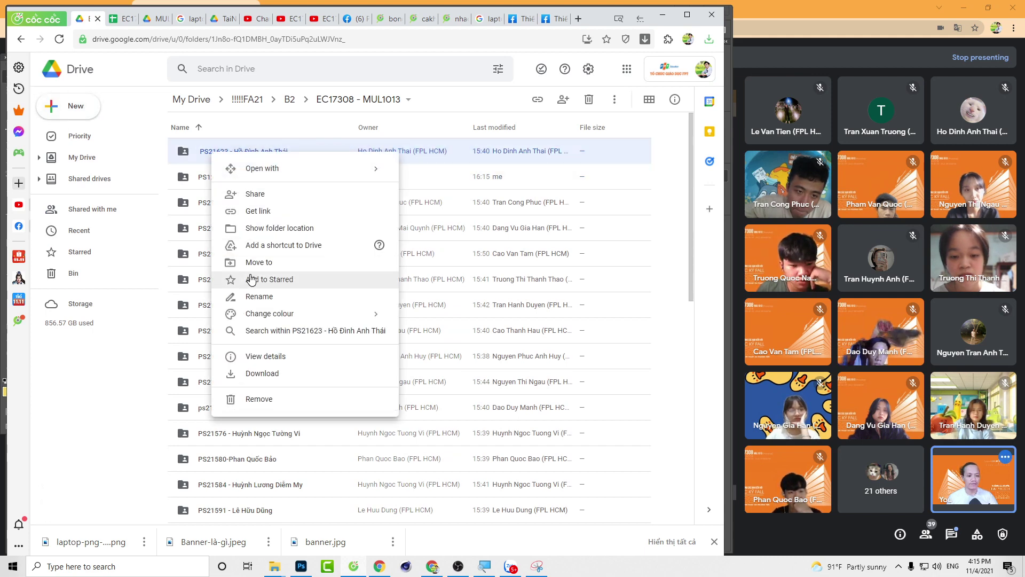
pyautogui.click(253, 297)
pyautogui.press('Home')
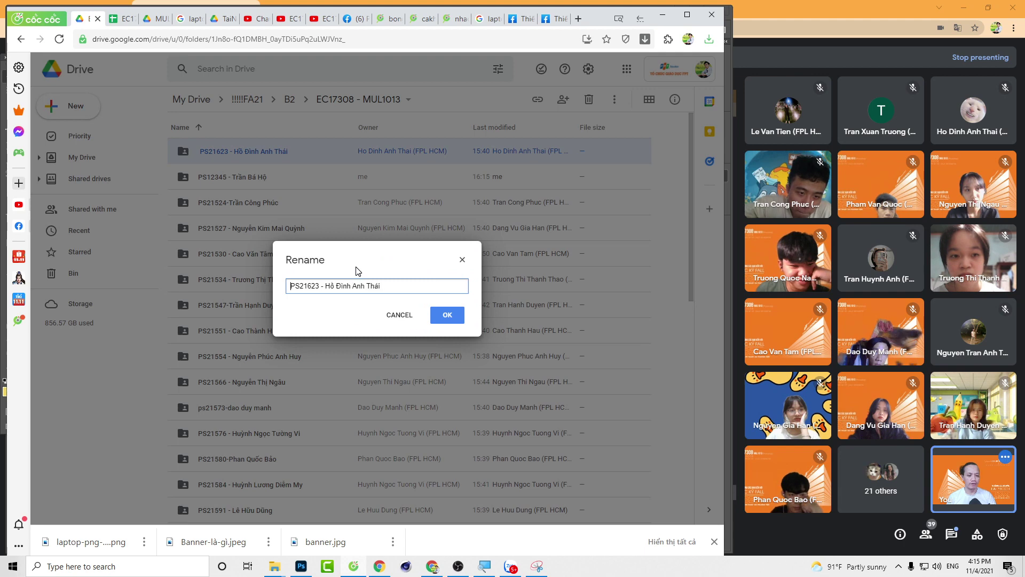
pyautogui.press('Return')
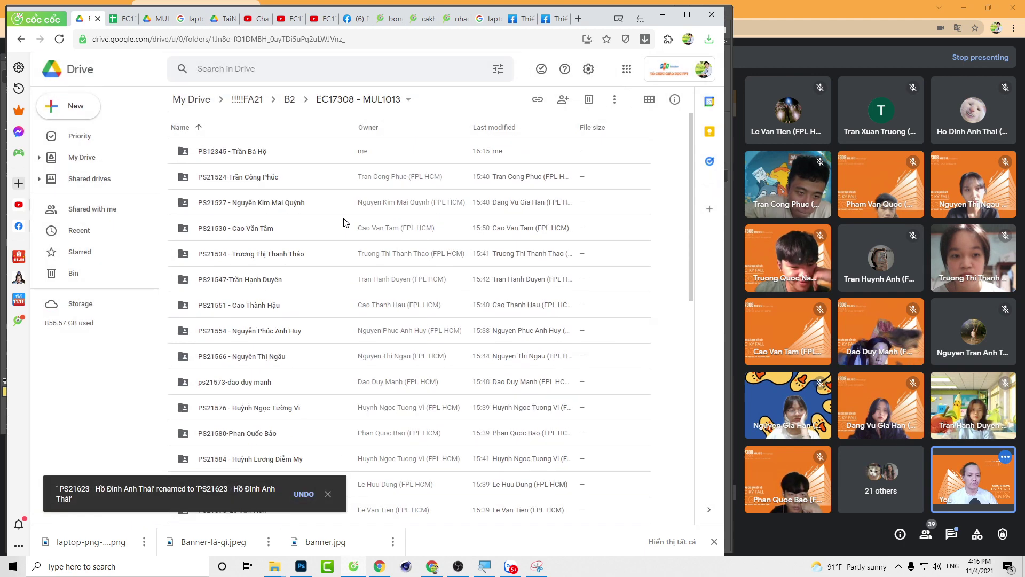
pyautogui.click(253, 160)
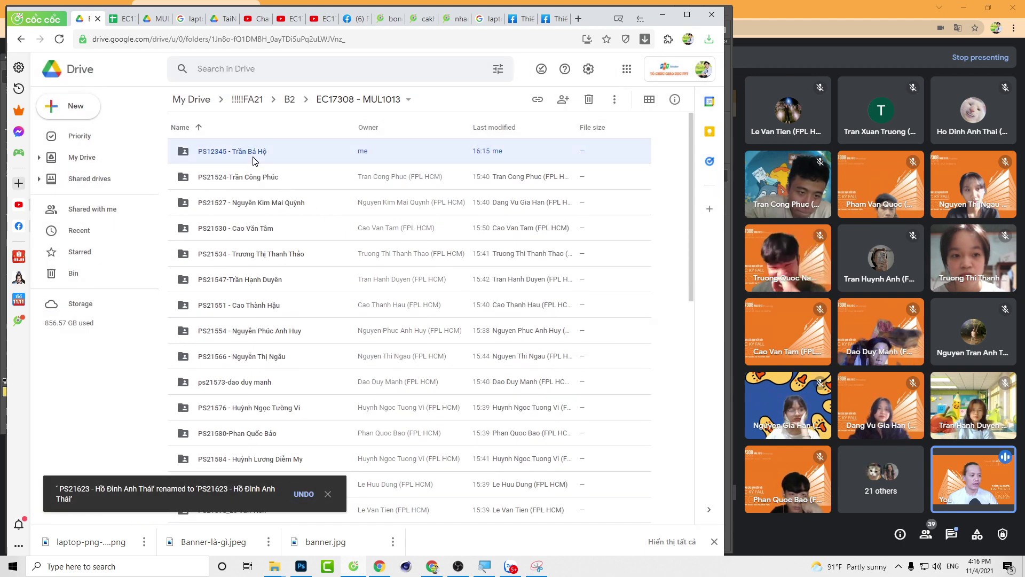
# Step: Create a folder named 'Lab1' inside the new student folder
pyautogui.doubleClick(238, 156)
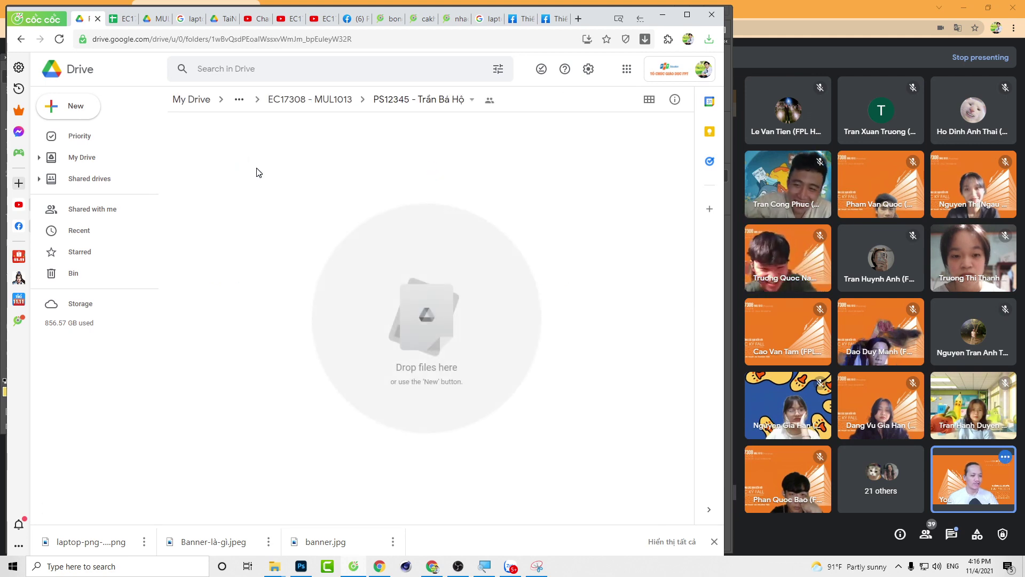
pyautogui.rightClick(257, 170)
pyautogui.click(276, 187)
pyautogui.write('Lab1')
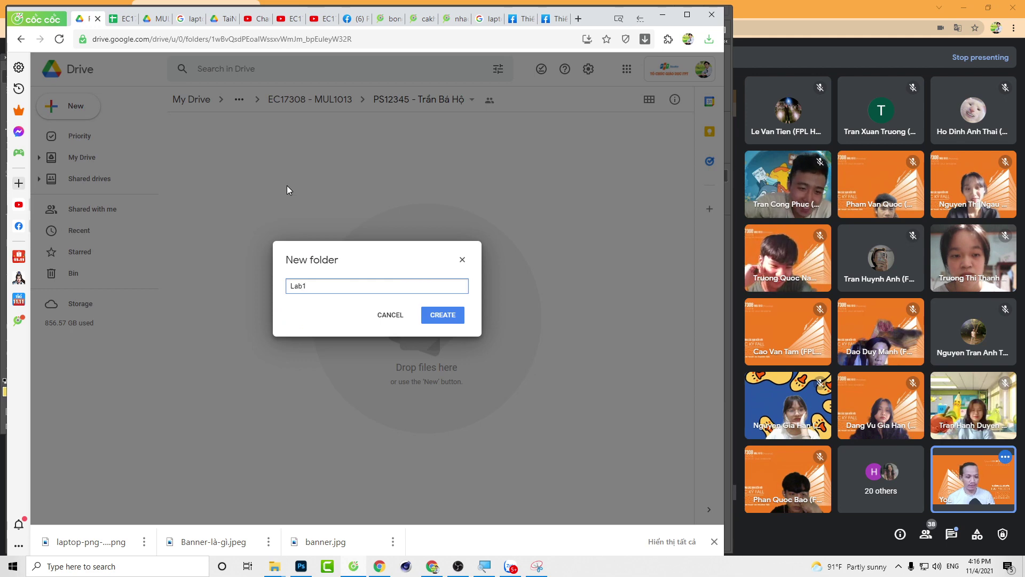
pyautogui.press('Return')
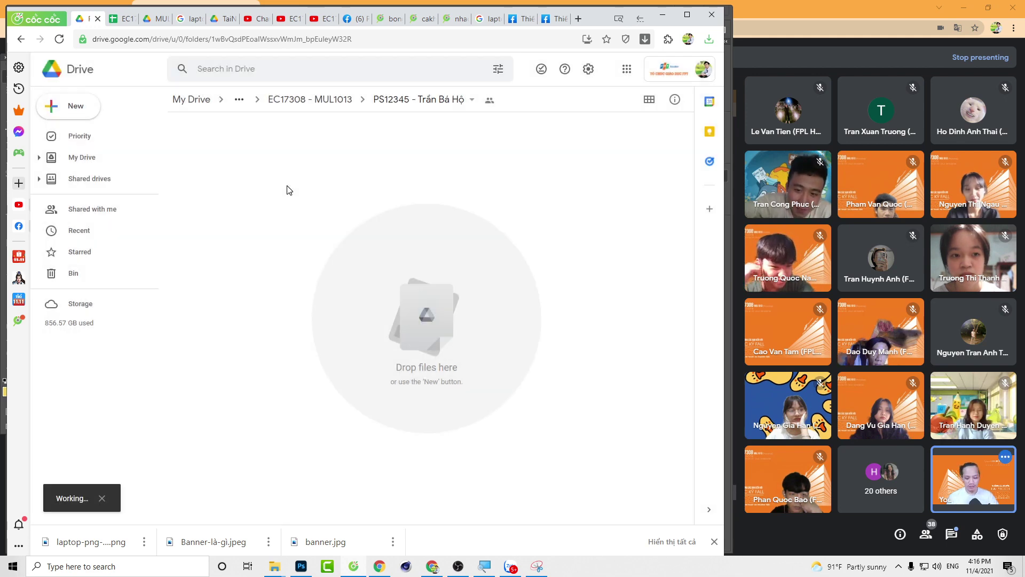
pyautogui.press('super+e')
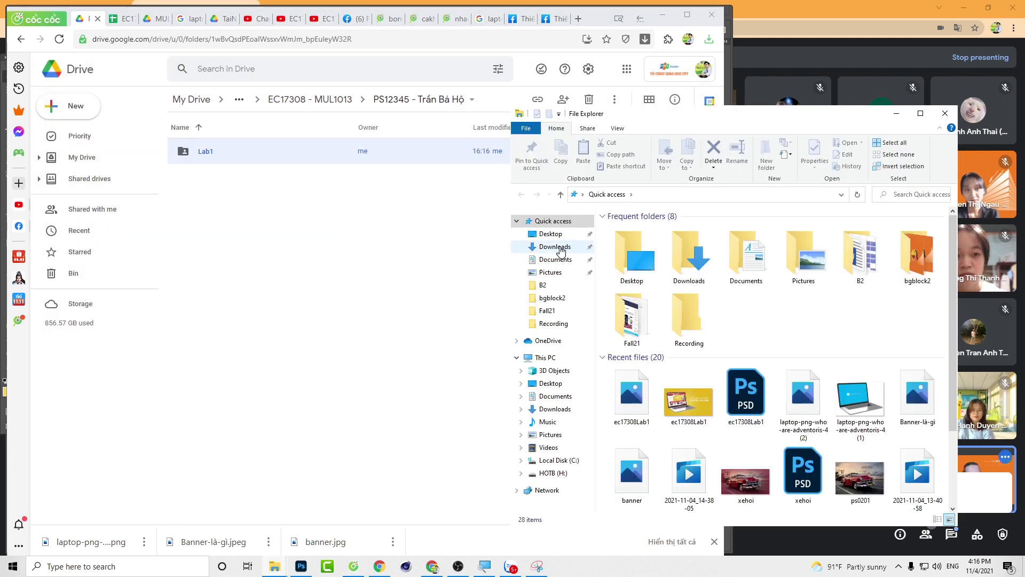
pyautogui.click(559, 247)
pyautogui.click(641, 283)
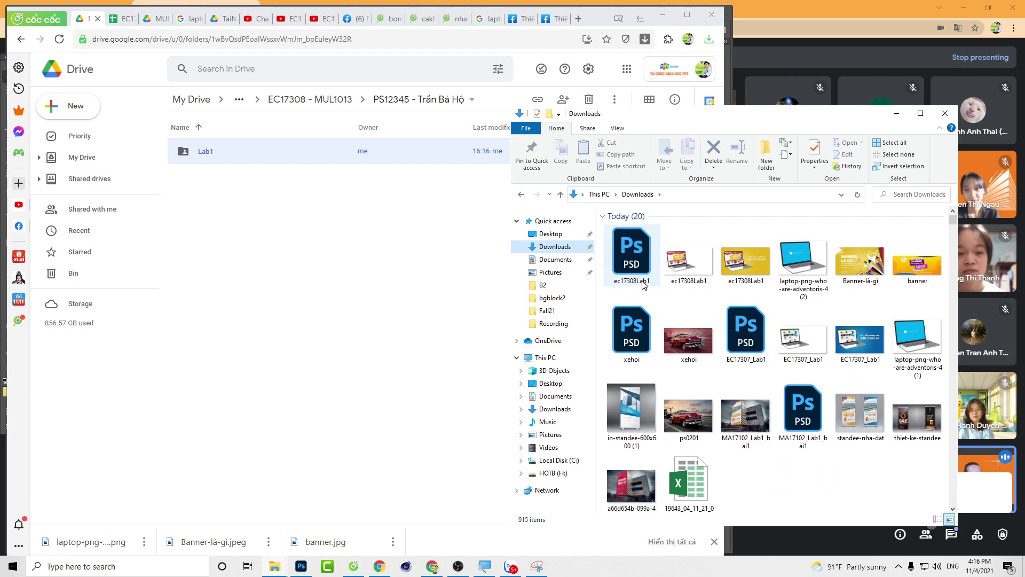
pyautogui.keyDown('ctrl'); pyautogui.click(688, 267); pyautogui.keyUp('ctrl')
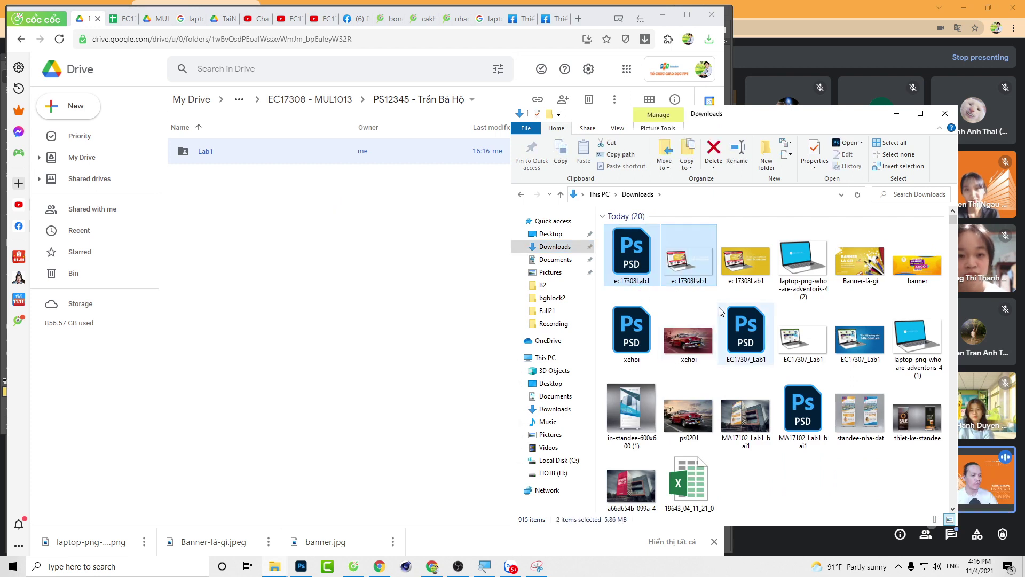
pyautogui.keyDown('ctrl'); pyautogui.click(747, 267); pyautogui.keyUp('ctrl')
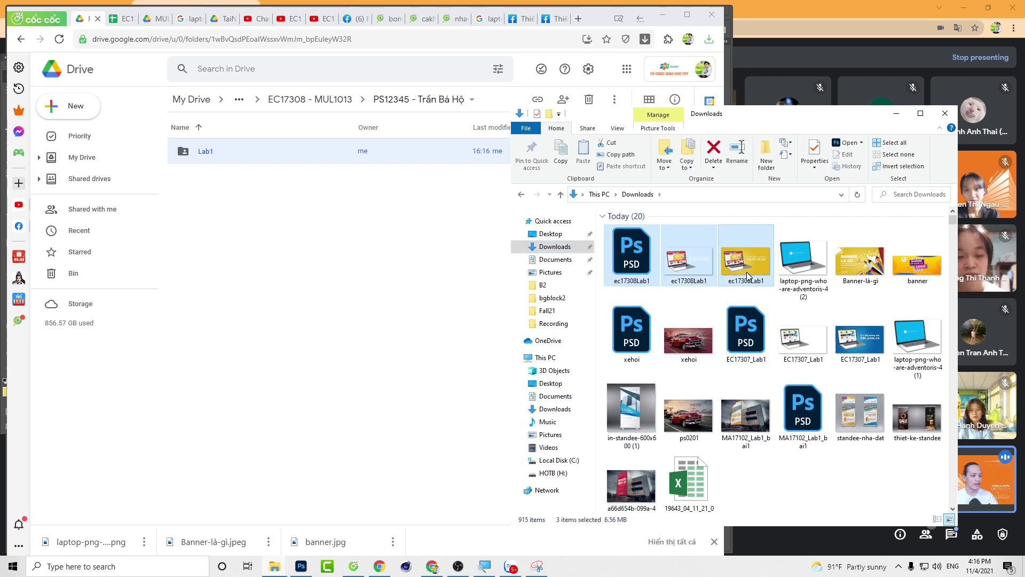
pyautogui.moveTo(747, 274); pyautogui.dragTo(205, 161)
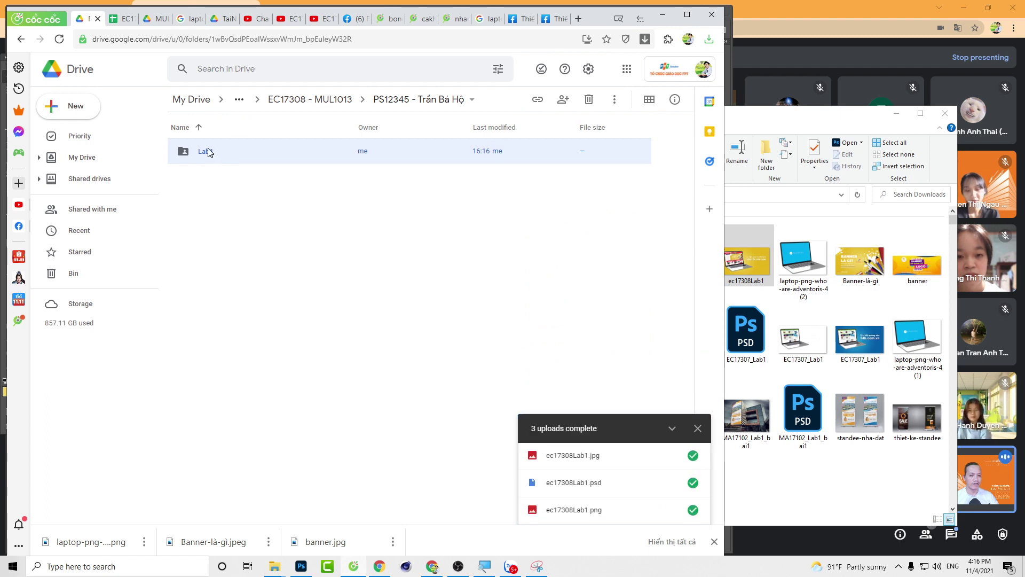
# Step: Open Lab1 and check the uploaded ec17308Lab1 JPG, PNG and PSD files
pyautogui.doubleClick(209, 153)
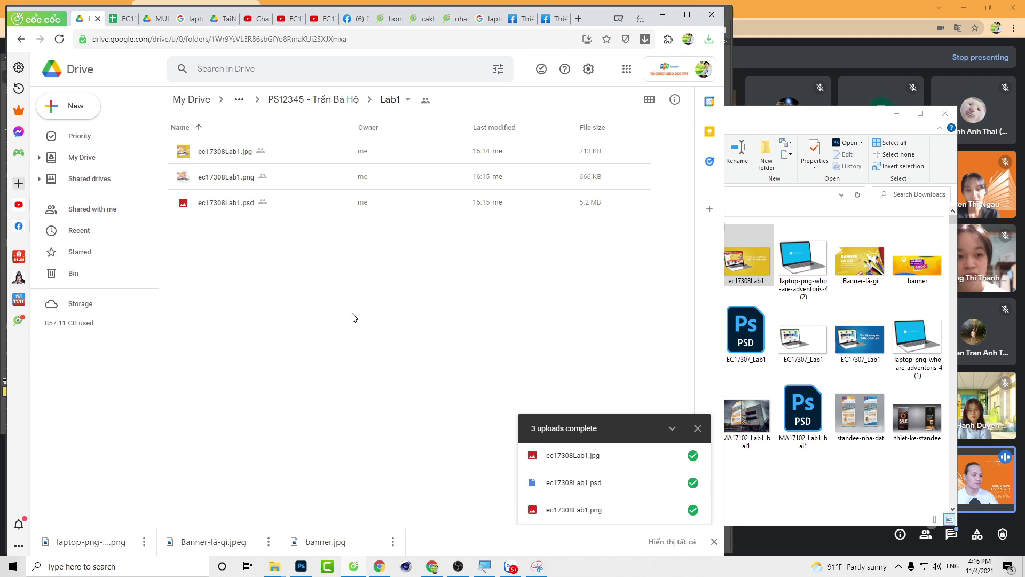
pyautogui.click(599, 209)
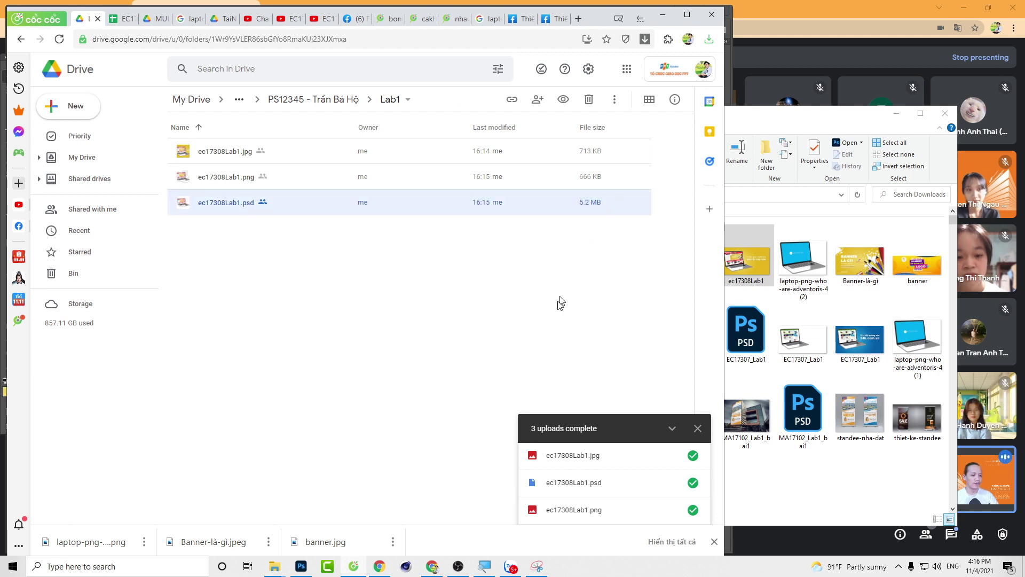
pyautogui.click(591, 181)
pyautogui.click(590, 154)
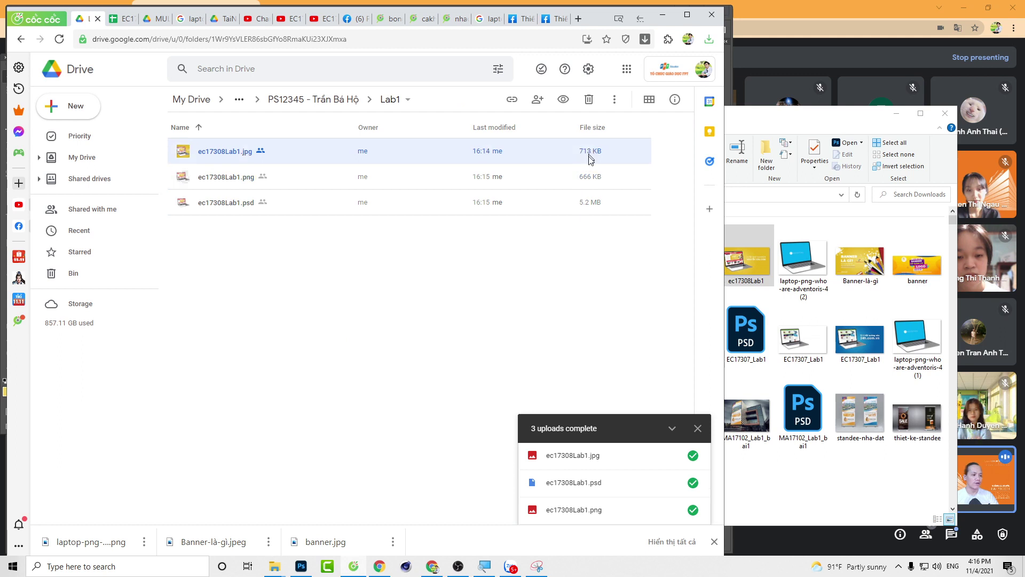
pyautogui.click(589, 179)
pyautogui.click(589, 155)
pyautogui.click(592, 178)
pyautogui.click(591, 192)
pyautogui.click(525, 168)
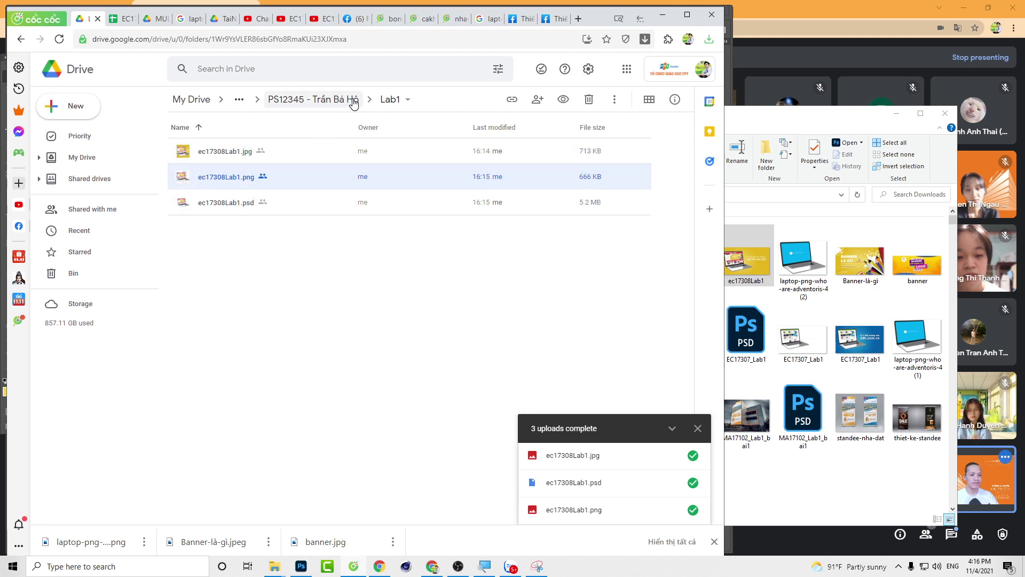
# Step: Upload xehoi.jpg and xehoi.psd from Downloads into the Lab1 folder
pyautogui.click(348, 101)
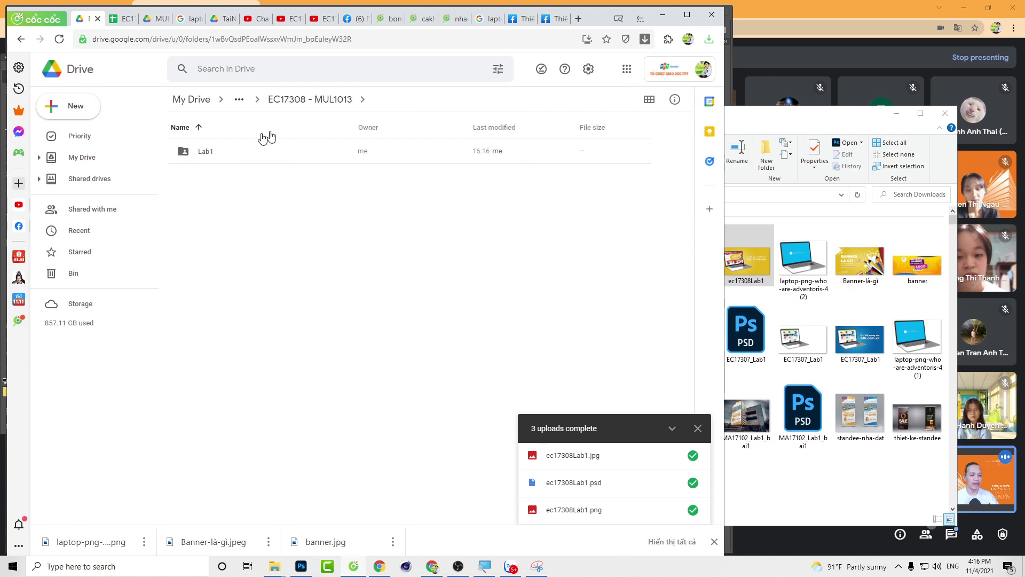
pyautogui.doubleClick(210, 150)
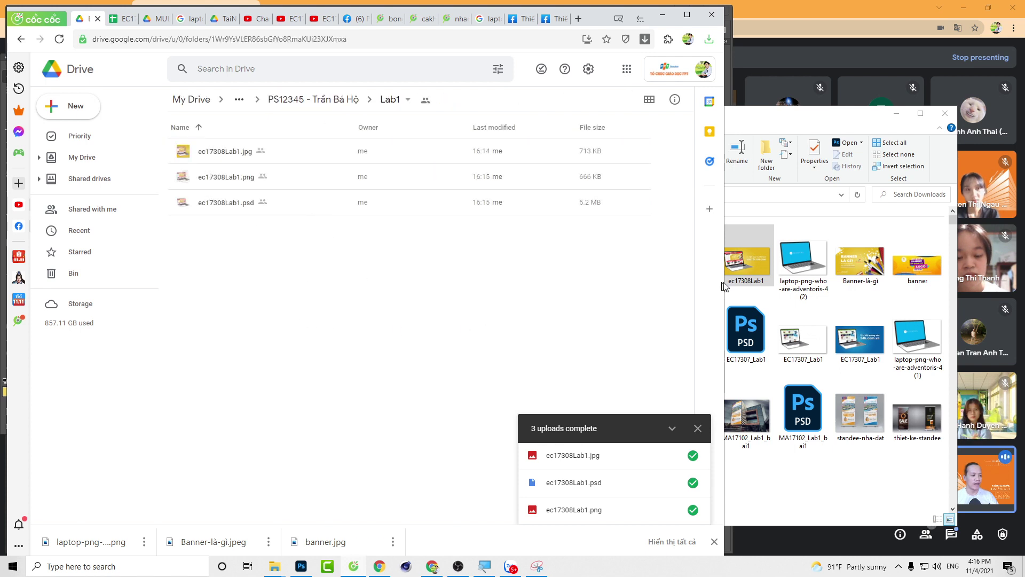
pyautogui.click(858, 295)
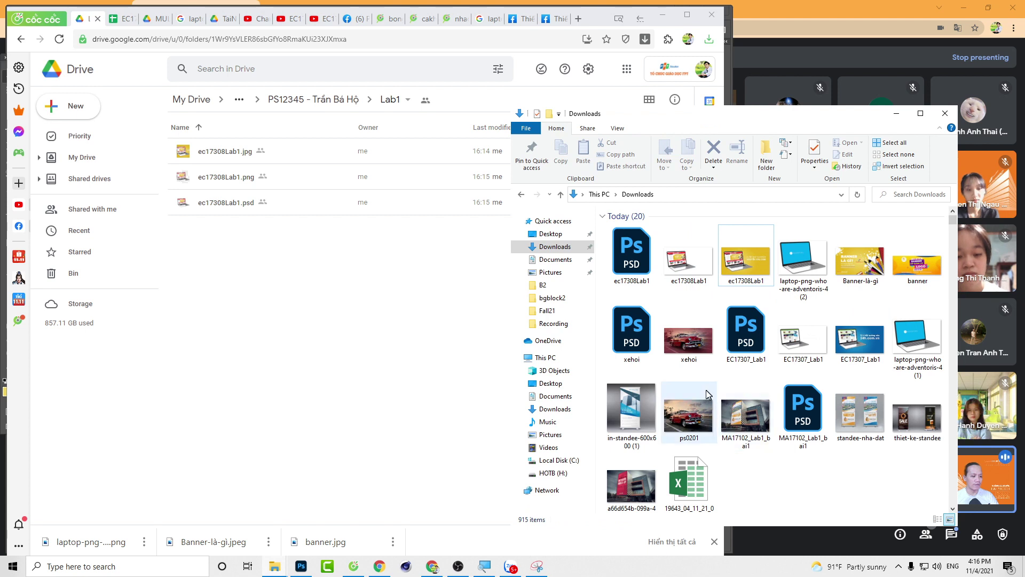
pyautogui.click(685, 346)
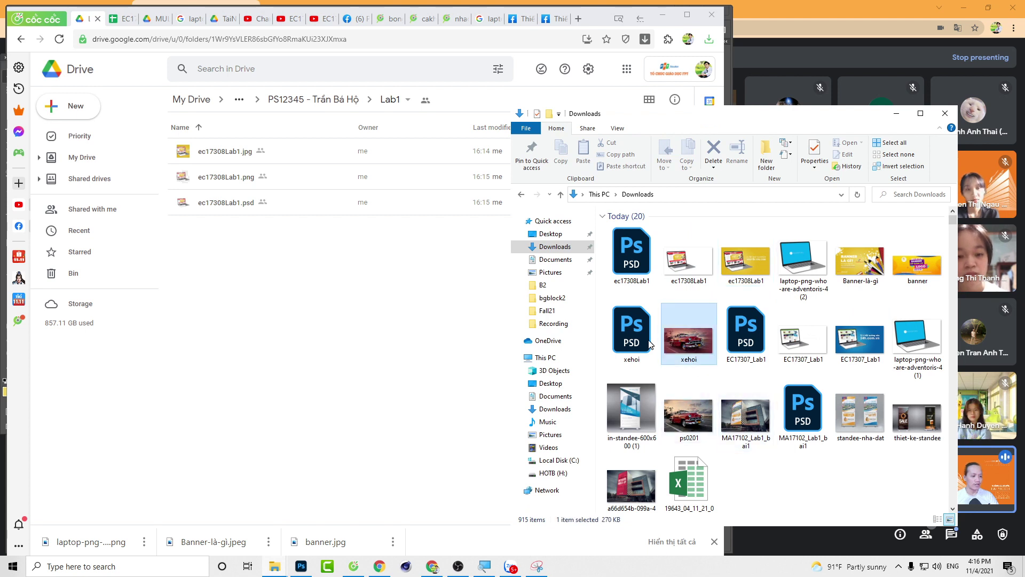
pyautogui.keyDown('ctrl'); pyautogui.click(632, 334); pyautogui.keyUp('ctrl')
pyautogui.moveTo(631, 333); pyautogui.dragTo(513, 302)
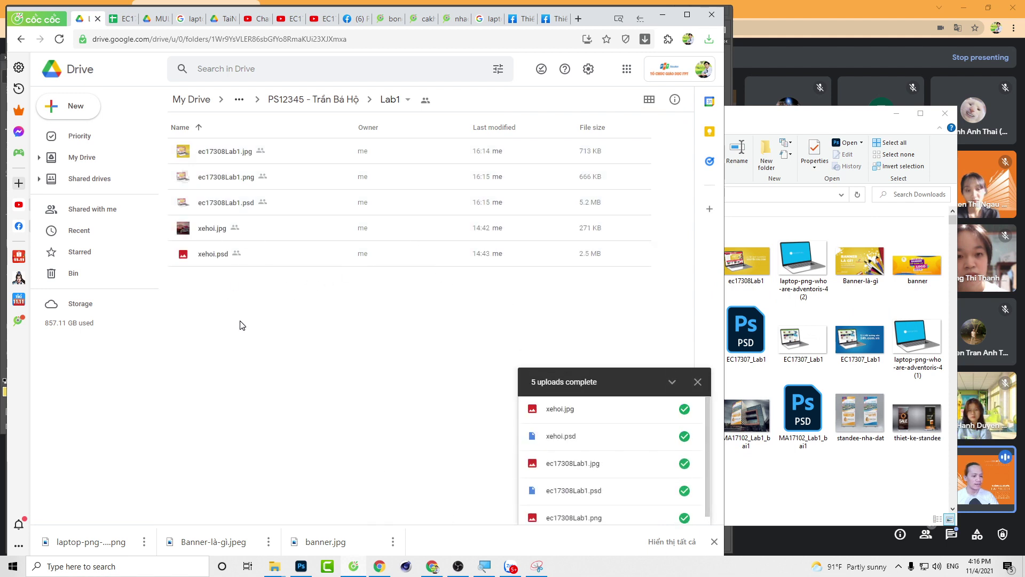
# Step: Verify Lab1 now lists both xehoi files alongside the three ec17308Lab1 files
pyautogui.click(210, 255)
pyautogui.click(213, 232)
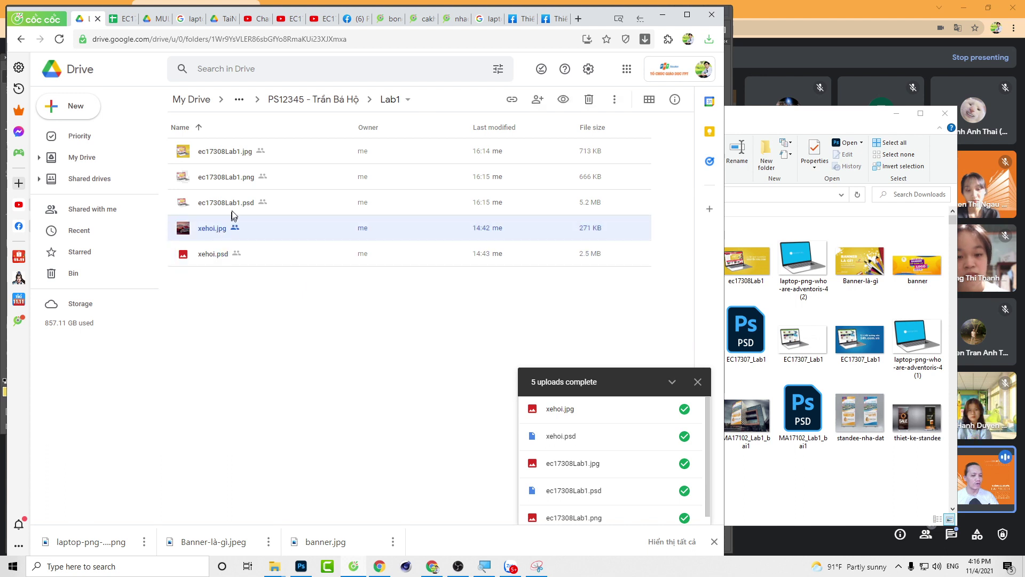
pyautogui.click(235, 202)
pyautogui.click(236, 178)
pyautogui.click(235, 153)
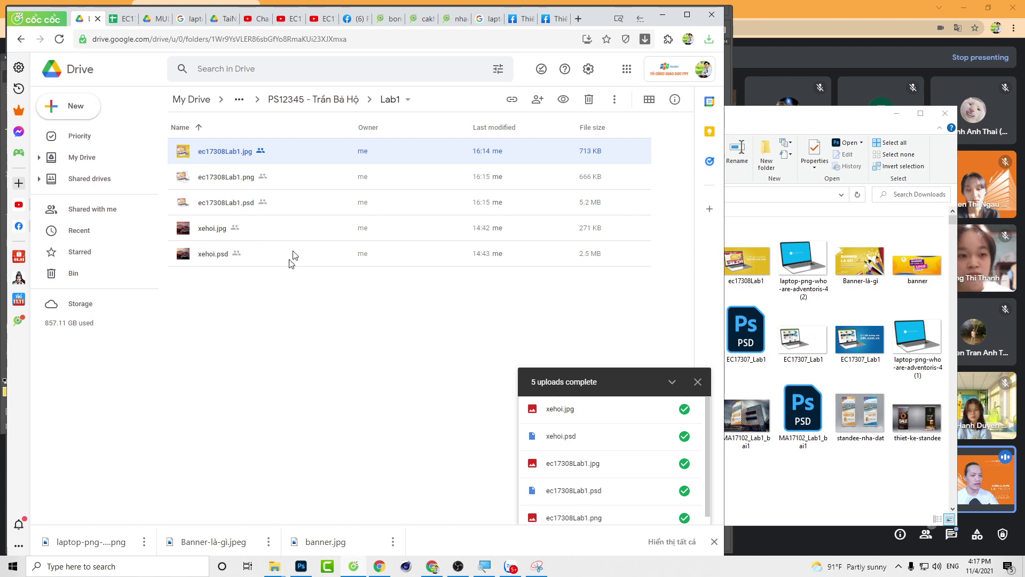
pyautogui.click(237, 202)
pyautogui.click(223, 262)
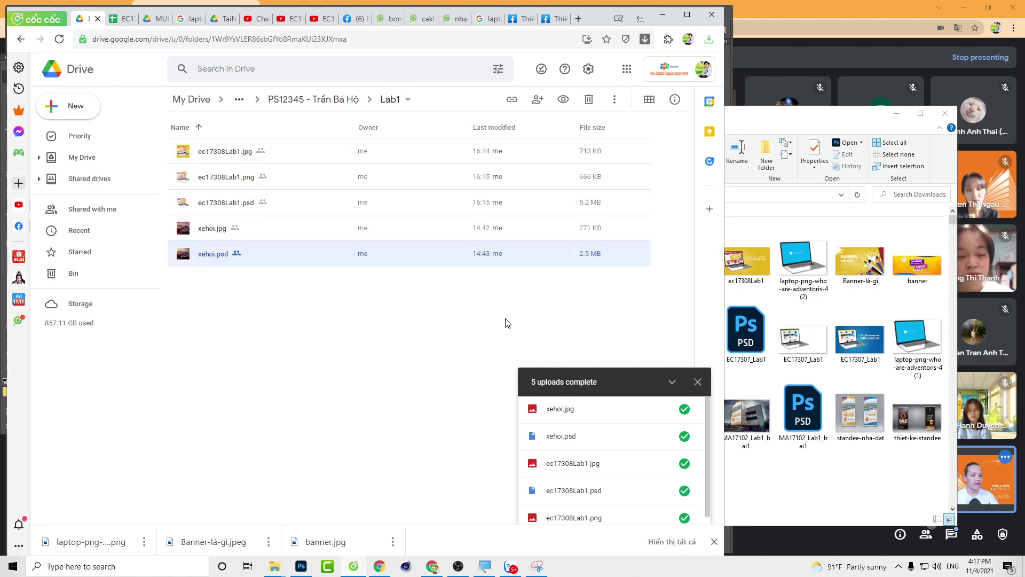
pyautogui.hotkey('alt', 'Tab')
pyautogui.hotkey('alt', 'Tab')
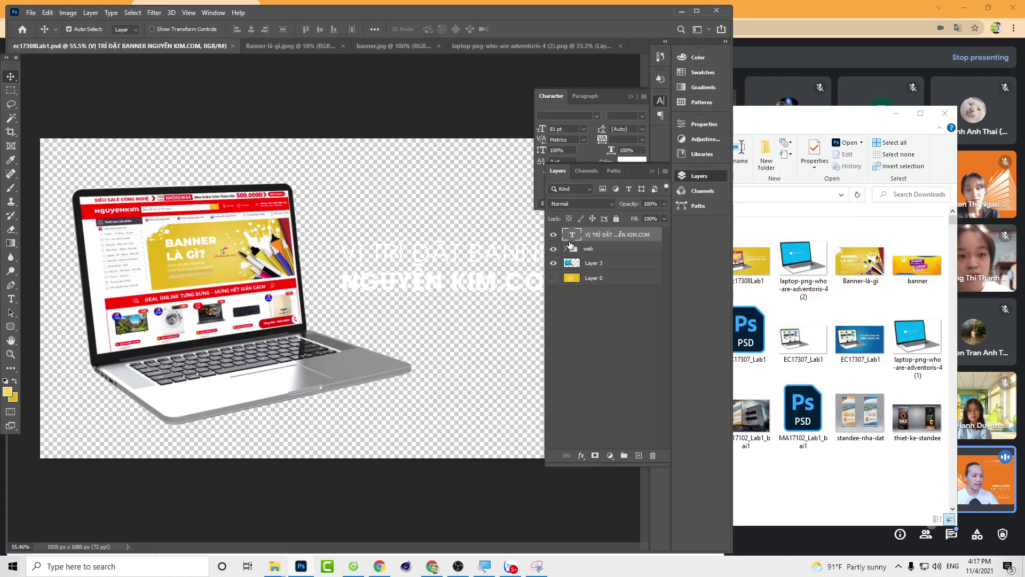
# Step: Expand the web group, review its layers, and turn Layer 0's yellow background back on
pyautogui.click(566, 249)
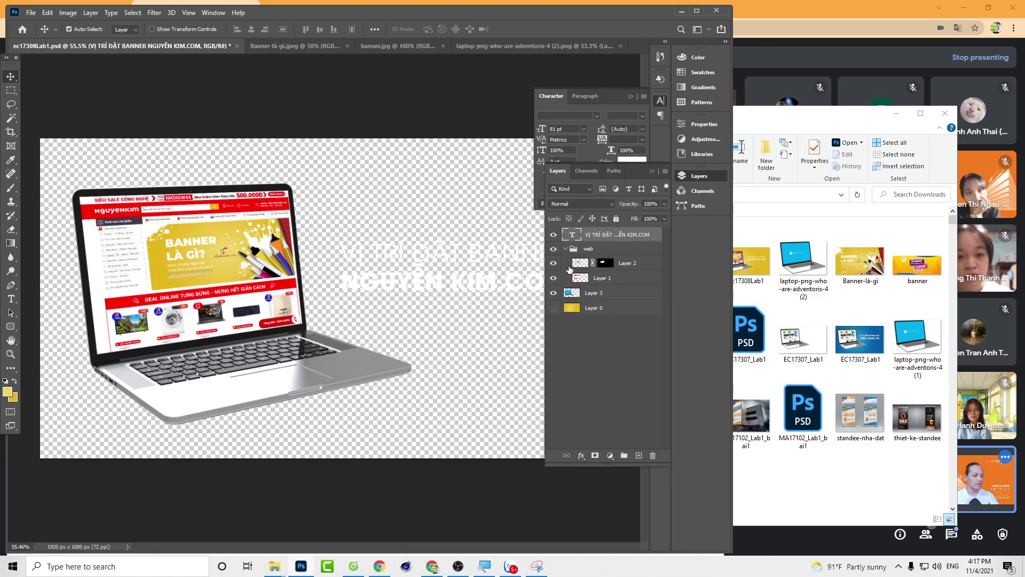
pyautogui.click(604, 308)
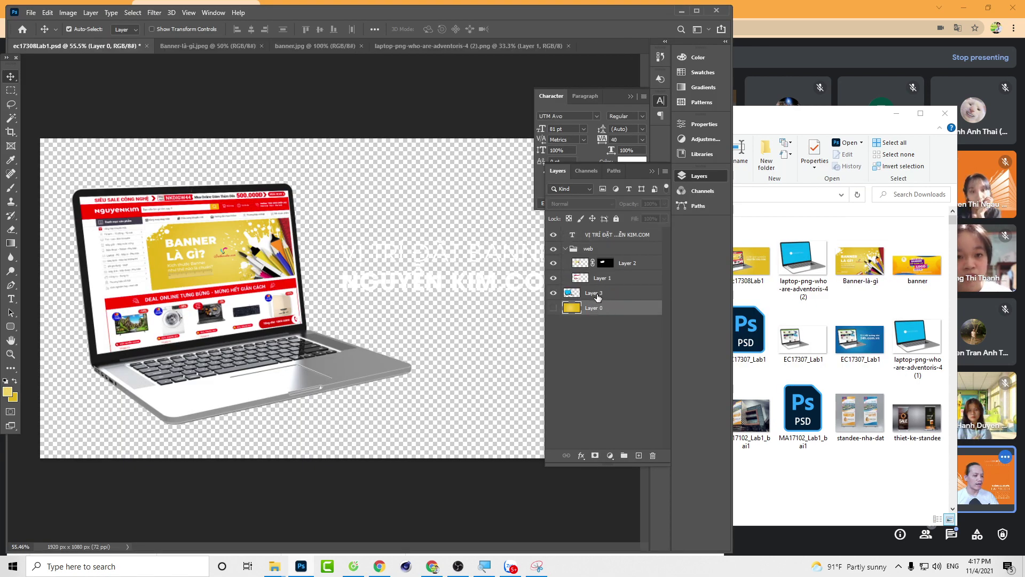
pyautogui.click(597, 297)
pyautogui.click(611, 282)
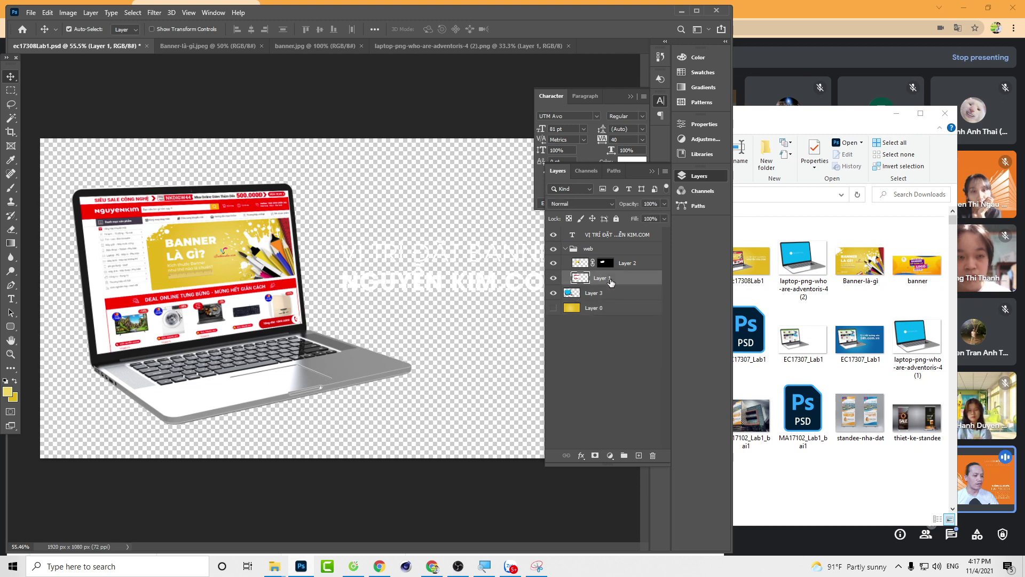
pyautogui.click(619, 267)
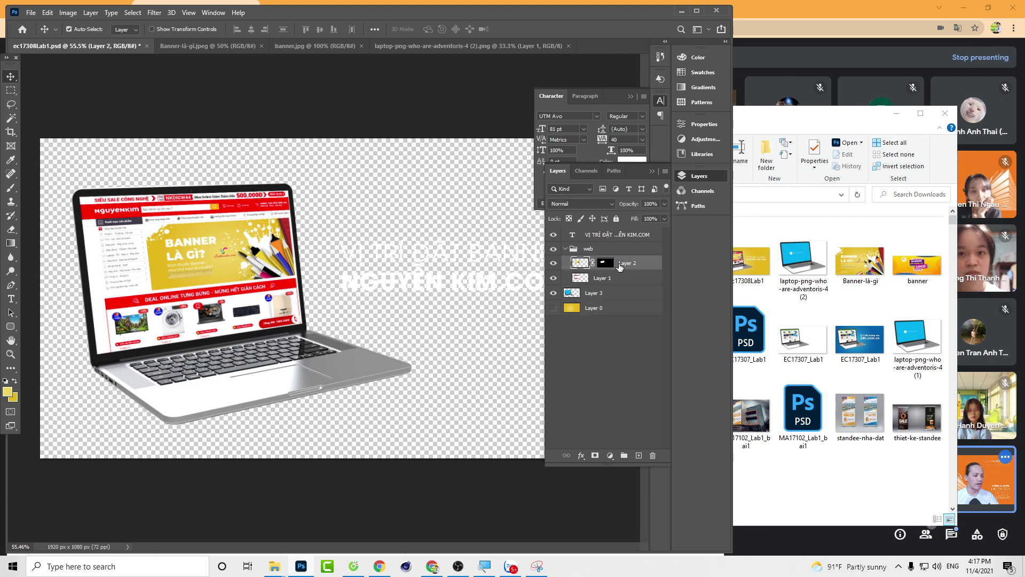
pyautogui.click(616, 236)
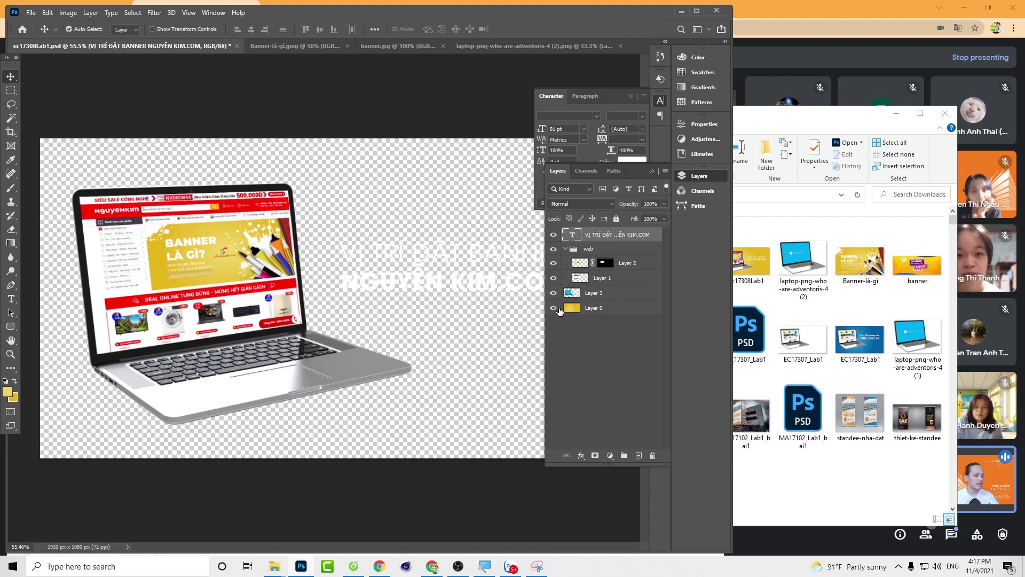
pyautogui.click(555, 310)
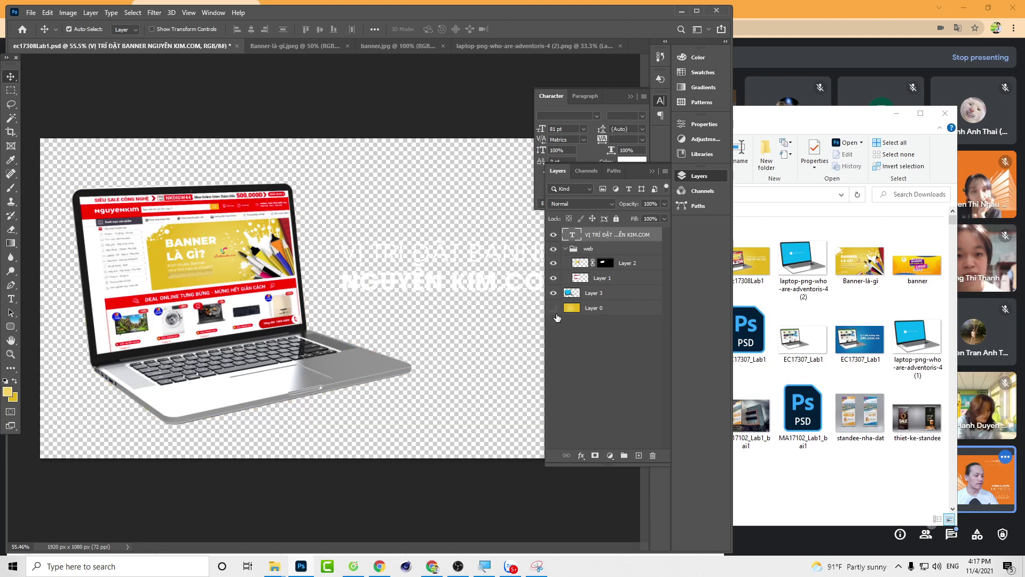
pyautogui.click(554, 309)
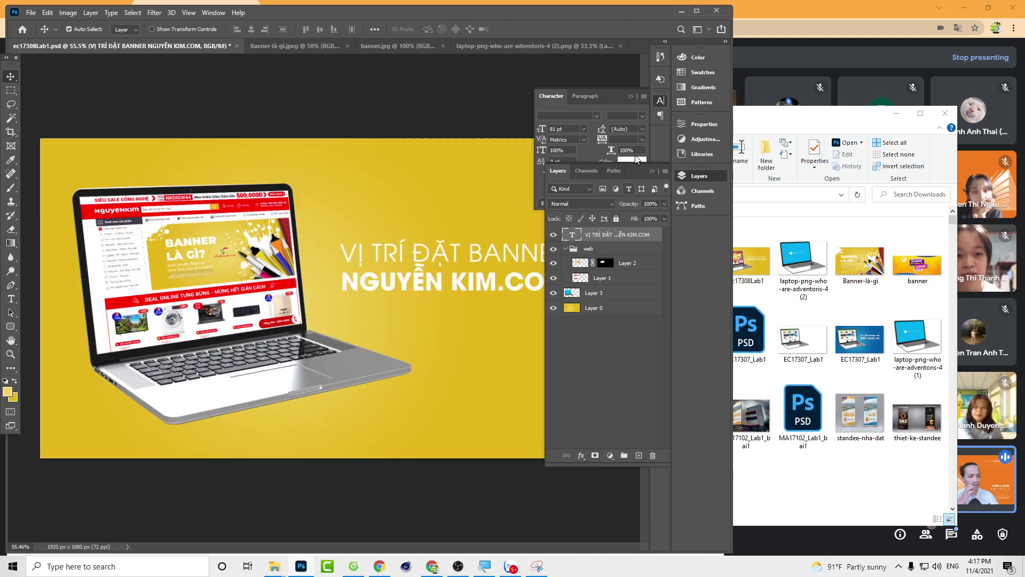
pyautogui.press('Tab')
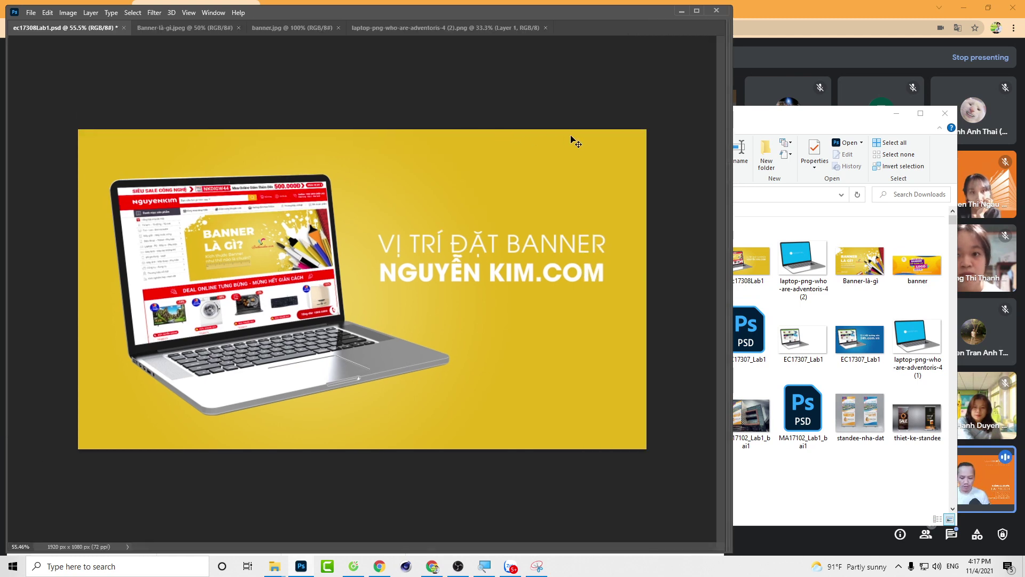
# Step: View the banner without panels, minimize the Downloads window, and switch to OBS
pyautogui.press('Tab')
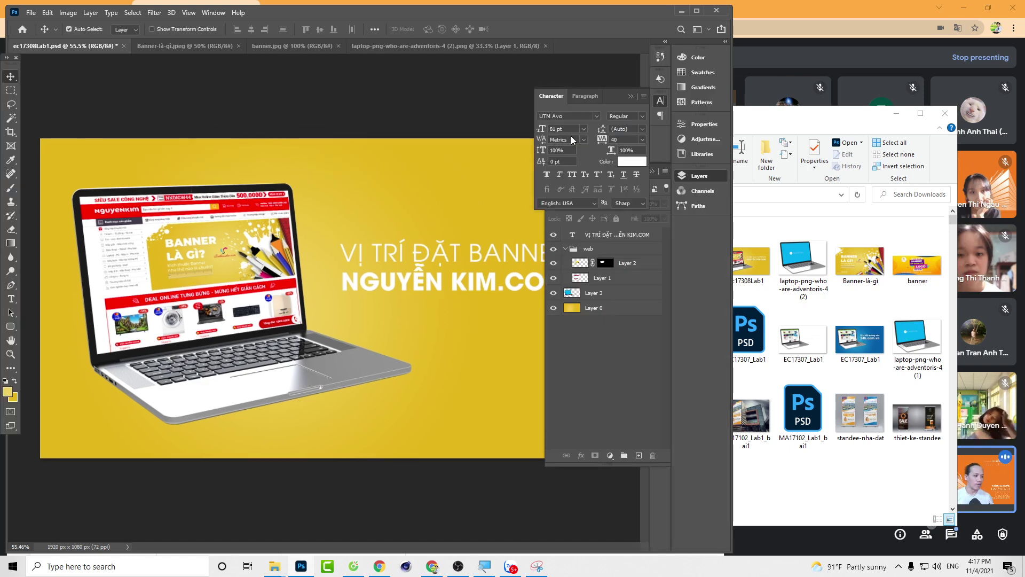
pyautogui.press('Tab')
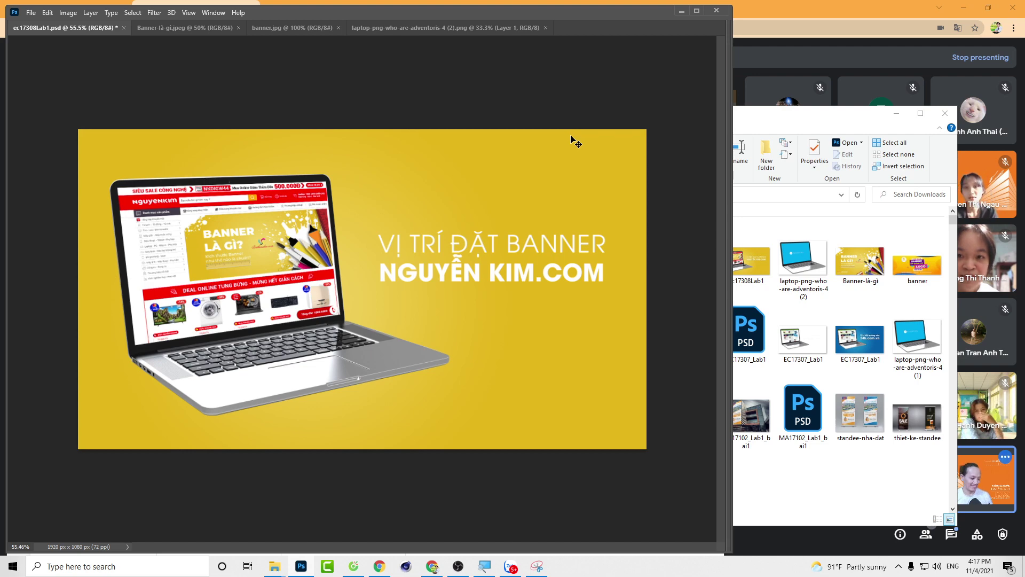
pyautogui.click(897, 113)
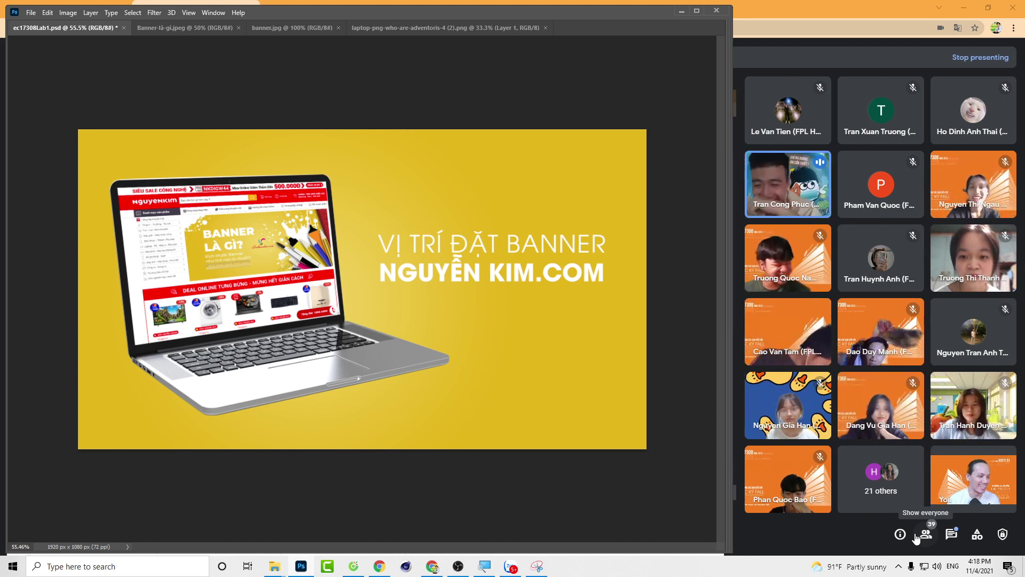
pyautogui.hotkey('alt', 'Tab')
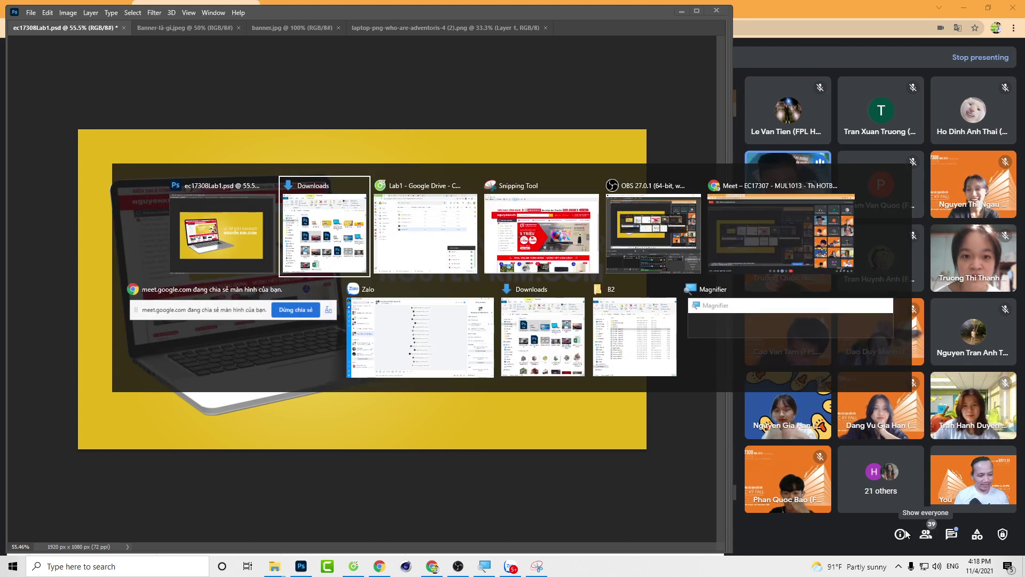
pyautogui.press('Tab')
pyautogui.press('Tab')
pyautogui.press('Tab')
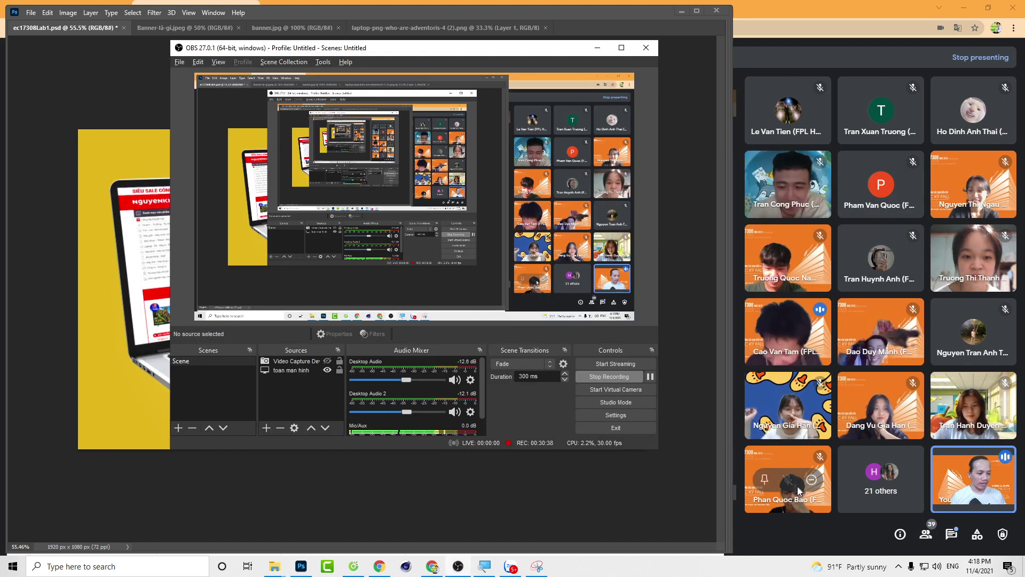